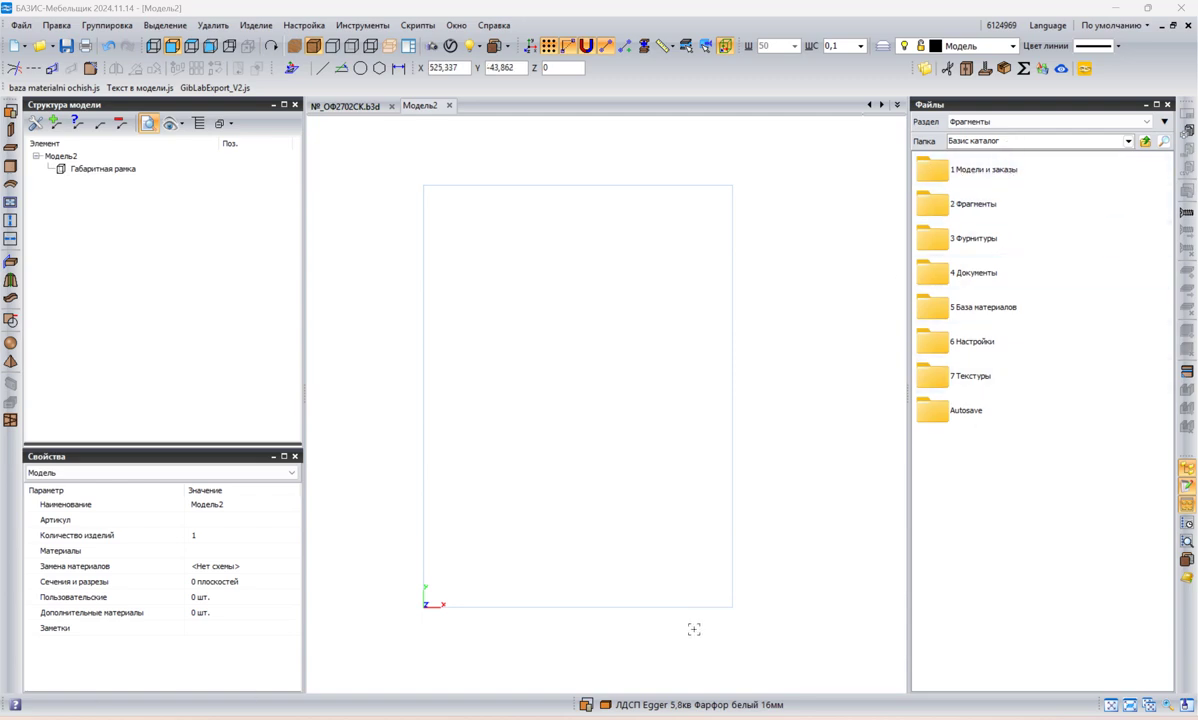
# - Switch to File Explorer and open the "1 Кухня" folder inside "2 Фрагменты"
pyautogui.moveTo(370, 717)
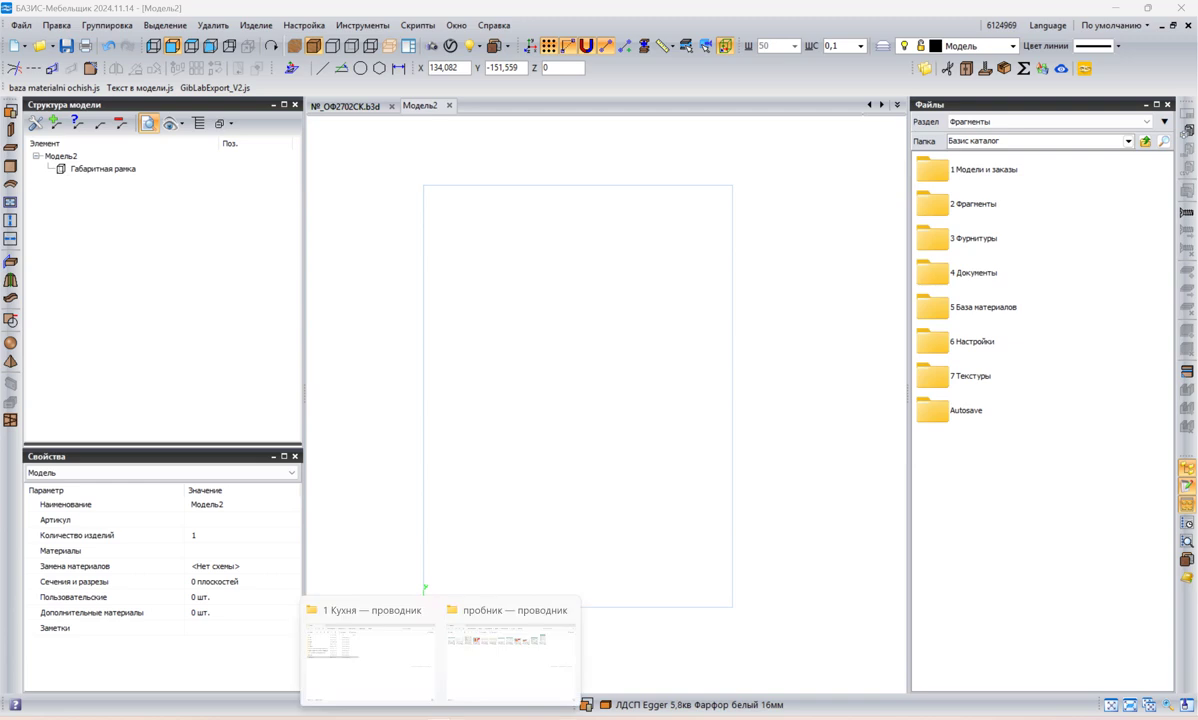
pyautogui.click(395, 683)
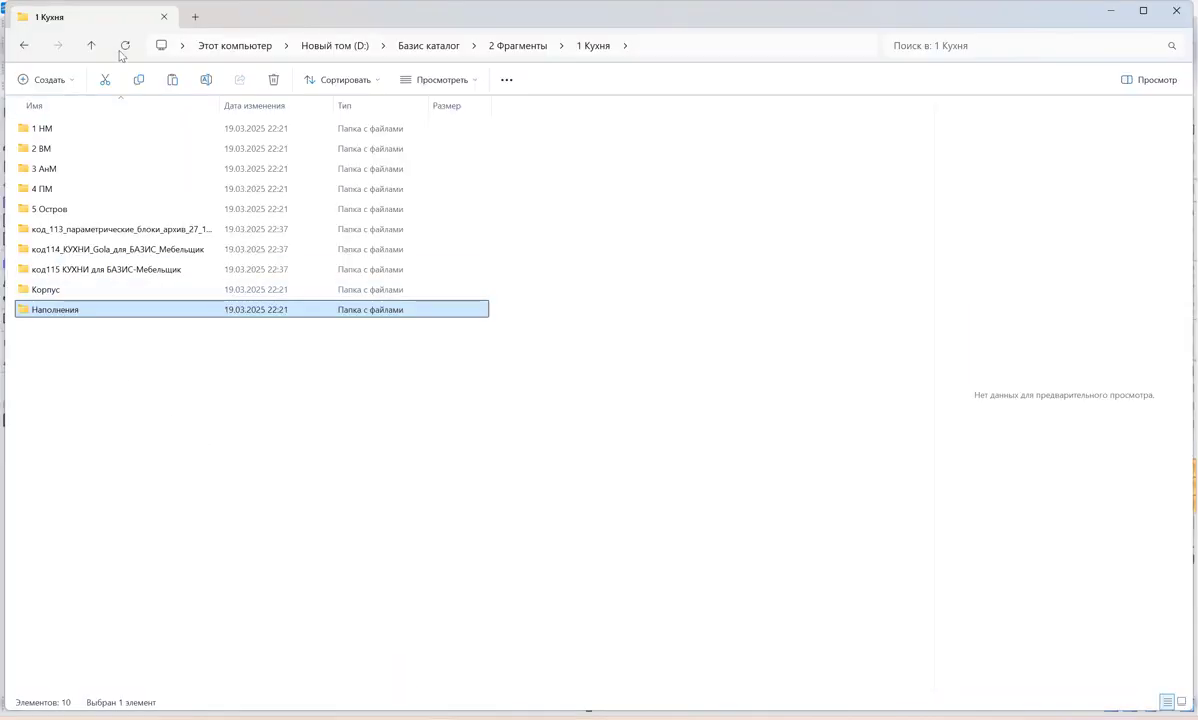
pyautogui.click(88, 45)
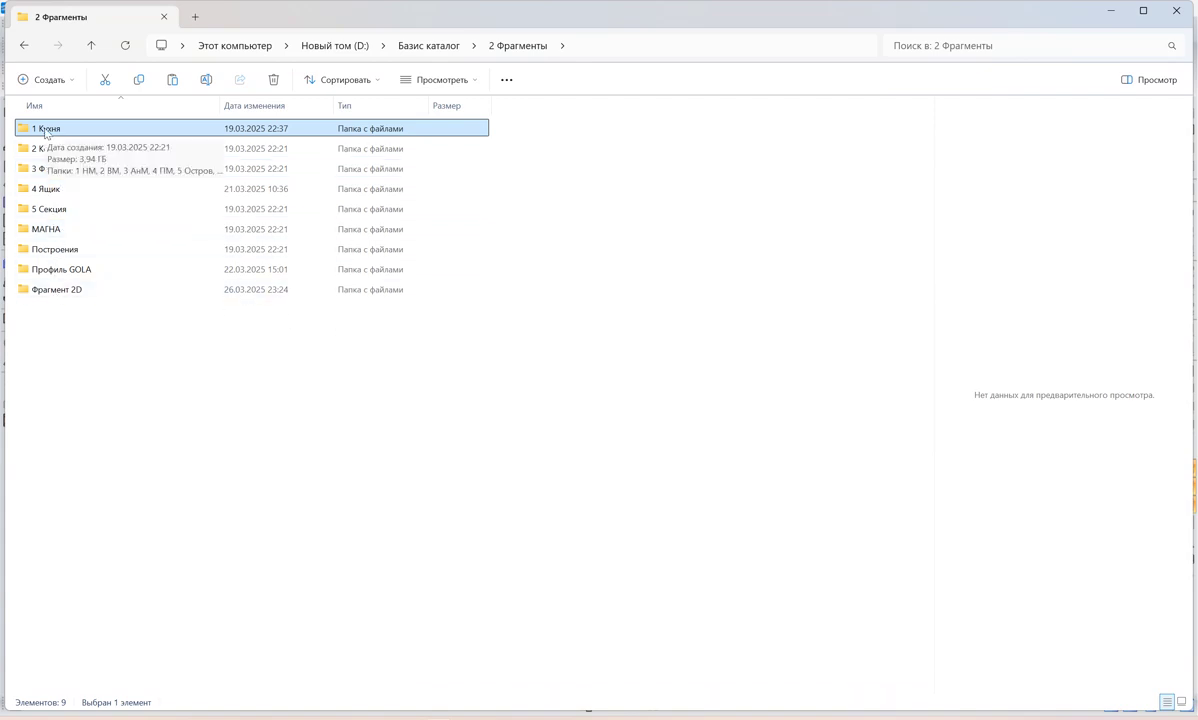
pyautogui.doubleClick(44, 130)
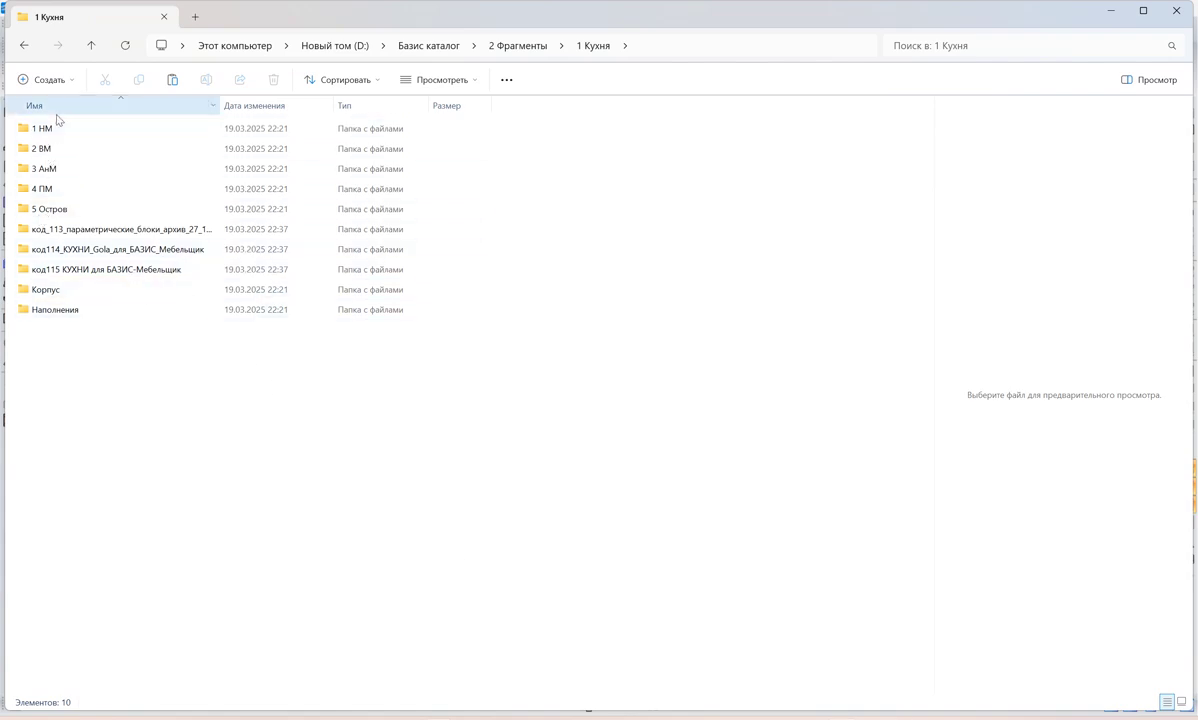
# - Look over the three kitchen library folders with codes 113, 114 and 115 inside "1 Кухня"
pyautogui.click(86, 233)
pyautogui.click(90, 254)
pyautogui.click(91, 269)
pyautogui.click(88, 228)
pyautogui.click(92, 249)
pyautogui.click(91, 269)
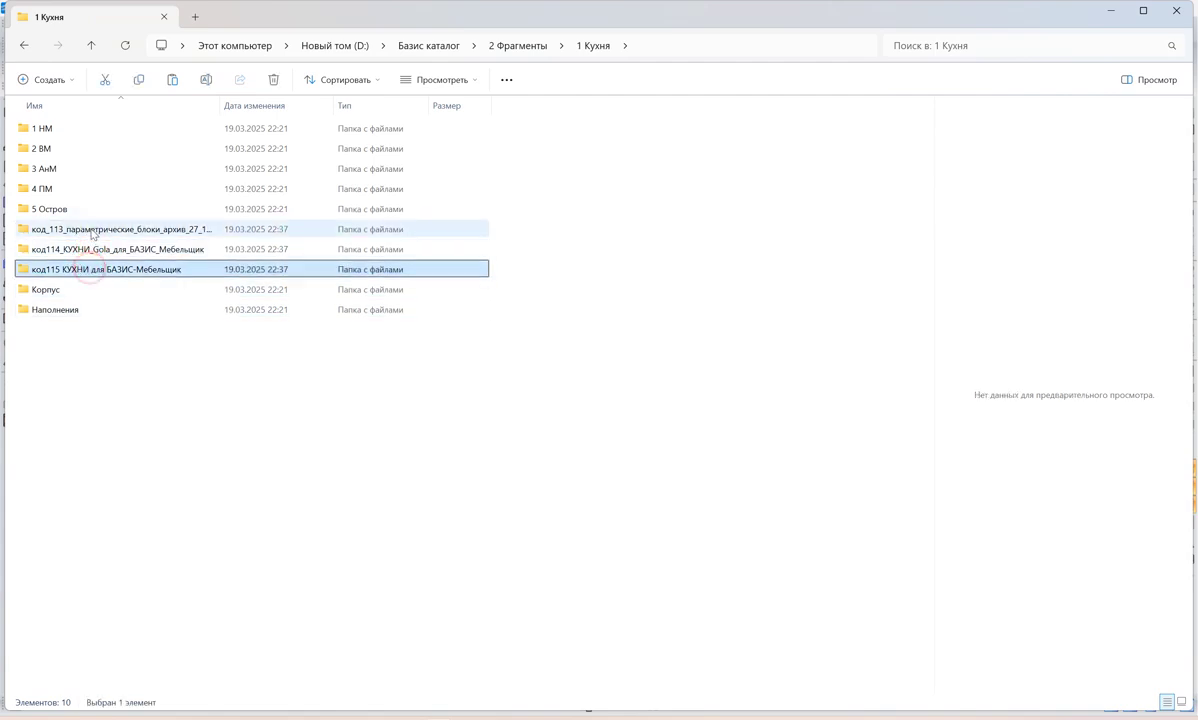
pyautogui.click(88, 229)
pyautogui.click(90, 250)
pyautogui.click(92, 269)
pyautogui.click(91, 230)
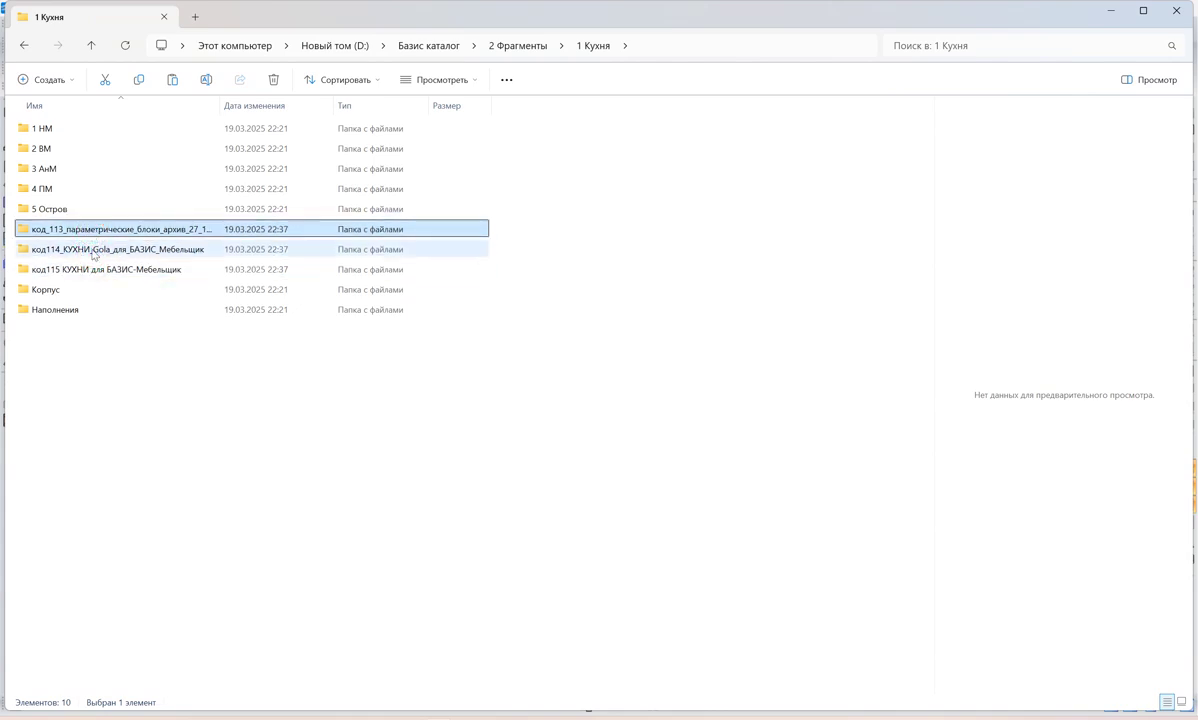
# - Go up to drive D: and check the size of the "Базис каталог" folder in its properties
pyautogui.click(91, 47)
pyautogui.click(90, 45)
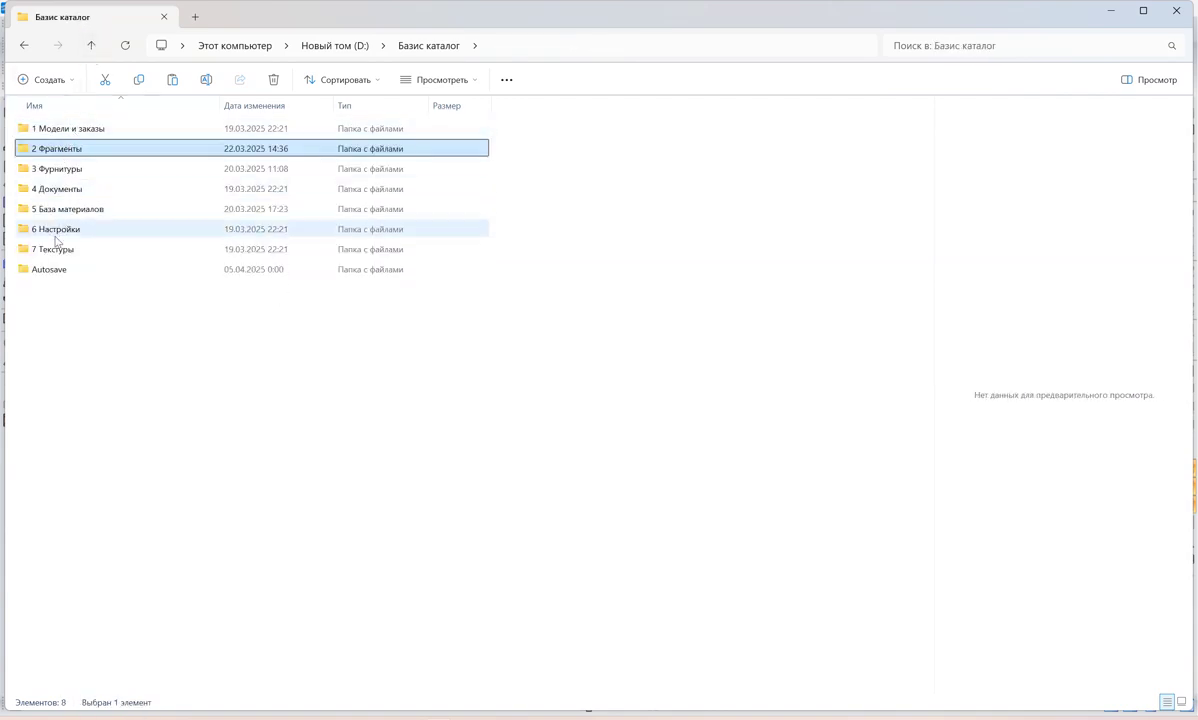
pyautogui.click(91, 45)
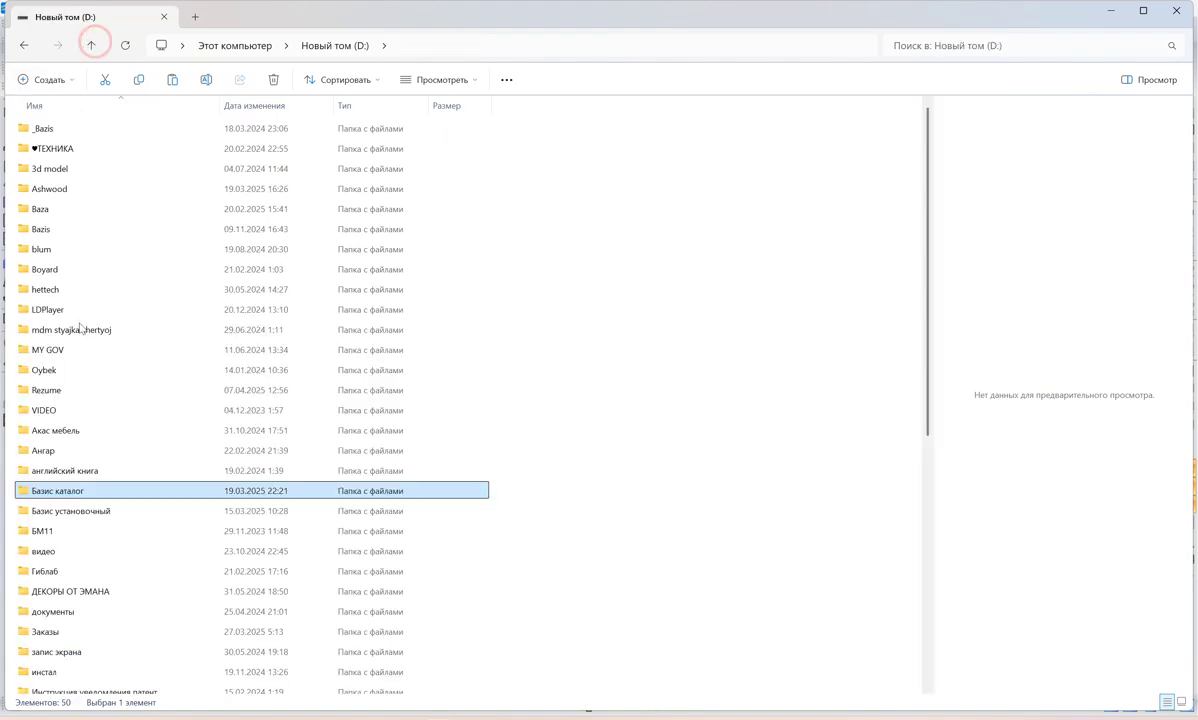
pyautogui.rightClick(73, 494)
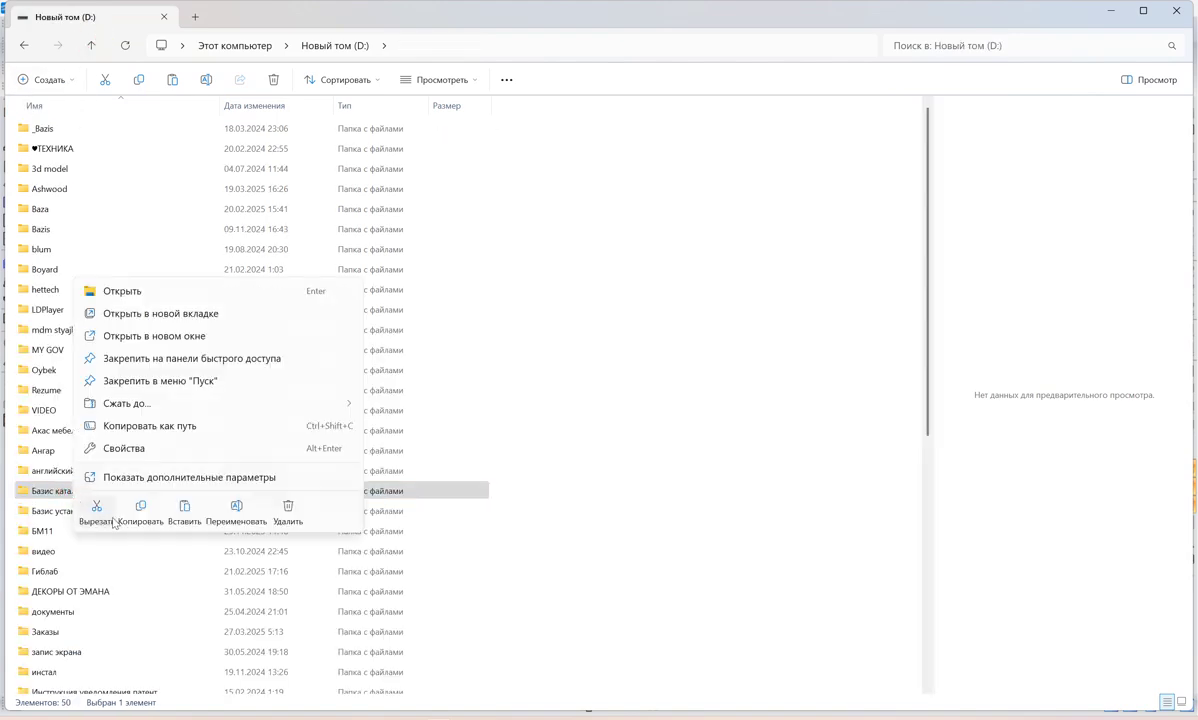
pyautogui.click(133, 449)
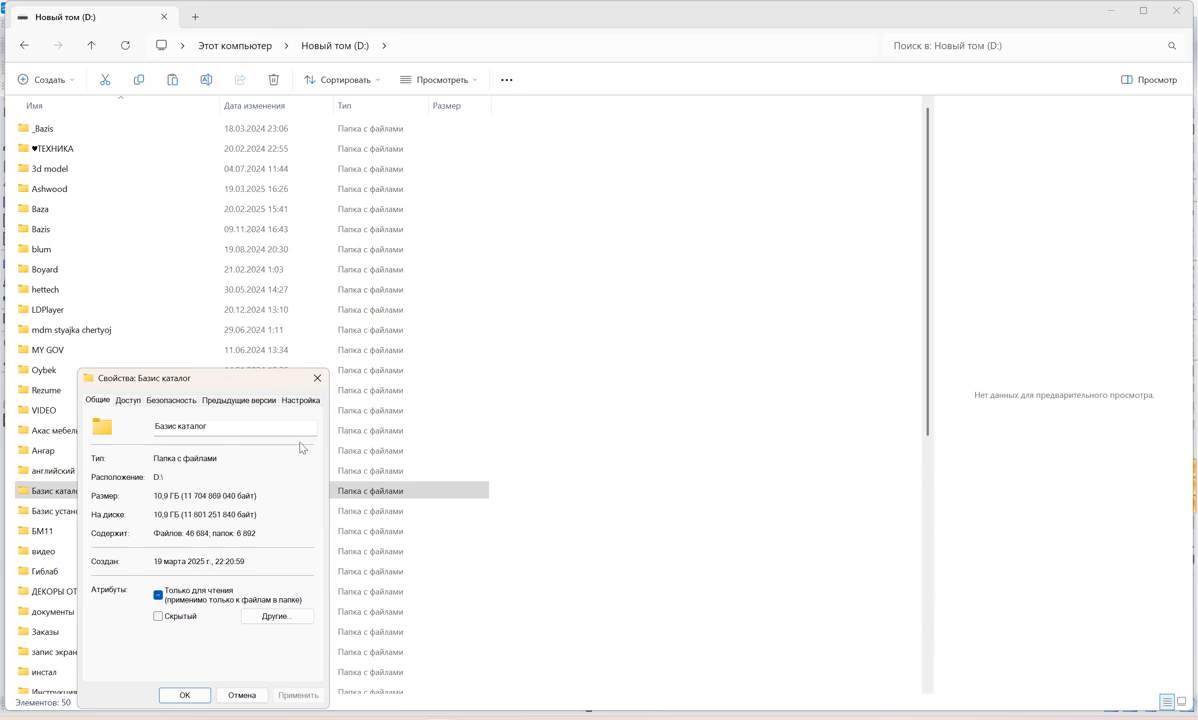
pyautogui.click(318, 379)
# - Return through "Базис каталог" and "2 Фрагменты" to "1 Кухня" and review the code 113, 114 and 115 folders again
pyautogui.doubleClick(48, 490)
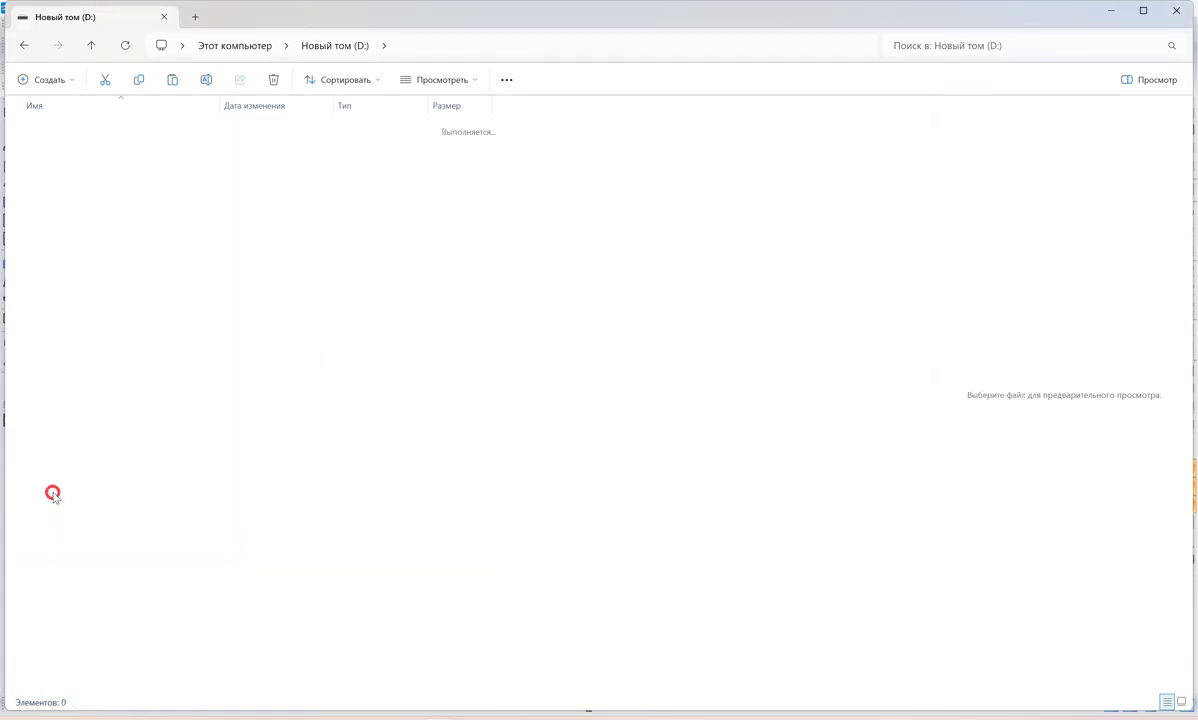
pyautogui.click(62, 152)
pyautogui.doubleClick(62, 152)
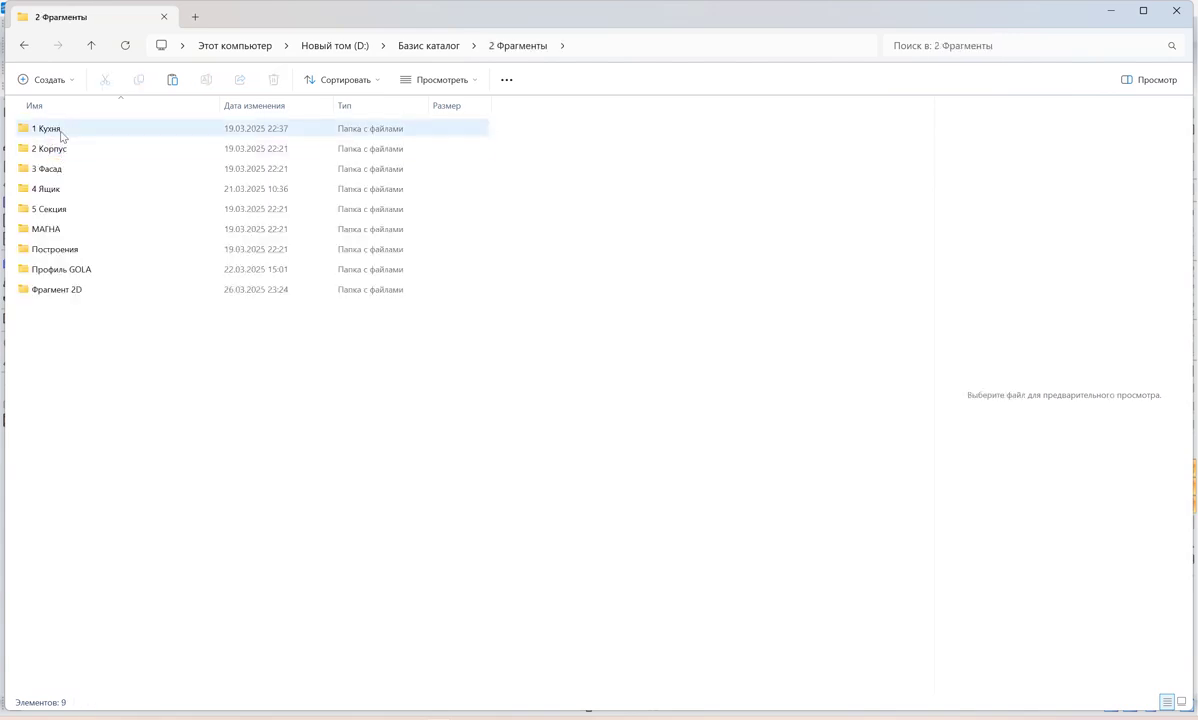
pyautogui.doubleClick(59, 130)
pyautogui.click(72, 232)
pyautogui.click(72, 249)
pyautogui.click(72, 269)
pyautogui.click(72, 251)
pyautogui.click(67, 231)
pyautogui.click(67, 249)
pyautogui.click(67, 268)
pyautogui.click(69, 232)
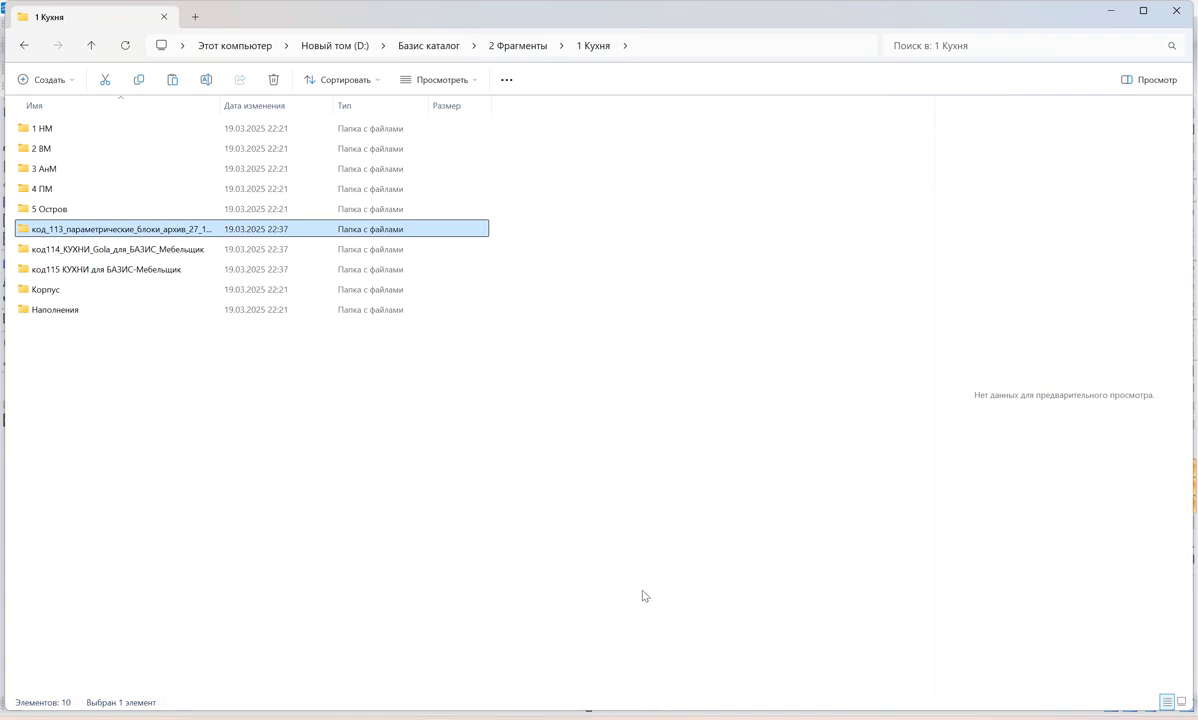
# - Switch to БАЗИС-Мебельщик and browse the fragment library through 2 Фрагменты, 1 Кухня and 1 НМ to 1 Стандарт
pyautogui.hotkey('alt', 'Tab')
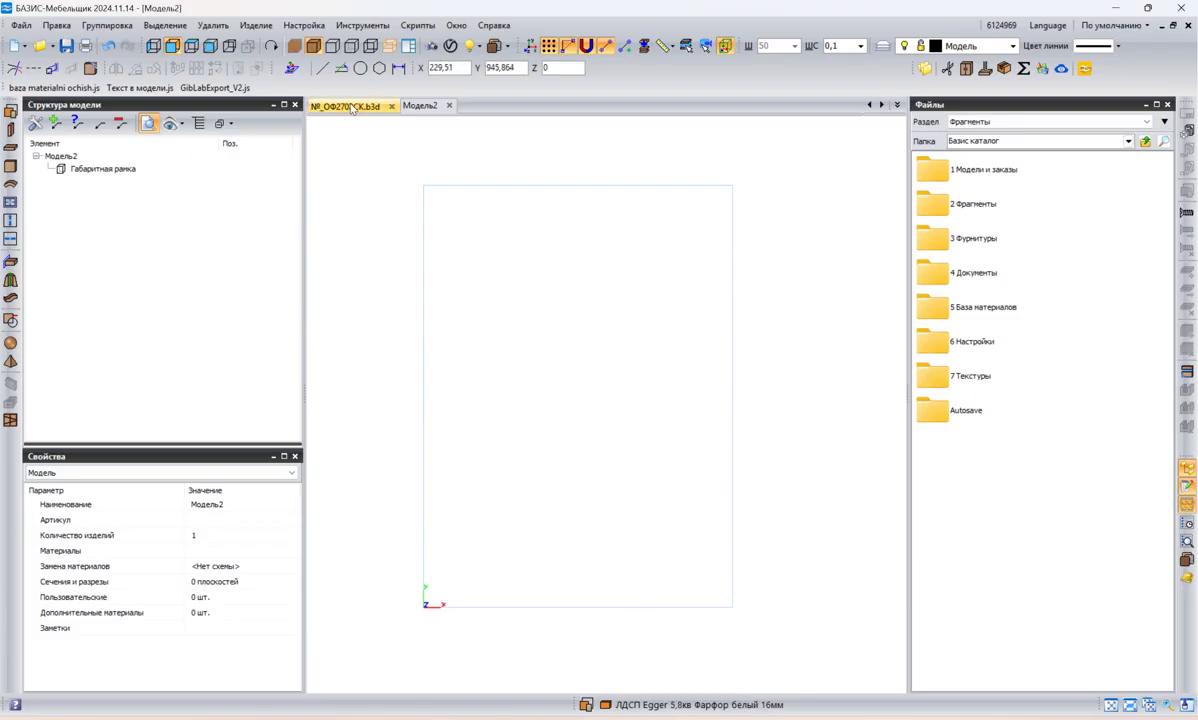
pyautogui.doubleClick(1005, 209)
pyautogui.click(995, 171)
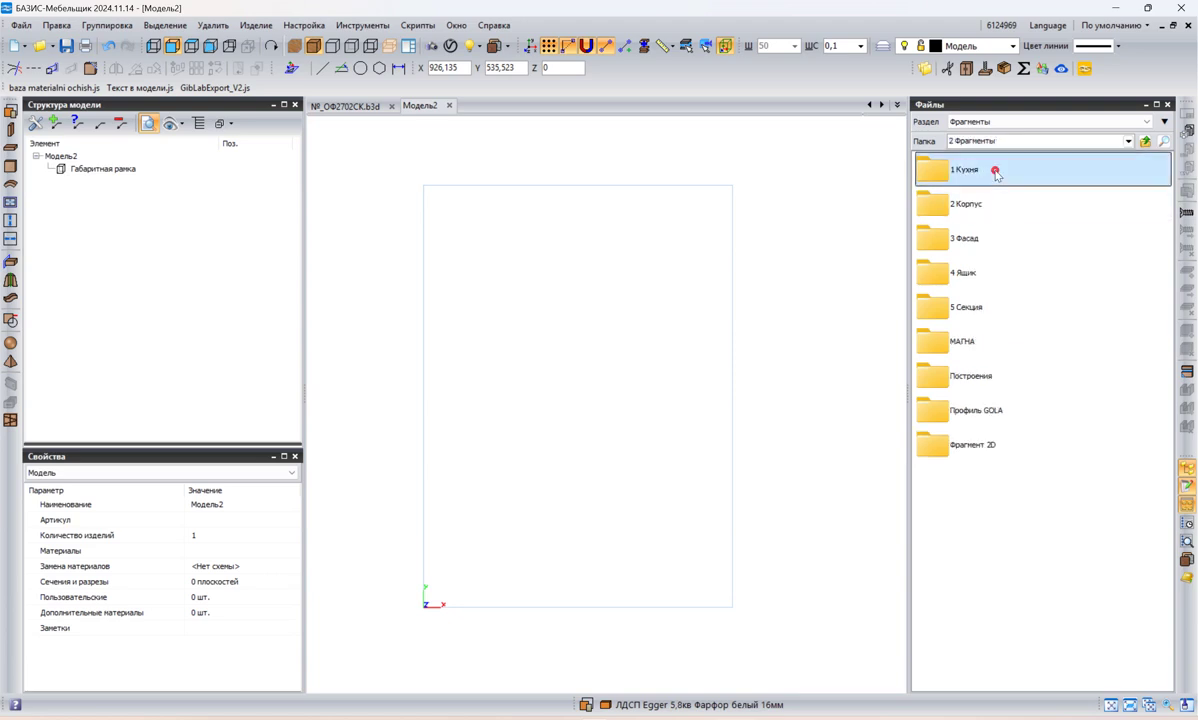
pyautogui.doubleClick(996, 172)
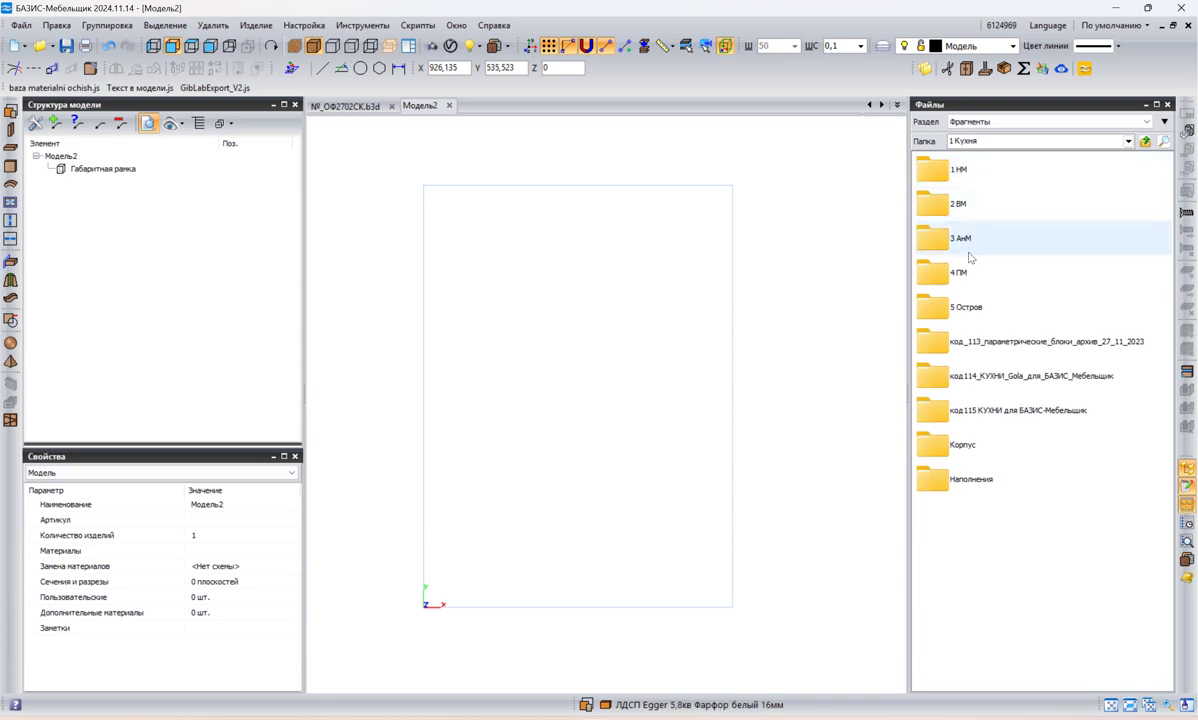
pyautogui.doubleClick(973, 172)
pyautogui.doubleClick(977, 168)
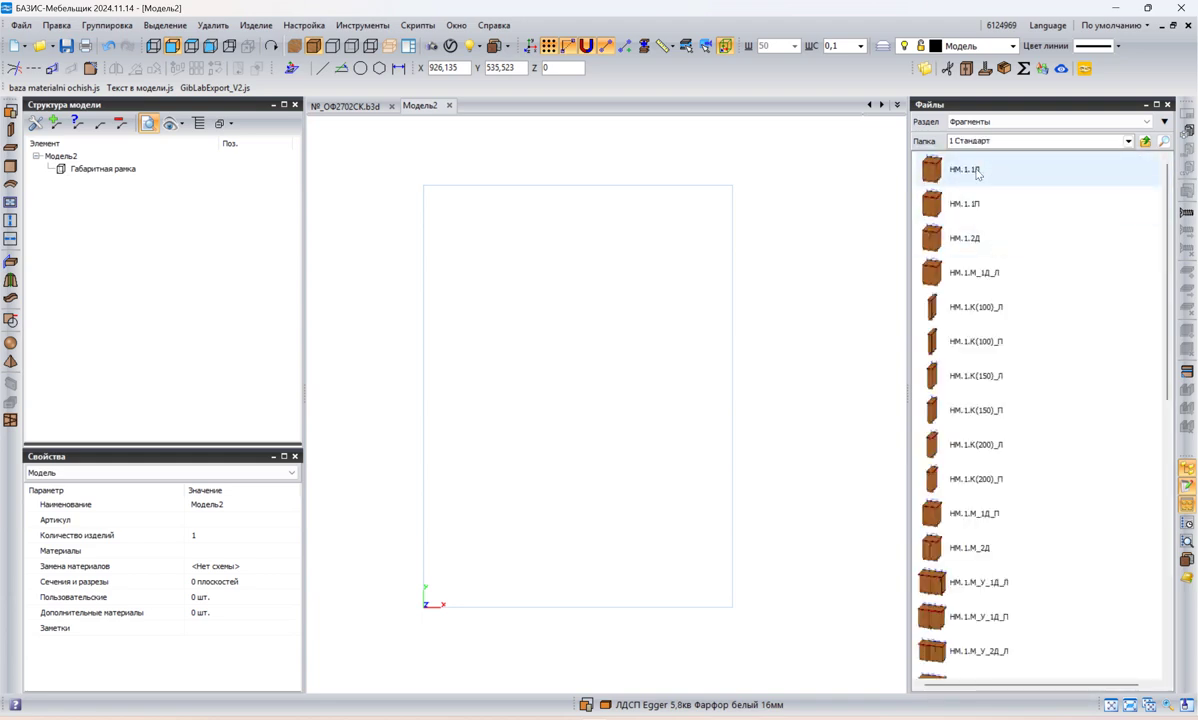
# - Insert the base cabinet fragment НМ.1.1Л at the origin, sized 600 × 820 × 600 mm
pyautogui.click(975, 170)
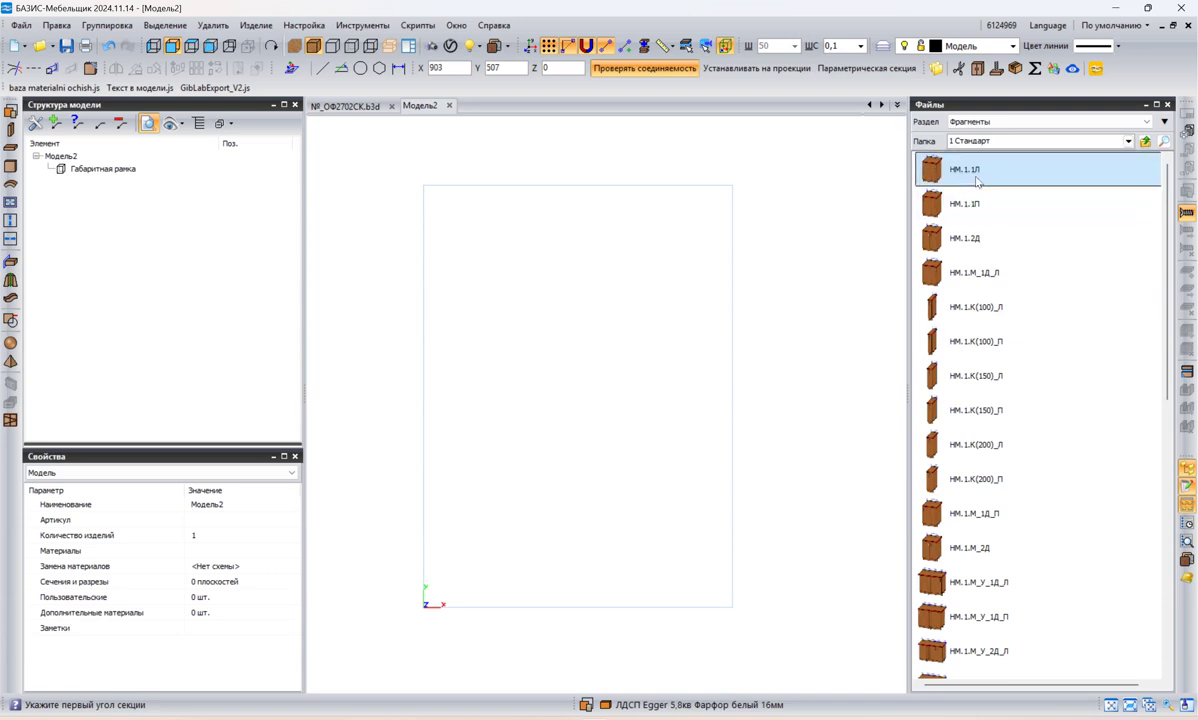
pyautogui.click(424, 606)
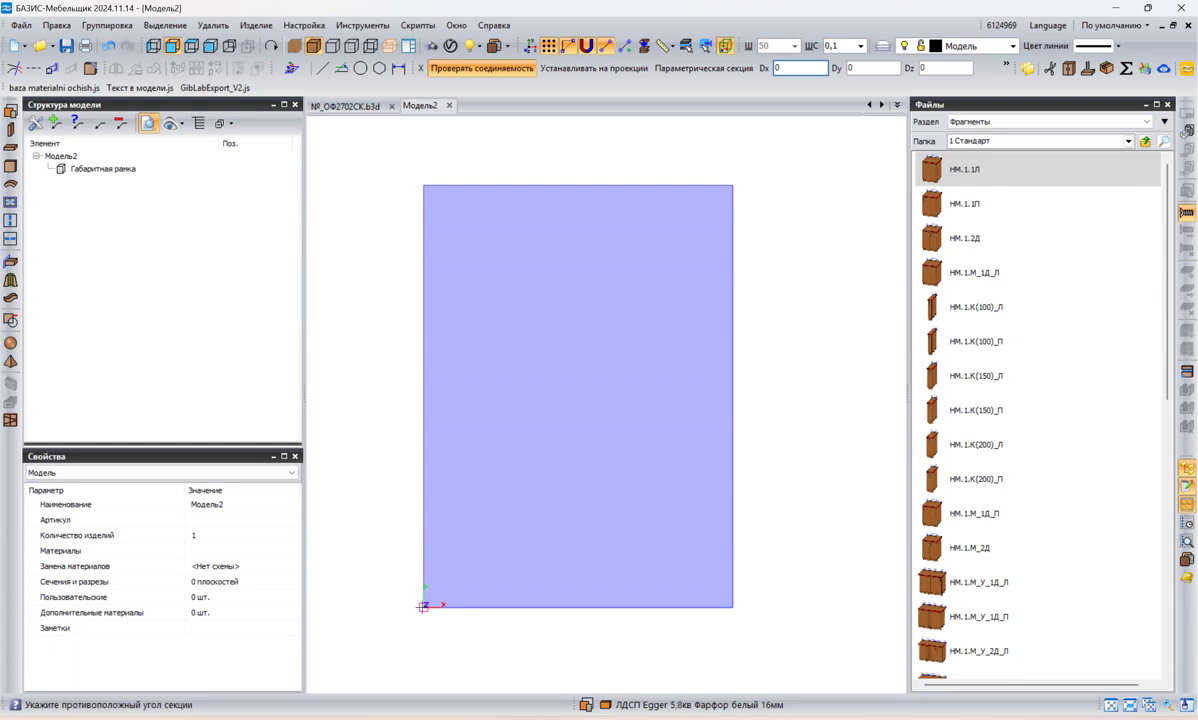
pyautogui.write('600')
pyautogui.press('Tab')
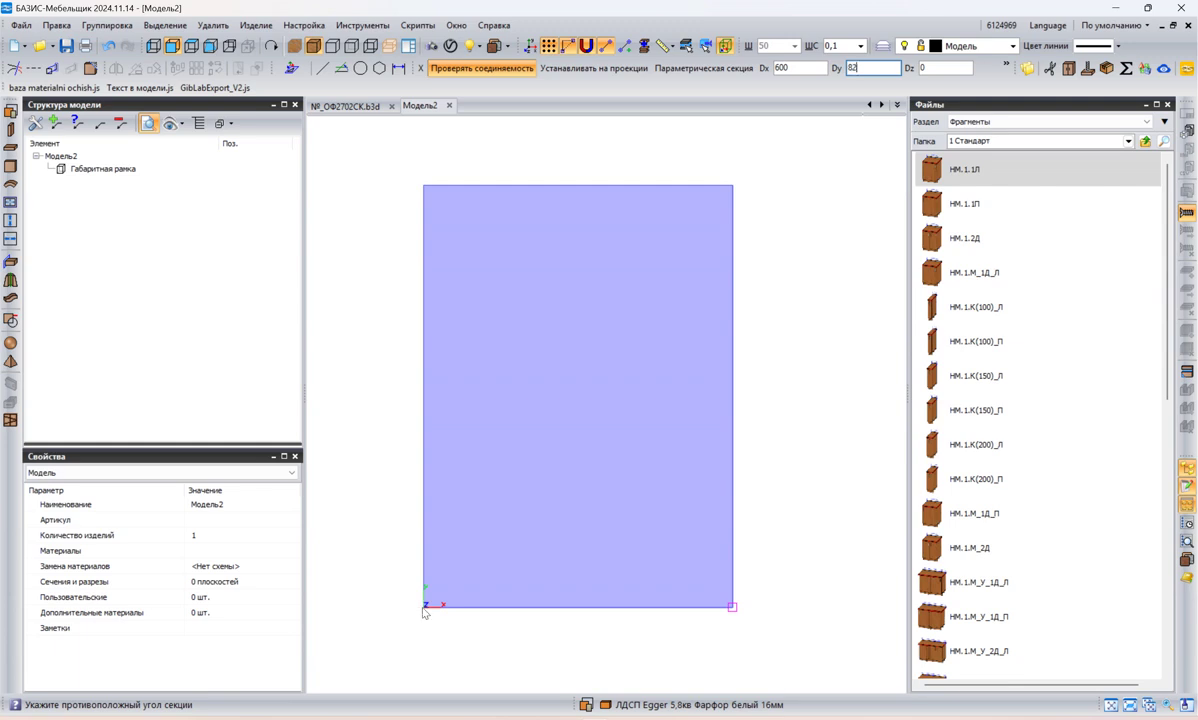
pyautogui.press('Tab')
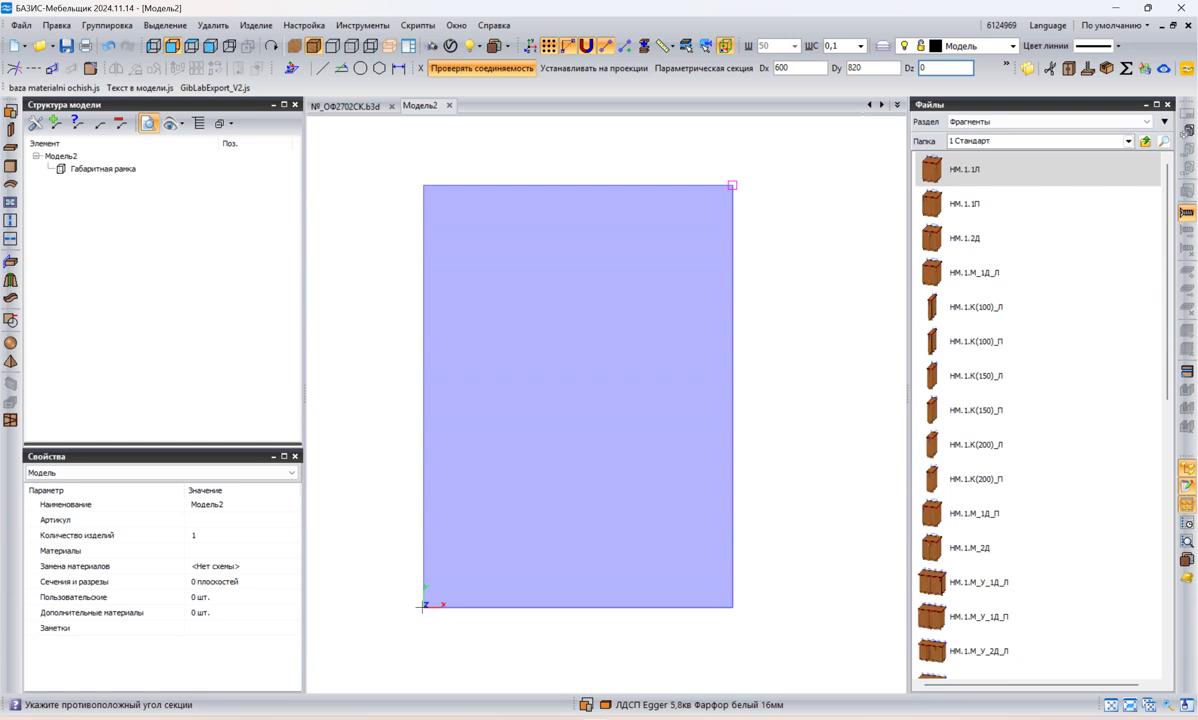
pyautogui.press('Return')
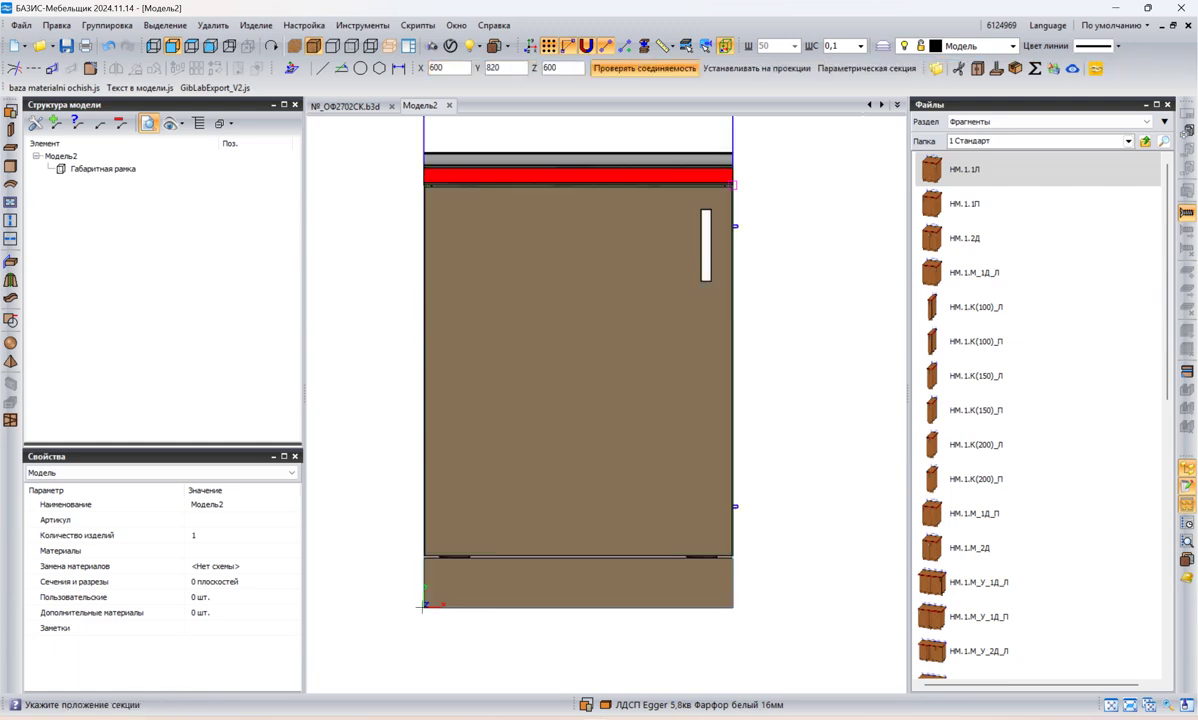
pyautogui.click(423, 606)
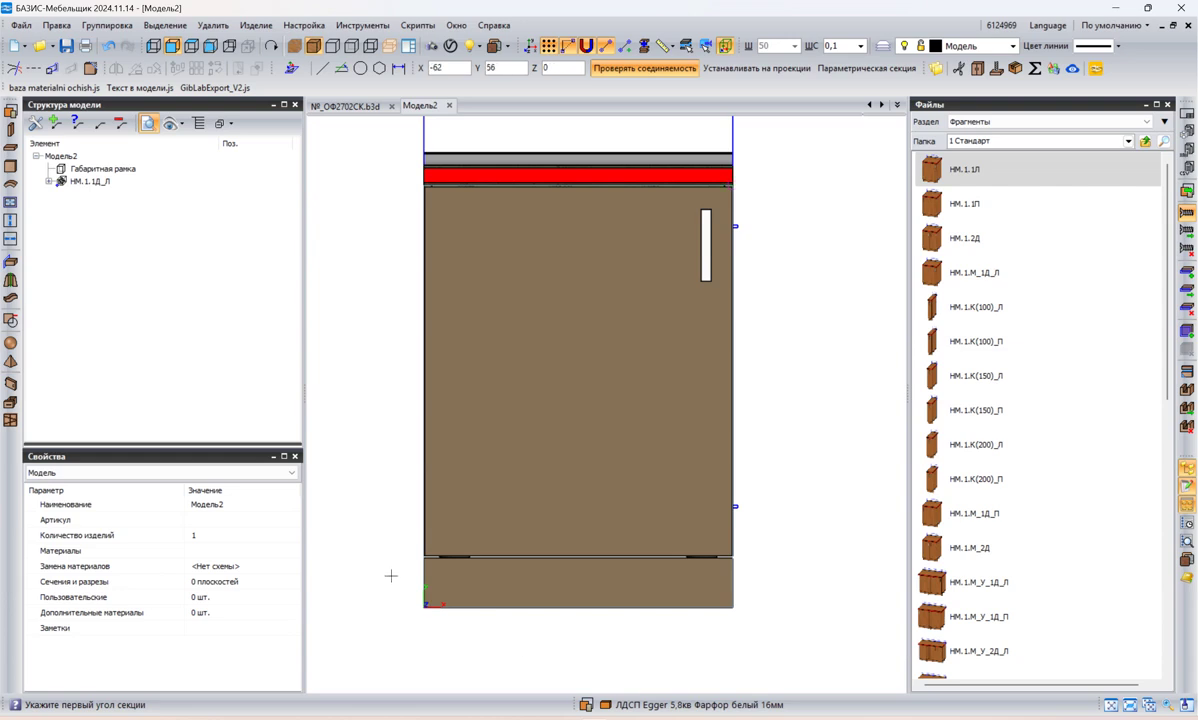
# - Insert the base cabinet fragment НМ.1.1П against the first cabinet's lower right corner, sized 550 × 820 × 600 mm
pyautogui.scroll(-3, 561, 415)
pyautogui.moveTo(769, 307); pyautogui.dragTo(760, 337, button='middle')
pyautogui.middleClick(761, 316)
pyautogui.click(761, 316)
pyautogui.scroll(3, 636, 370)
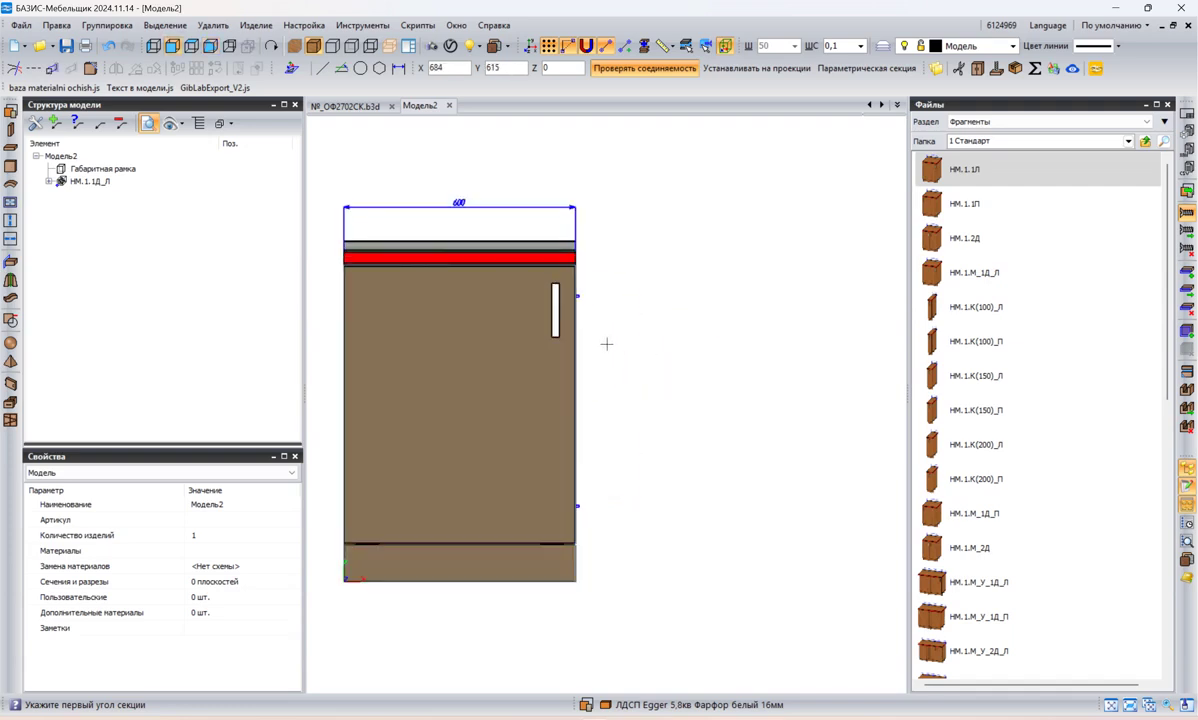
pyautogui.click(976, 208)
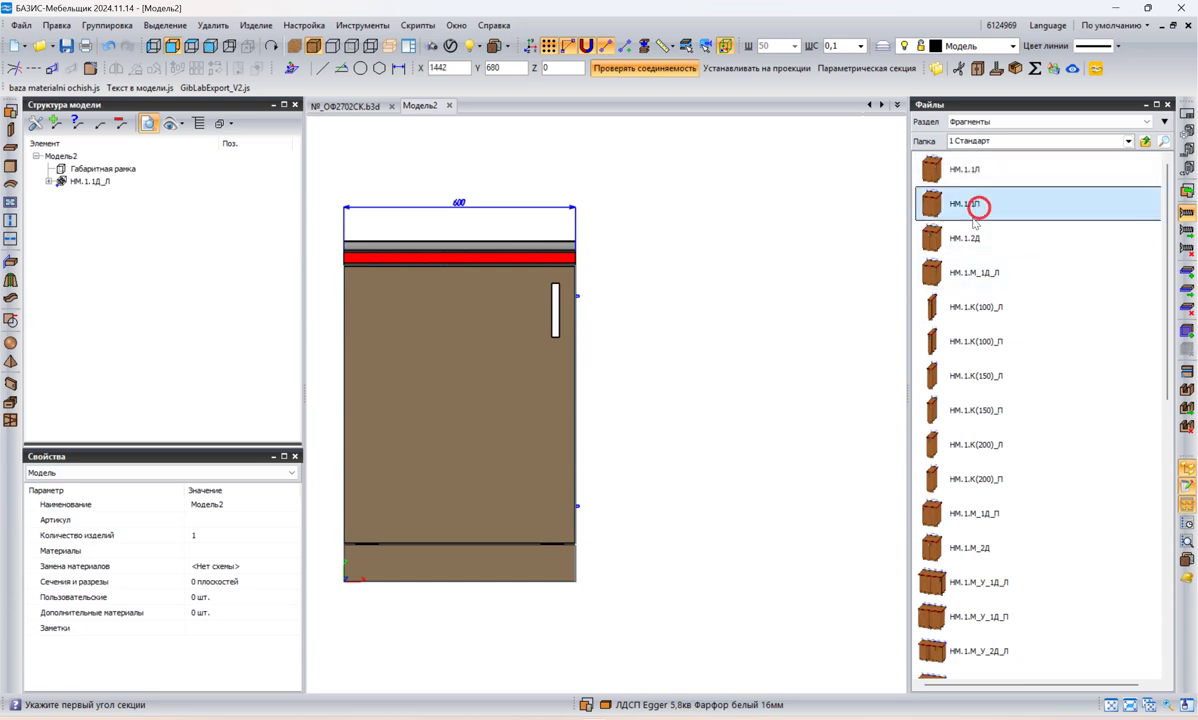
pyautogui.click(576, 581)
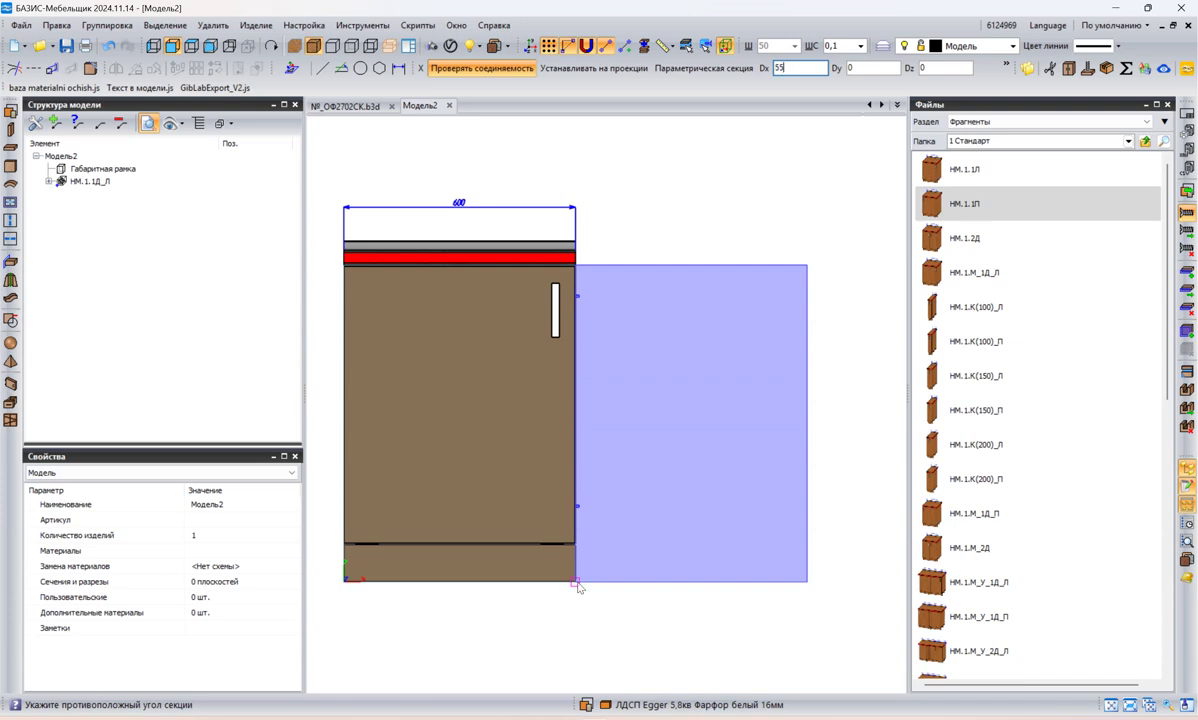
pyautogui.write('550')
pyautogui.press('Tab')
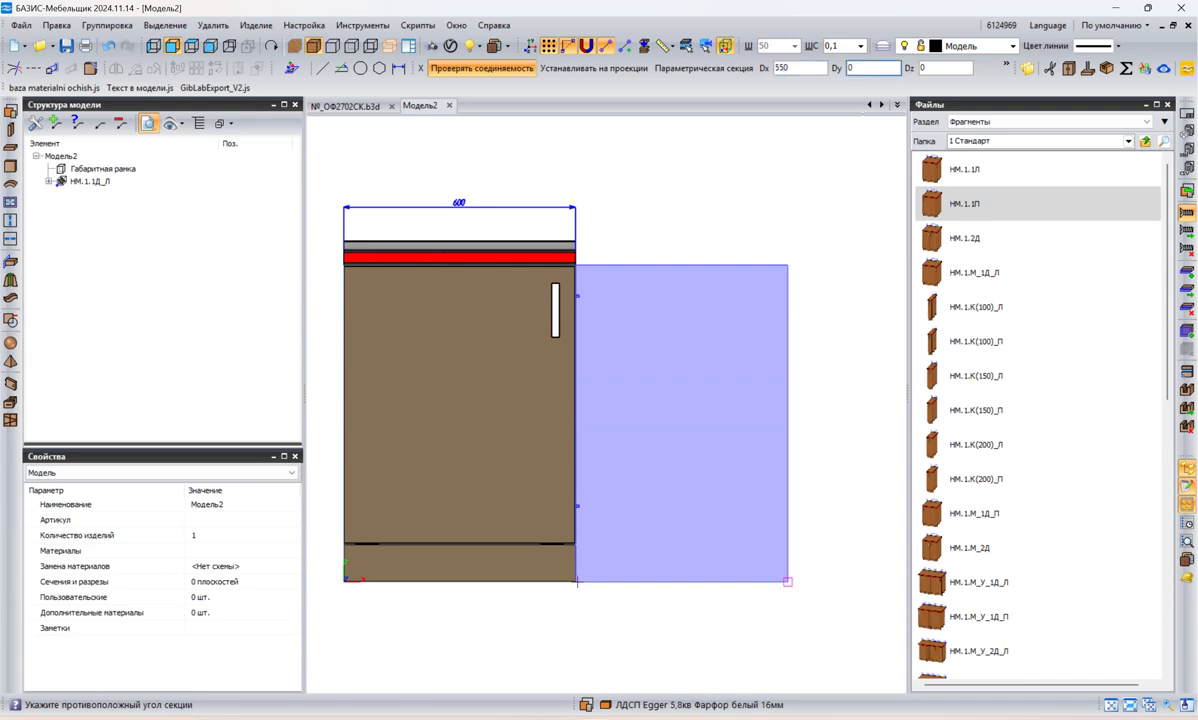
pyautogui.write('820')
pyautogui.press('Tab')
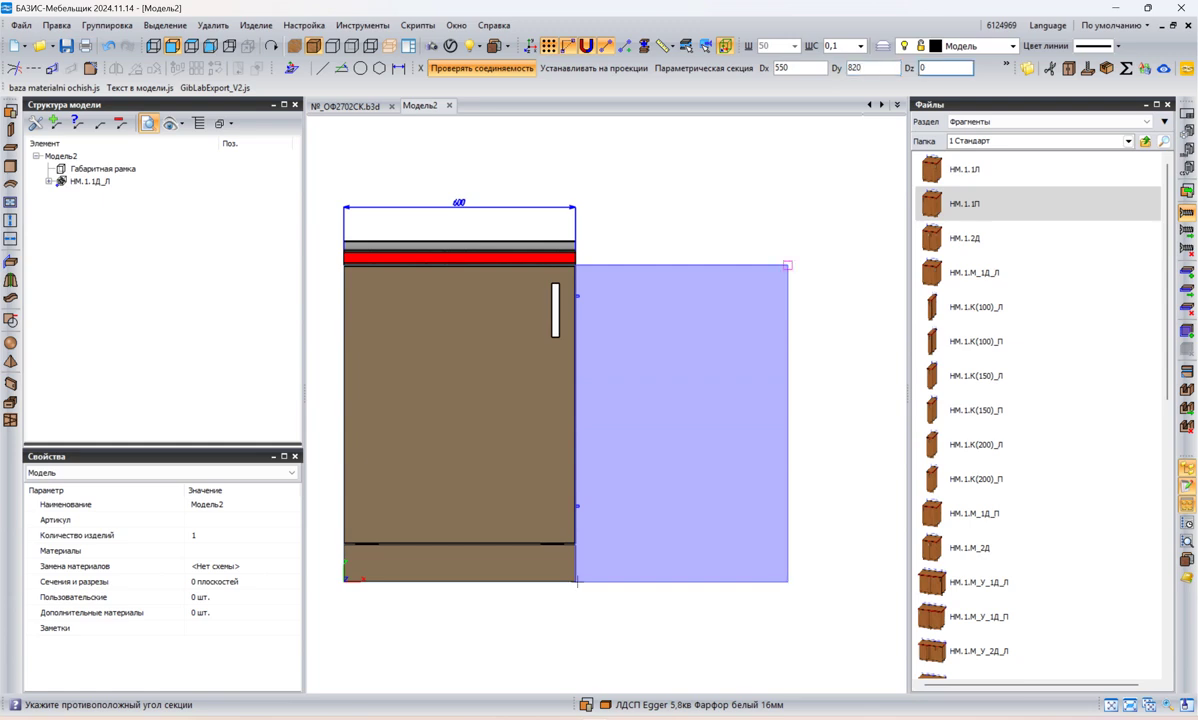
pyautogui.write('600')
pyautogui.press('Return')
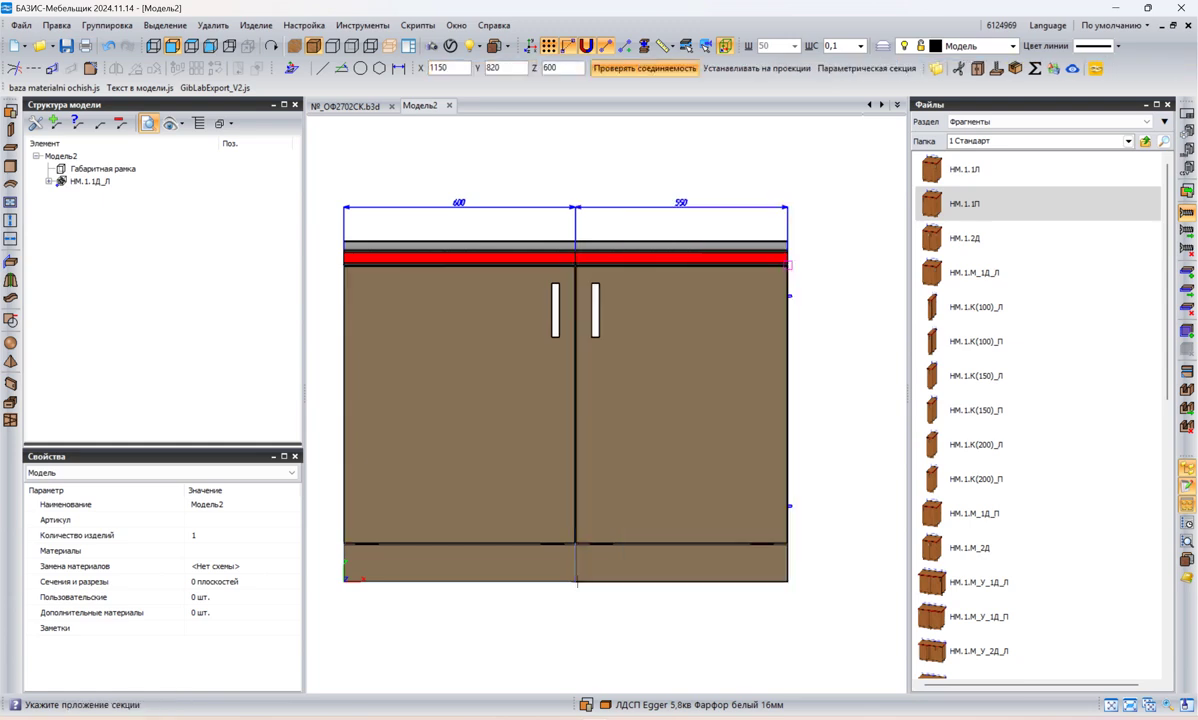
pyautogui.click(577, 581)
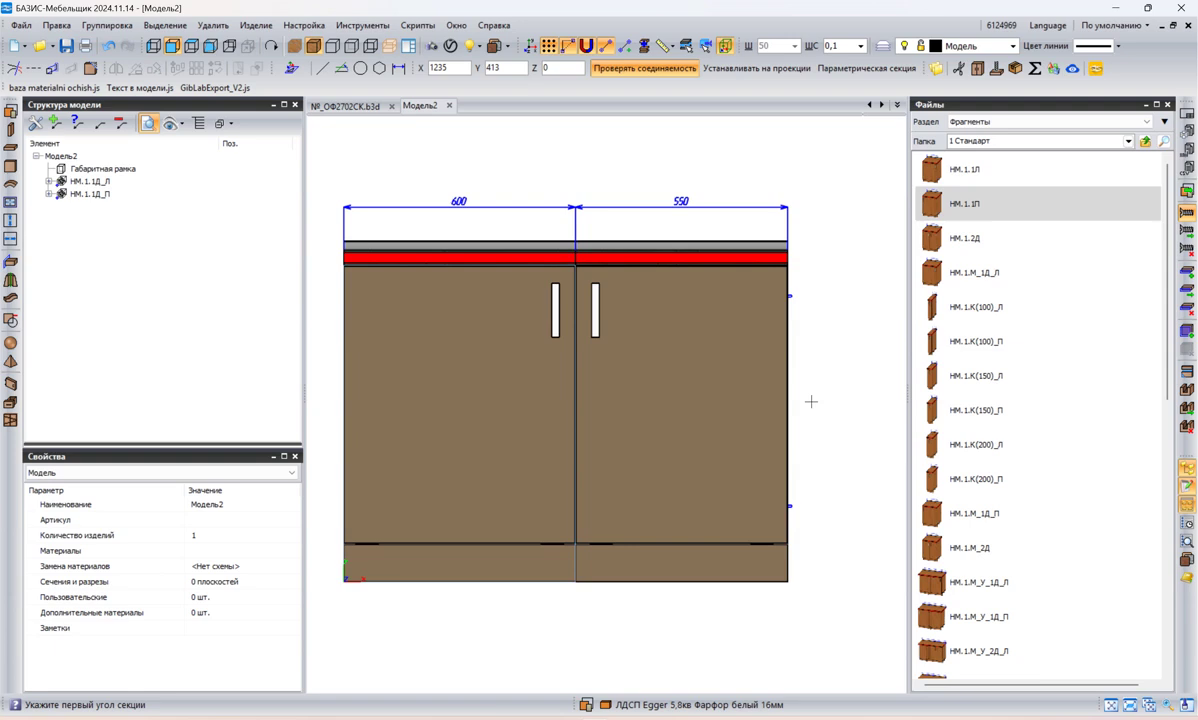
# - Inspect the two placed base cabinets in 3D and return to the front view
pyautogui.scroll(-2, 697, 336)
pyautogui.moveTo(814, 291); pyautogui.dragTo(775, 353, button='middle')
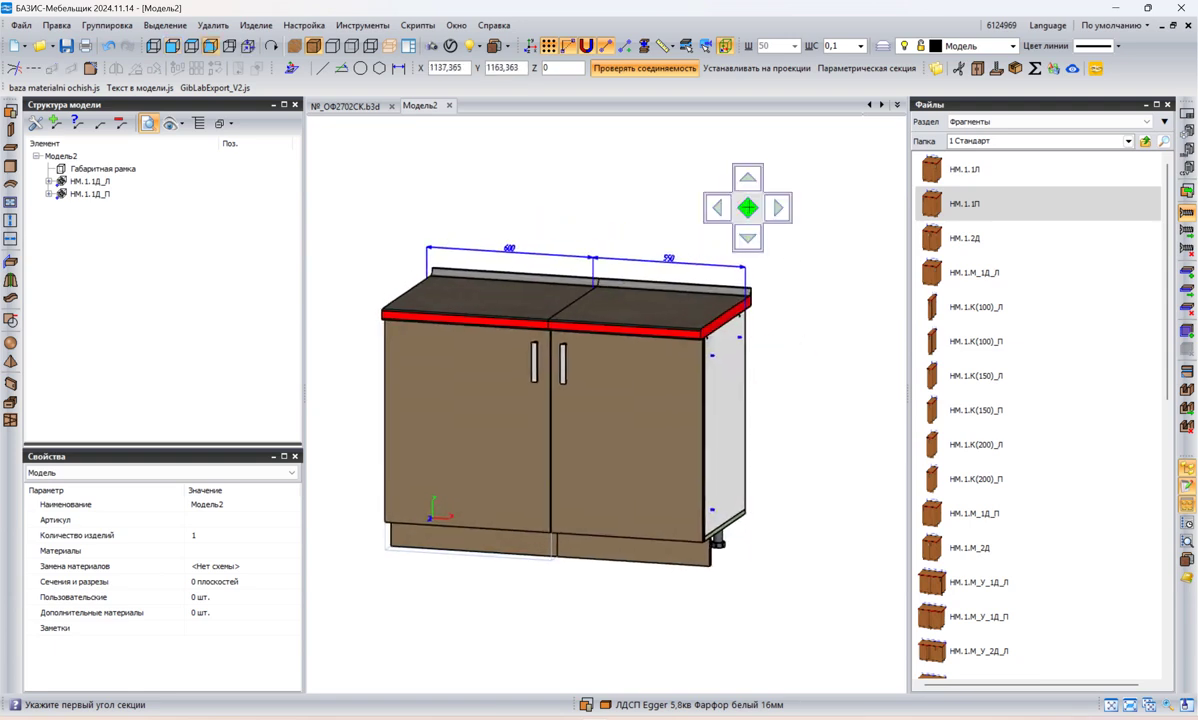
pyautogui.click(748, 207)
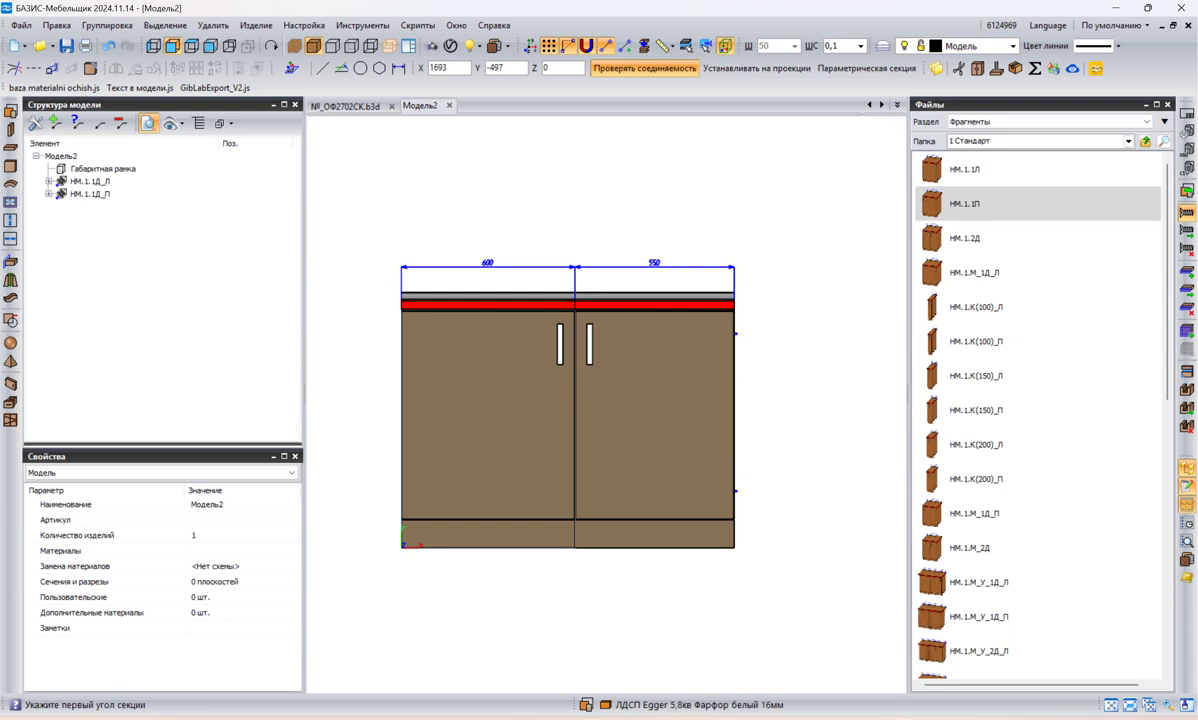
# - Examine the kitchen's exterior reference image with its dimensions and notes, and put it away
pyautogui.moveTo(903, 716)
pyautogui.click(910, 612)
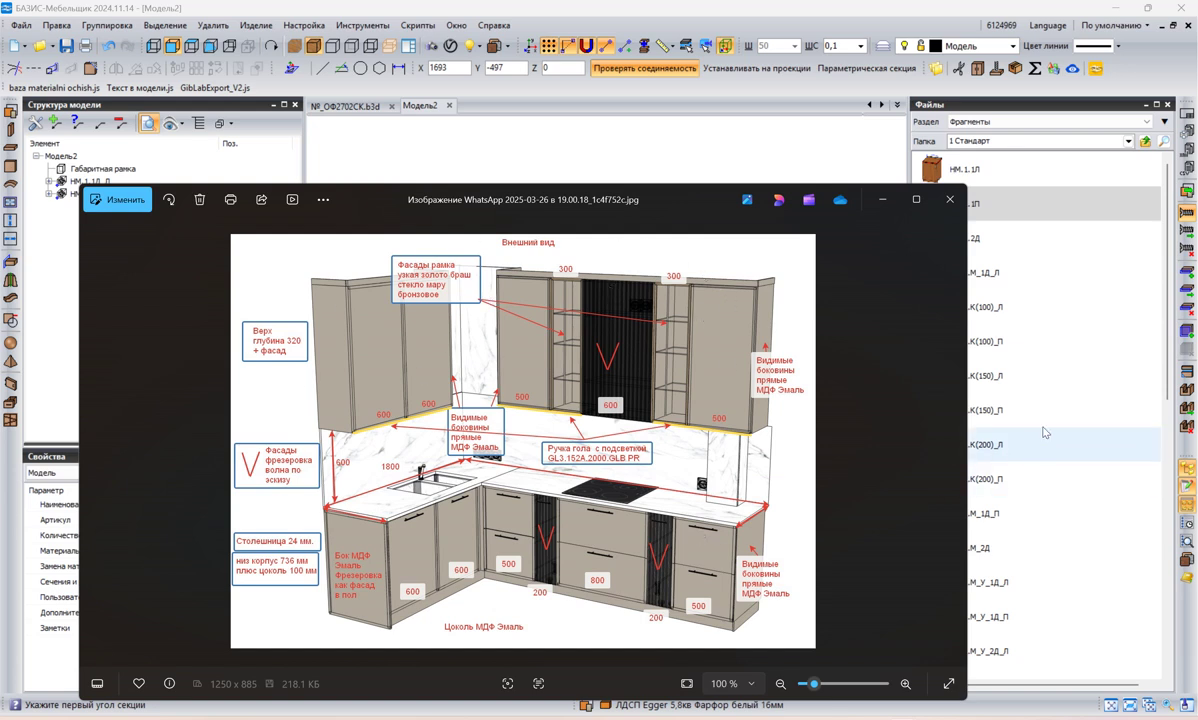
pyautogui.click(882, 203)
# - View the finished kitchen model №_ОФ2702СК.b3d in 3D and bring up the reference image of the cabinets' interior filling
pyautogui.click(345, 105)
pyautogui.moveTo(542, 197); pyautogui.dragTo(651, 243, button='middle')
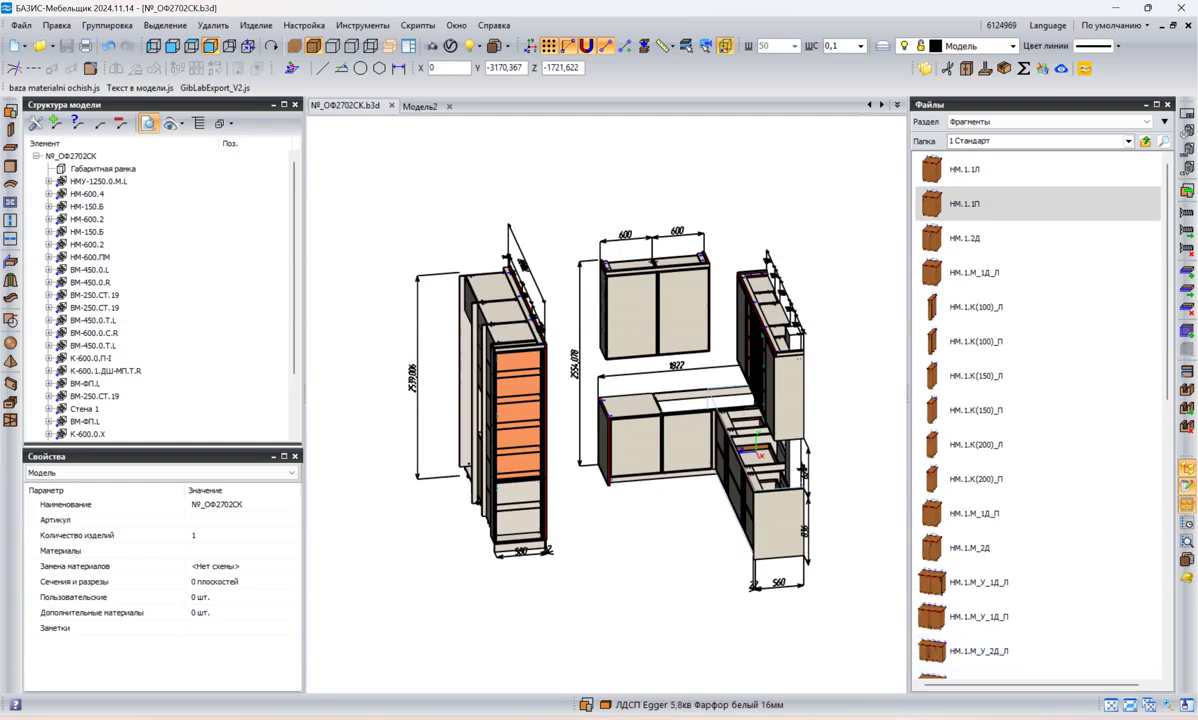
pyautogui.moveTo(934, 692)
pyautogui.click(850, 669)
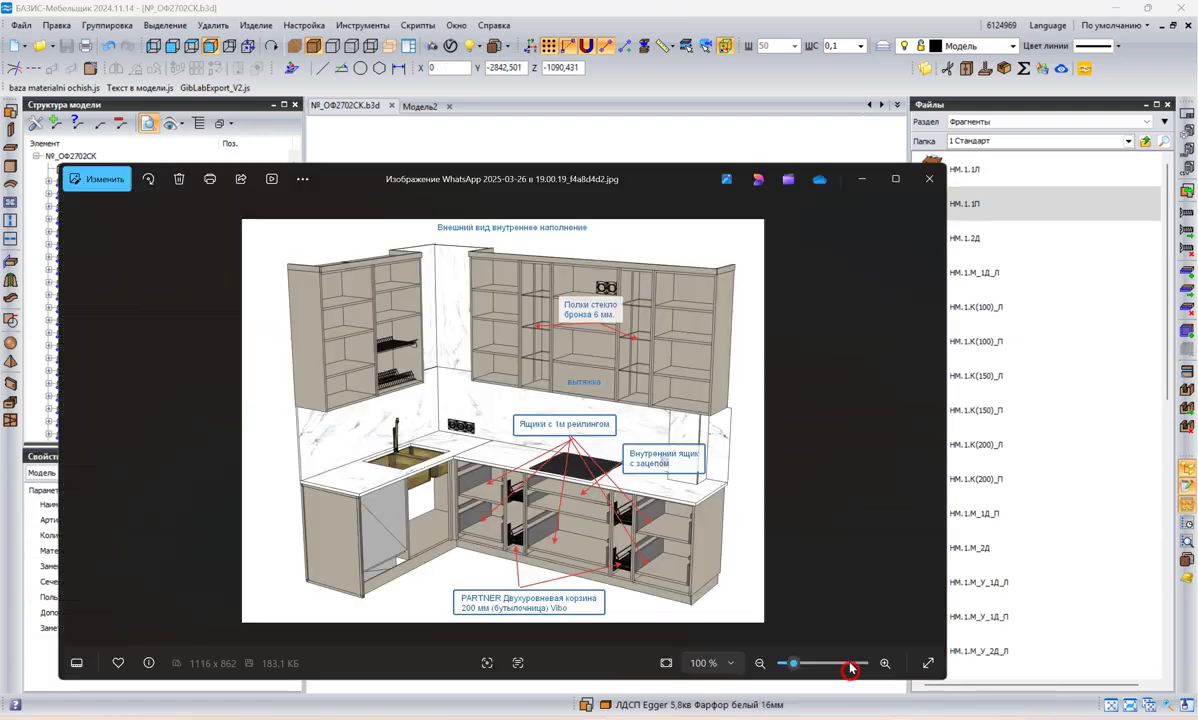
# - Put the interior filling reference image away and look through the base cabinet fragments in the 1 Стандарт folder
pyautogui.click(860, 179)
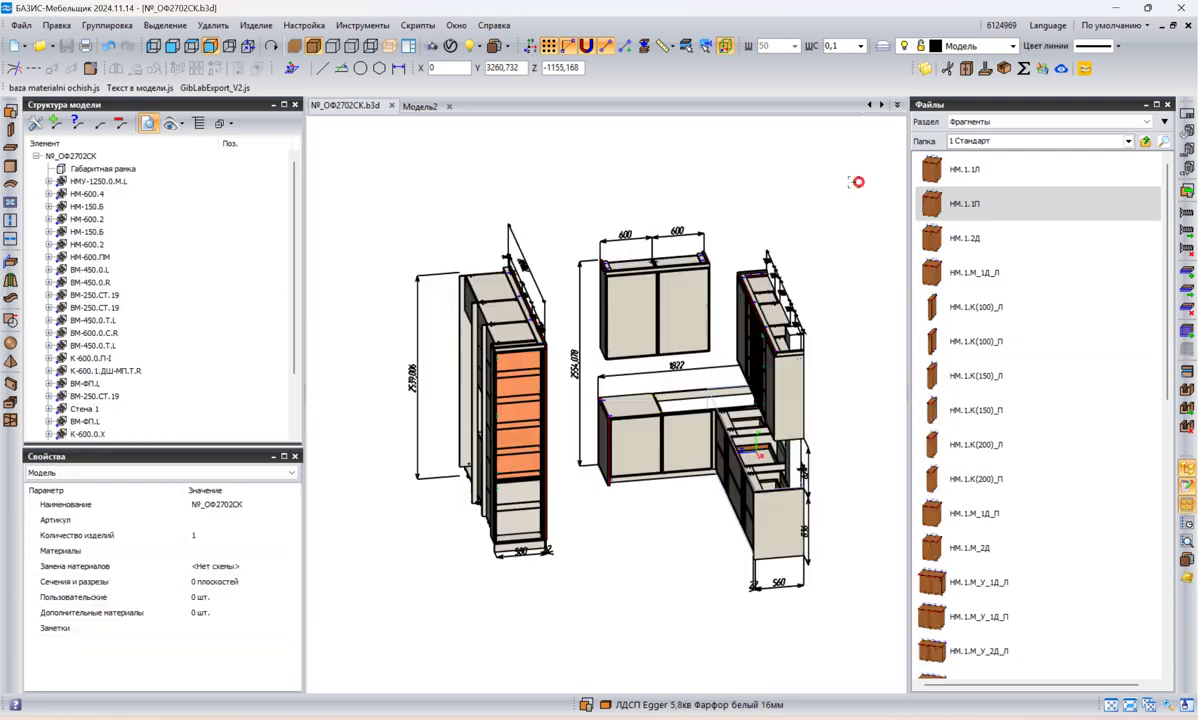
pyautogui.scroll(-10, 1062, 297)
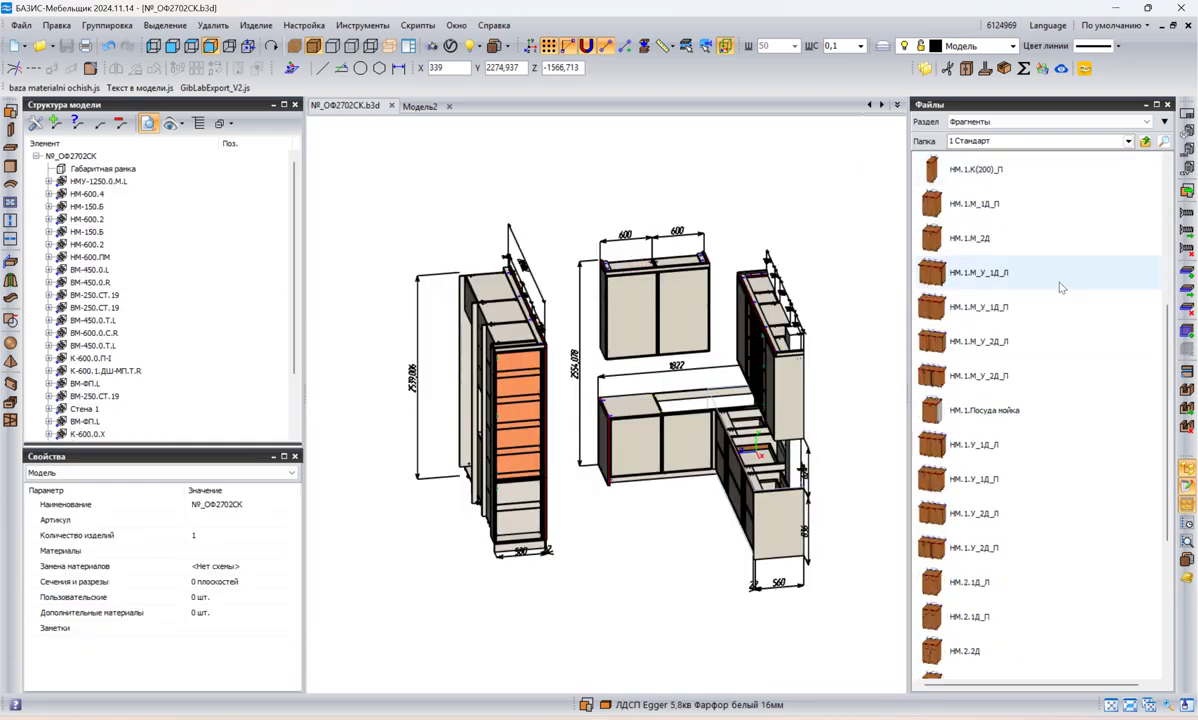
pyautogui.scroll(5, 1055, 600)
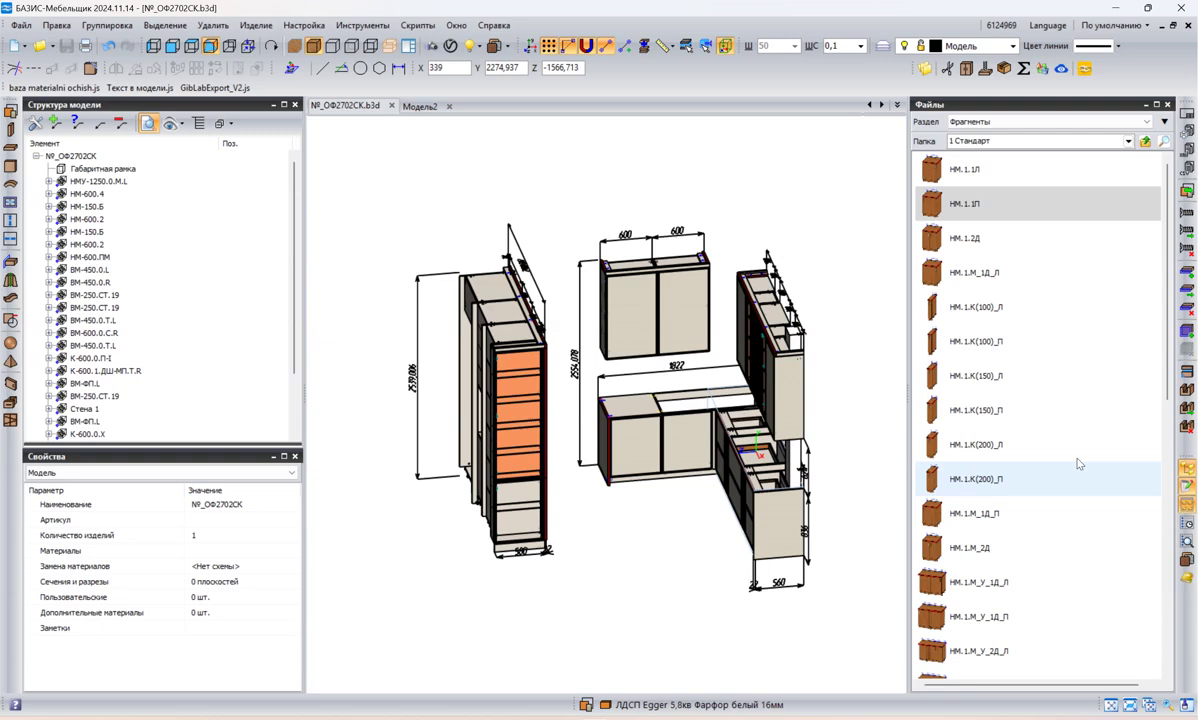
pyautogui.scroll(-5, 1040, 380)
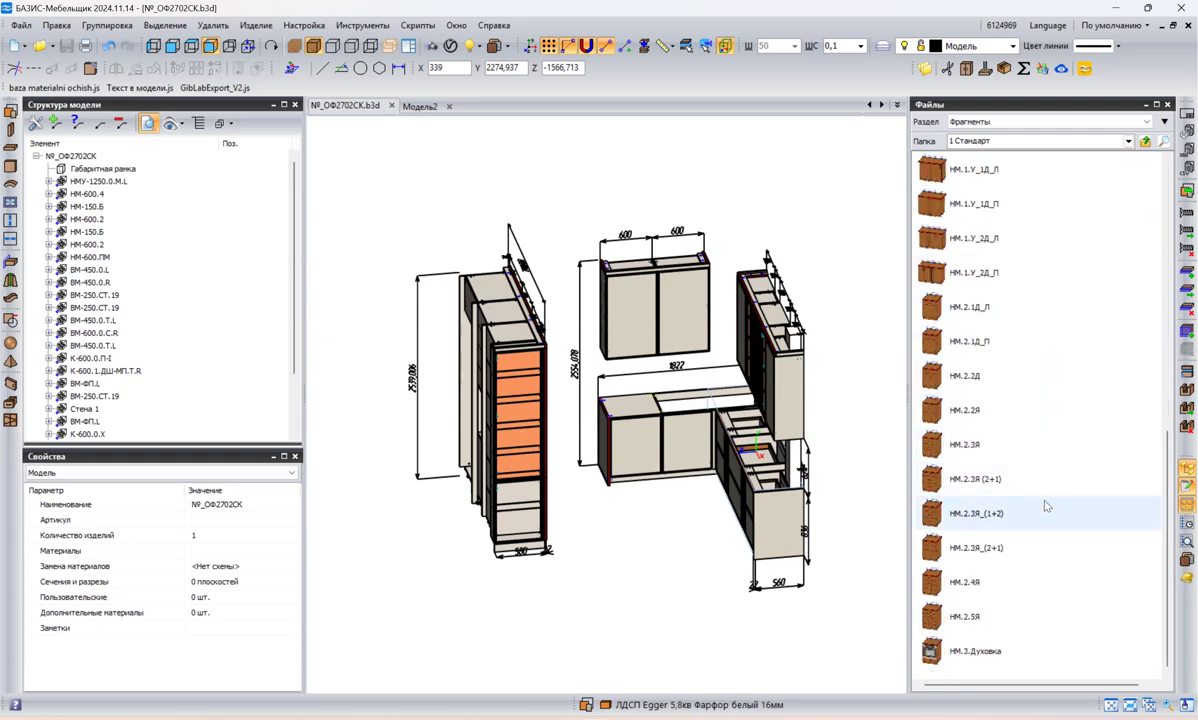
# - Widen the fragment library, enlarge its thumbnails, and examine the narrow, drawer and oven base cabinets in the 1 Стандарт folder
pyautogui.moveTo(907, 317); pyautogui.dragTo(840, 312)
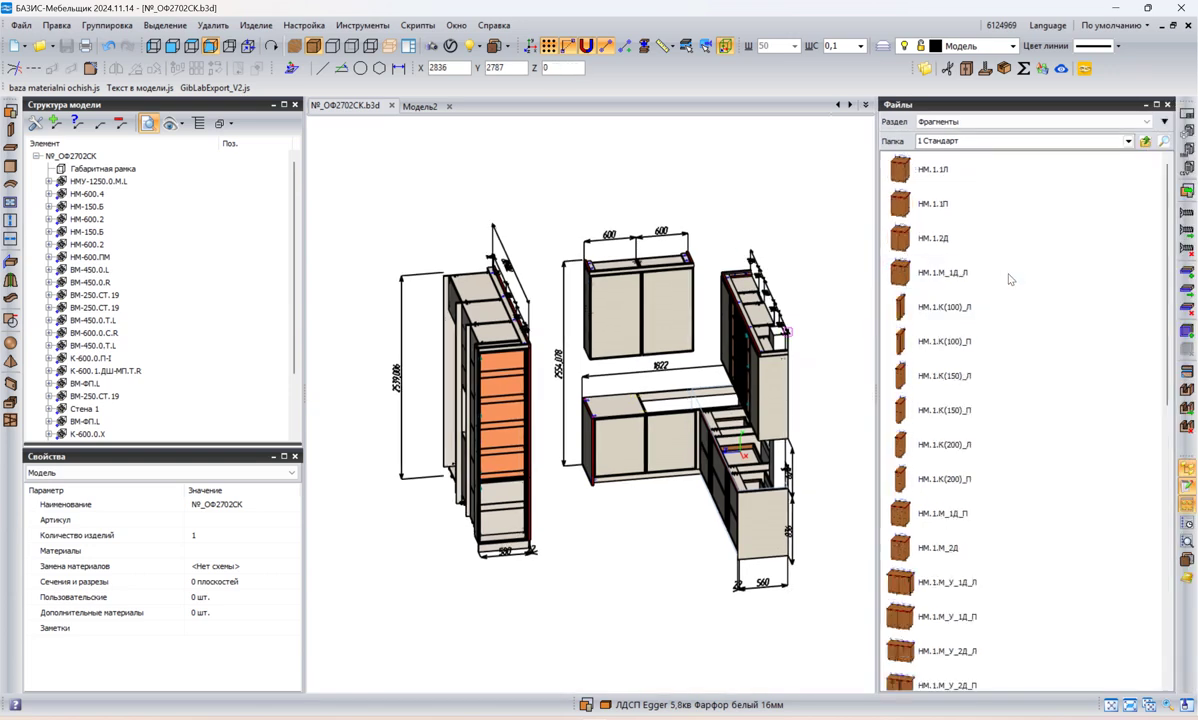
pyautogui.keyDown('ctrl'); pyautogui.scroll(2, 1011, 275); pyautogui.keyUp('ctrl')
pyautogui.scroll(-5, 1031, 294)
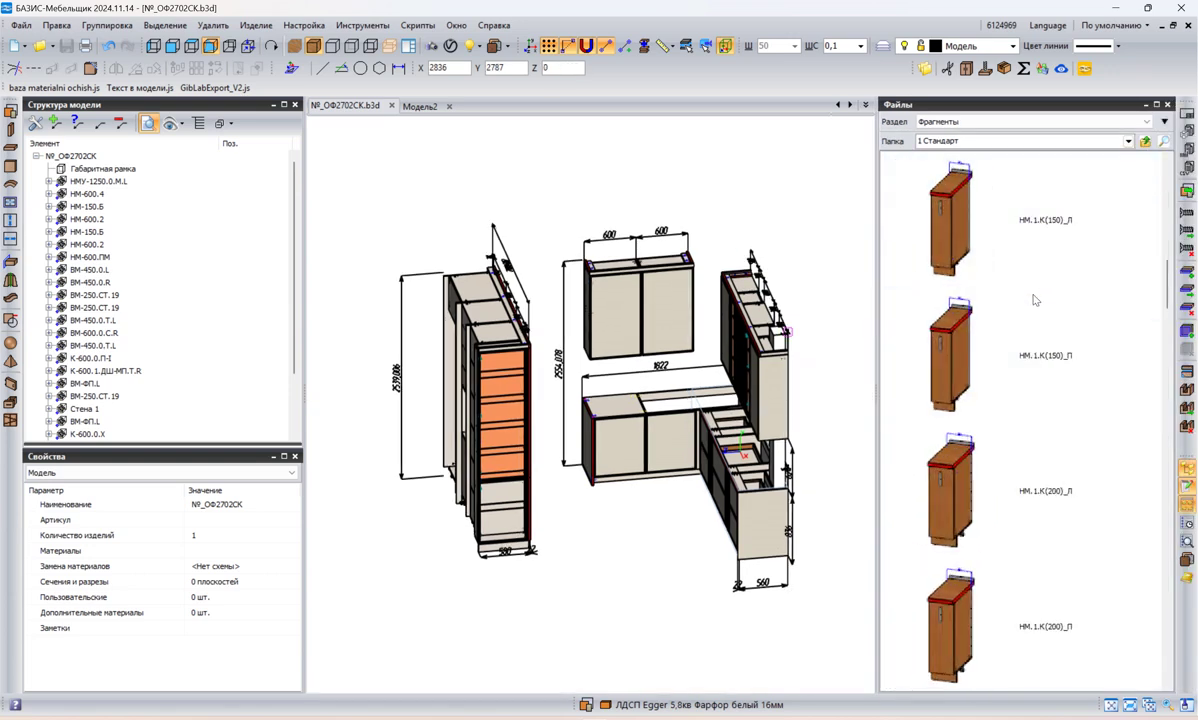
pyautogui.scroll(-10, 1035, 305)
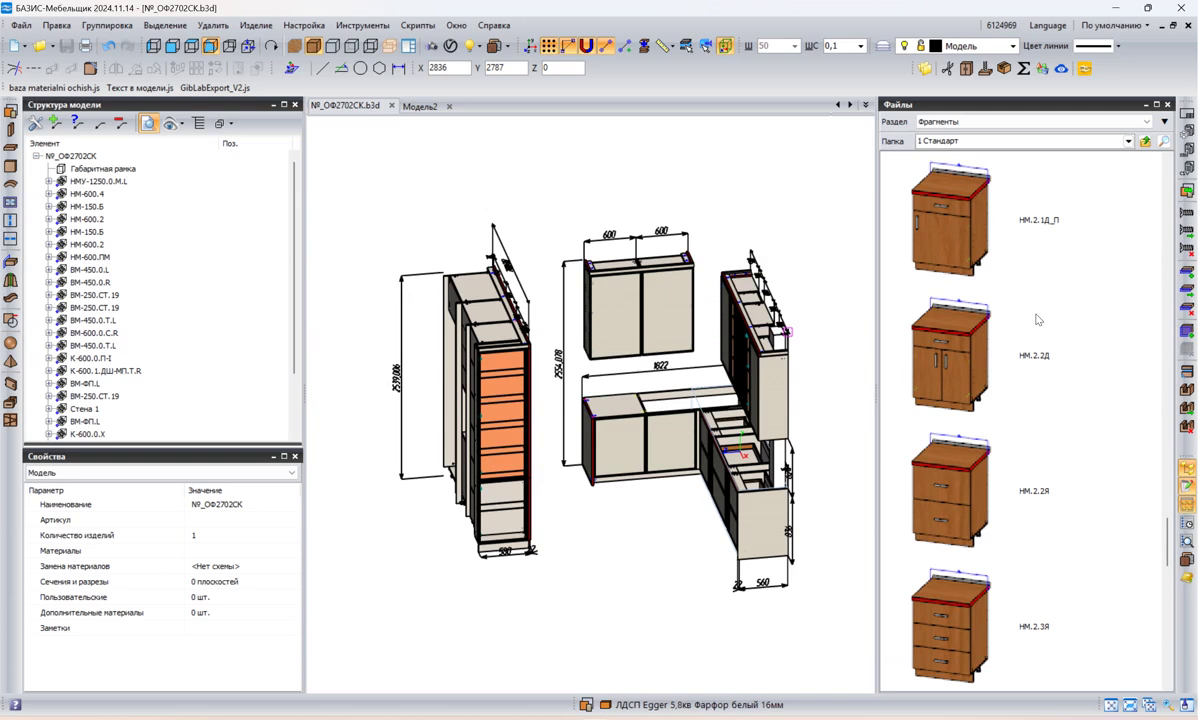
pyautogui.scroll(-5, 1036, 330)
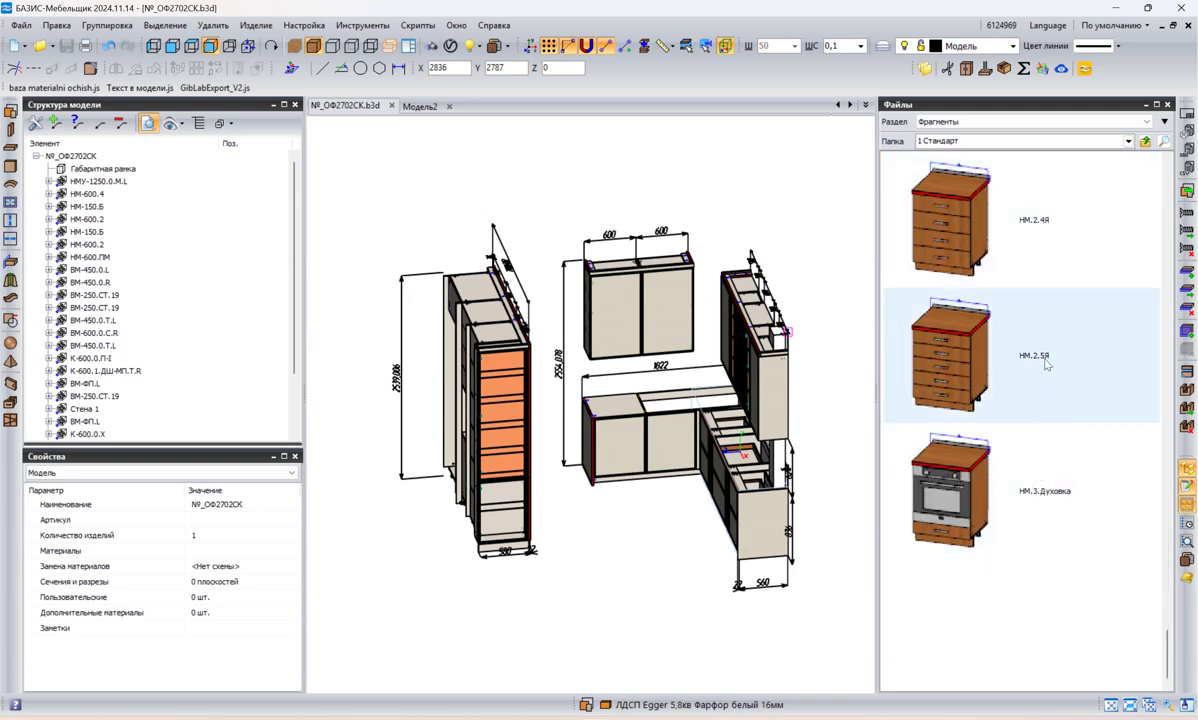
pyautogui.scroll(3, 1043, 316)
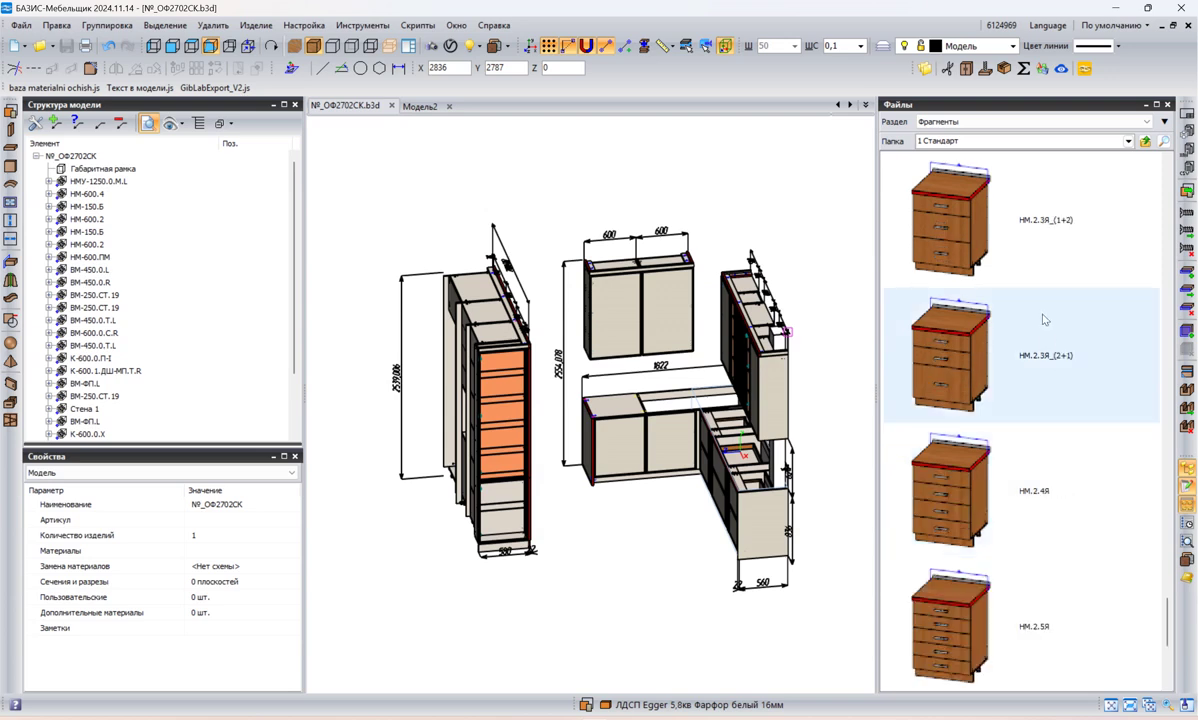
pyautogui.scroll(5, 1043, 309)
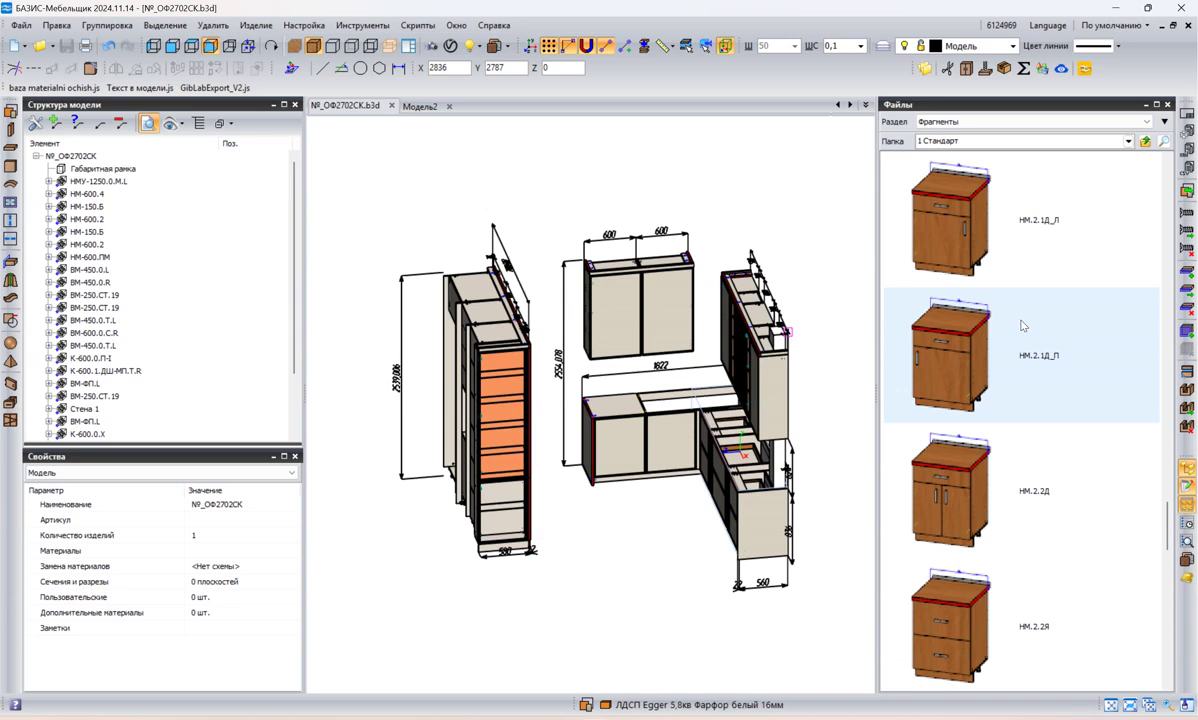
# - In Модель2, insert fragment НМ.2.2Д at the second cabinet's lower right corner, about 725 × 1088 mm, matching the existing cabinets' depth, and check it in 3D
pyautogui.click(420, 105)
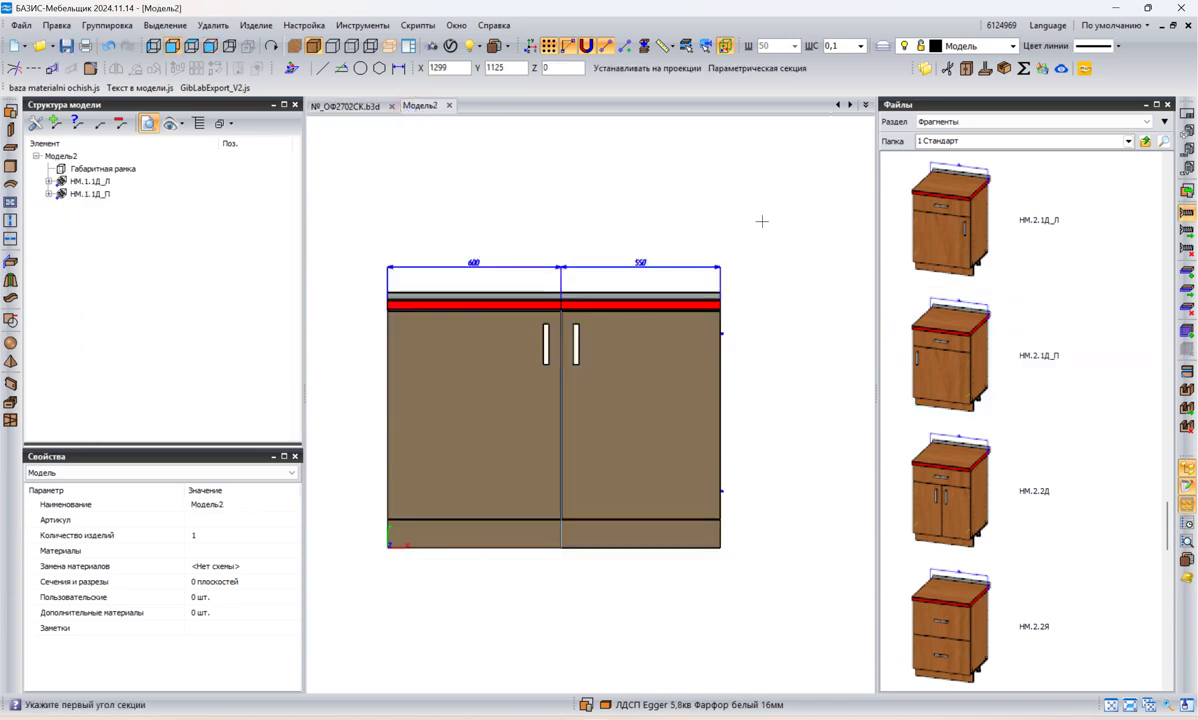
pyautogui.moveTo(762, 221); pyautogui.dragTo(642, 214, button='middle')
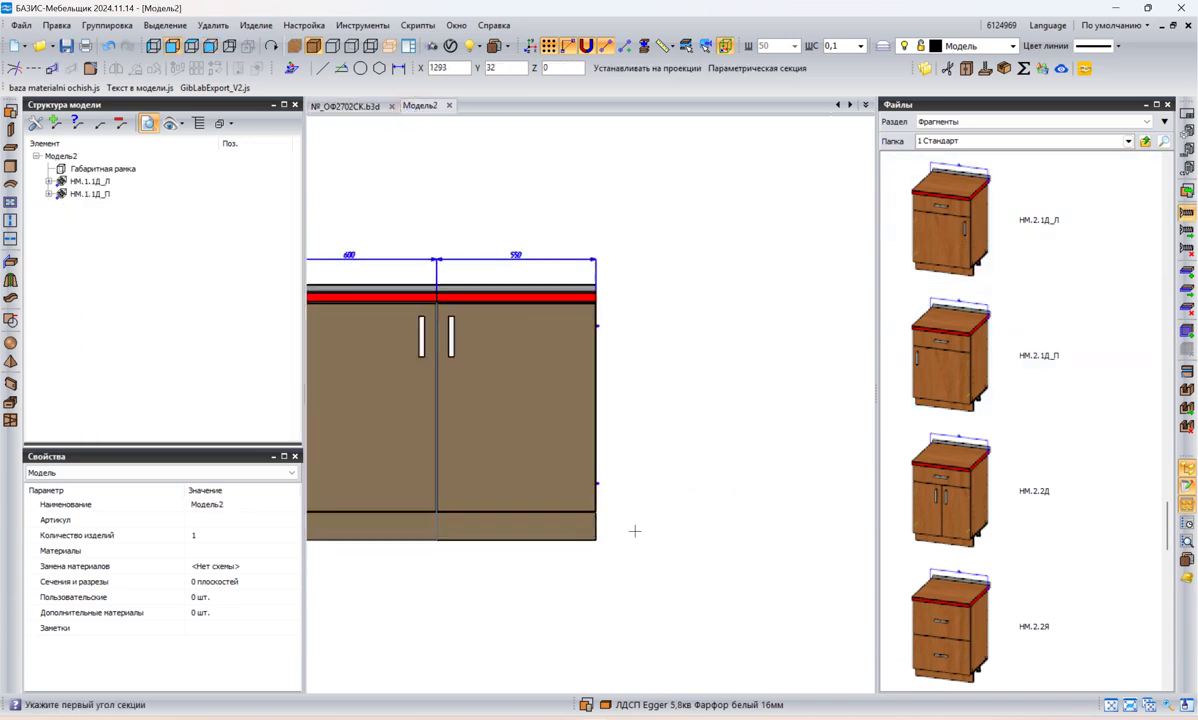
pyautogui.click(968, 518)
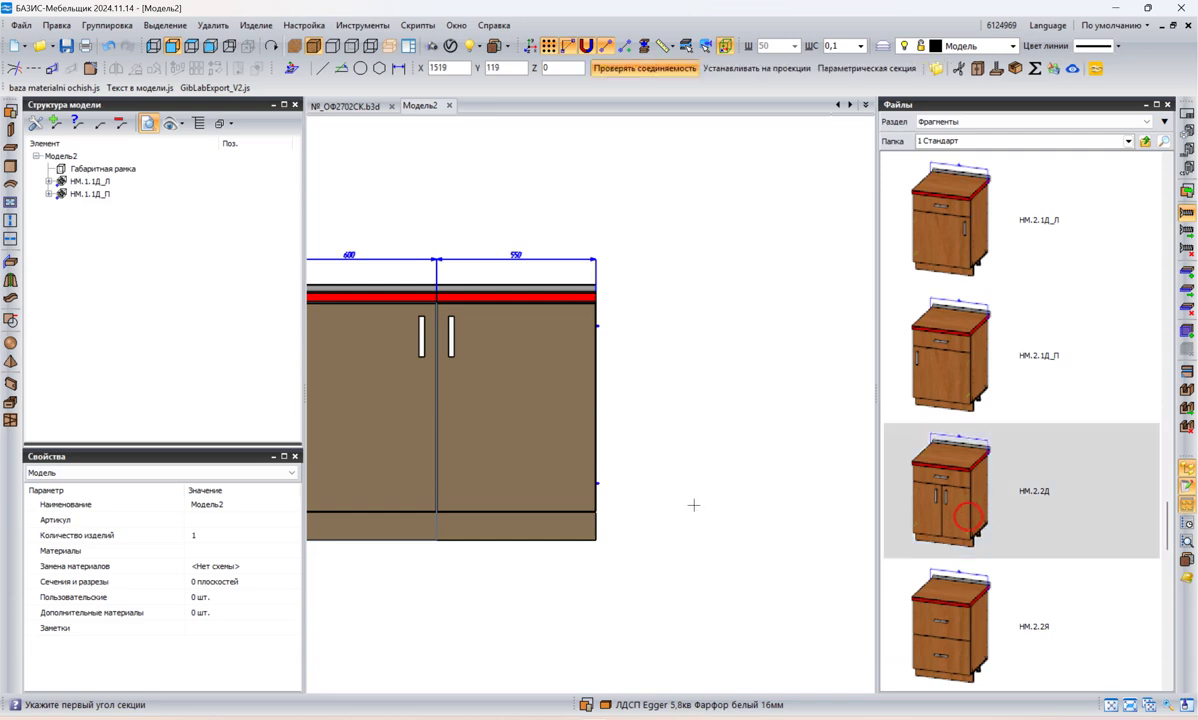
pyautogui.click(595, 540)
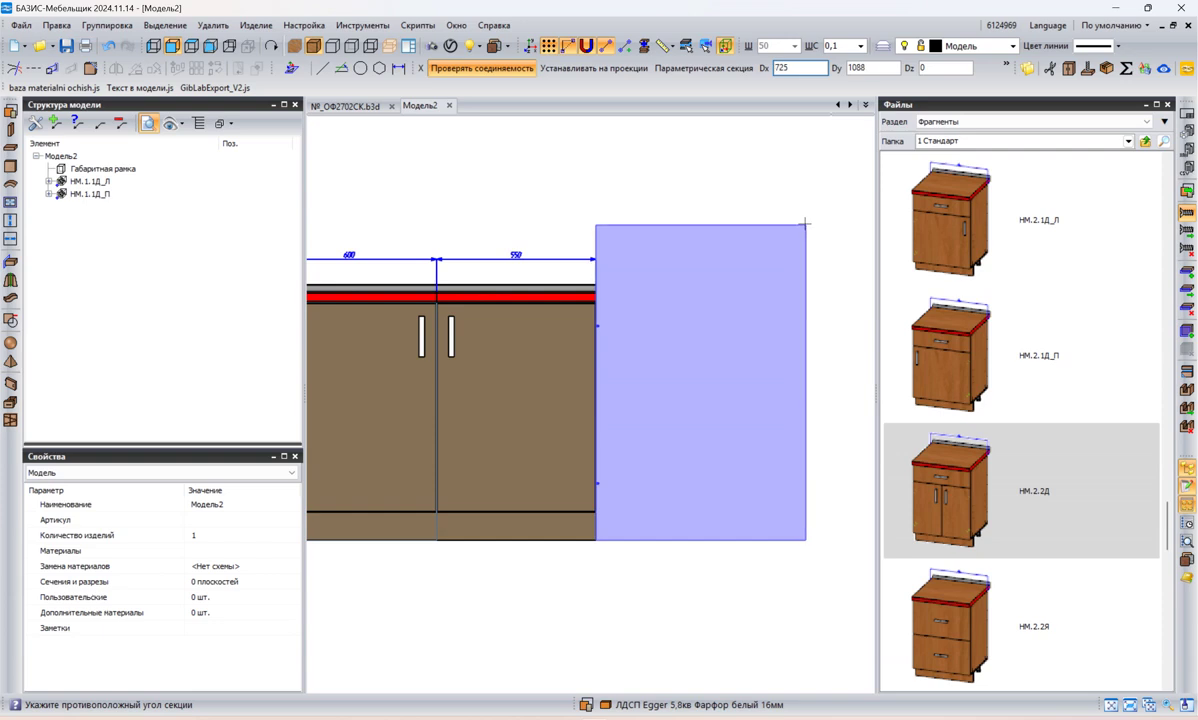
pyautogui.click(805, 224)
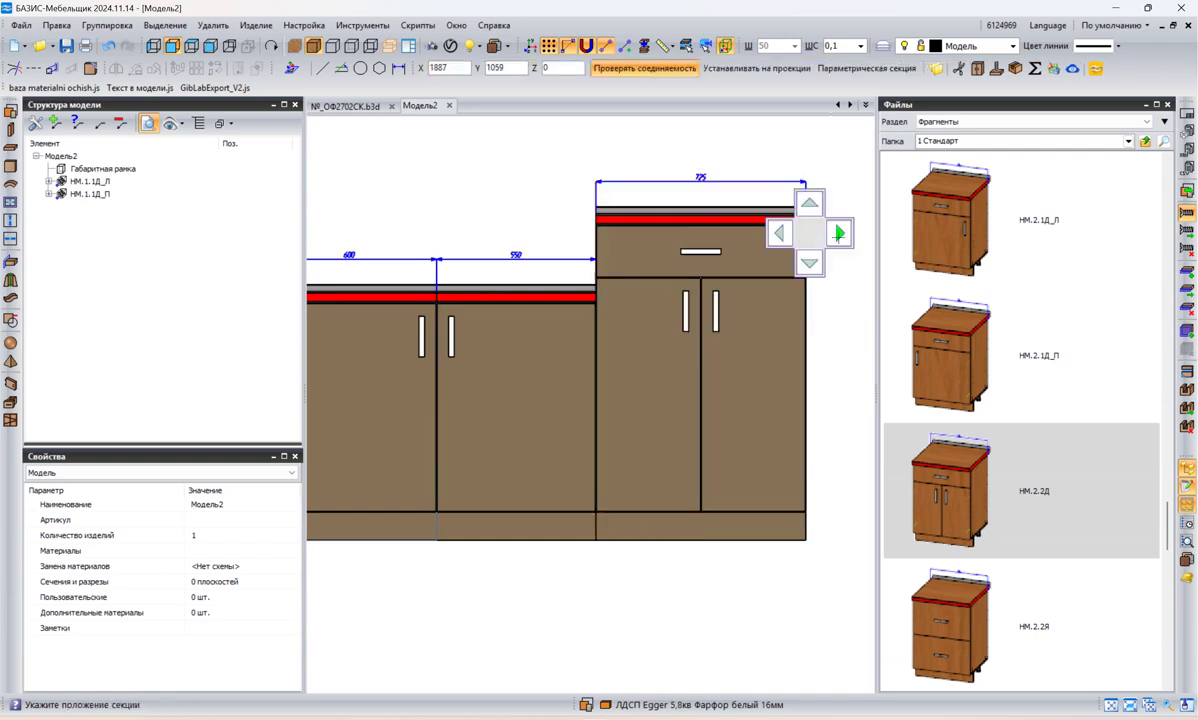
pyautogui.click(838, 233)
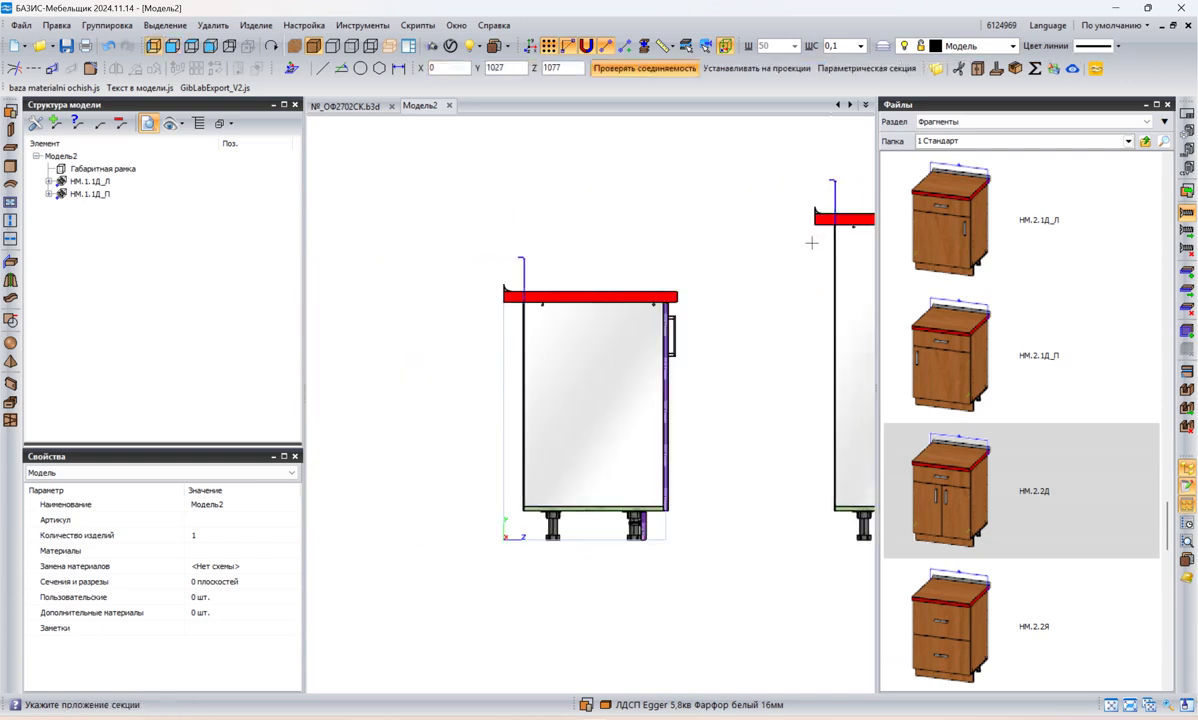
pyautogui.click(503, 539)
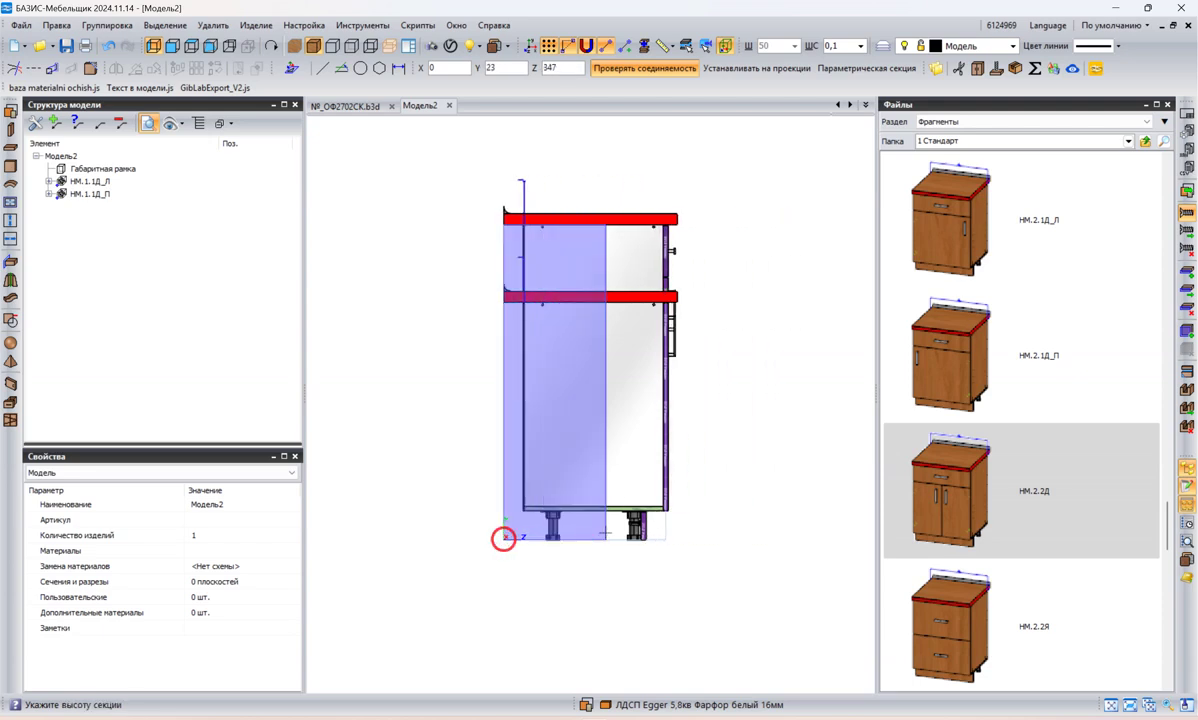
pyautogui.click(665, 539)
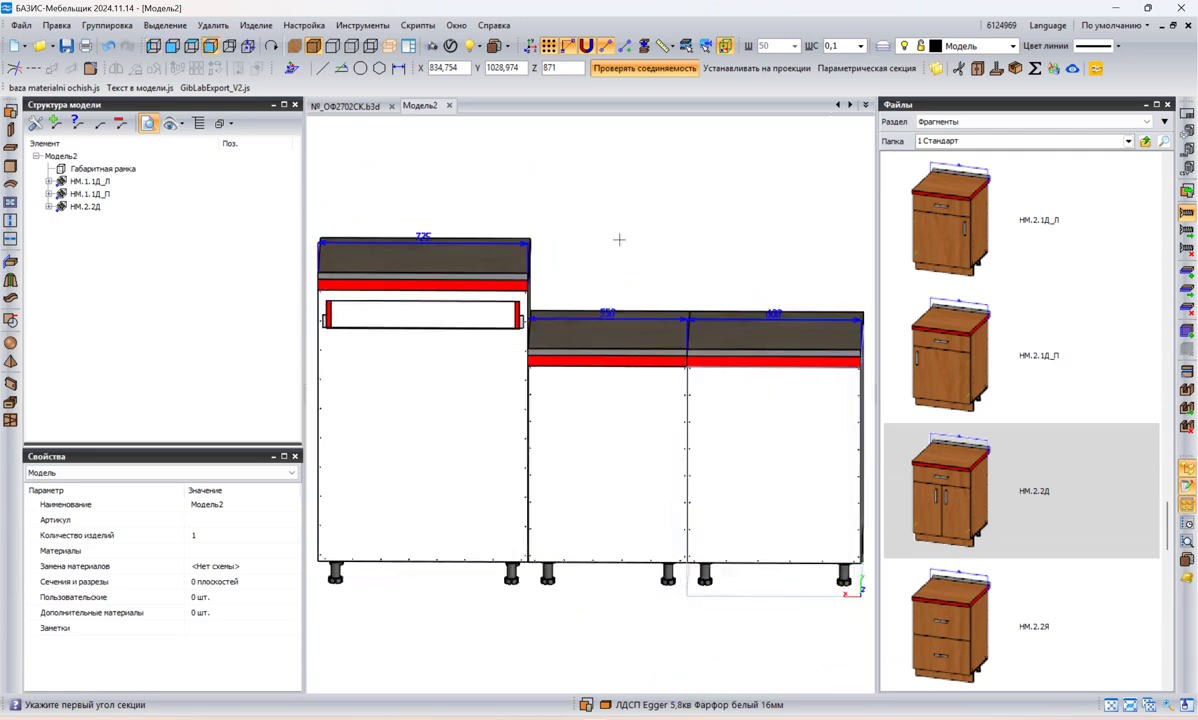
pyautogui.moveTo(650, 147)
pyautogui.mouseDown(button='middle')
pyautogui.moveTo(685, 147)
pyautogui.moveTo(612, 147)
pyautogui.mouseUp(button='middle')
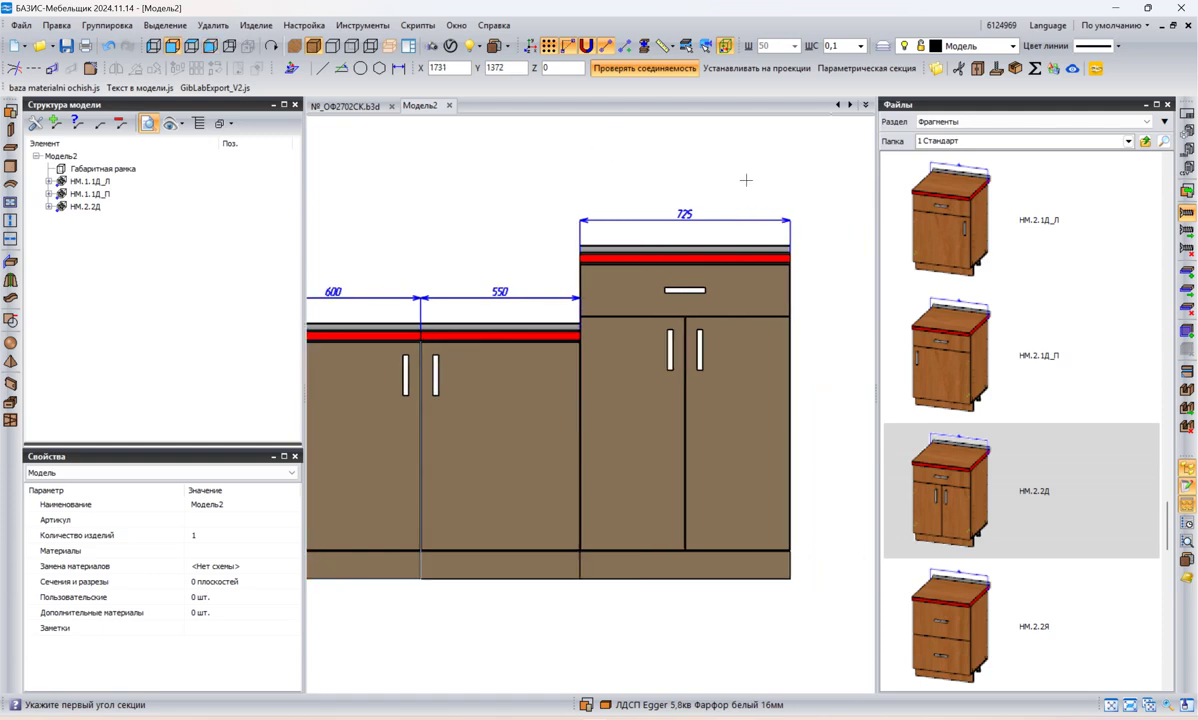
pyautogui.scroll(-2, 735, 184)
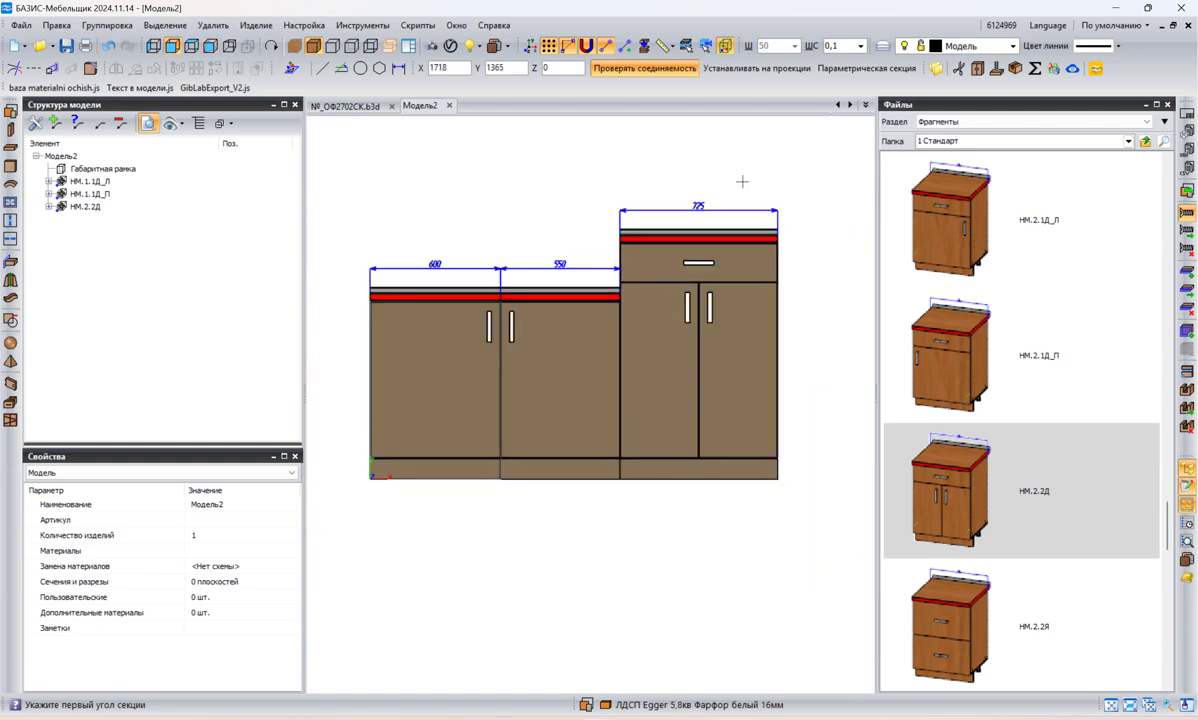
# - Look through the base cabinet fragments in the 2 Гола folder, including the sink, corner and drawer units
pyautogui.scroll(-3, 1064, 356)
pyautogui.scroll(6, 1128, 230)
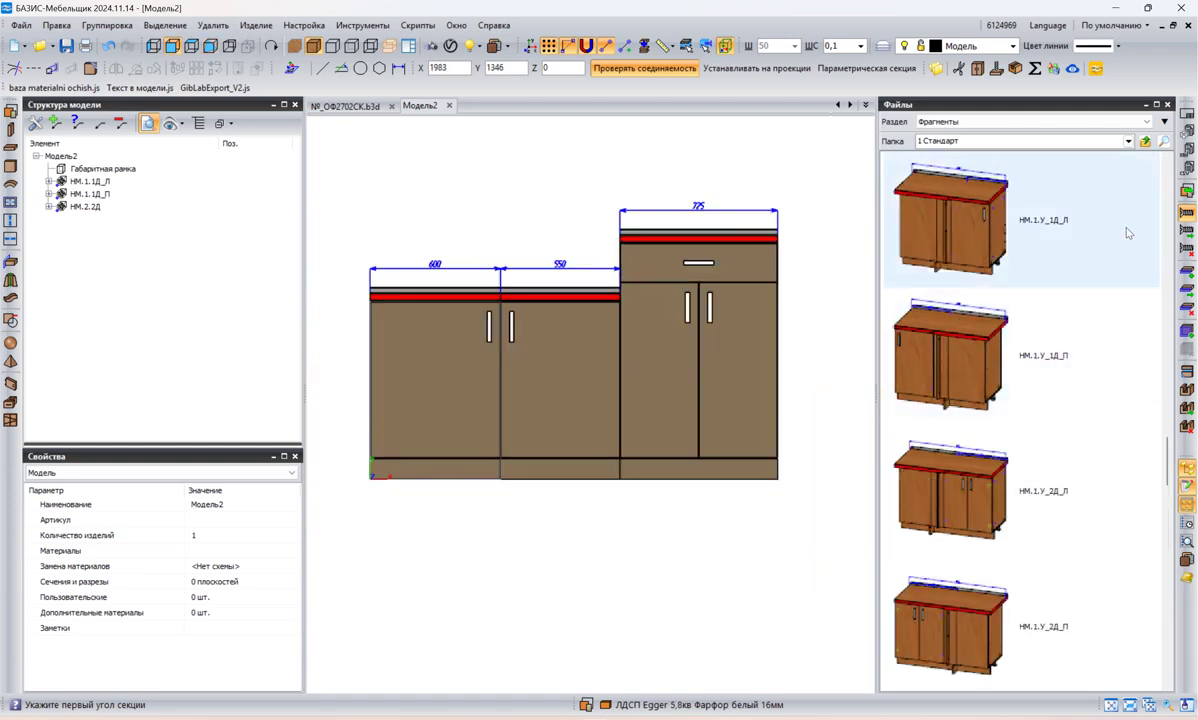
pyautogui.click(1146, 141)
pyautogui.doubleClick(1034, 358)
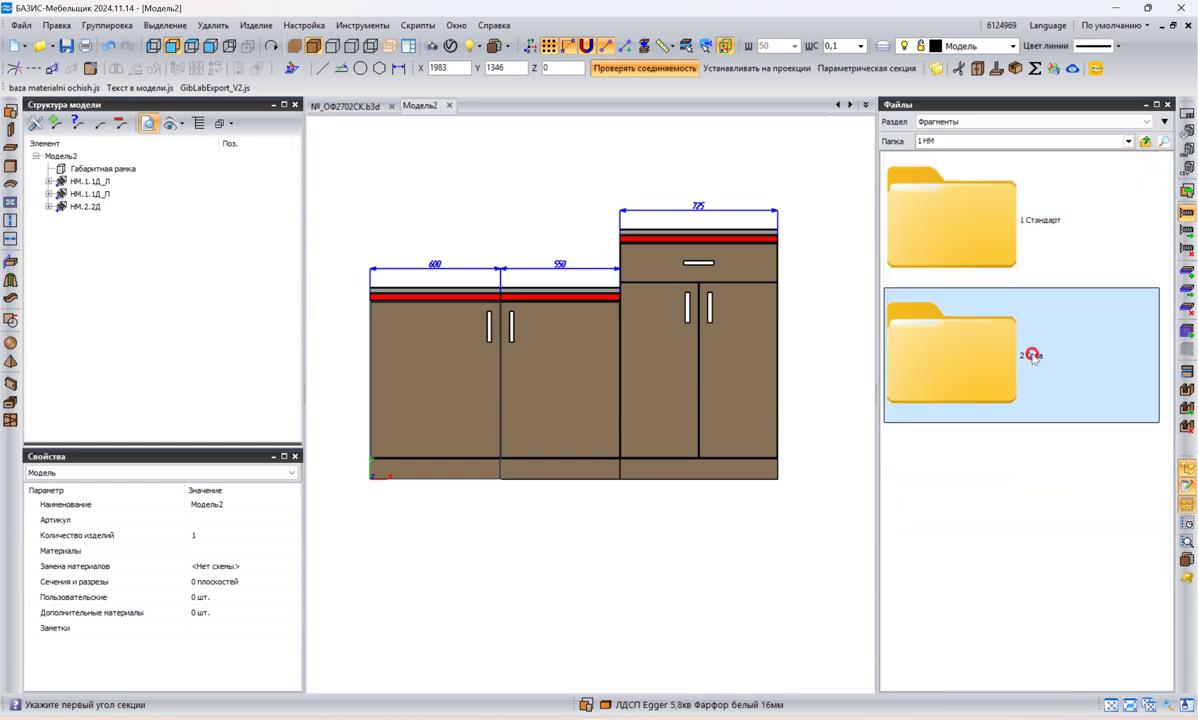
pyautogui.scroll(-5, 1043, 240)
pyautogui.scroll(-5, 1046, 255)
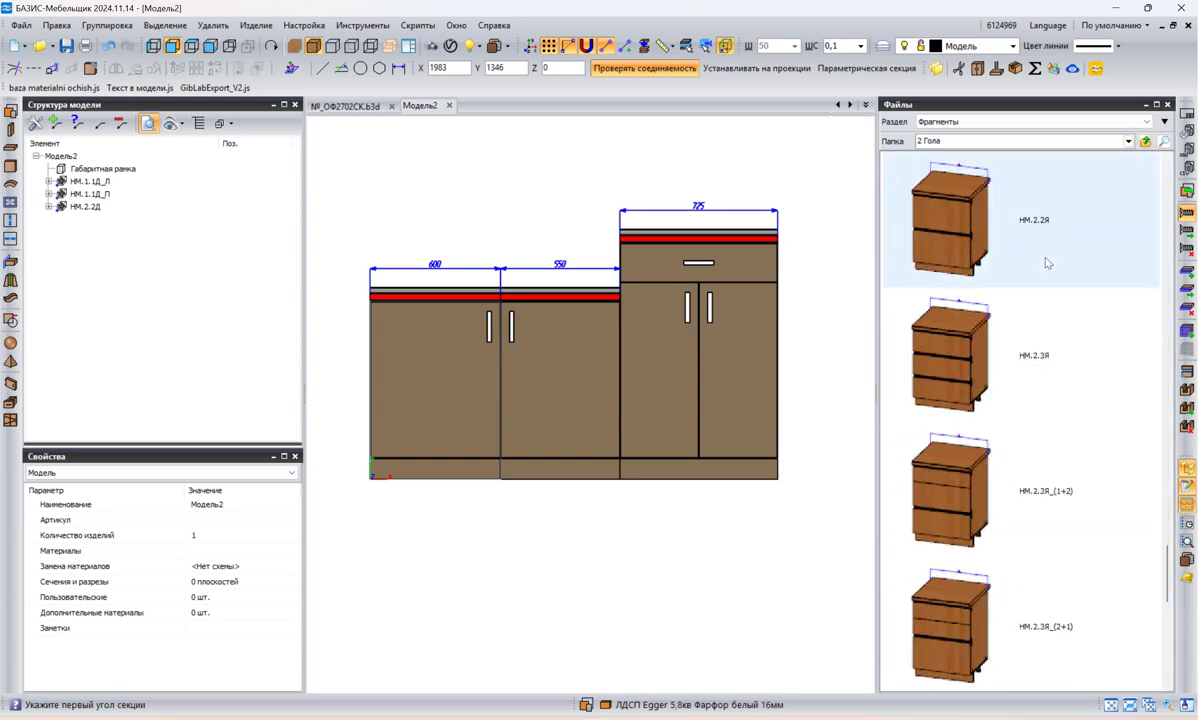
pyautogui.scroll(3, 1050, 360)
pyautogui.scroll(3, 1045, 381)
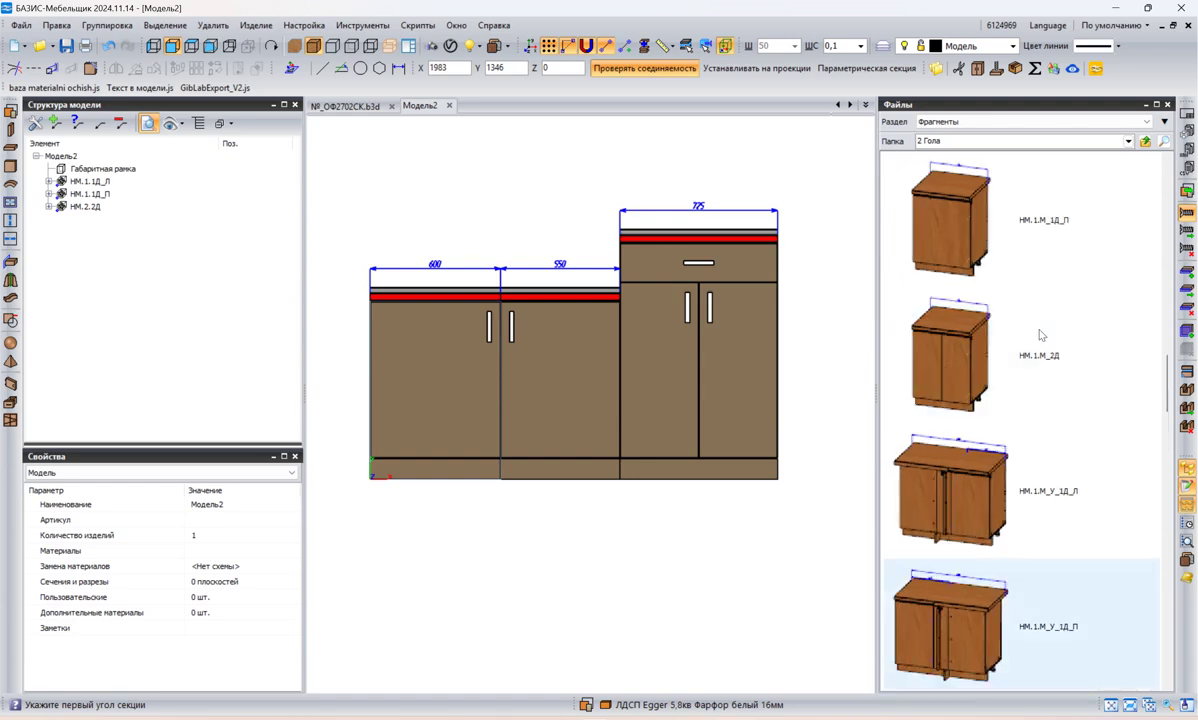
pyautogui.scroll(-5, 1051, 281)
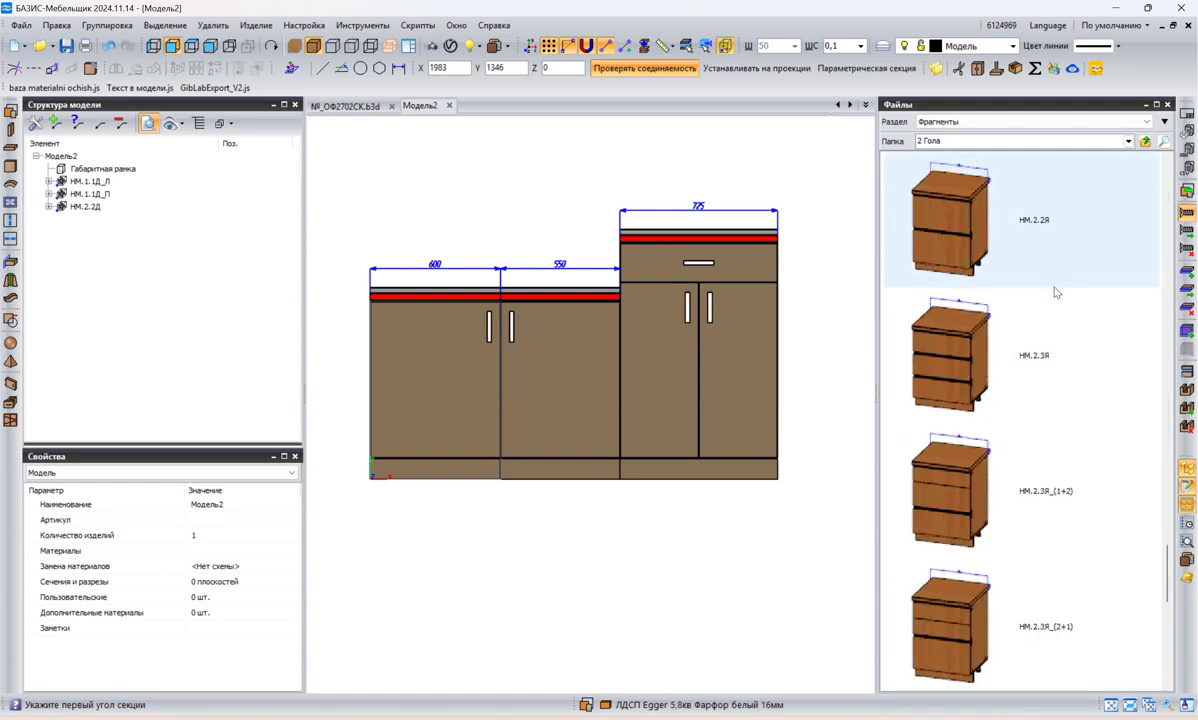
pyautogui.scroll(8, 1060, 292)
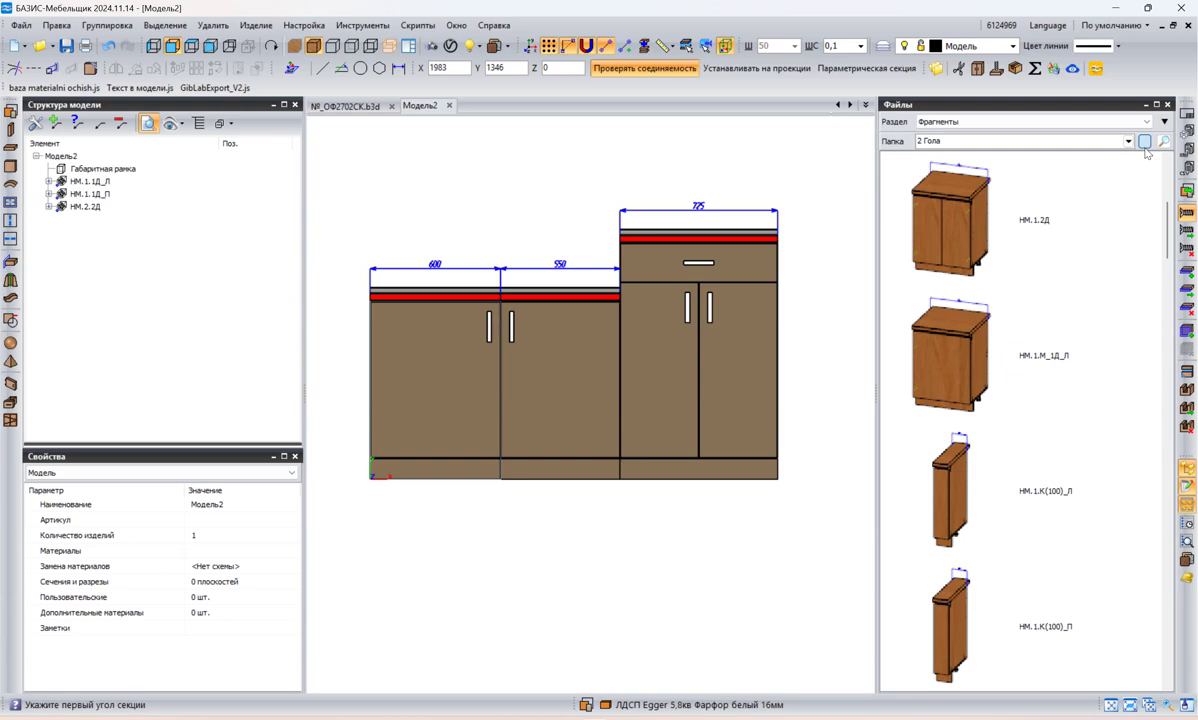
# - Go up to the 1 Кухня folder and view the wall cabinet fragments in 2 ВМ, folder 1 Простой
pyautogui.click(1145, 142)
pyautogui.click(1145, 142)
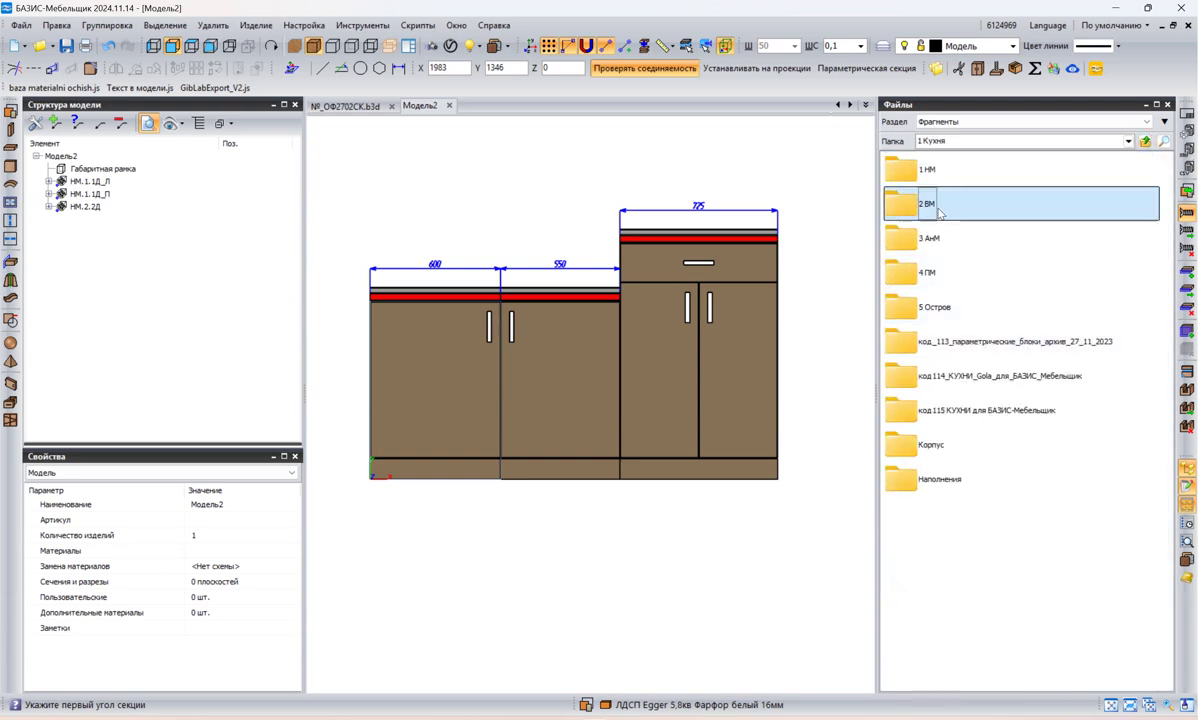
pyautogui.doubleClick(938, 210)
pyautogui.doubleClick(941, 172)
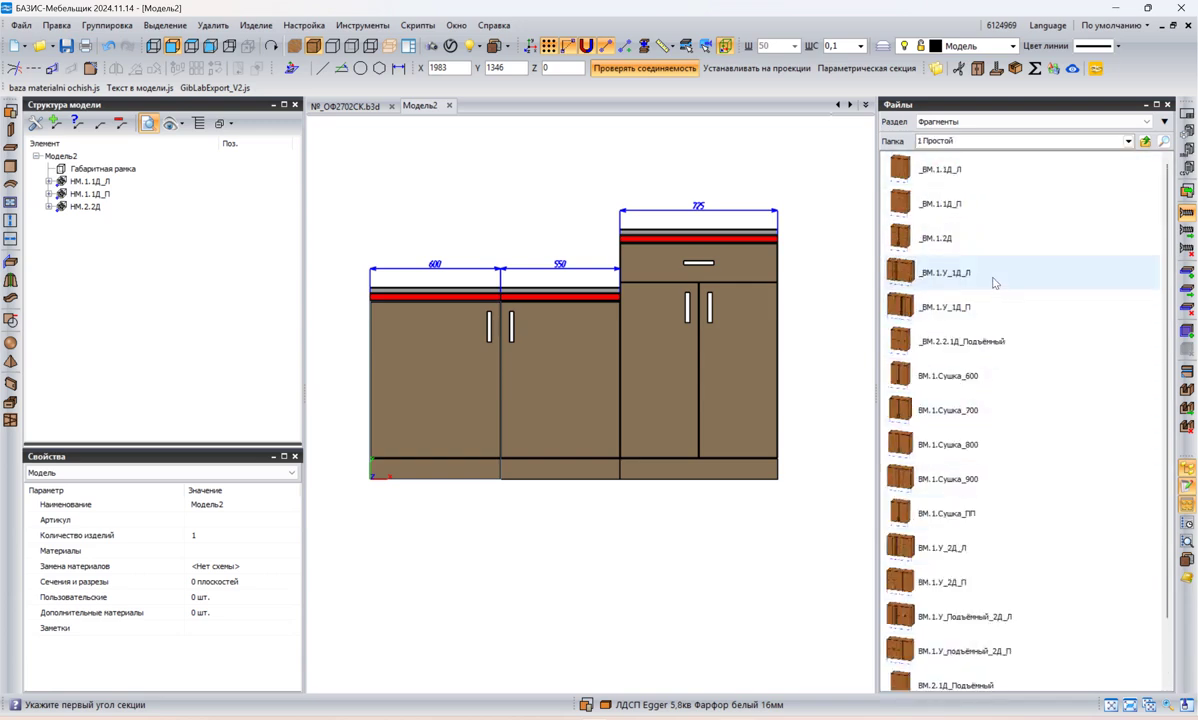
# - Look through the wall cabinet fragments in the 2 Простой Гола folder and return to the kitchen model №_ОФ2702СК.b3d
pyautogui.click(1145, 141)
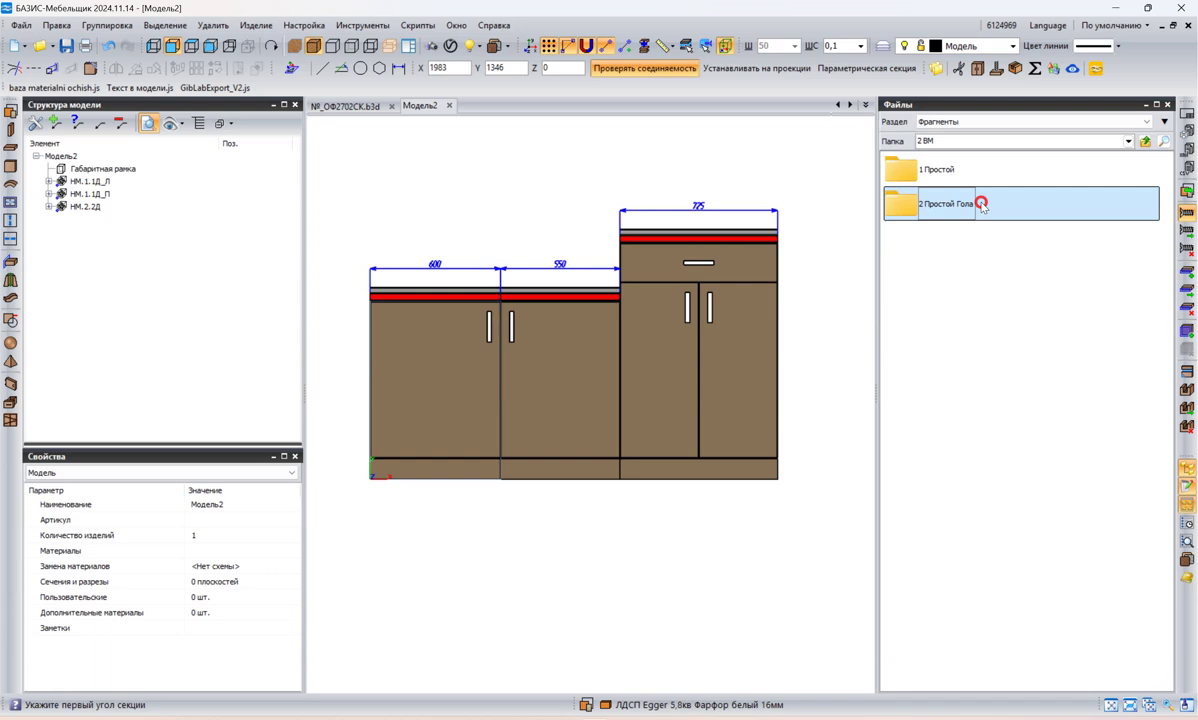
pyautogui.doubleClick(980, 203)
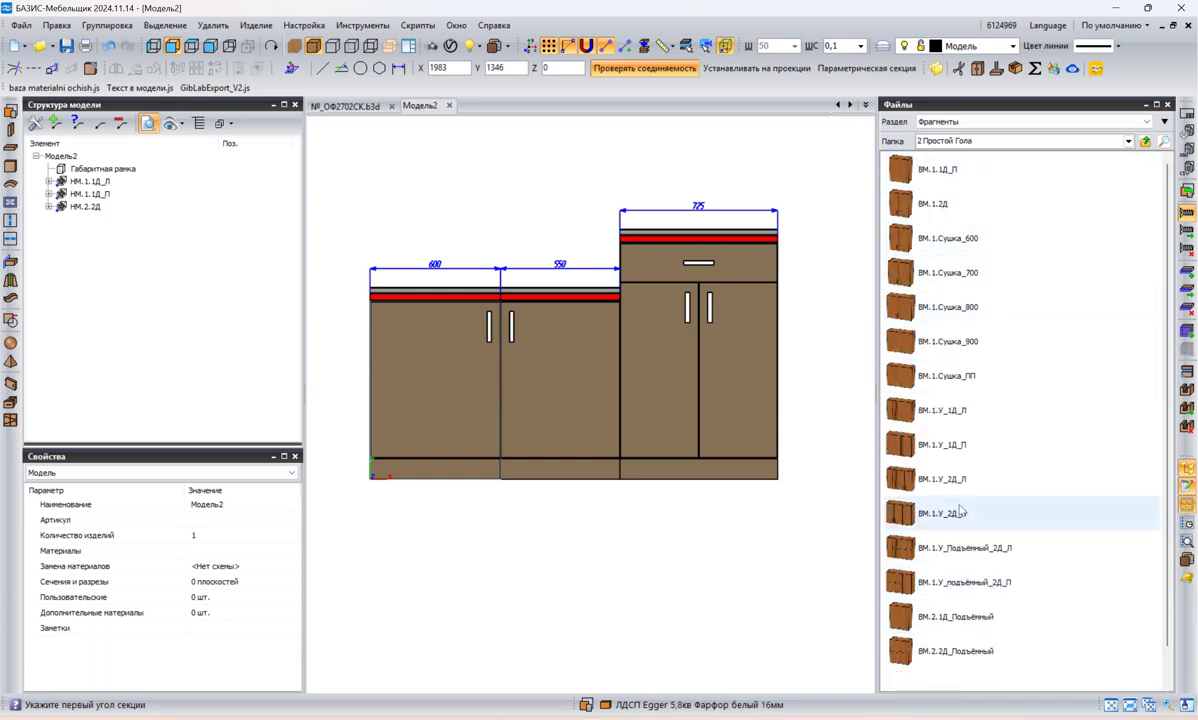
pyautogui.scroll(-6, 981, 456)
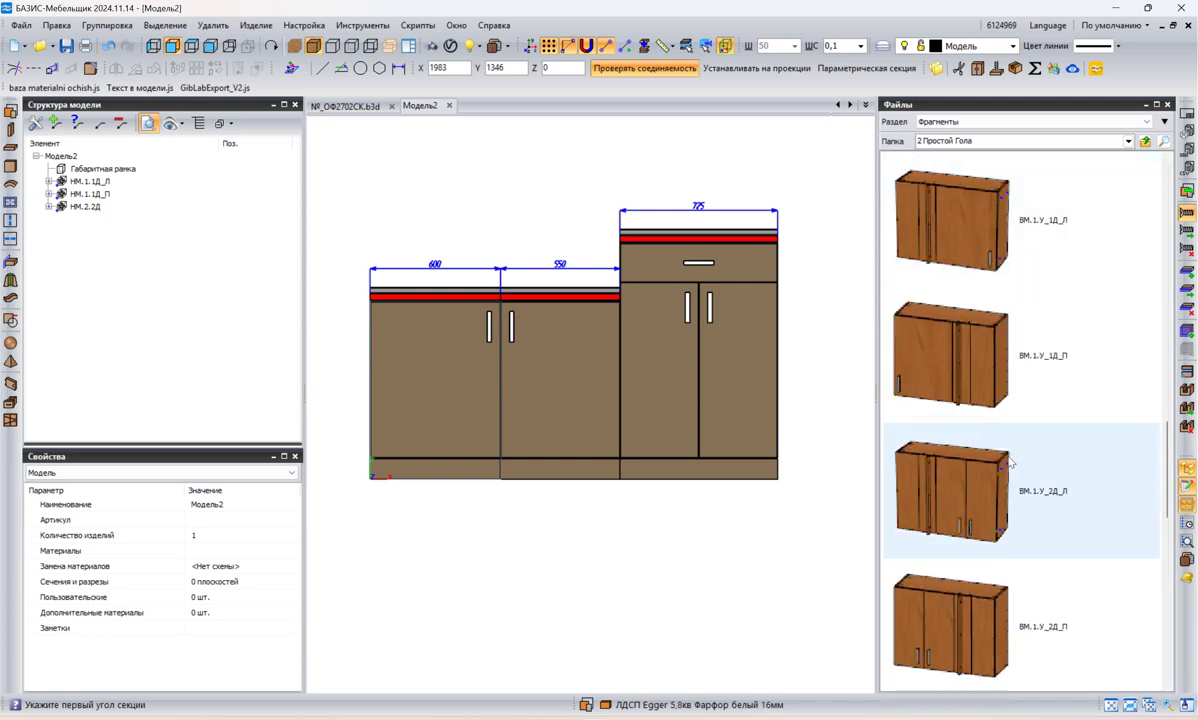
pyautogui.scroll(8, 1013, 477)
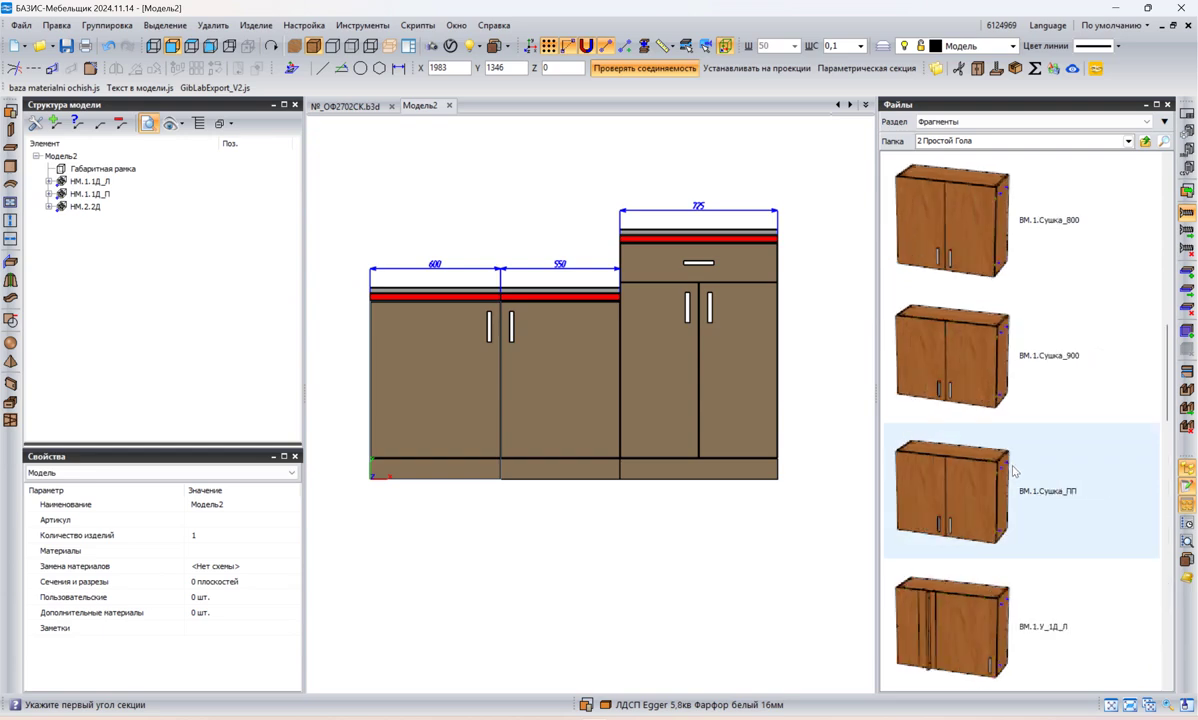
pyautogui.scroll(-2, 1013, 468)
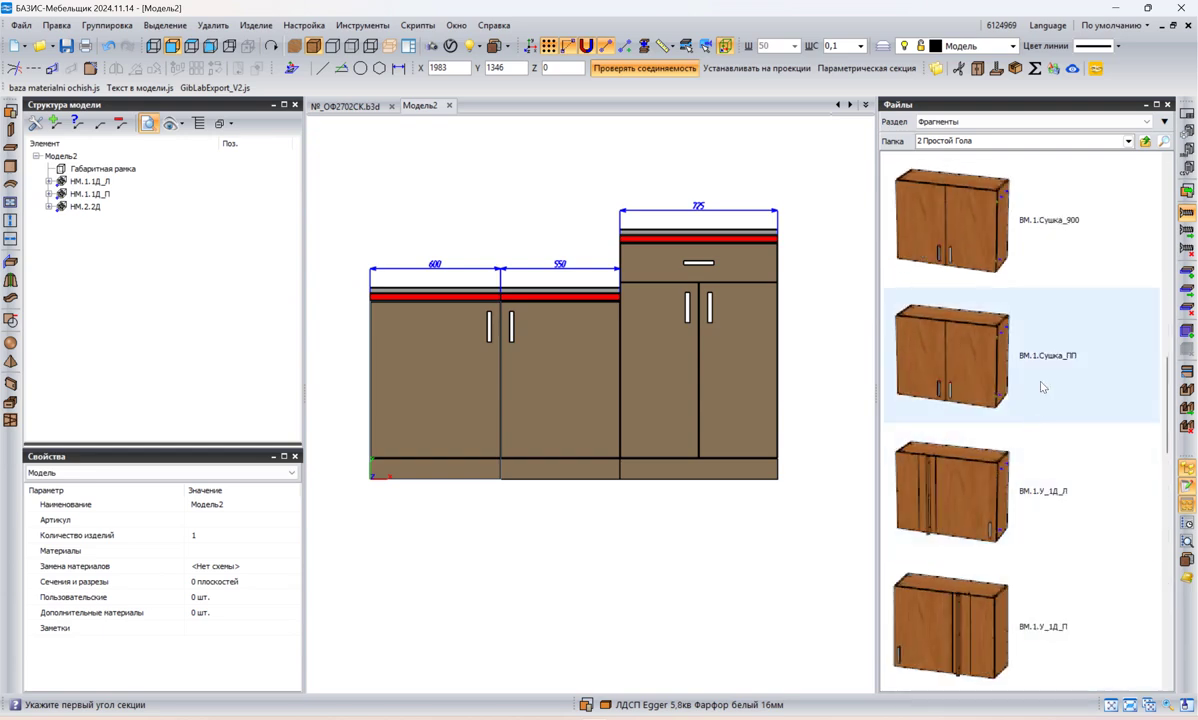
pyautogui.click(1145, 141)
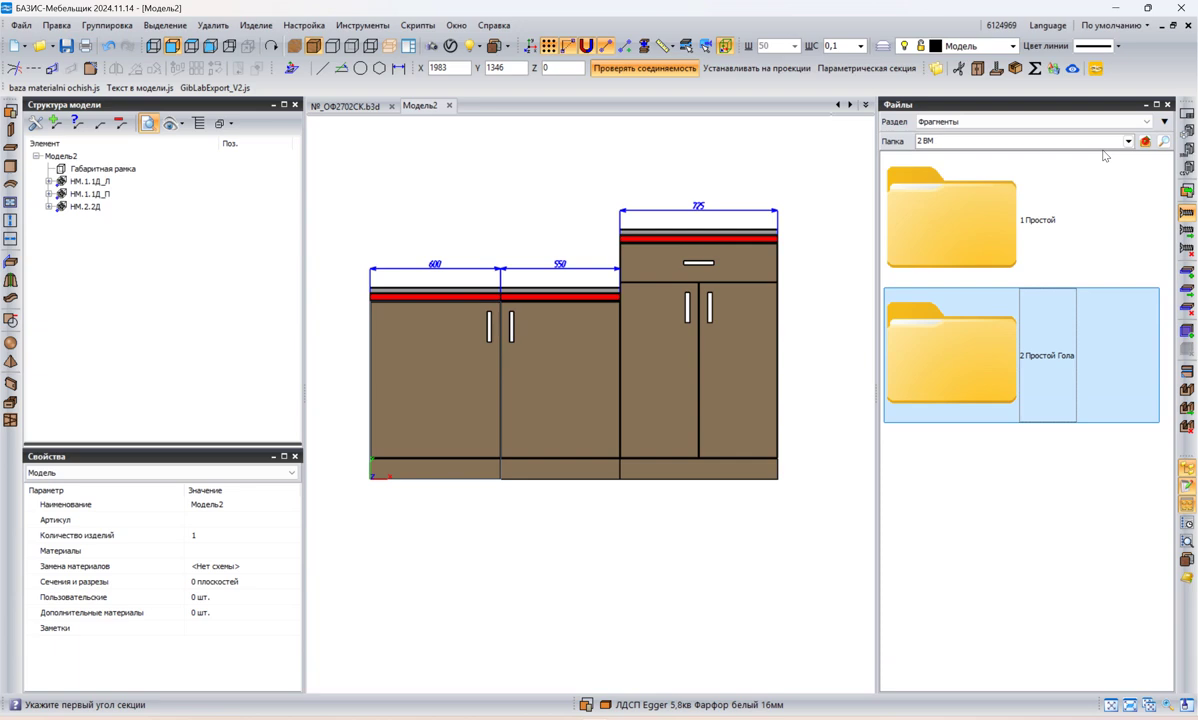
pyautogui.click(370, 108)
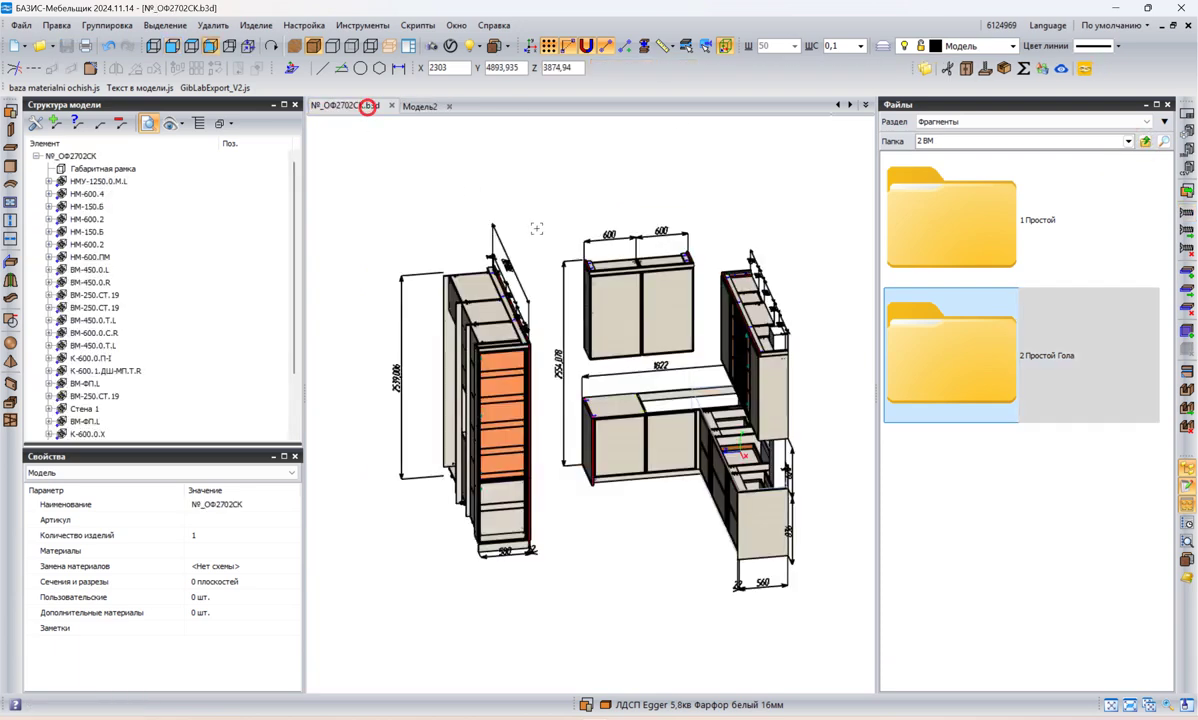
# - Show the kitchen model with see-through panels and examine the wall cabinets' interiors from the front and in 3D
pyautogui.click(351, 46)
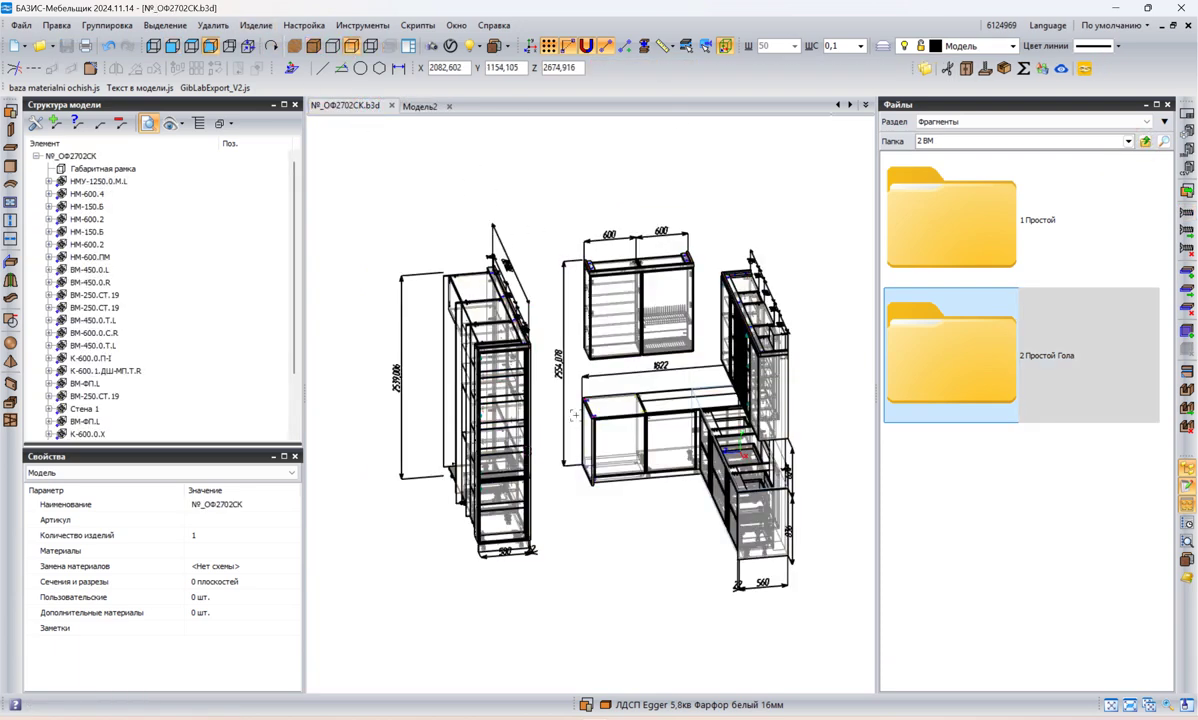
pyautogui.scroll(5, 611, 309)
pyautogui.middleClick(586, 310)
pyautogui.click(586, 310)
pyautogui.scroll(-7, 578, 312)
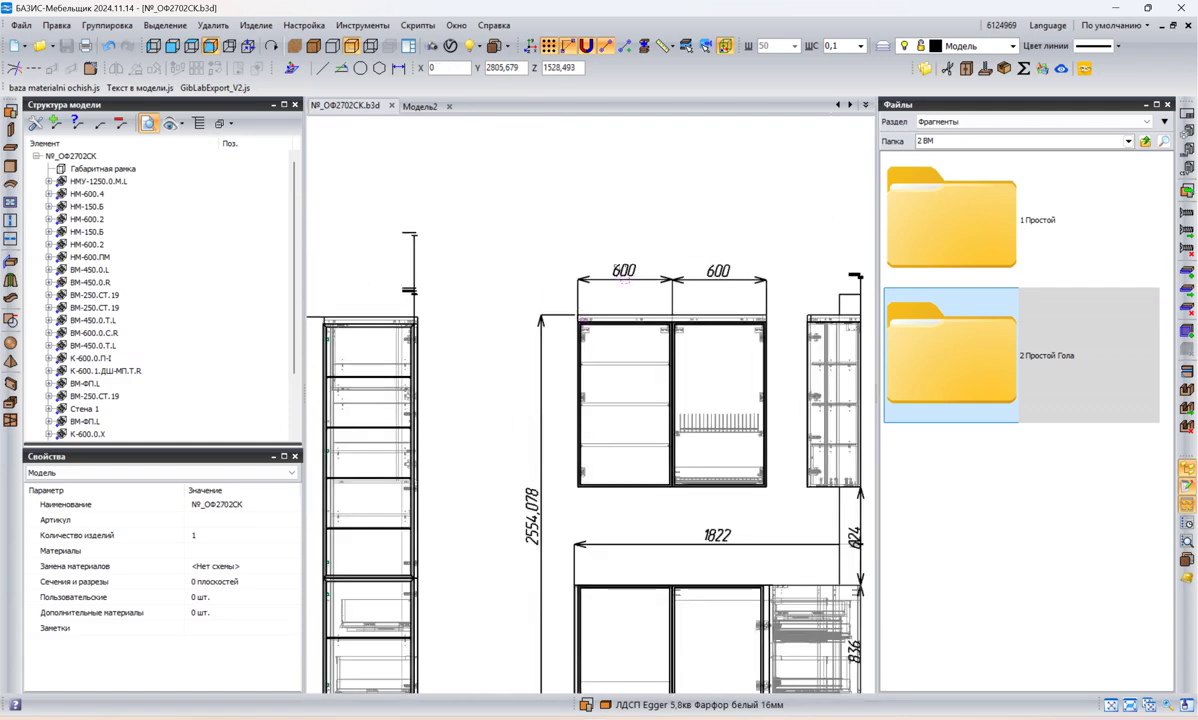
pyautogui.moveTo(694, 221); pyautogui.dragTo(625, 268, button='middle')
pyautogui.moveTo(648, 318); pyautogui.dragTo(693, 270, button='middle')
pyautogui.scroll(5, 693, 270)
# - In Модель2, examine the three base cabinets with see-through panels from the front and in 3D, and return to the shaded display
pyautogui.click(419, 106)
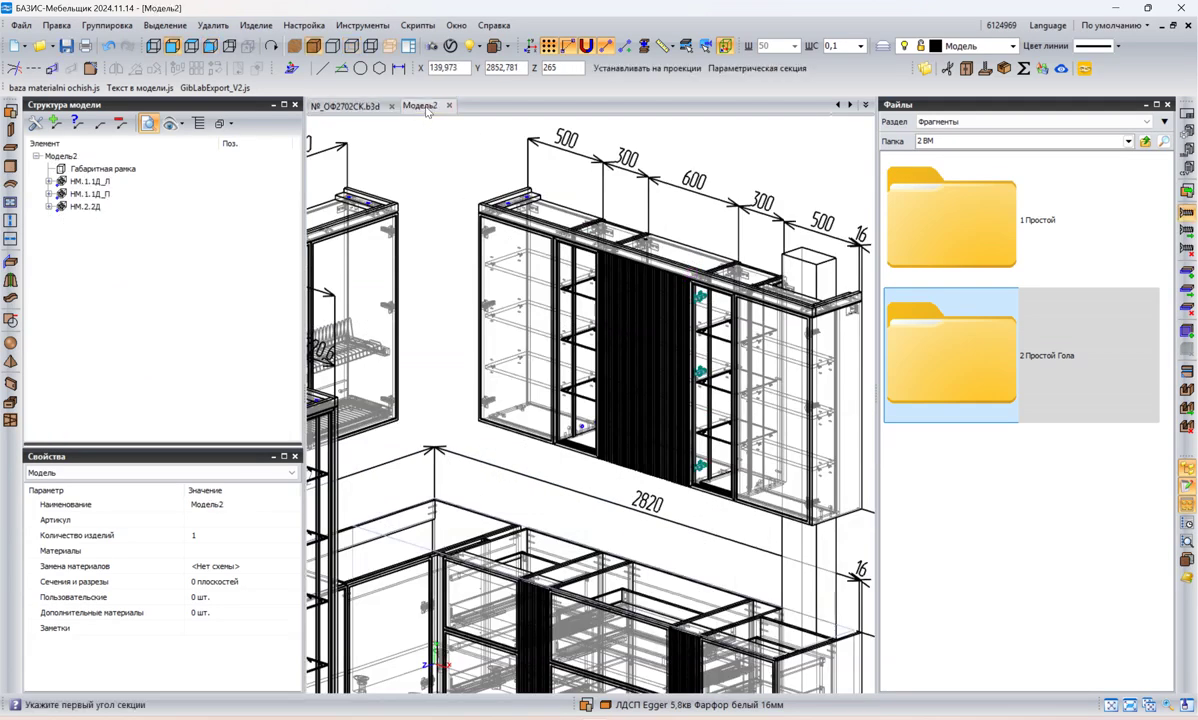
pyautogui.click(367, 46)
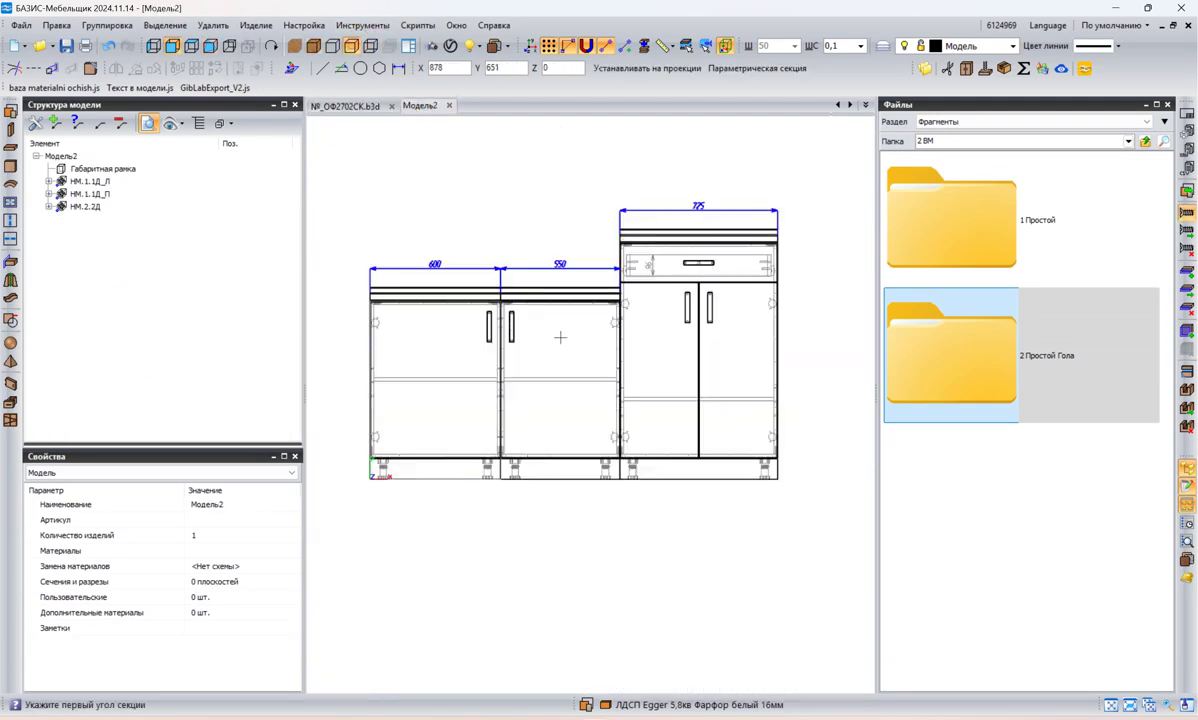
pyautogui.scroll(4, 565, 333)
pyautogui.scroll(-3, 591, 316)
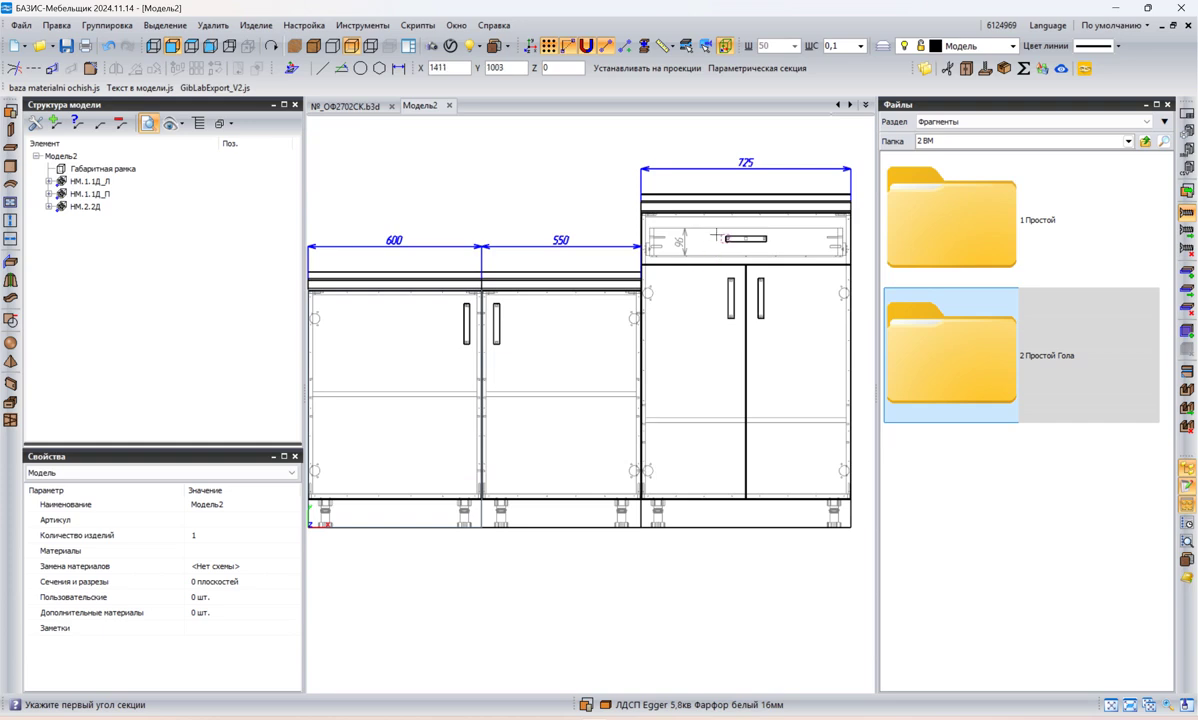
pyautogui.scroll(4, 716, 235)
pyautogui.scroll(-4, 650, 300)
pyautogui.scroll(3, 690, 308)
pyautogui.scroll(1, 751, 414)
pyautogui.scroll(-4, 768, 352)
pyautogui.moveTo(768, 352)
pyautogui.mouseDown(button='middle')
pyautogui.moveTo(755, 359)
pyautogui.moveTo(763, 343)
pyautogui.mouseUp(button='middle')
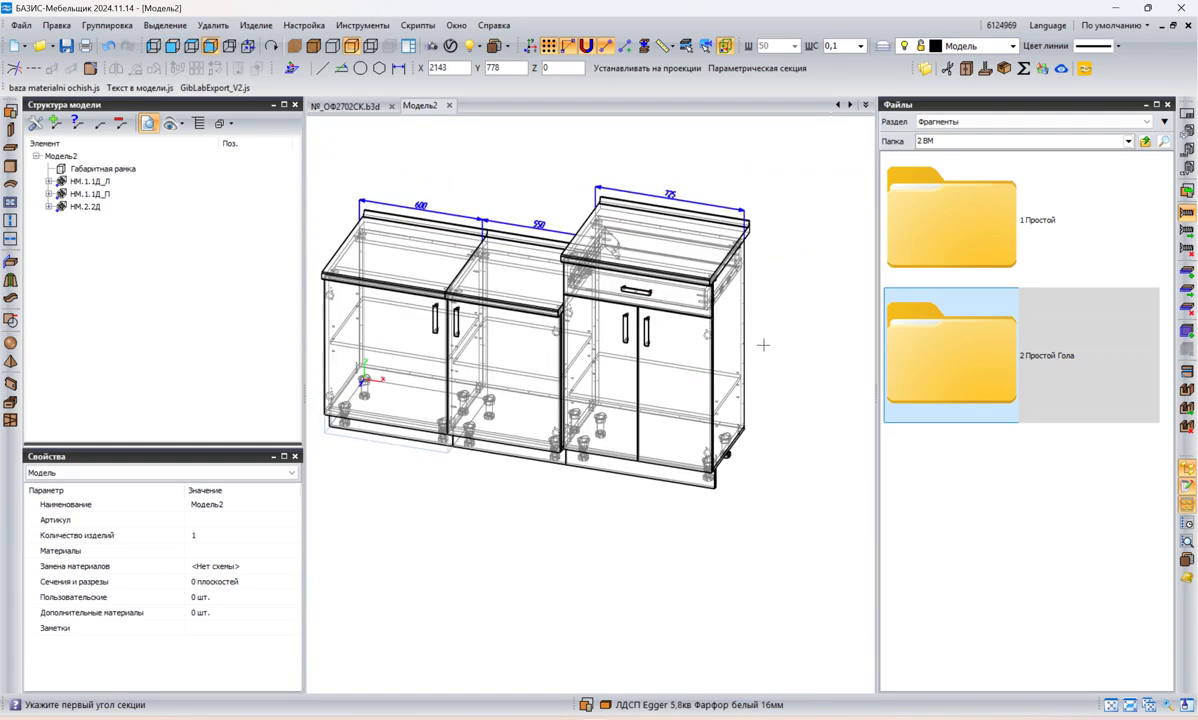
pyautogui.click(316, 46)
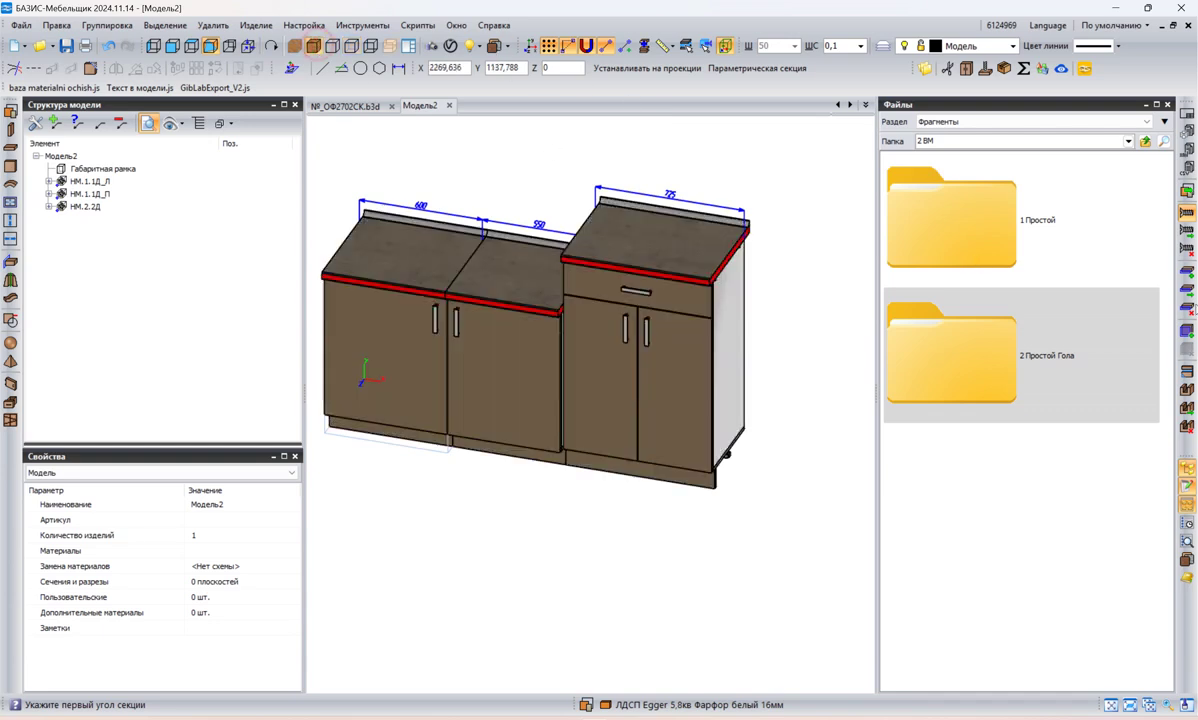
# - Glance at the wall cabinets in 1 Простой, and open the base cabinet folder 1 Стандарт under 1 НМ
pyautogui.doubleClick(1062, 236)
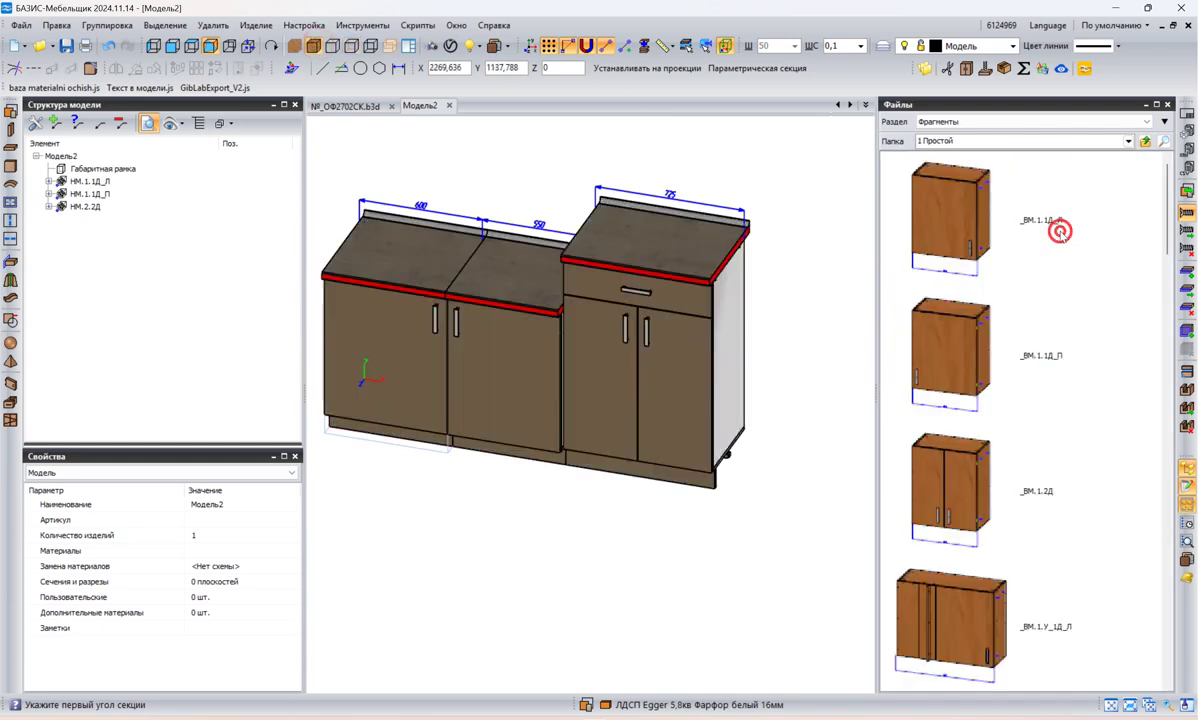
pyautogui.click(1145, 141)
pyautogui.click(1145, 141)
pyautogui.doubleClick(1033, 226)
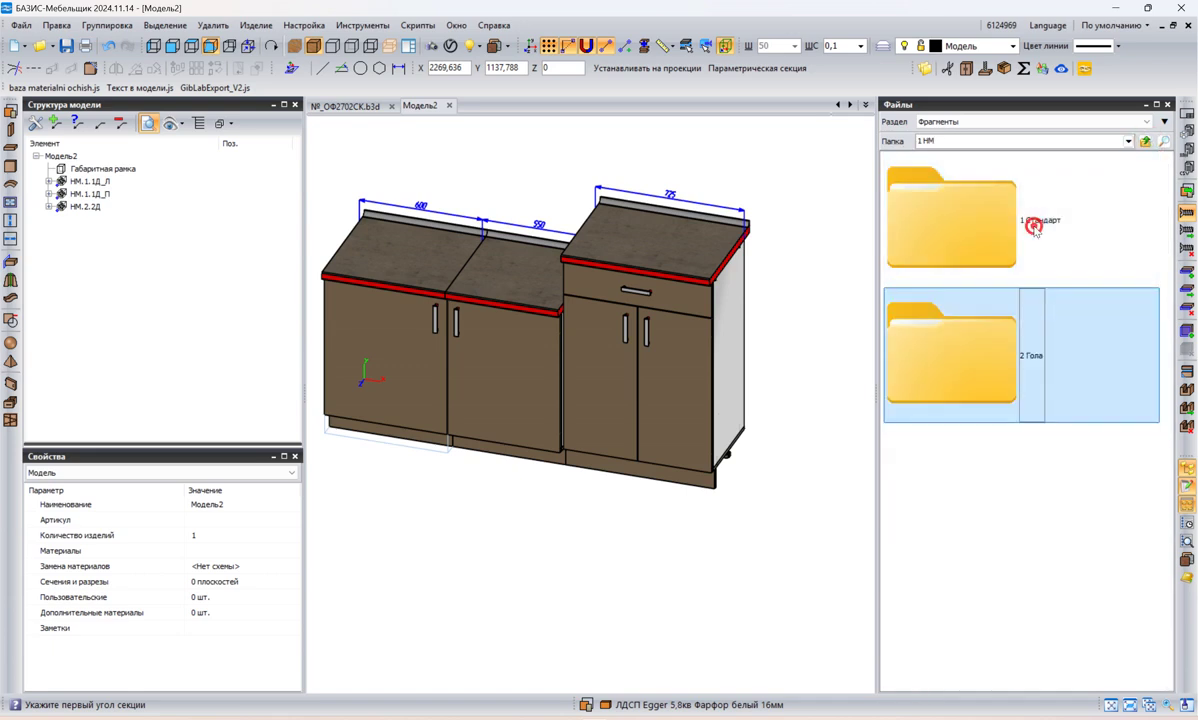
pyautogui.doubleClick(1050, 226)
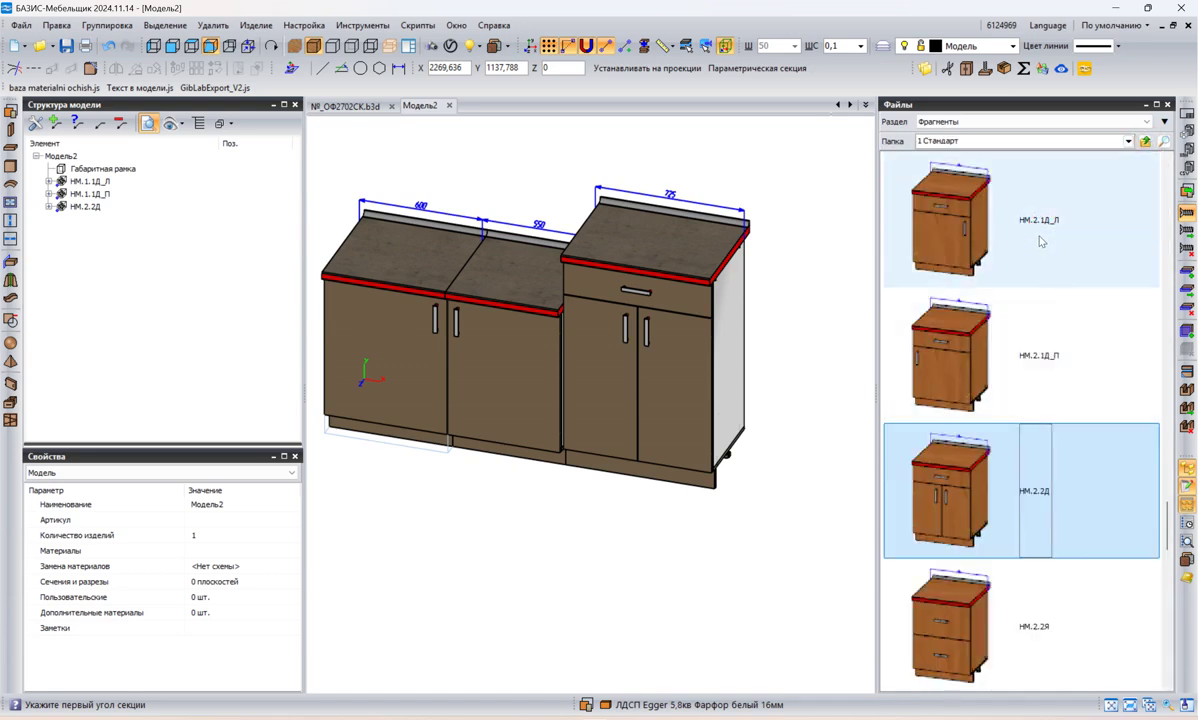
# - Replace only the tall 725 mm cabinet with fragment НМ.2.1Д_Л, leaving the other two cabinets as they are
pyautogui.click(1033, 226)
pyautogui.moveTo(1042, 226); pyautogui.dragTo(827, 367)
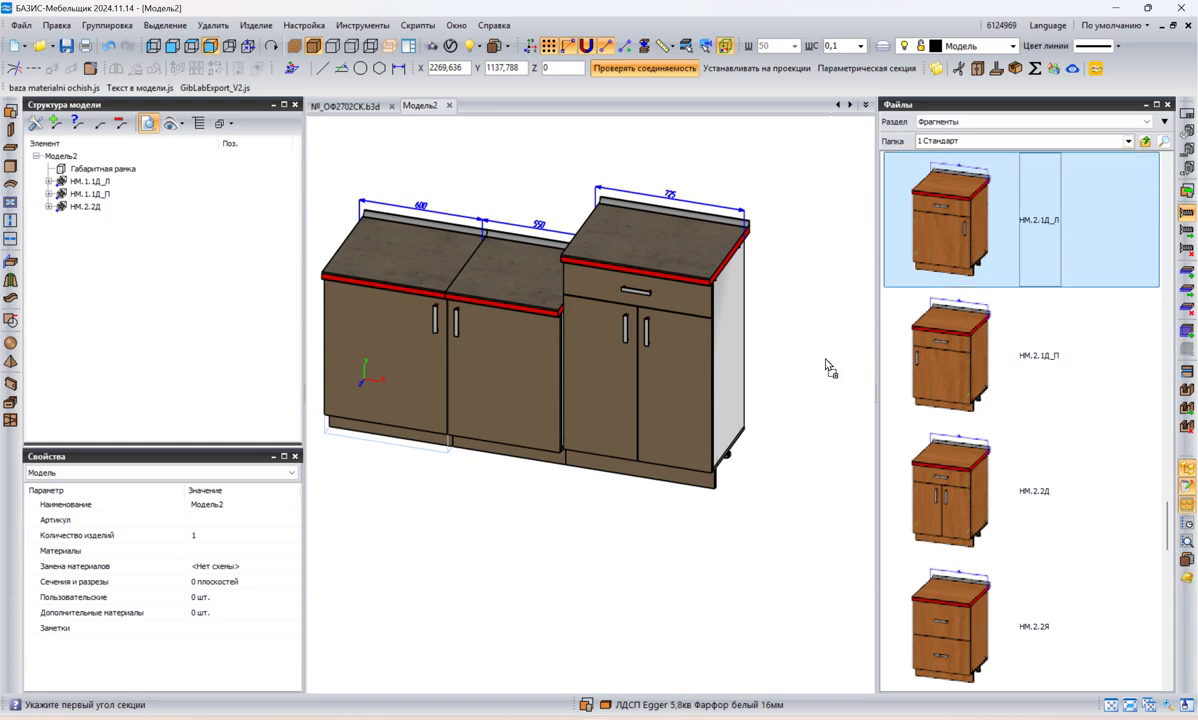
pyautogui.moveTo(675, 386); pyautogui.dragTo(675, 386)
pyautogui.click(622, 357)
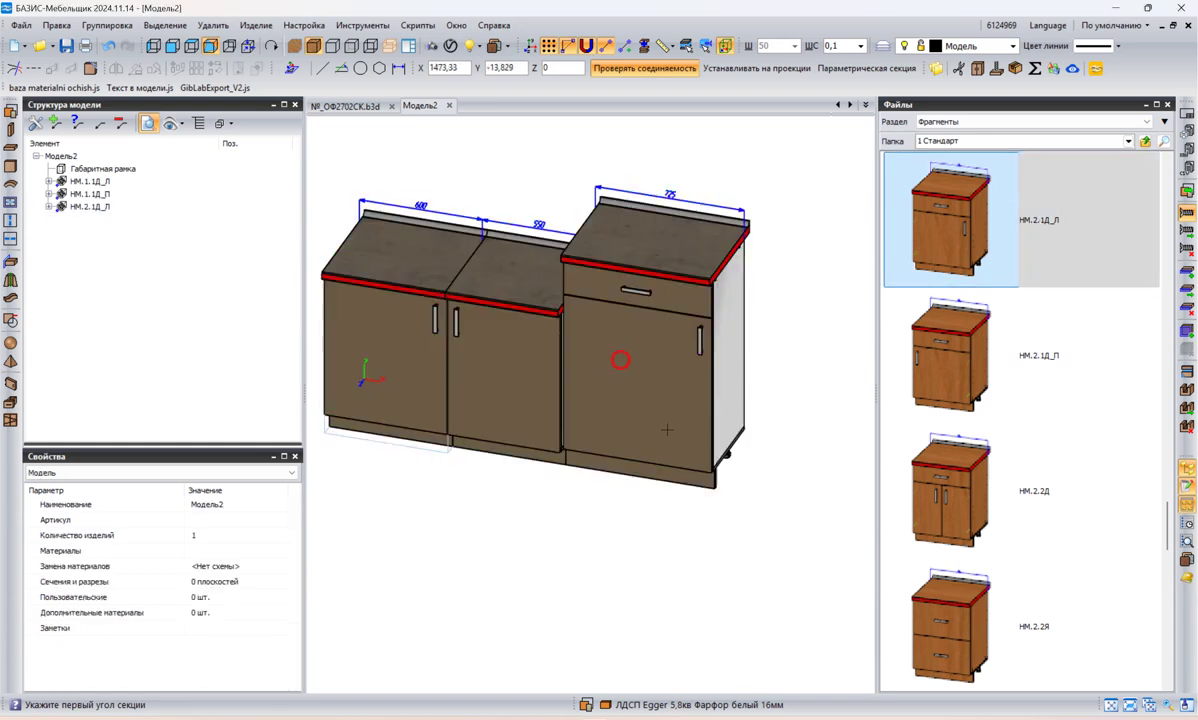
# - Replace the tall 725 mm cabinet alone with fragment НМ.2.1Д_П
pyautogui.moveTo(1040, 355); pyautogui.dragTo(782, 444)
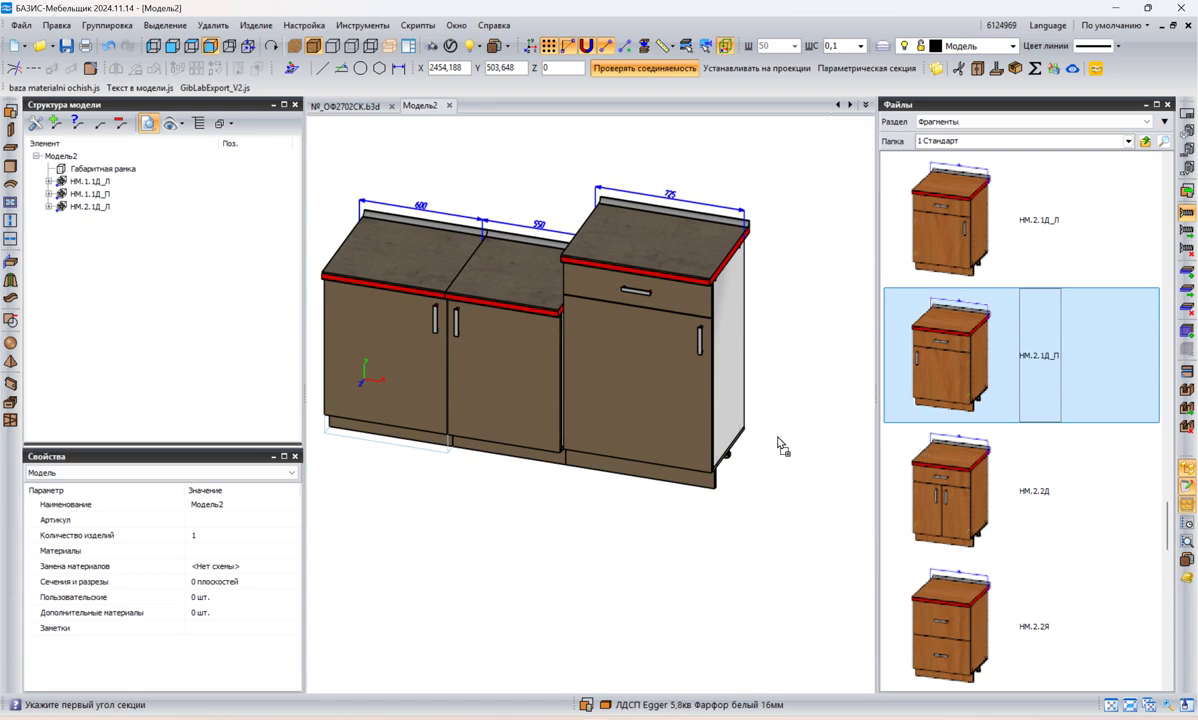
pyautogui.moveTo(679, 362); pyautogui.dragTo(679, 362)
pyautogui.click(573, 341)
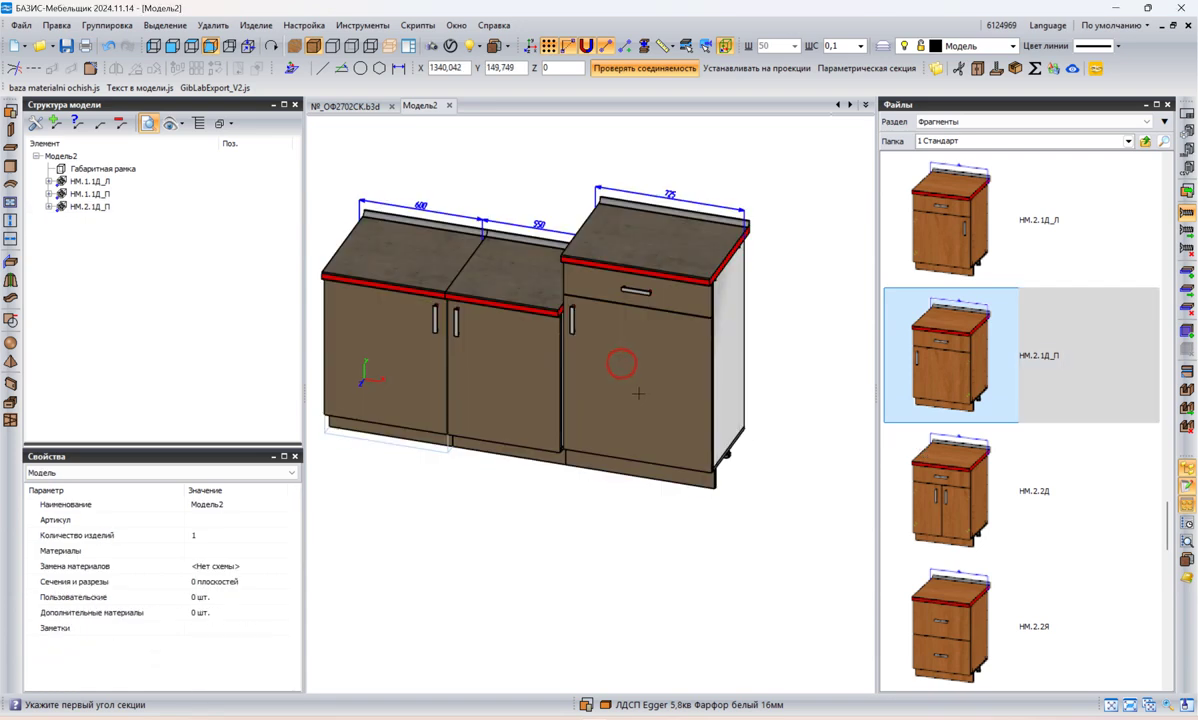
# - Swap only the tall 725 mm cabinet for the three-drawer fragment НМ.2.3Я_(1+2)
pyautogui.scroll(-4, 940, 461)
pyautogui.moveTo(988, 503); pyautogui.dragTo(658, 369)
pyautogui.click(573, 344)
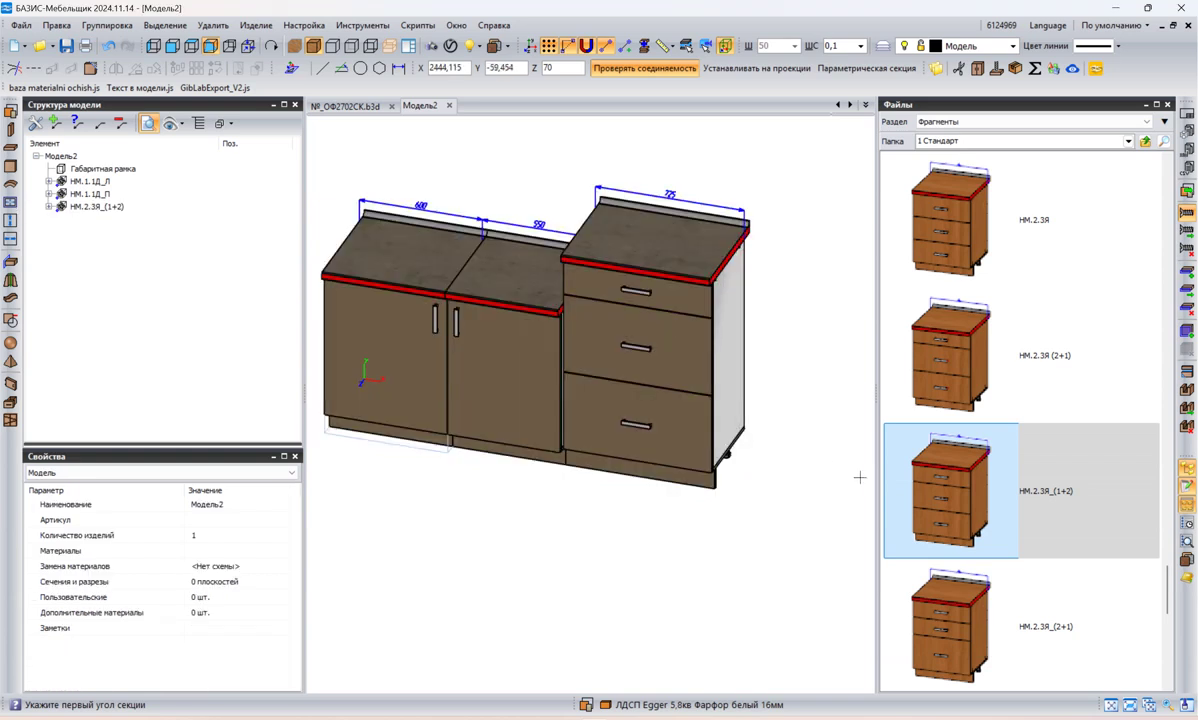
# - Replace only the 550 mm middle cabinet with fragment НМ.2.3Я_(1+2) and check the row from the front and in 3D
pyautogui.moveTo(985, 507); pyautogui.dragTo(527, 348)
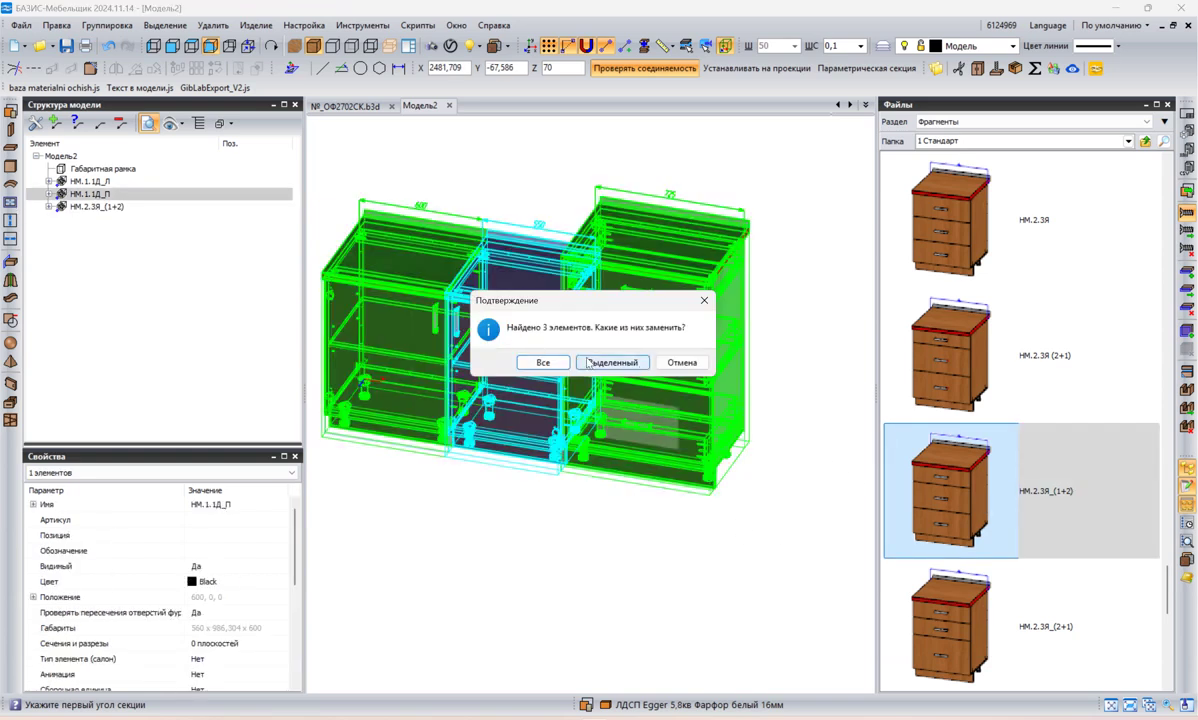
pyautogui.click(622, 360)
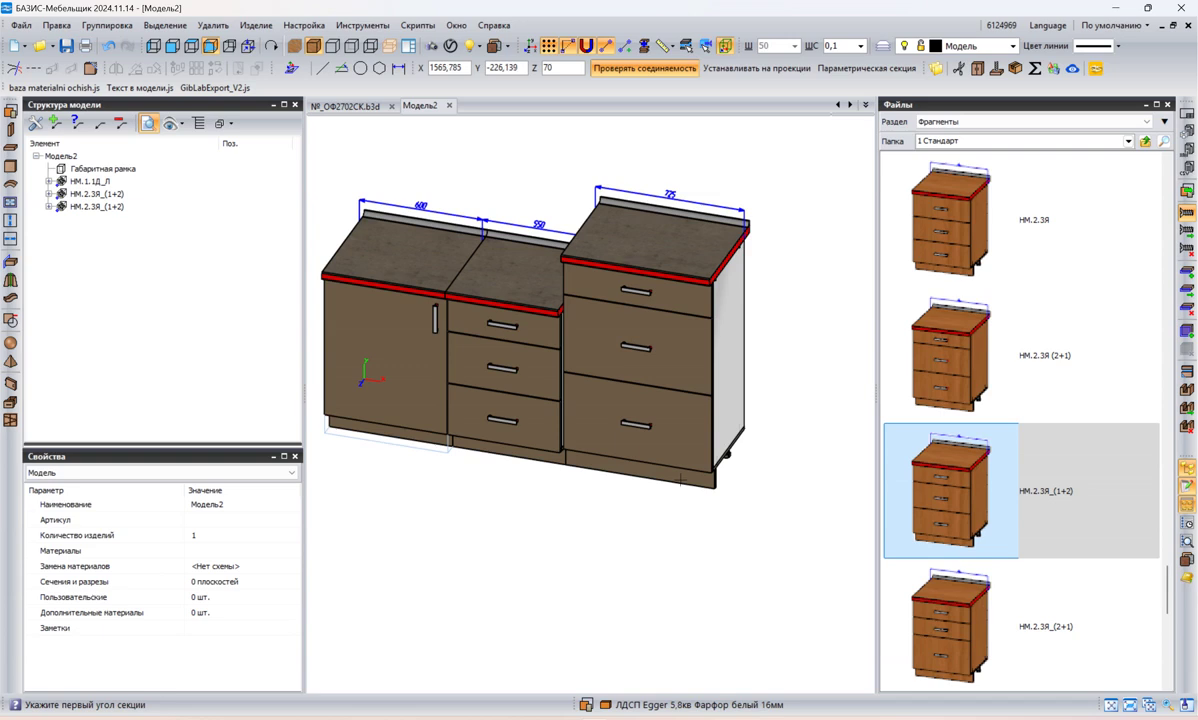
pyautogui.click(795, 194)
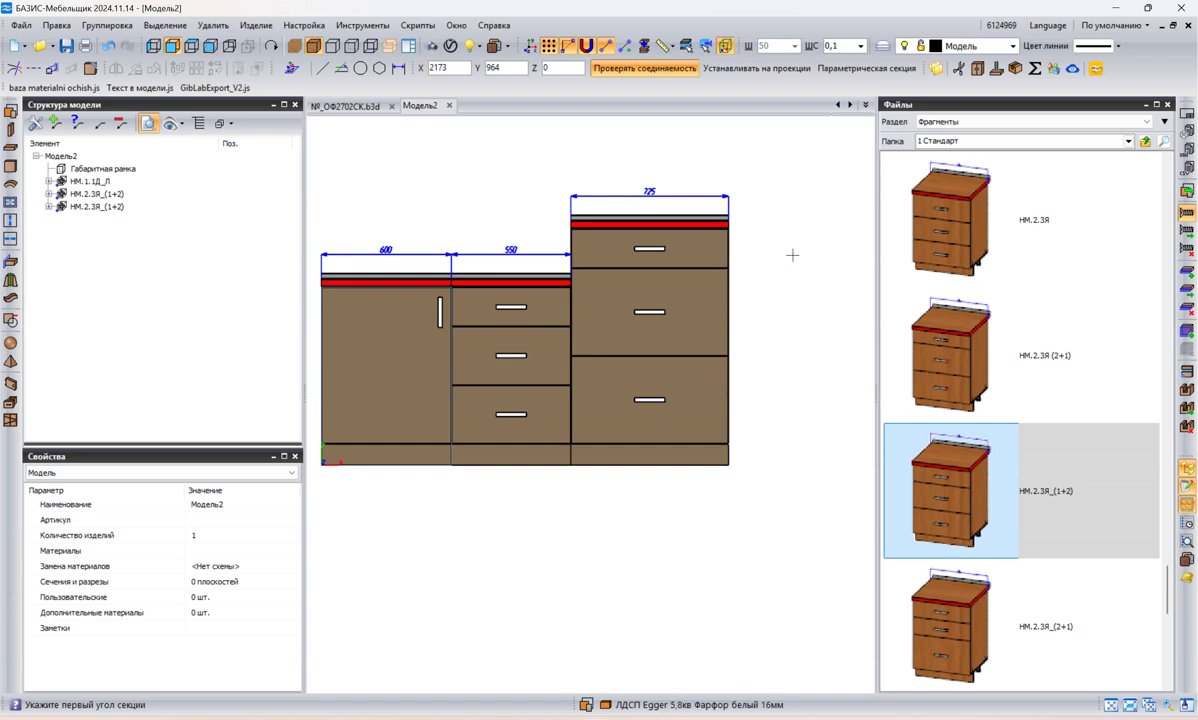
pyautogui.middleClick(760, 233)
pyautogui.click(784, 226)
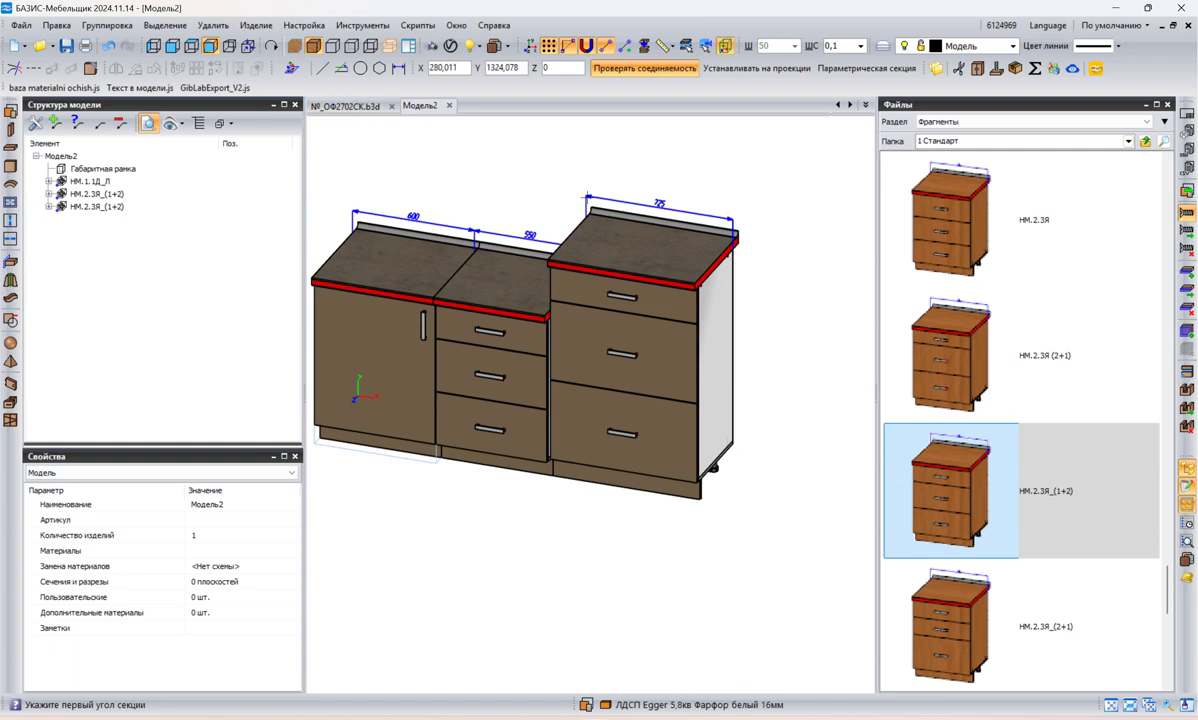
# - Go up to the 1 Кухня folder, shrink the thumbnails, and find the subfolder код_113_параметрические_блоки_архив_27_11_2023
pyautogui.scroll(8, 1070, 343)
pyautogui.click(1145, 141)
pyautogui.click(1145, 141)
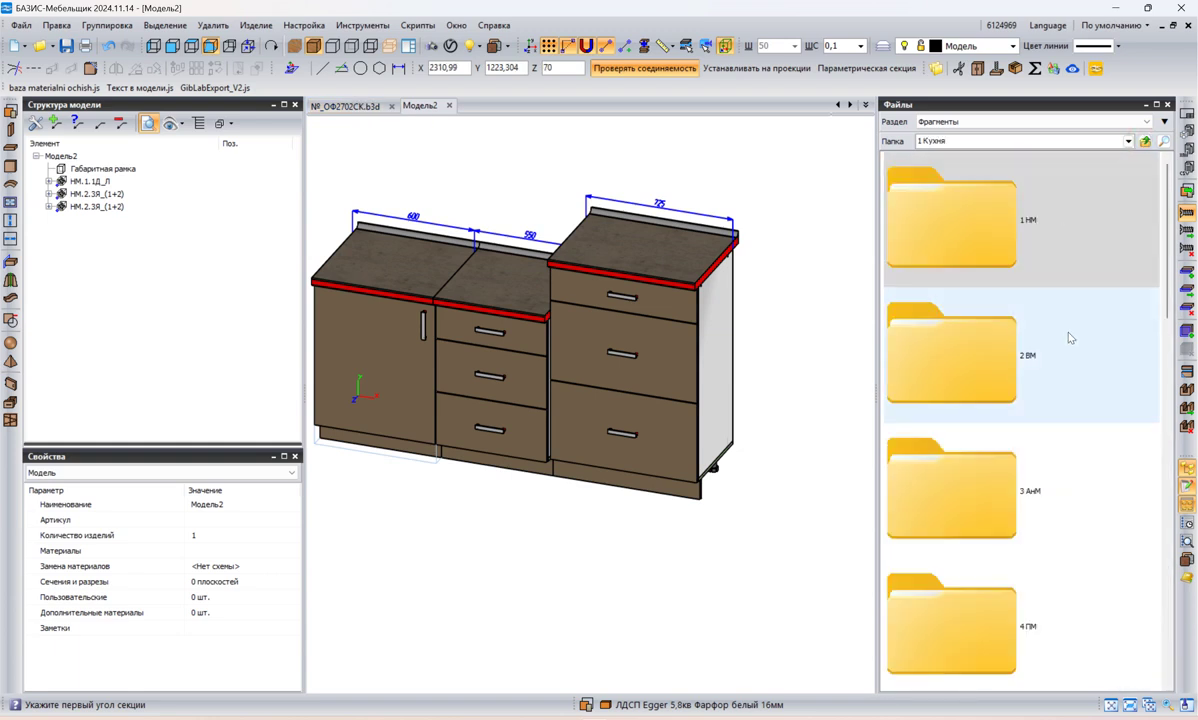
pyautogui.scroll(-4, 1070, 338)
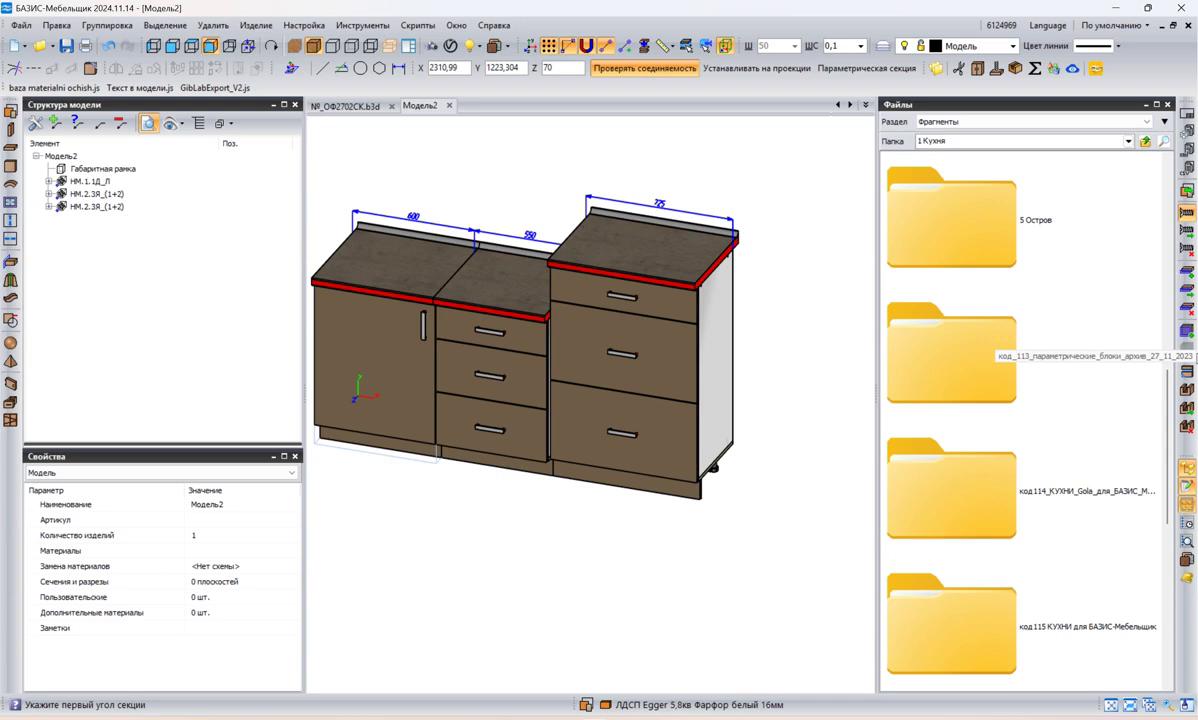
pyautogui.scroll(4, 1088, 350)
pyautogui.keyDown('ctrl'); pyautogui.scroll(-1, 1088, 360); pyautogui.keyUp('ctrl')
pyautogui.scroll(-3, 1080, 385)
pyautogui.click(1047, 352)
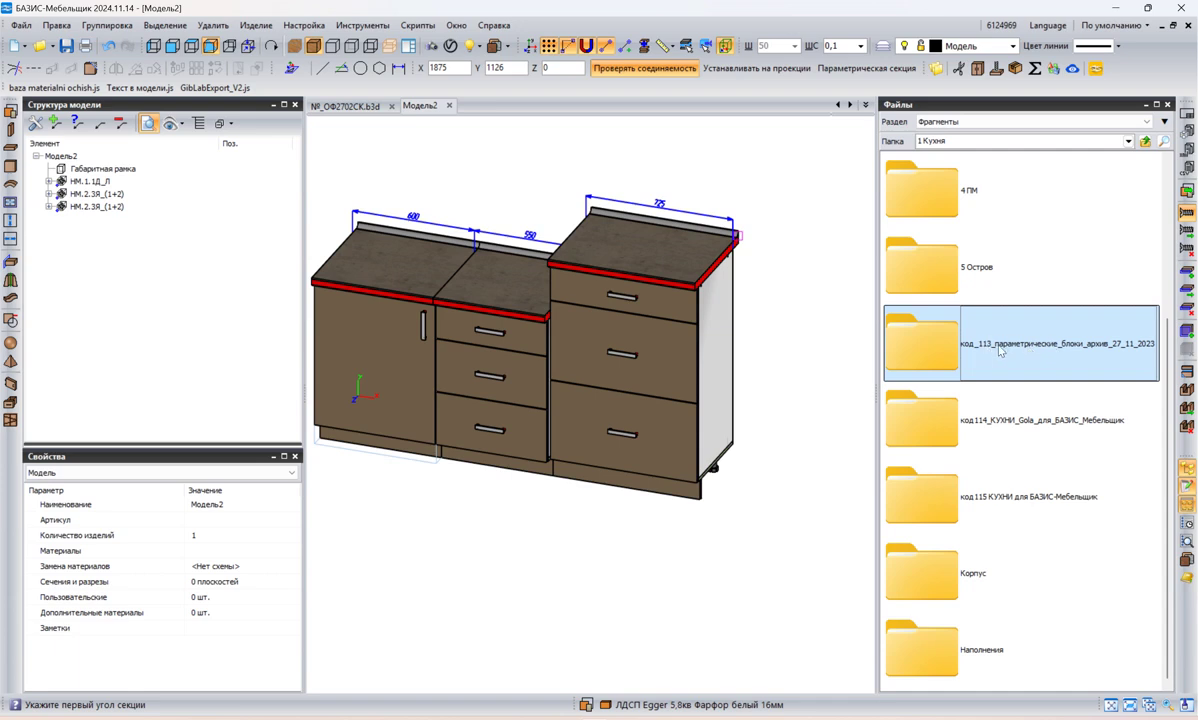
# - Open the код_113 archive folder, look into #_Фасады, and open 01. Нижние модули under Каталог для МПЛ
pyautogui.doubleClick(999, 349)
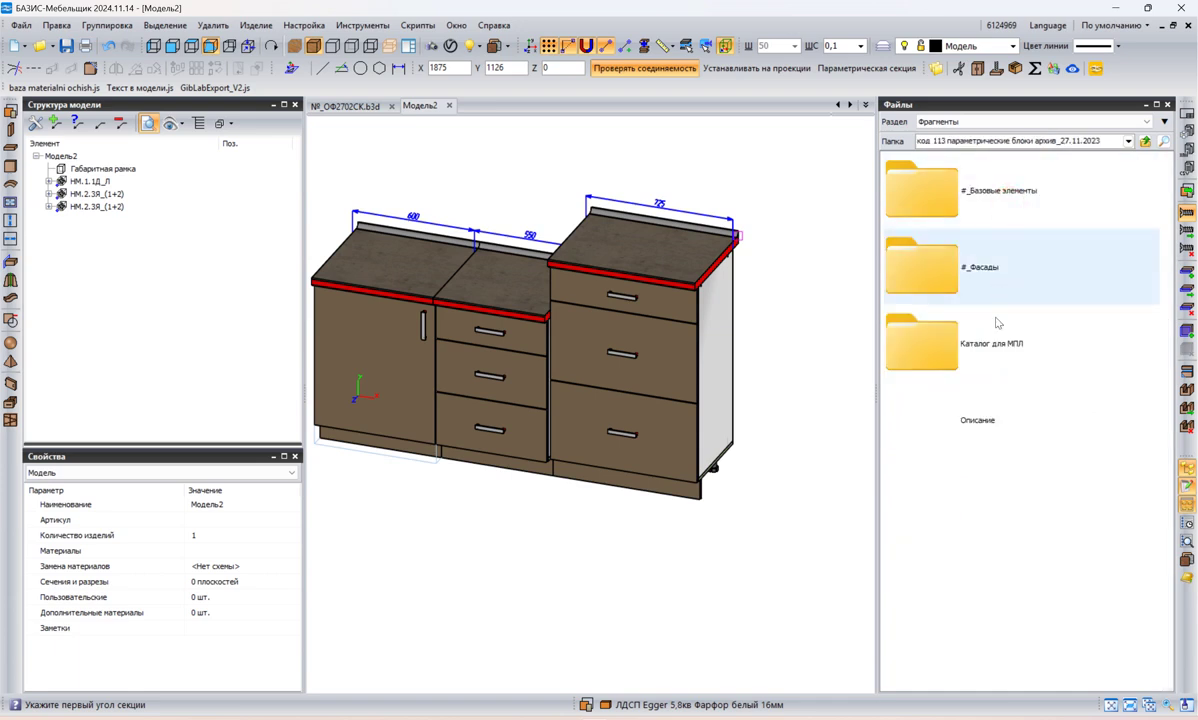
pyautogui.doubleClick(990, 269)
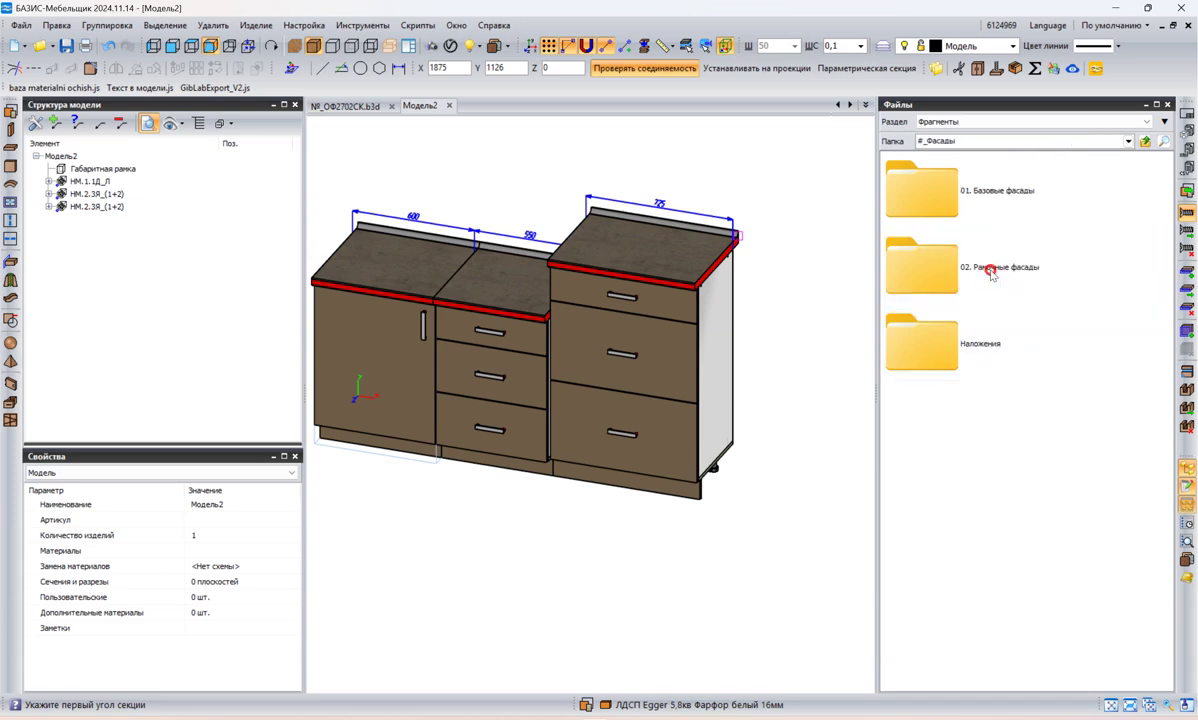
pyautogui.click(1144, 141)
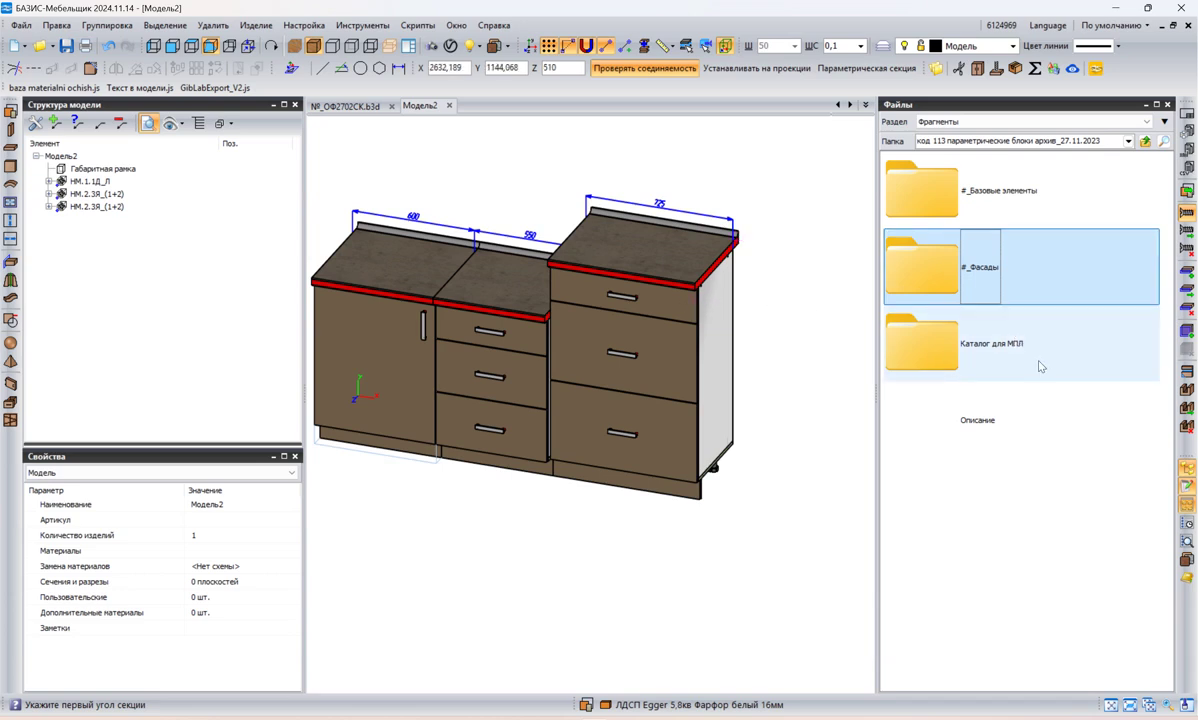
pyautogui.doubleClick(998, 347)
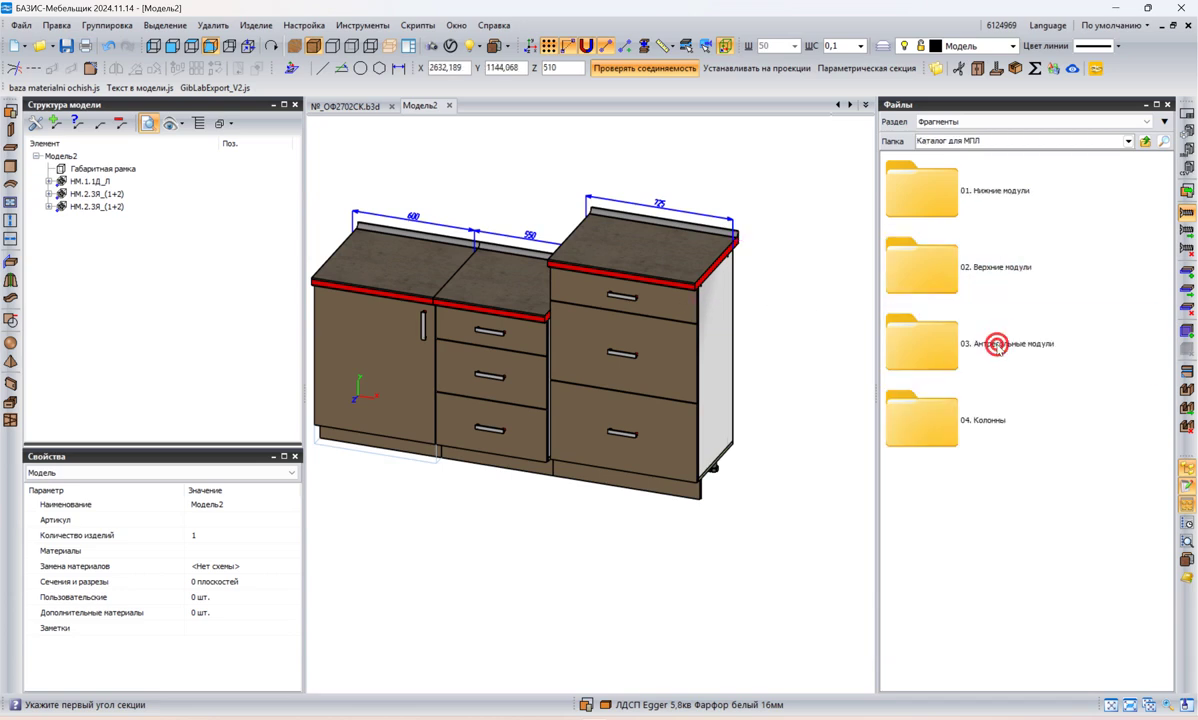
pyautogui.click(1003, 209)
pyautogui.doubleClick(1003, 208)
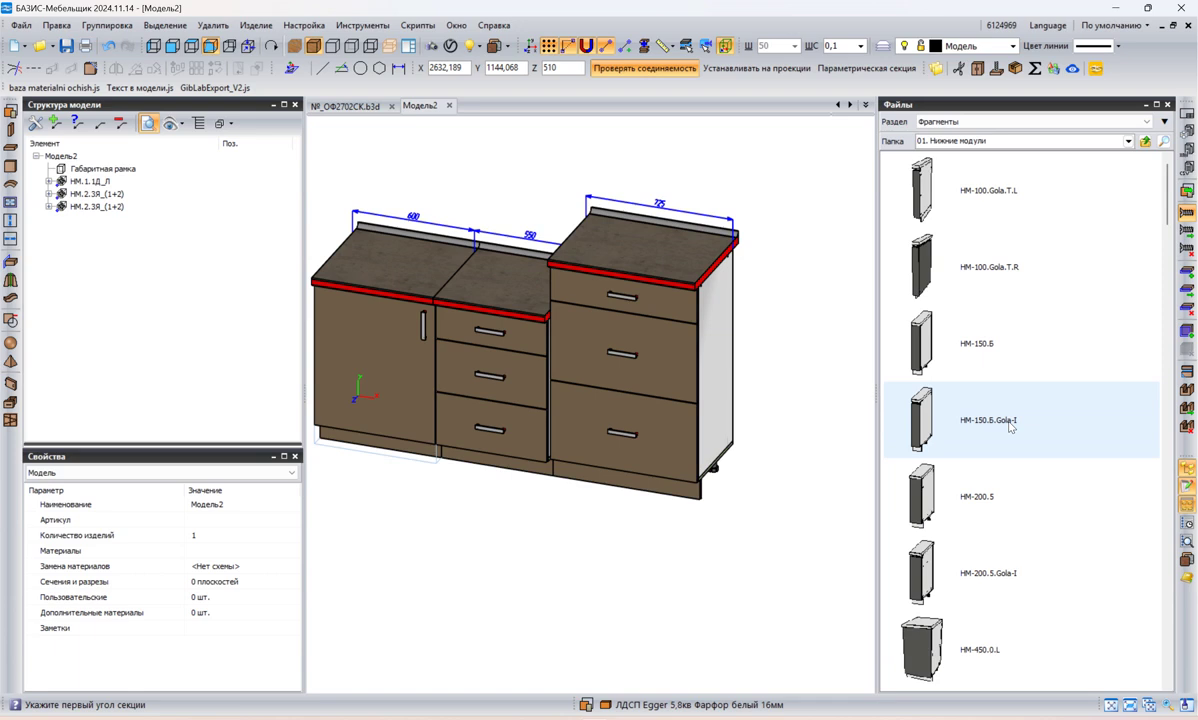
# - In front view, insert fragment НМ-150.Б at the 725 mm cabinet's lower right corner, 150 mm wide, 820 mm high and 600 mm deep
pyautogui.hotkey('ctrl', '1')
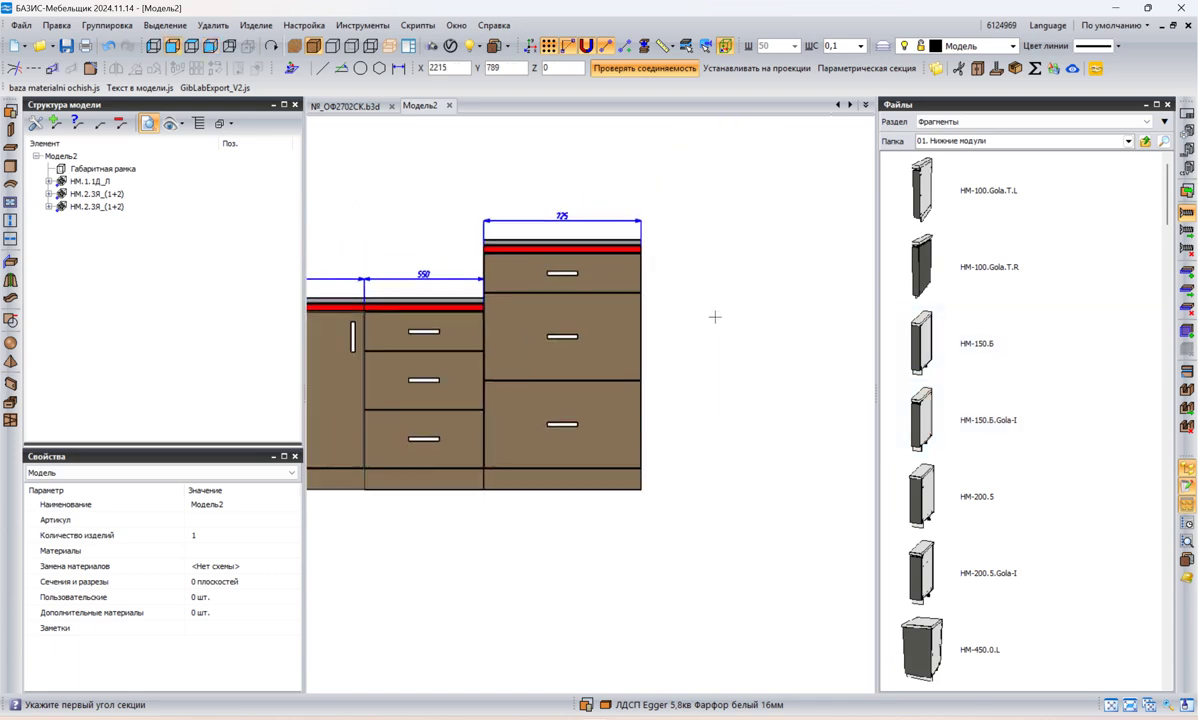
pyautogui.click(715, 317)
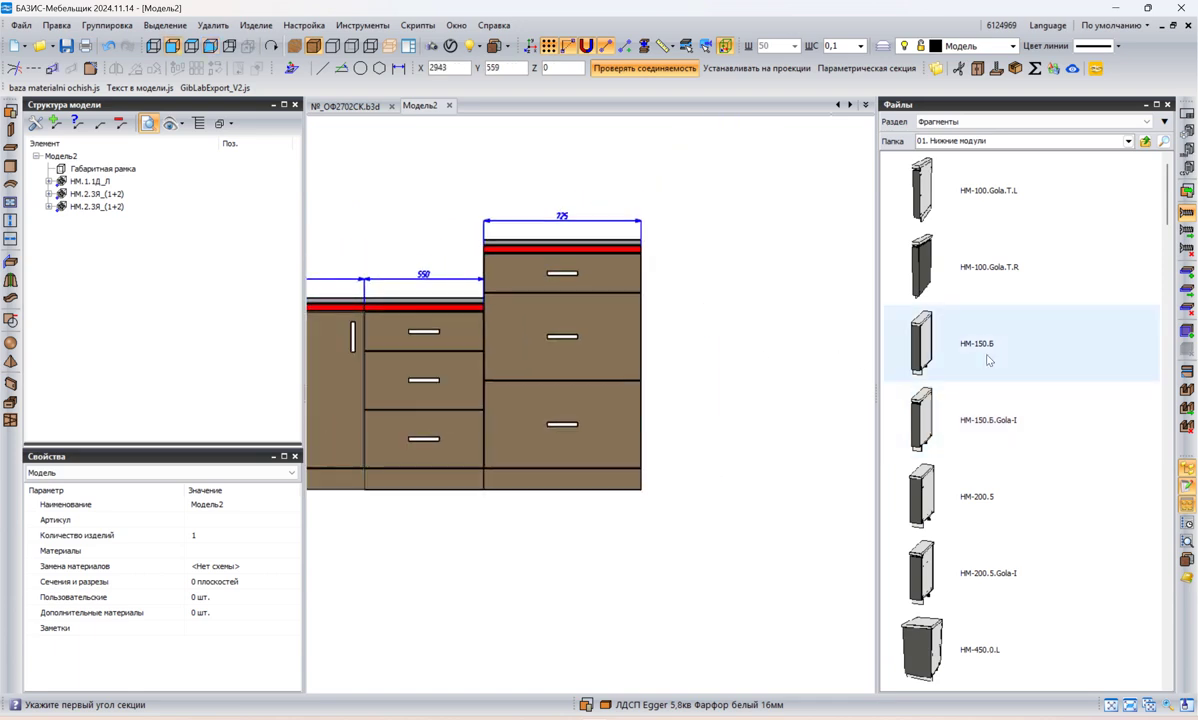
pyautogui.click(986, 357)
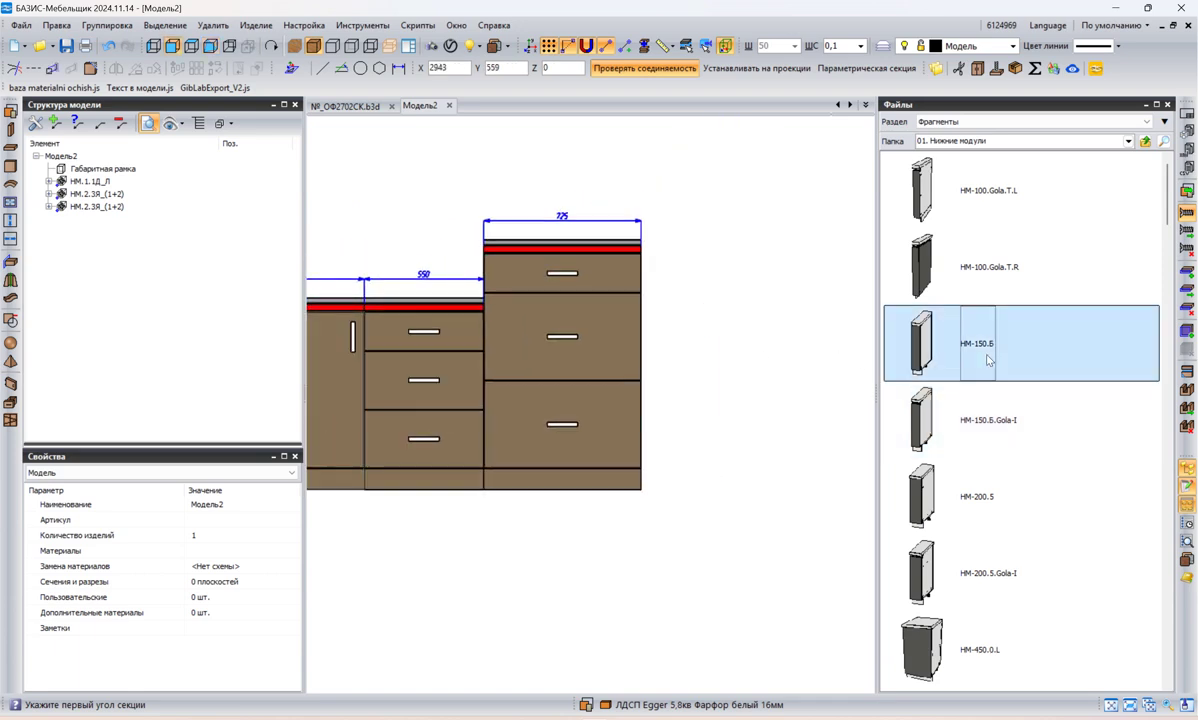
pyautogui.click(642, 489)
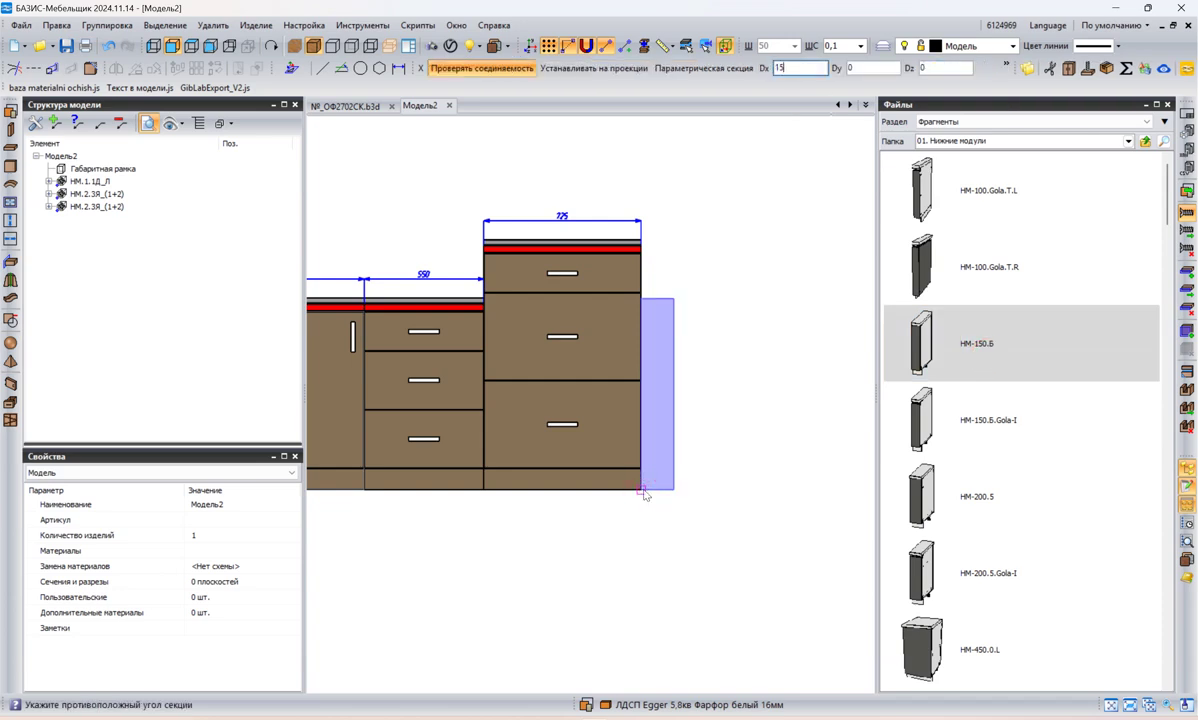
pyautogui.press('Tab')
pyautogui.write('600')
pyautogui.press('Return')
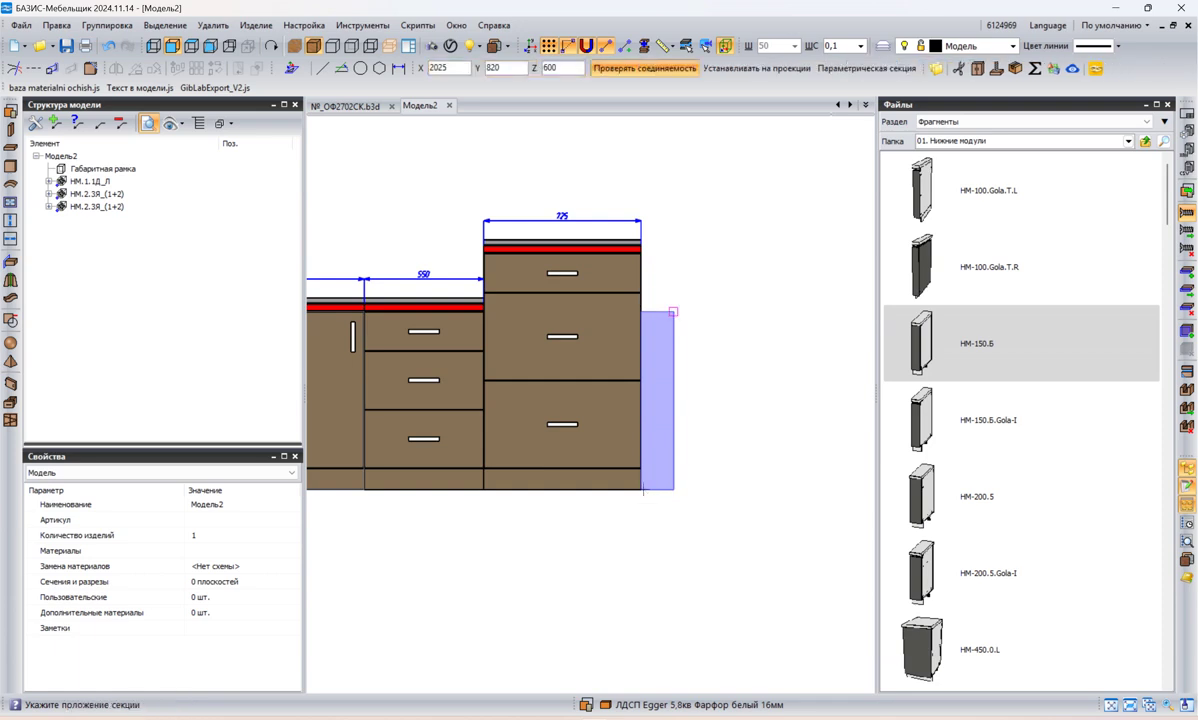
pyautogui.moveTo(768, 332); pyautogui.dragTo(741, 372, button='middle')
pyautogui.scroll(3, 684, 392)
pyautogui.scroll(-3, 741, 321)
pyautogui.middleClick(749, 318)
pyautogui.scroll(2, 776, 358)
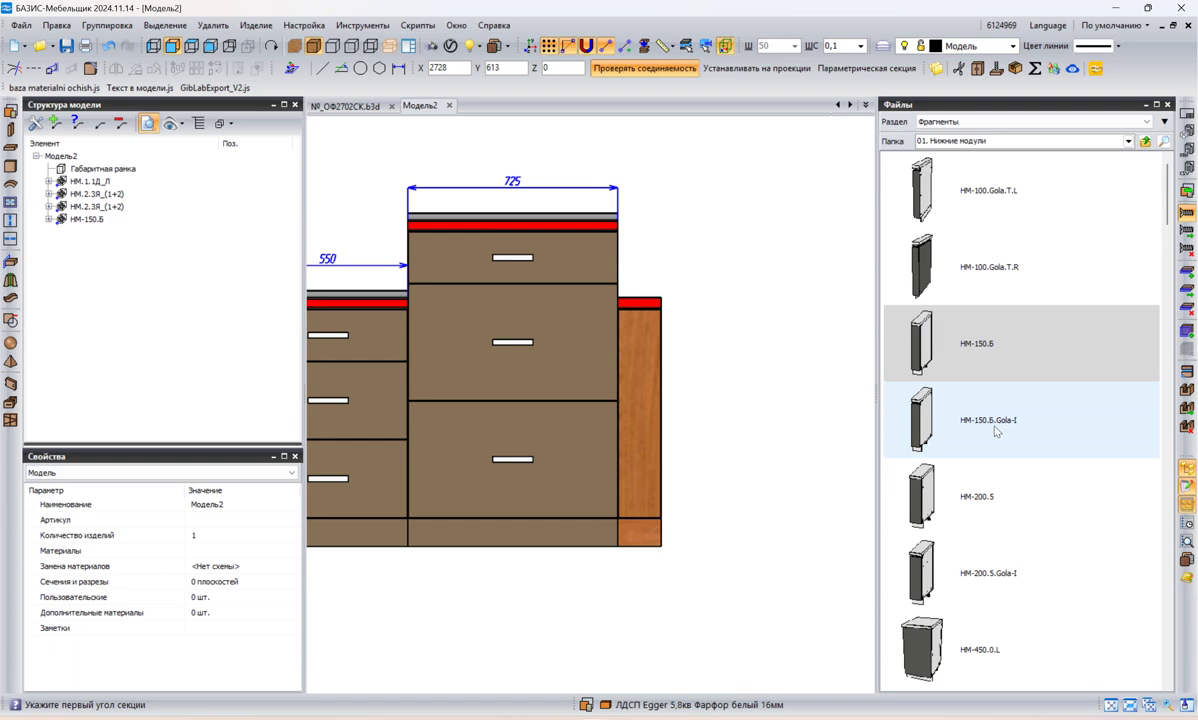
# - Insert fragment НМ-450.0.R.Gola-I at the 150 mm cabinet's lower right corner, about 557 mm wide and 930 mm high, and check it in 3D
pyautogui.scroll(-5, 995, 431)
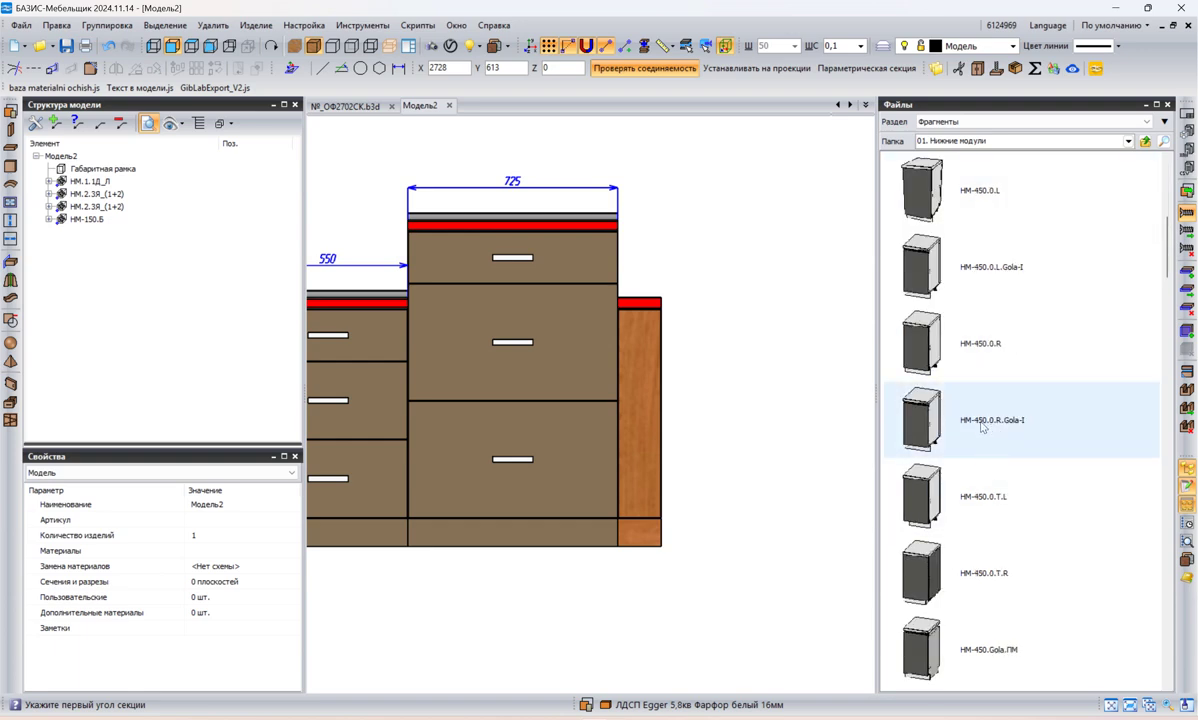
pyautogui.click(982, 427)
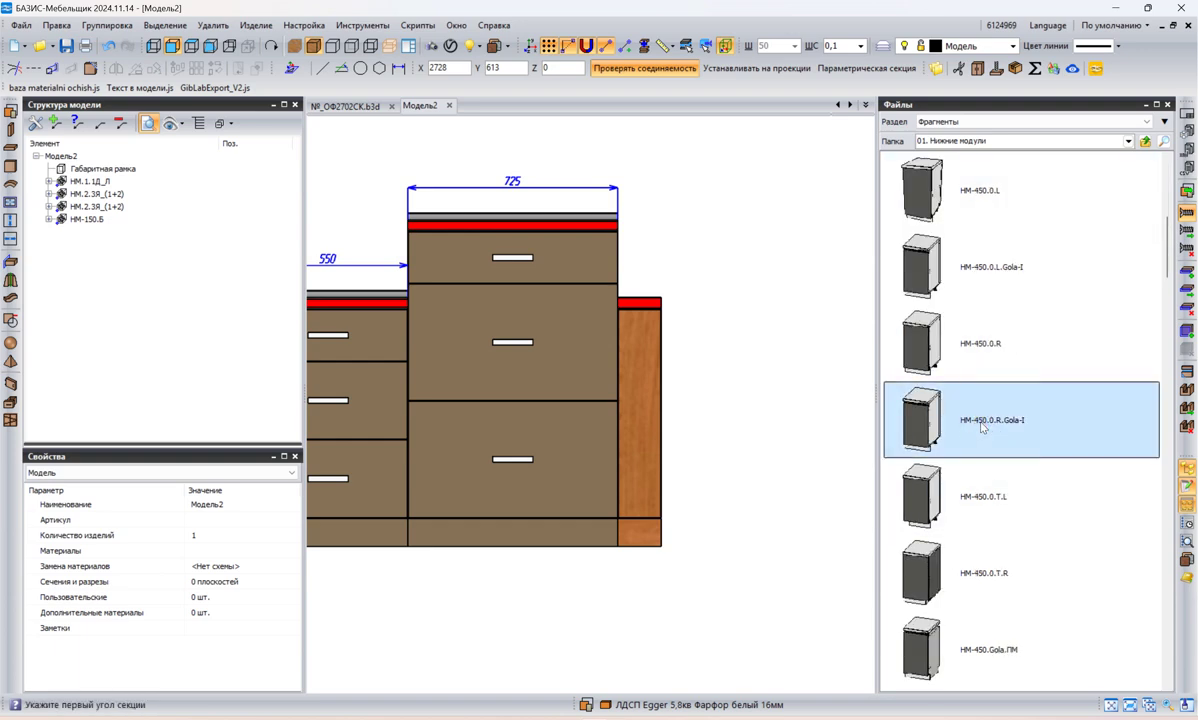
pyautogui.click(664, 545)
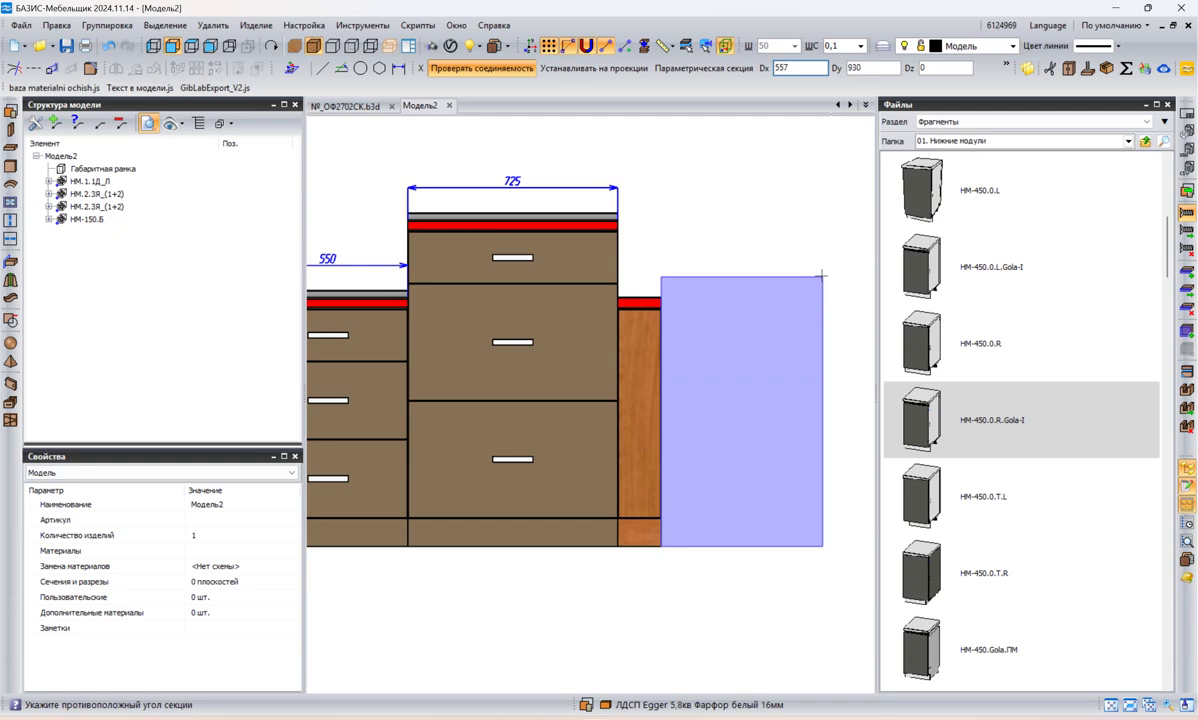
pyautogui.click(821, 275)
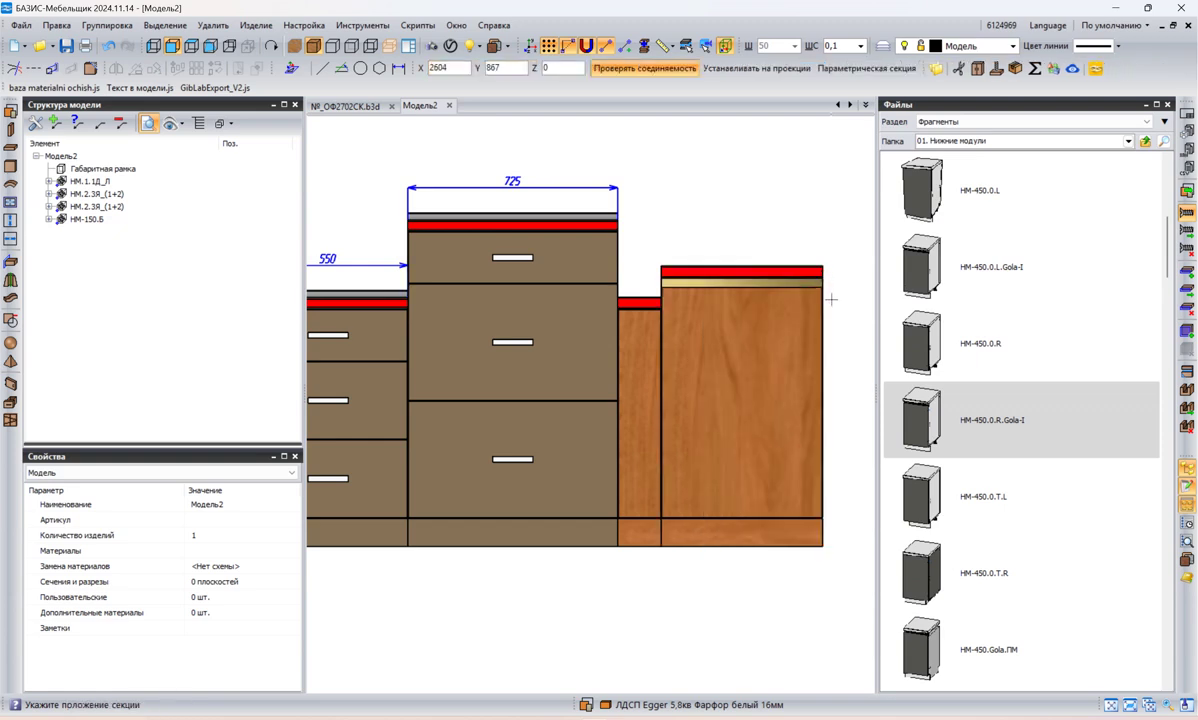
pyautogui.click(860, 290)
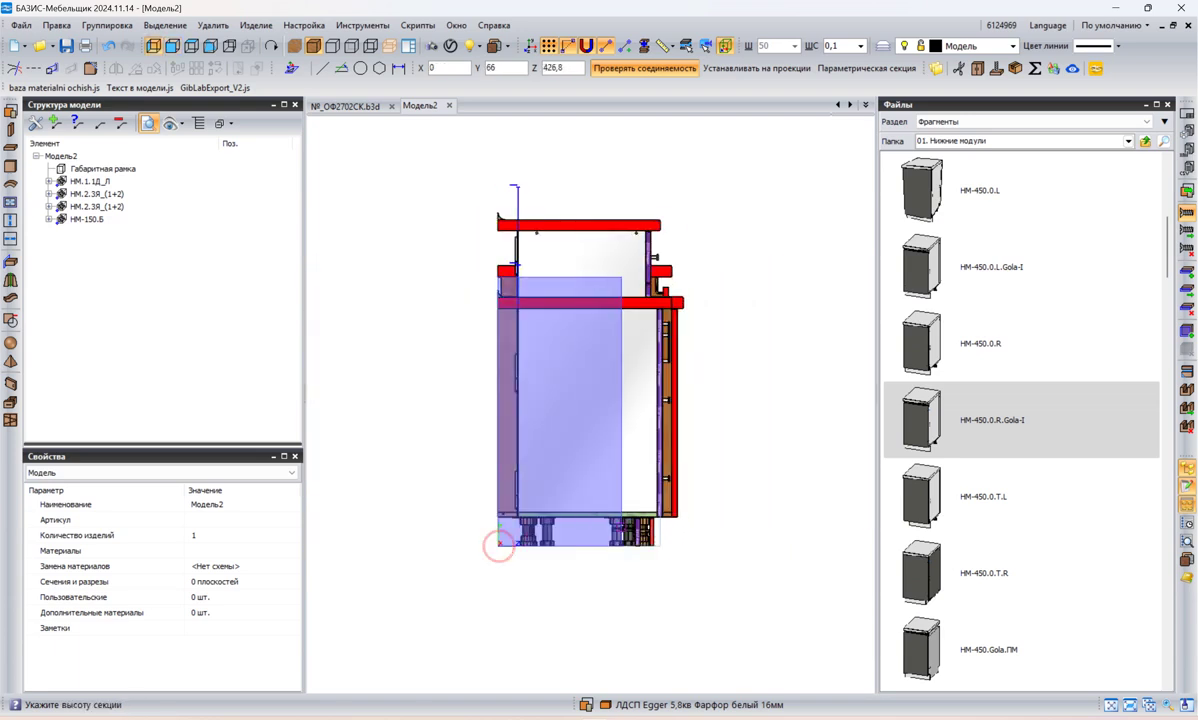
pyautogui.click(659, 545)
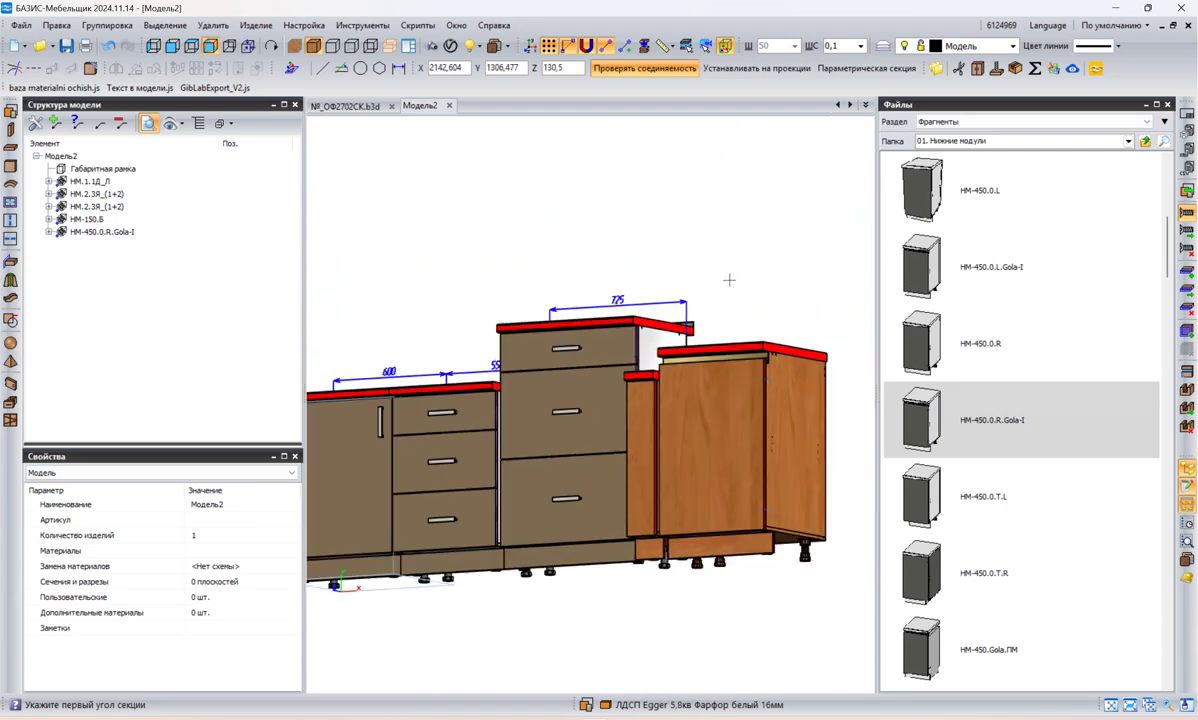
pyautogui.scroll(5, 757, 385)
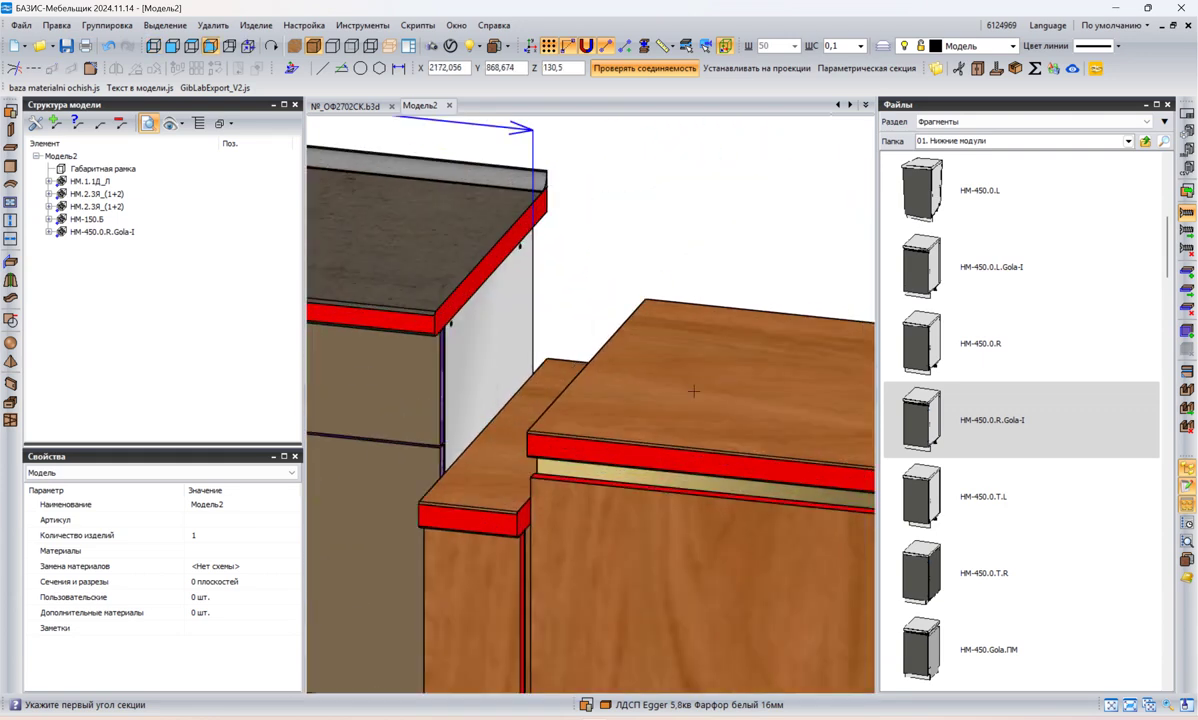
pyautogui.scroll(-3, 695, 241)
# - In front view, stretch the НМ-450.0.R.Gola-I cabinet's right side outward to a width of about 720 mm
pyautogui.click(698, 235)
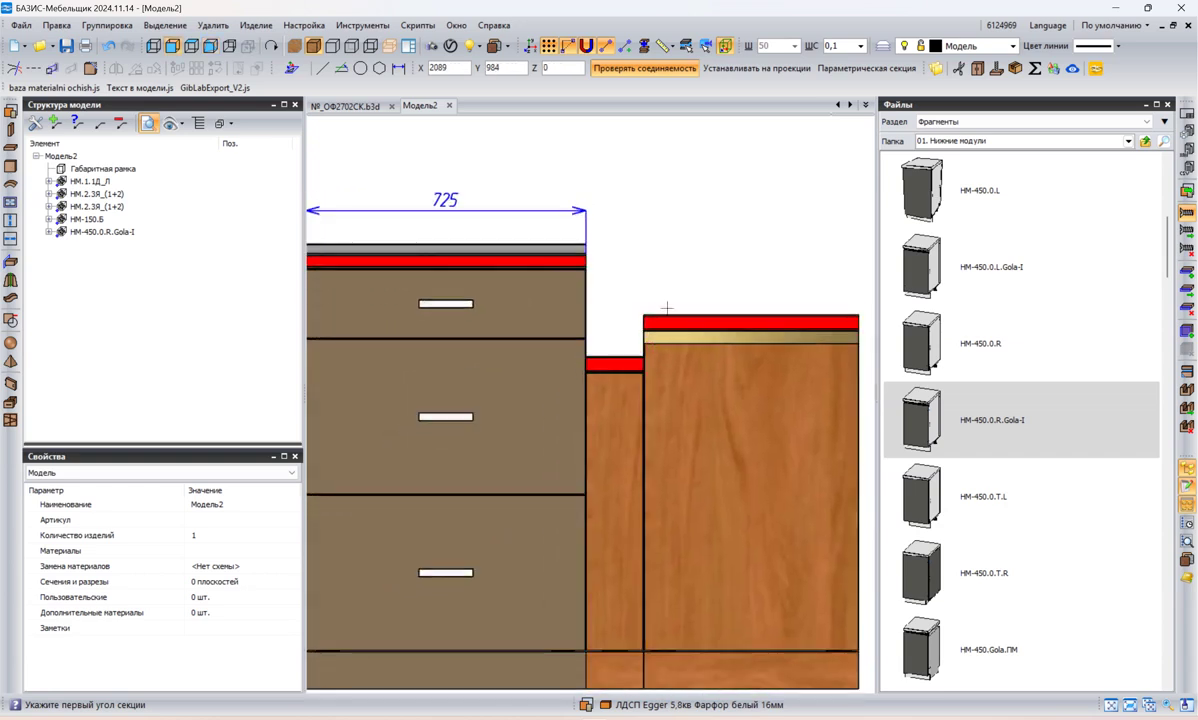
pyautogui.scroll(-1, 667, 308)
pyautogui.press('Escape')
pyautogui.click(731, 426)
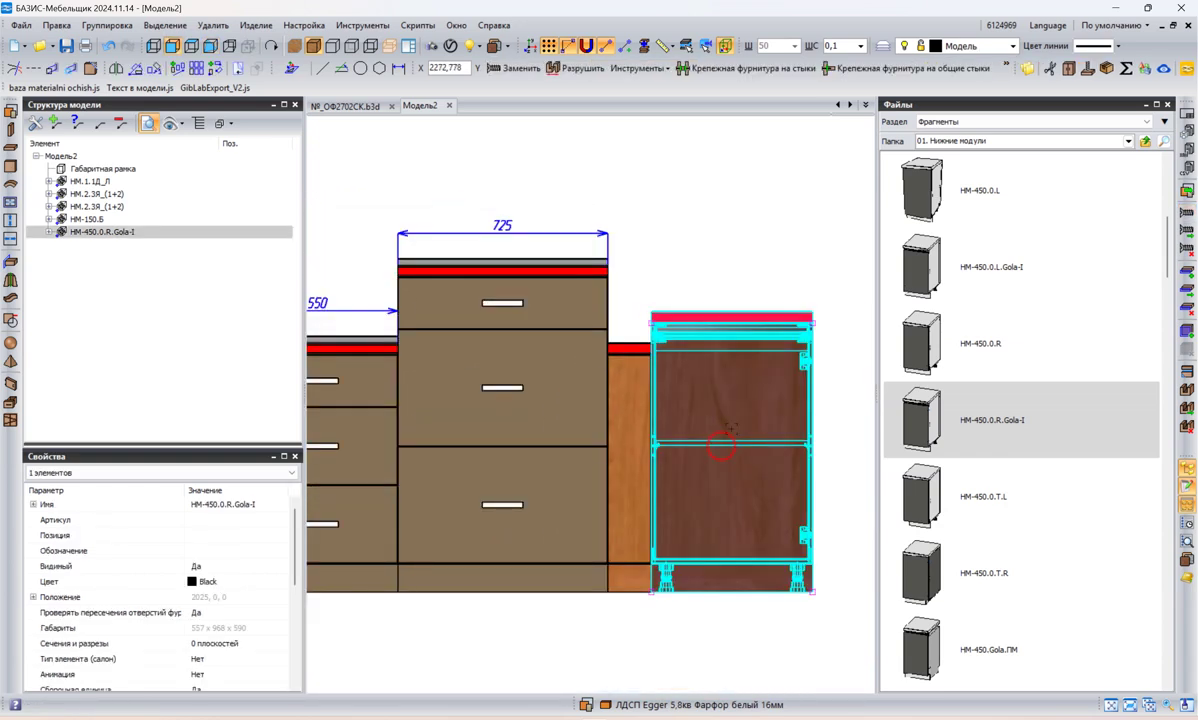
pyautogui.moveTo(812, 321); pyautogui.dragTo(857, 321)
pyautogui.scroll(-2, 744, 272)
pyautogui.scroll(2, 657, 258)
pyautogui.press('Escape')
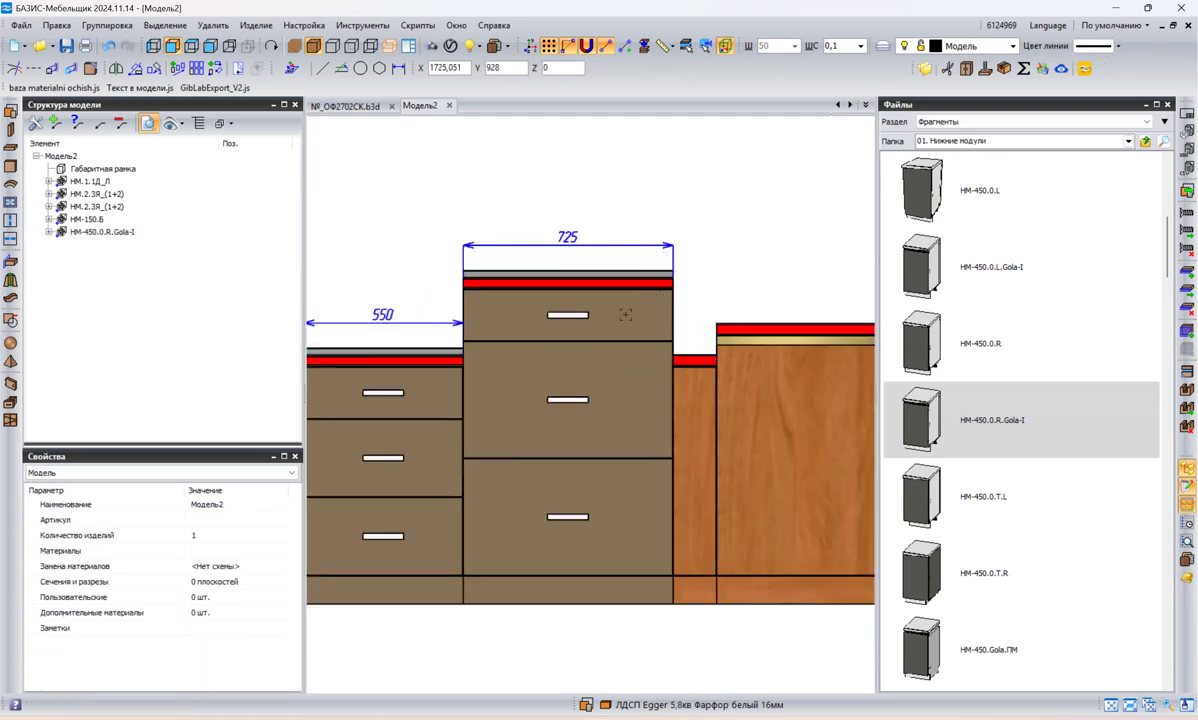
# - Lower the top of the 725 mm drawer cabinet to the level of the neighbouring 550 mm cabinet
pyautogui.click(623, 322)
pyautogui.click(674, 289)
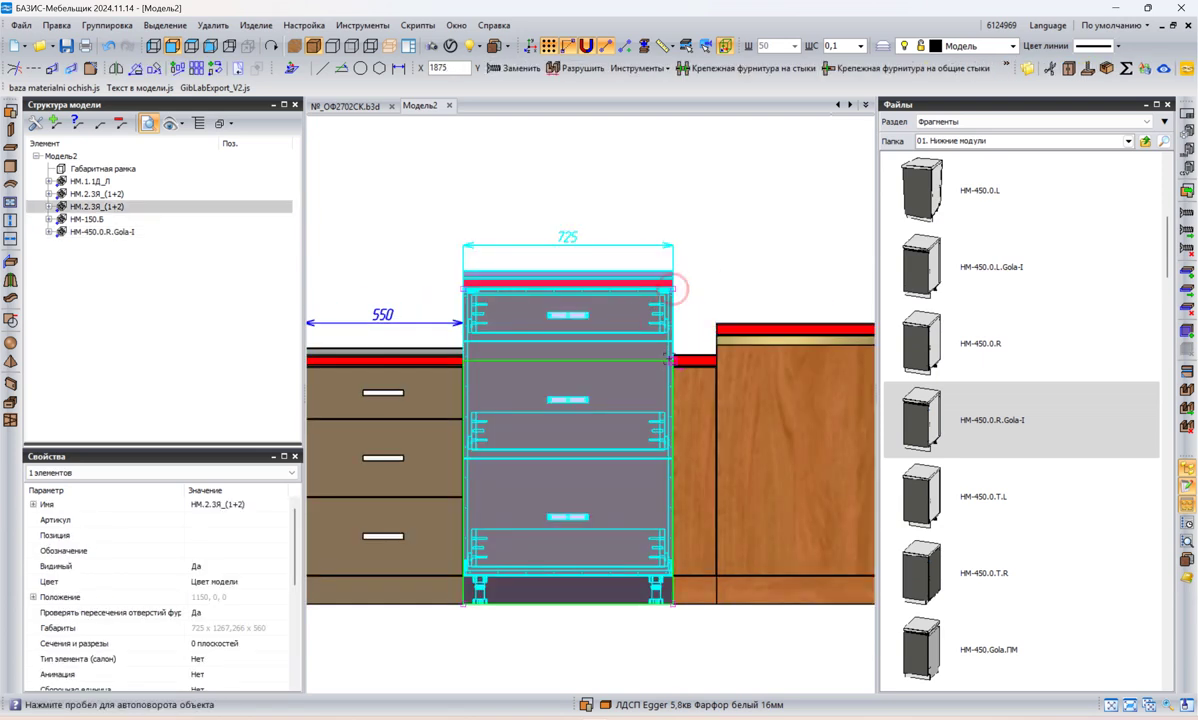
pyautogui.click(669, 367)
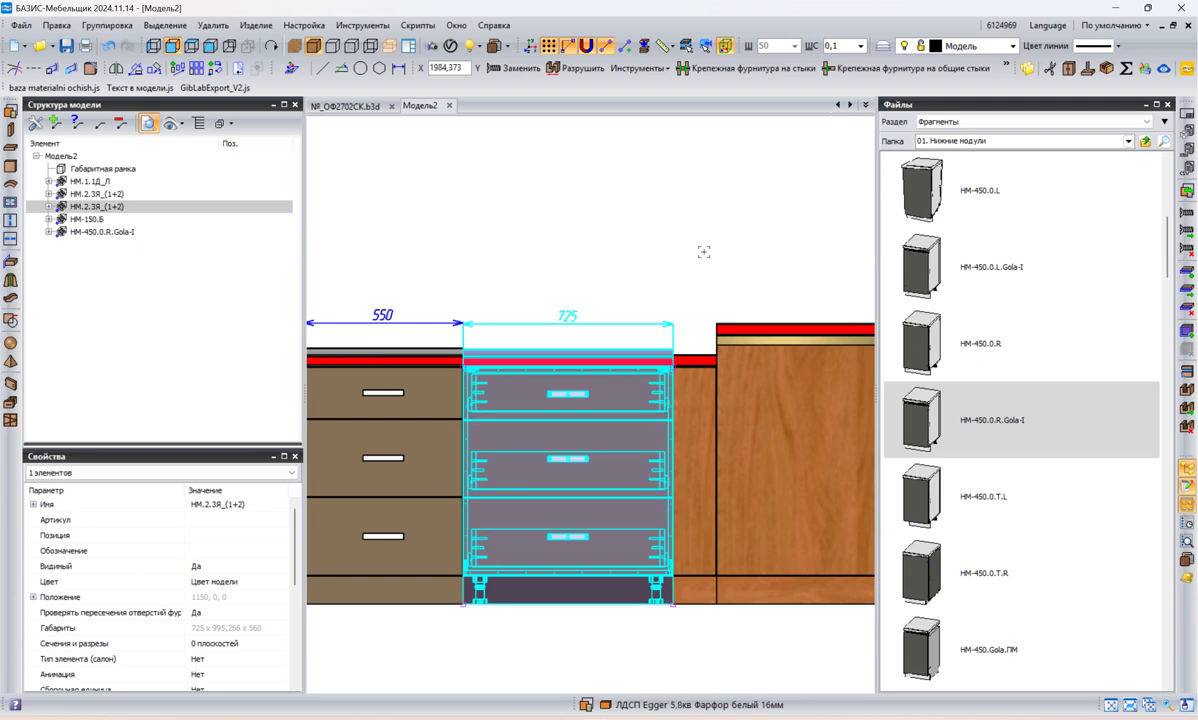
pyautogui.press('Escape')
# - Lower the top of the НМ-450.0.R.Gola-I cabinet to the height of the narrow cabinet beside it and check the row in 3D
pyautogui.scroll(-2, 680, 257)
pyautogui.click(710, 340)
pyautogui.scroll(3, 697, 321)
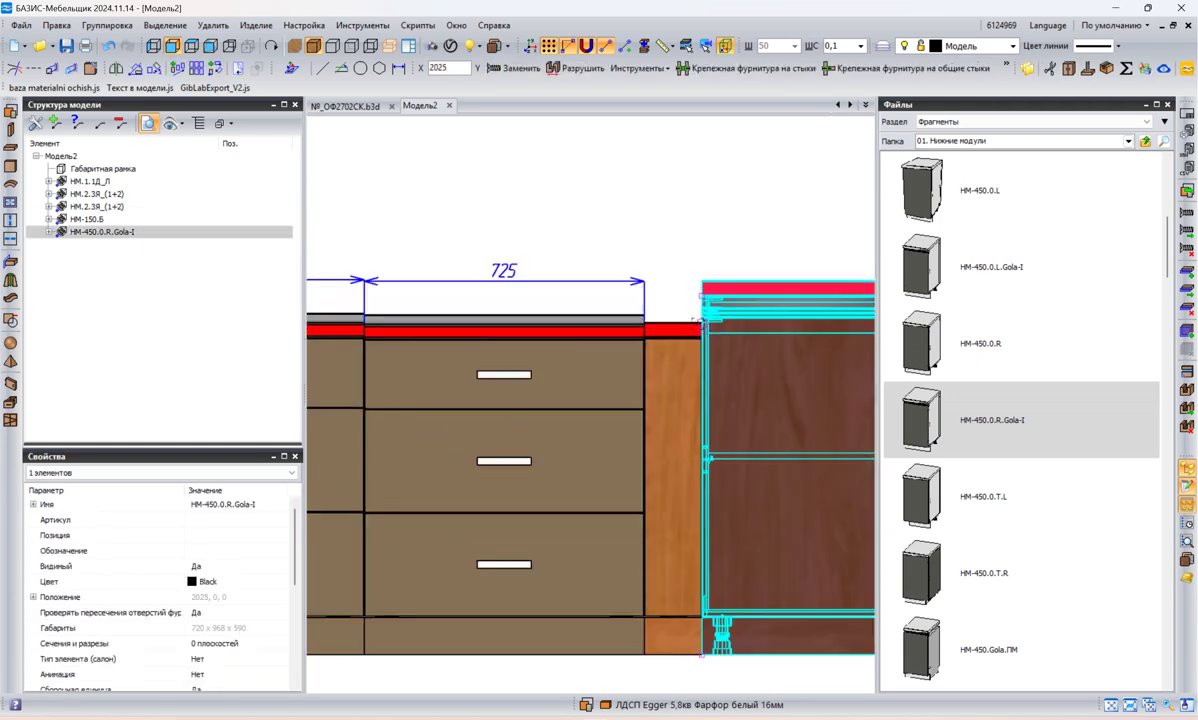
pyautogui.scroll(3, 697, 321)
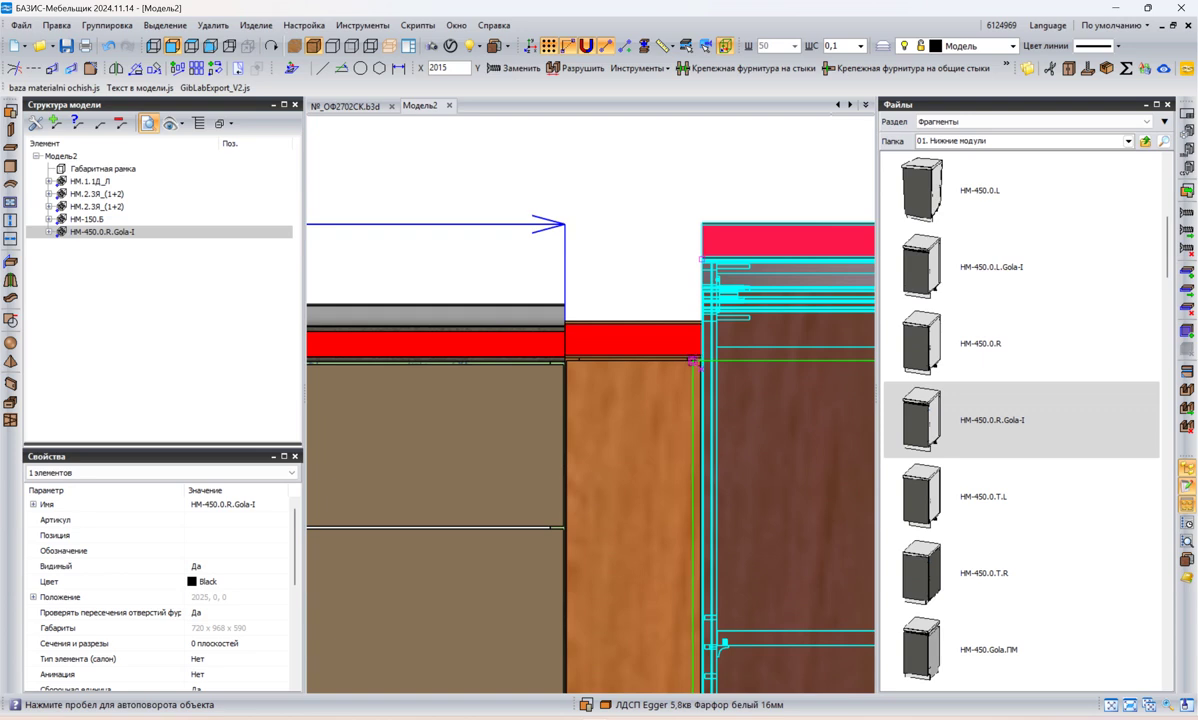
pyautogui.click(655, 338)
pyautogui.scroll(-5, 661, 254)
pyautogui.press('Escape')
pyautogui.moveTo(669, 233)
pyautogui.mouseDown(button='middle')
pyautogui.moveTo(665, 208)
pyautogui.moveTo(677, 281)
pyautogui.moveTo(660, 275)
pyautogui.mouseUp(button='middle')
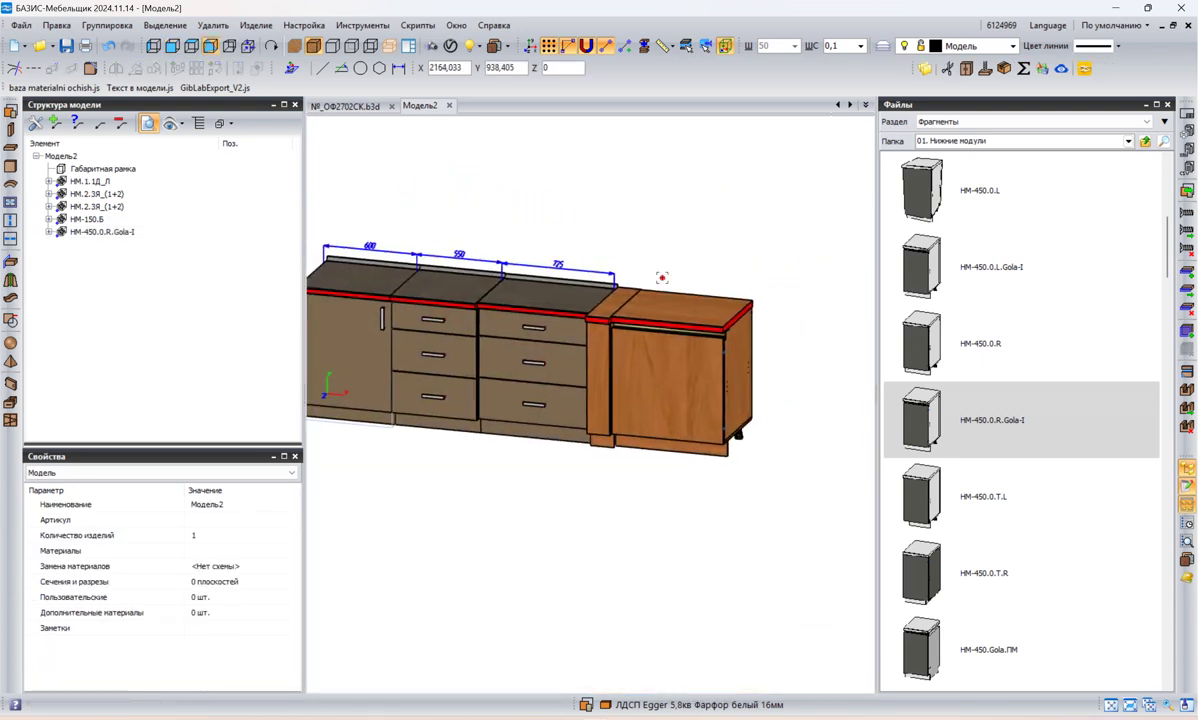
# - Replace only the cabinet at the right end of the row with fragment НМ-600.2
pyautogui.scroll(-3, 986, 434)
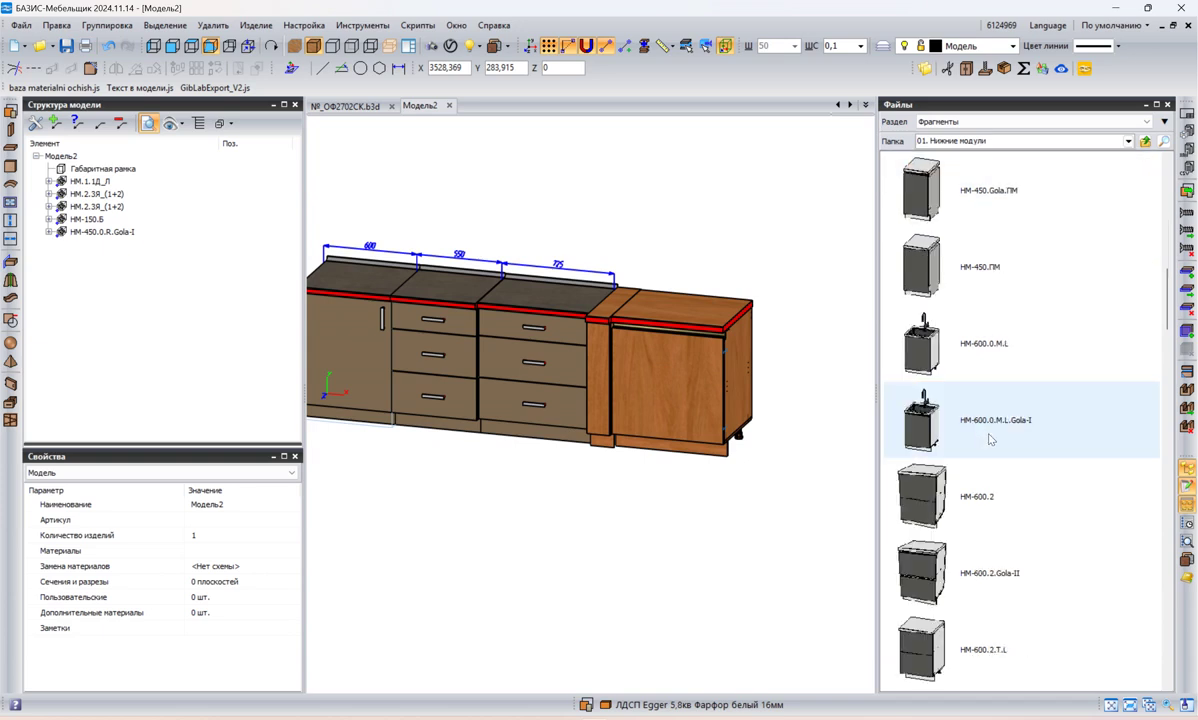
pyautogui.moveTo(922, 495); pyautogui.dragTo(800, 567)
pyautogui.moveTo(690, 385); pyautogui.dragTo(690, 383)
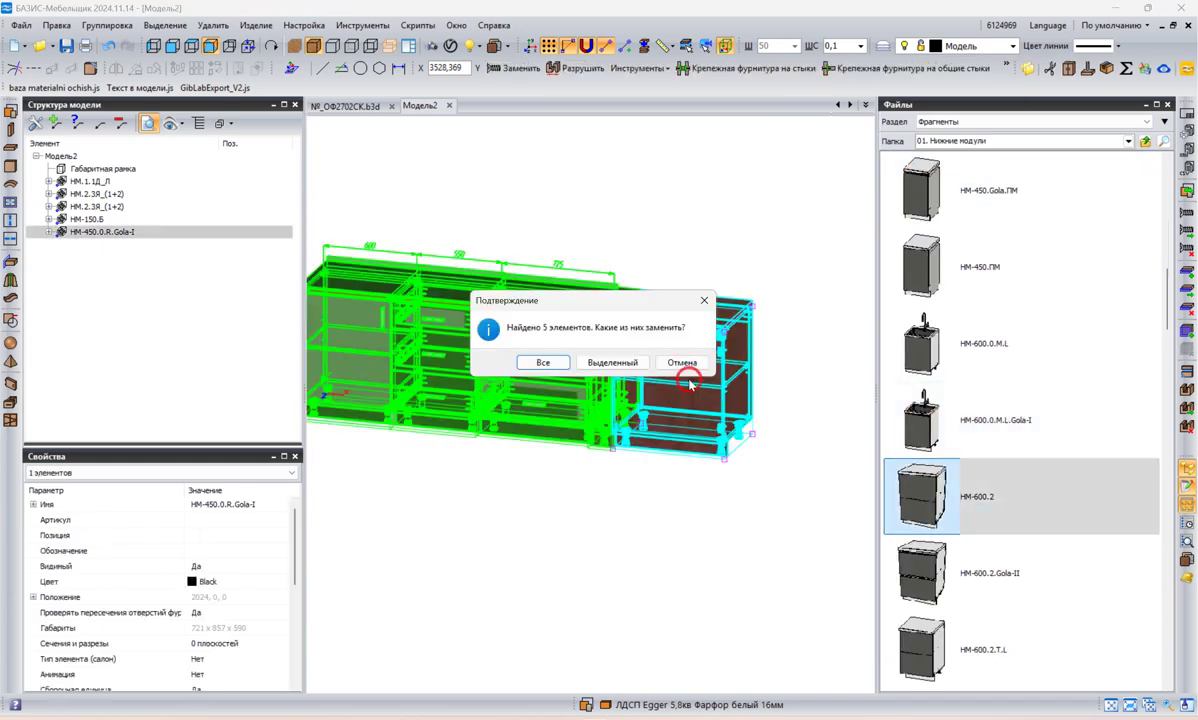
pyautogui.click(620, 357)
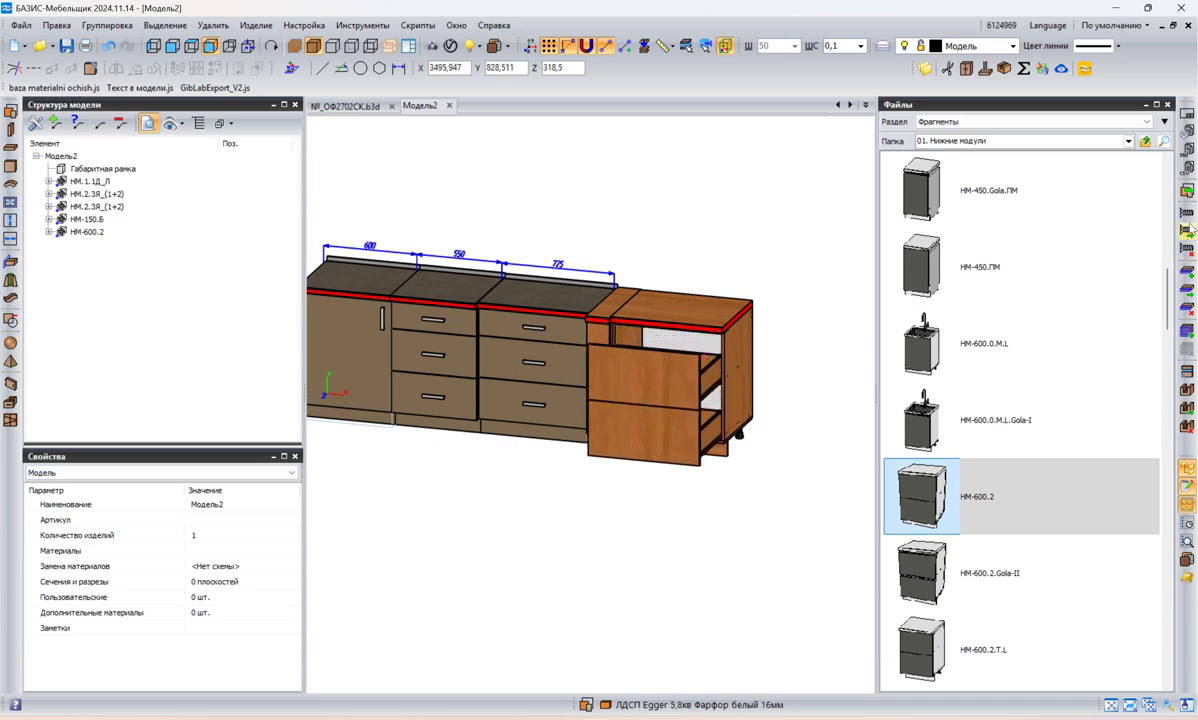
# - Open the 02. Верхние модули folder, enlarge the thumbnails, and look through its wall cabinet fragments
pyautogui.click(1145, 141)
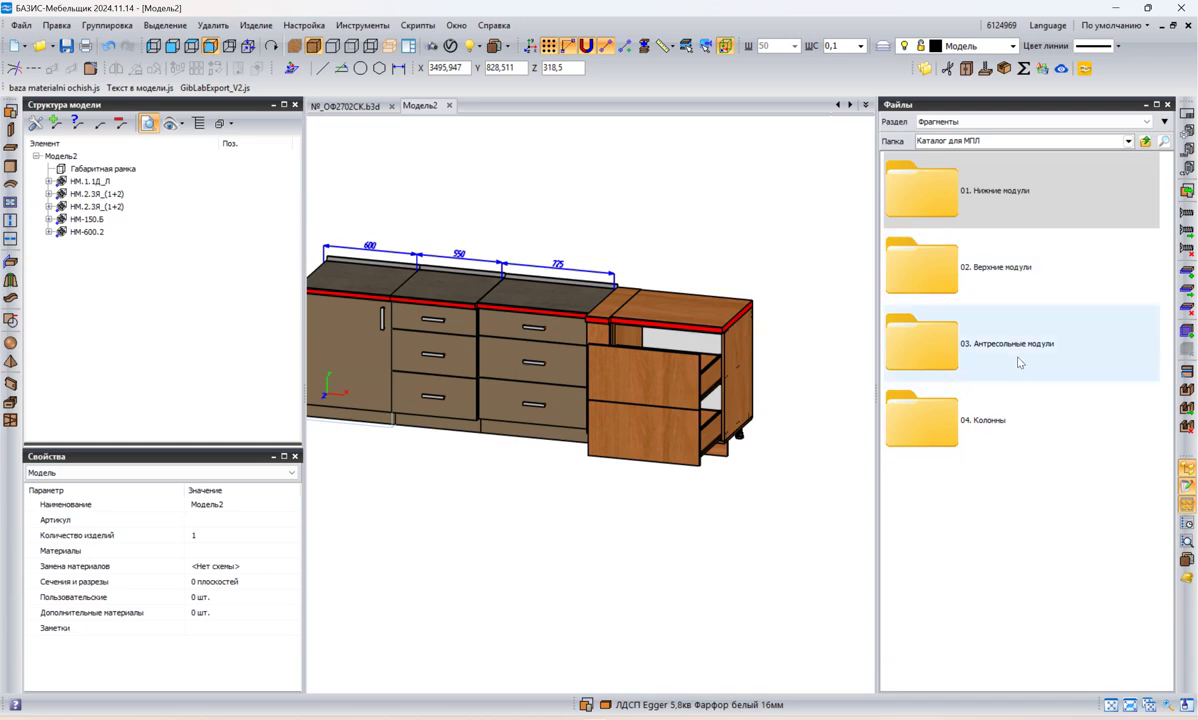
pyautogui.doubleClick(1022, 274)
pyautogui.scroll(-5, 1024, 282)
pyautogui.scroll(-3, 1040, 372)
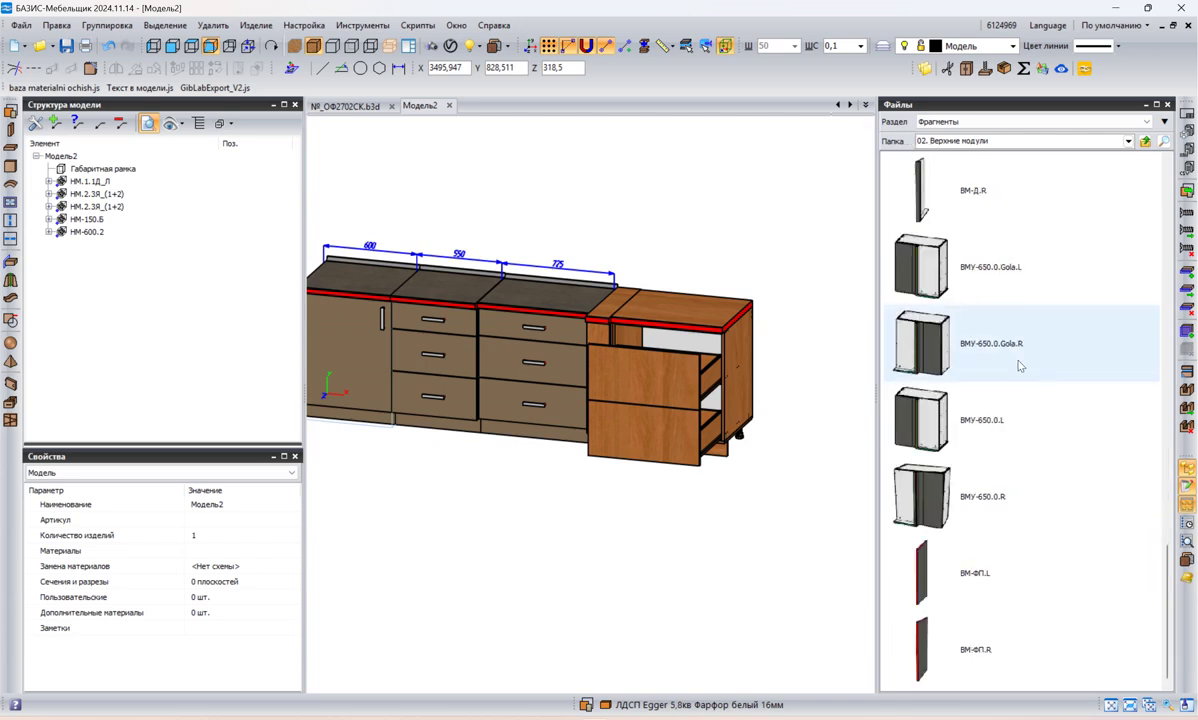
pyautogui.keyDown('ctrl'); pyautogui.scroll(3, 1008, 348); pyautogui.keyUp('ctrl')
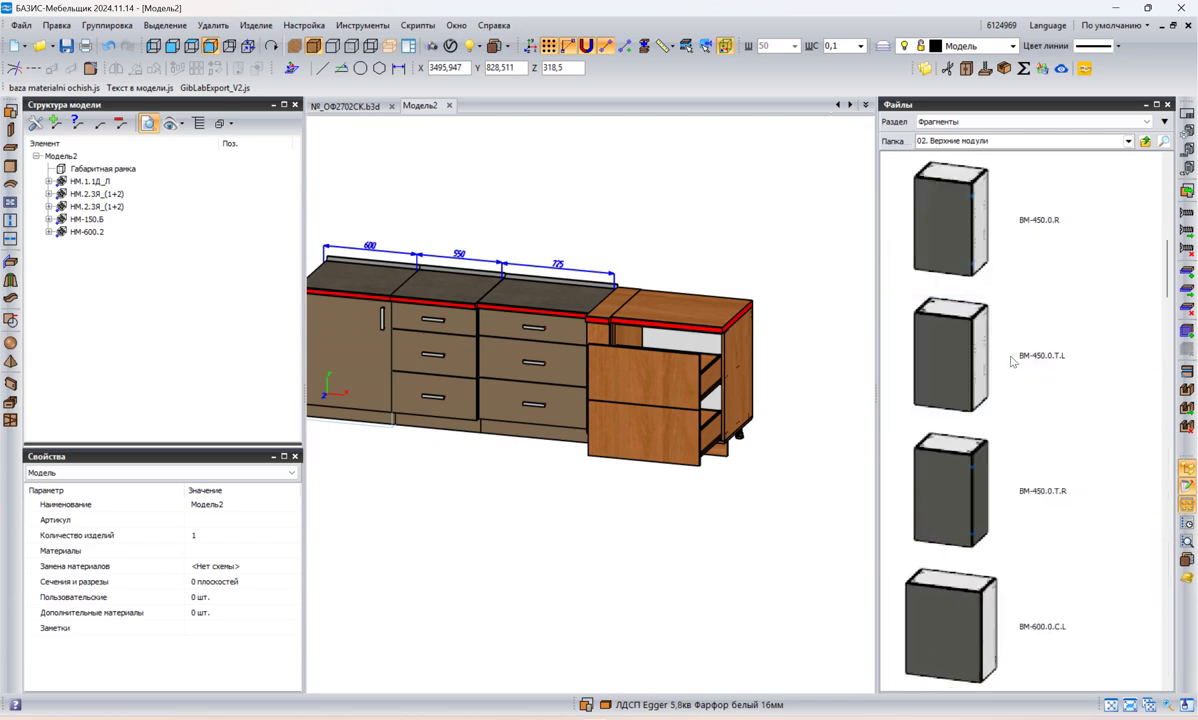
pyautogui.scroll(-6, 1015, 340)
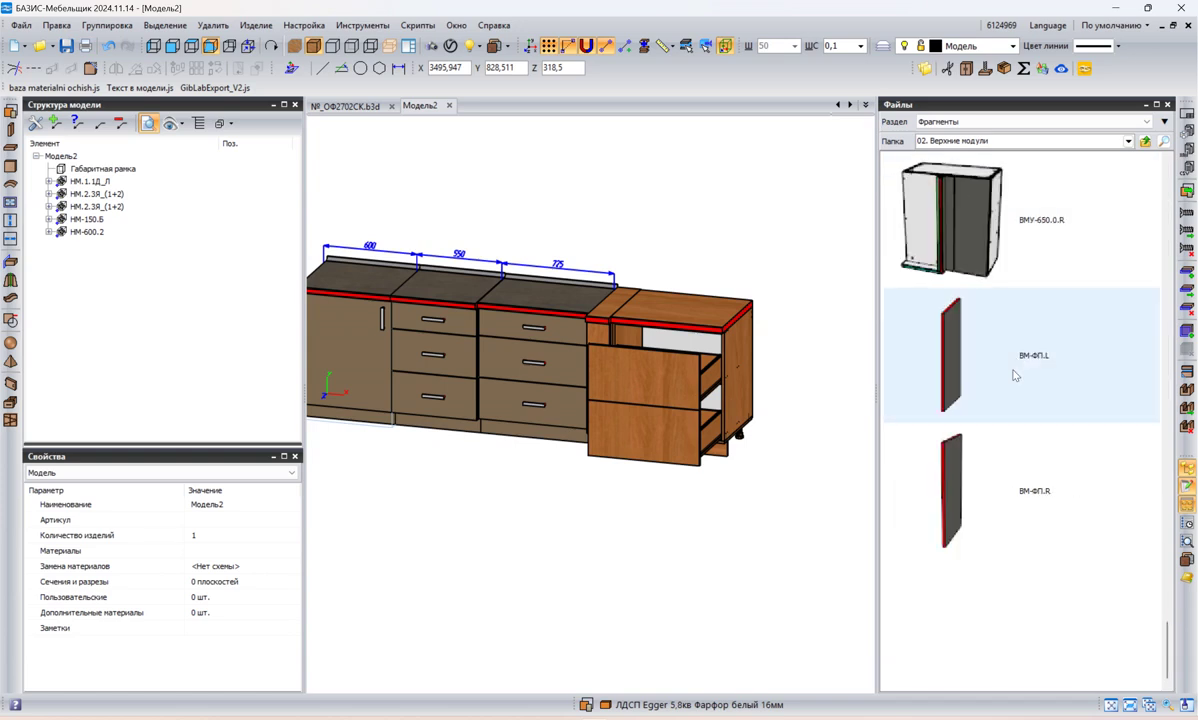
# - Return to Каталог для МПЛ and look through the fragments in the 03. Антресольные модули folder
pyautogui.click(1145, 141)
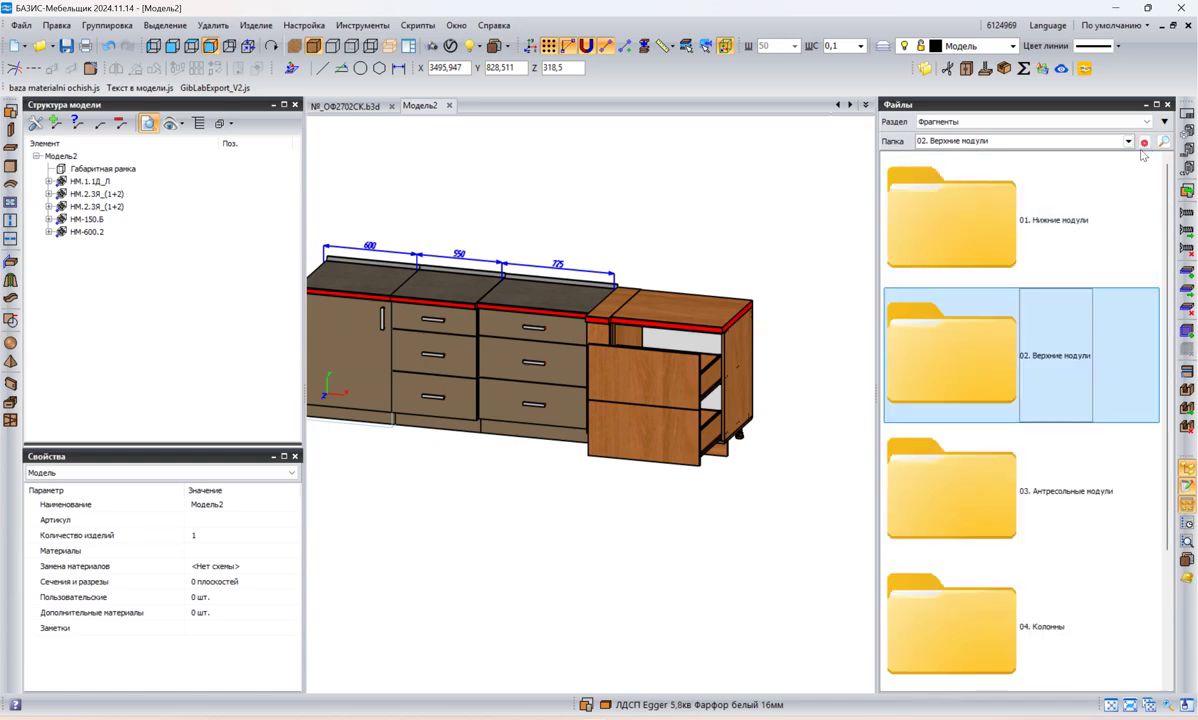
pyautogui.scroll(-1, 1038, 432)
pyautogui.doubleClick(1048, 372)
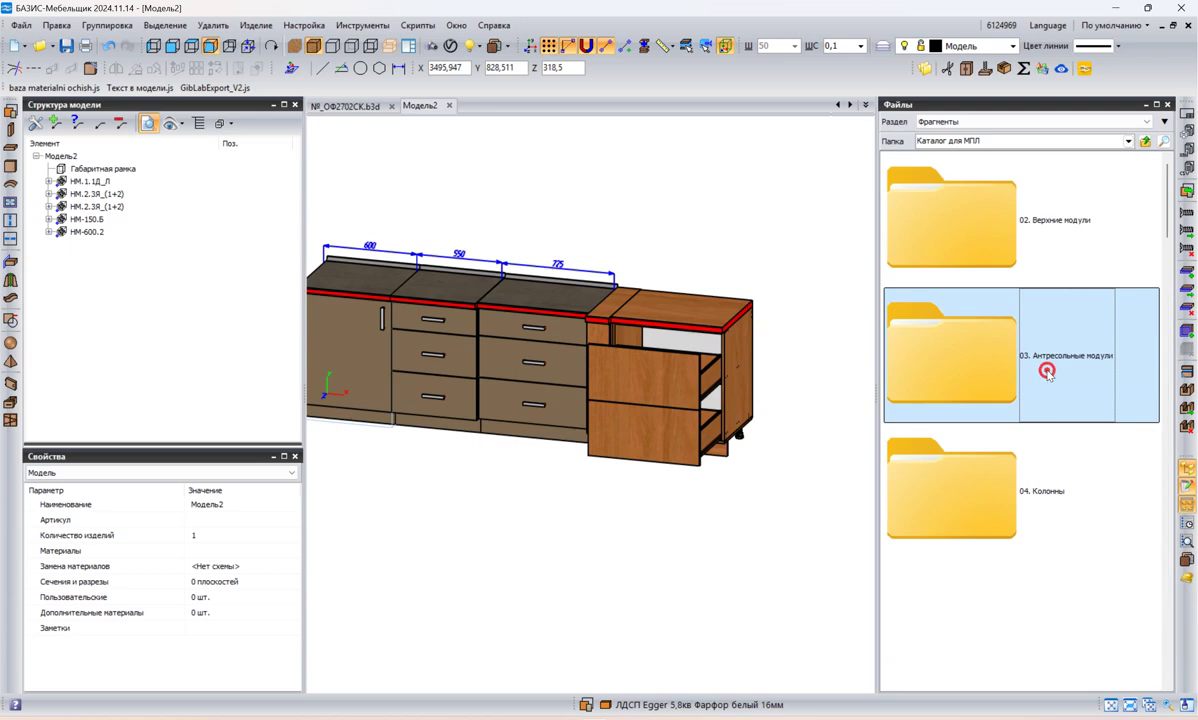
pyautogui.scroll(-6, 1036, 297)
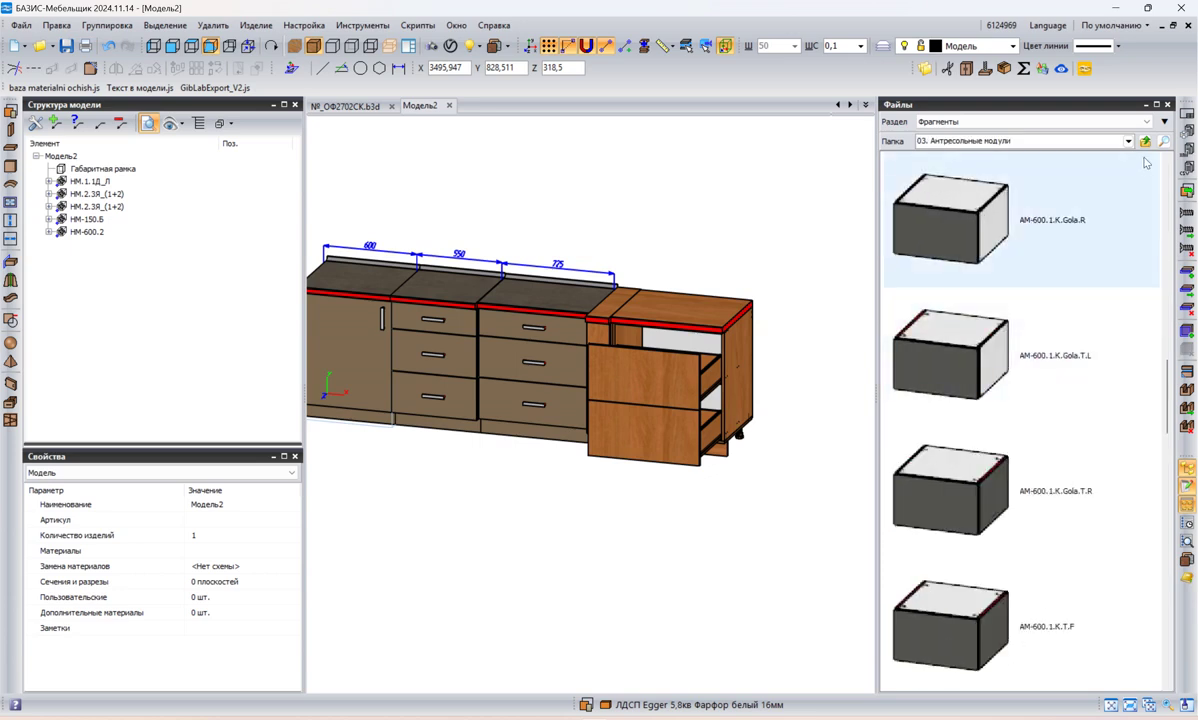
# - Return to Каталог для МПЛ, open the 04. Колонны folder, and look through its tall cabinet and panel fragments
pyautogui.click(1145, 141)
pyautogui.scroll(-1, 1100, 300)
pyautogui.doubleClick(1050, 490)
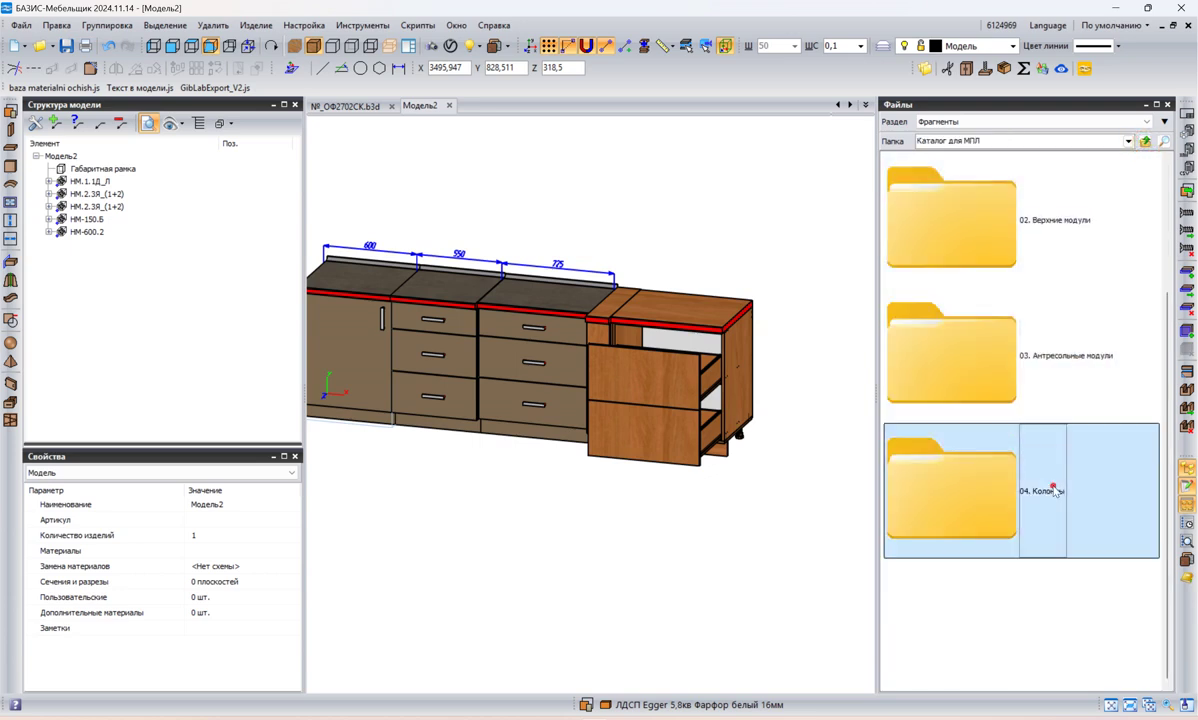
pyautogui.scroll(-10, 1040, 325)
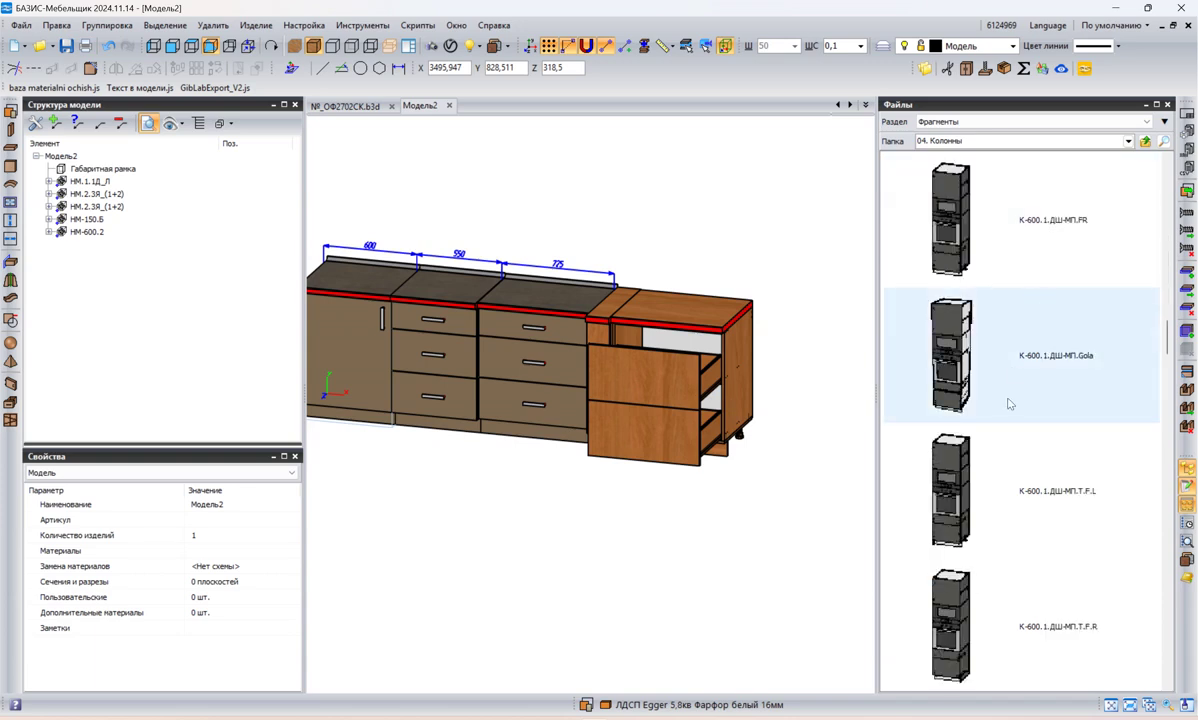
pyautogui.scroll(-10, 1010, 412)
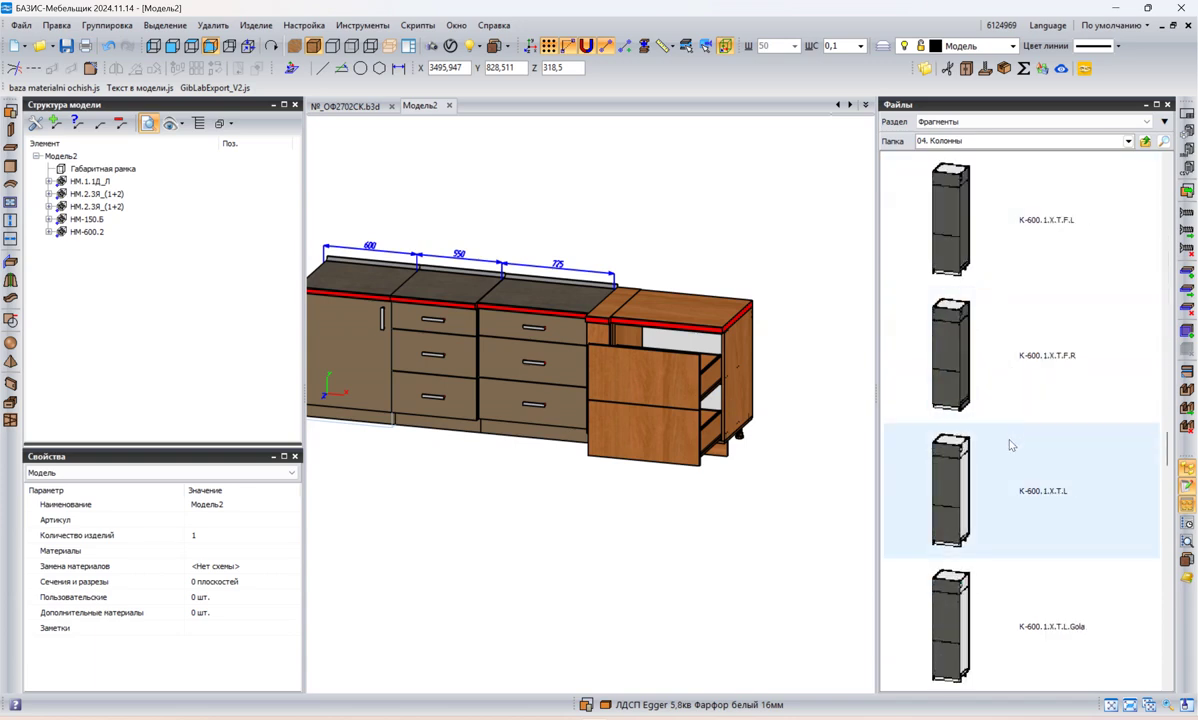
pyautogui.scroll(-4, 1008, 452)
pyautogui.scroll(-5, 1012, 488)
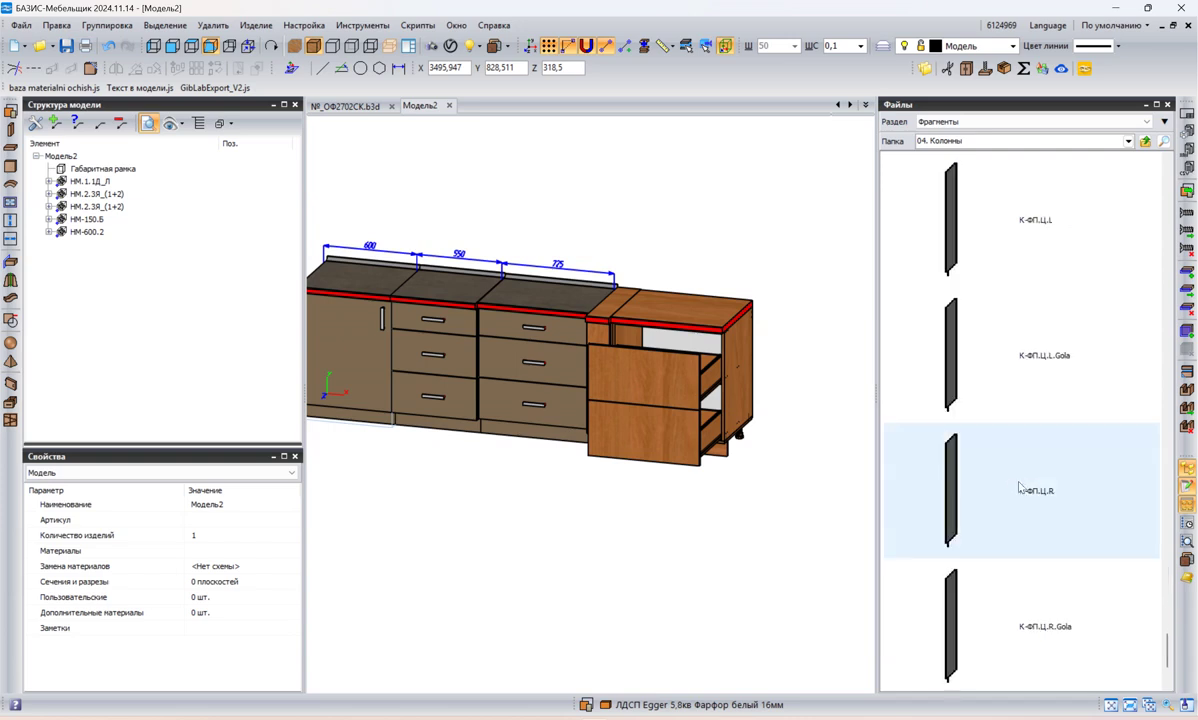
pyautogui.scroll(10, 1017, 453)
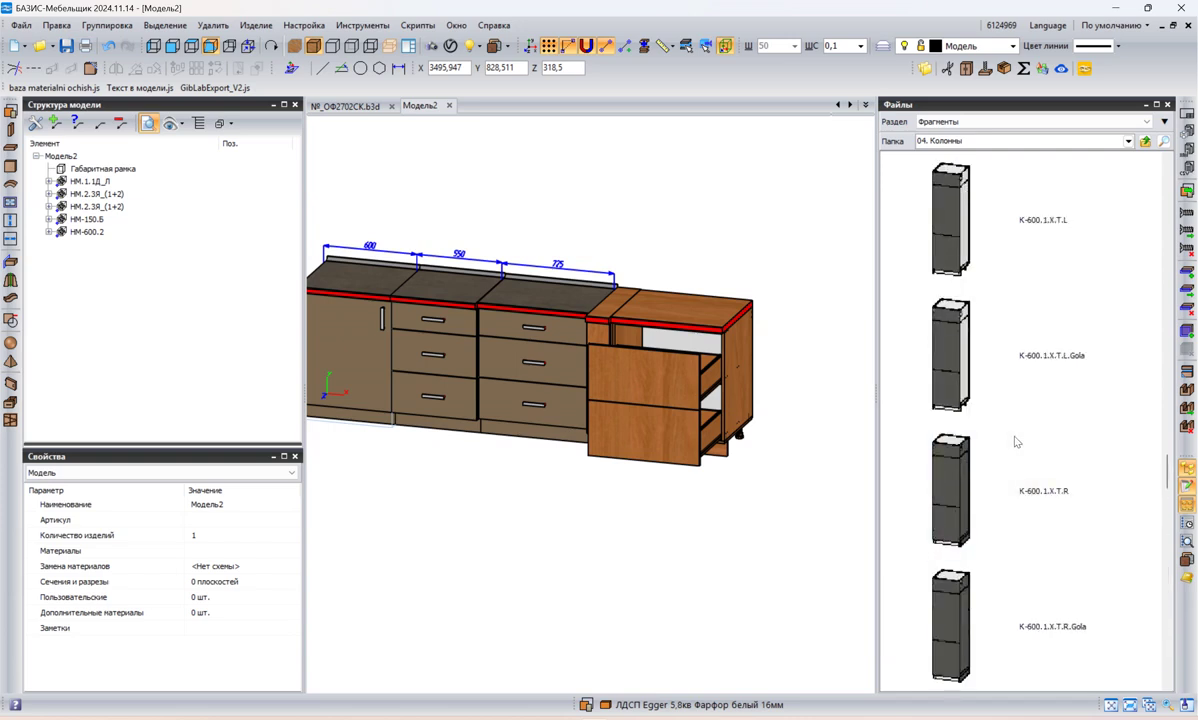
pyautogui.scroll(8, 1016, 440)
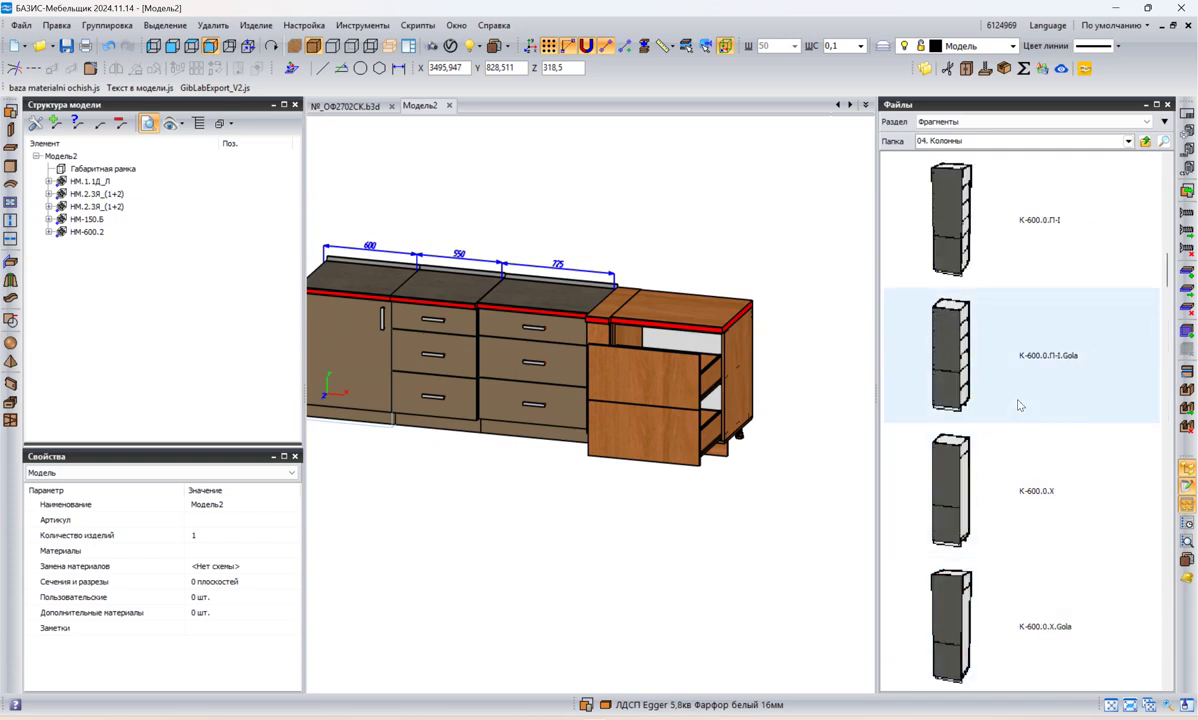
# - Go back up to the 1 Кухня folder and shrink the thumbnails
pyautogui.click(1145, 141)
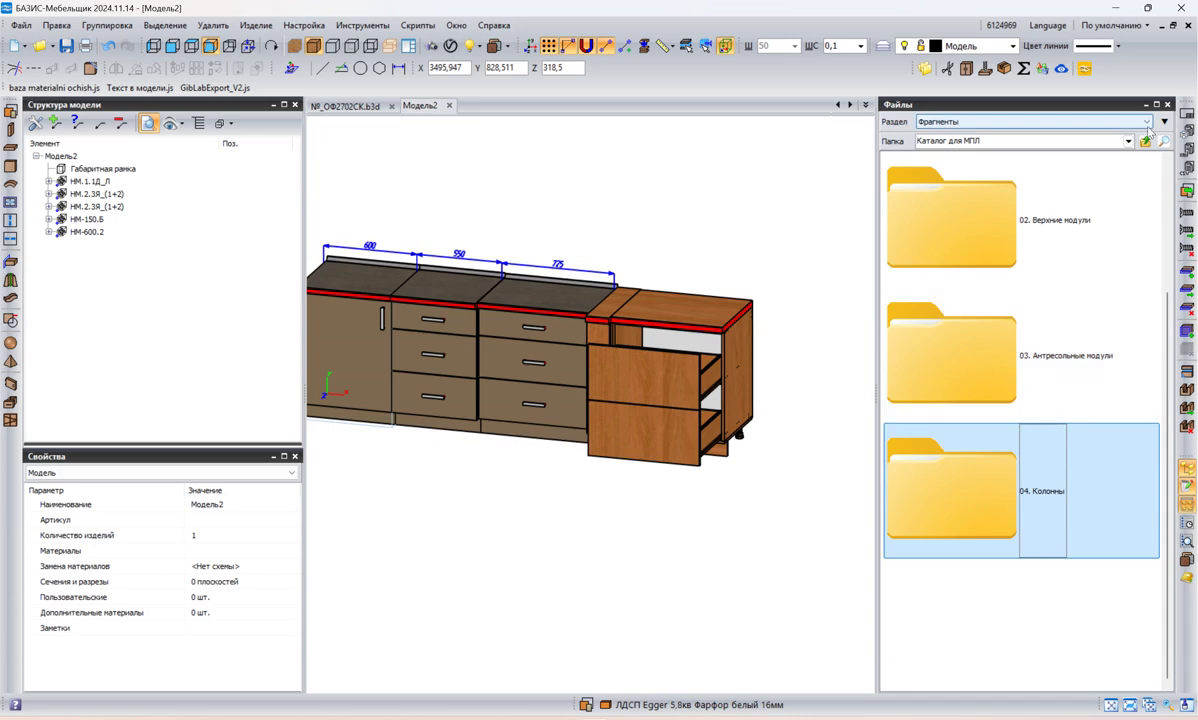
pyautogui.click(1146, 142)
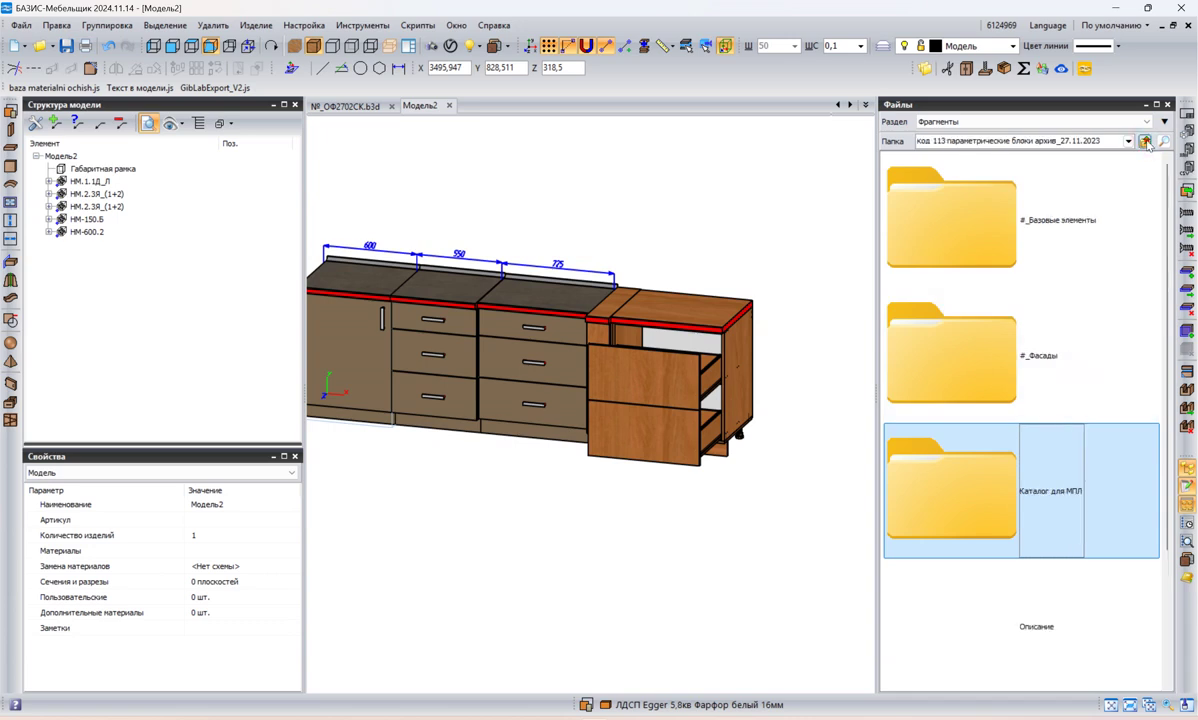
pyautogui.click(1146, 142)
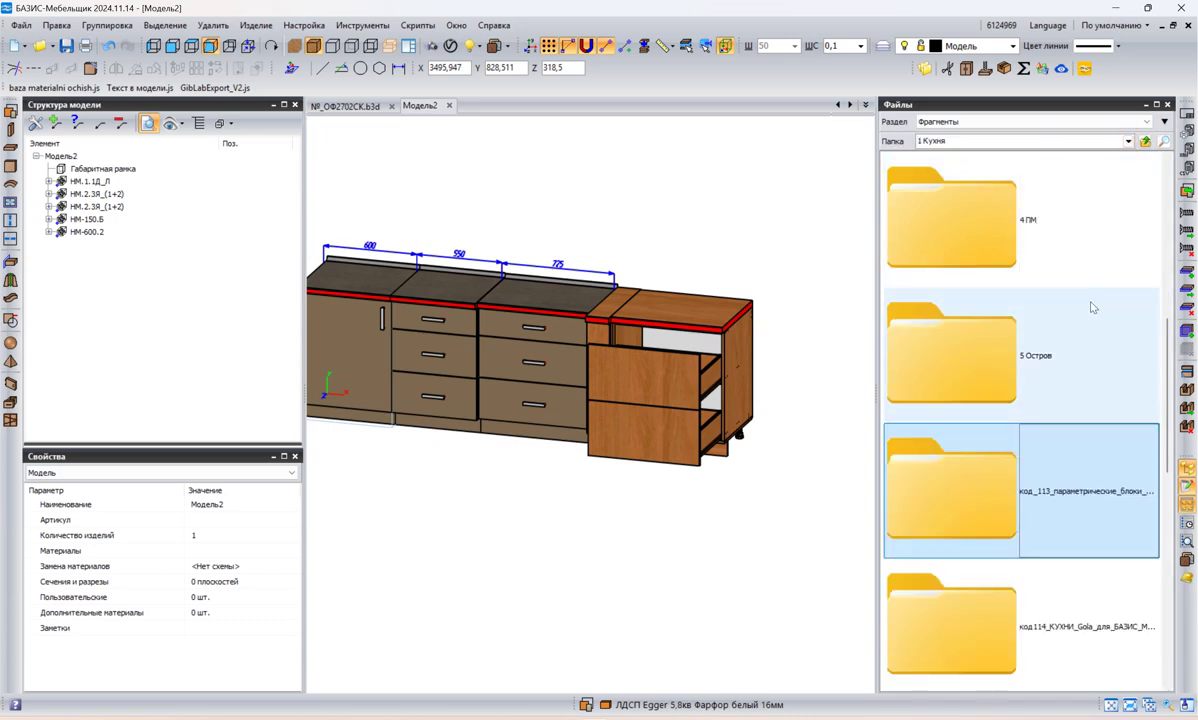
pyautogui.keyDown('ctrl'); pyautogui.scroll(-3, 1081, 306); pyautogui.keyUp('ctrl')
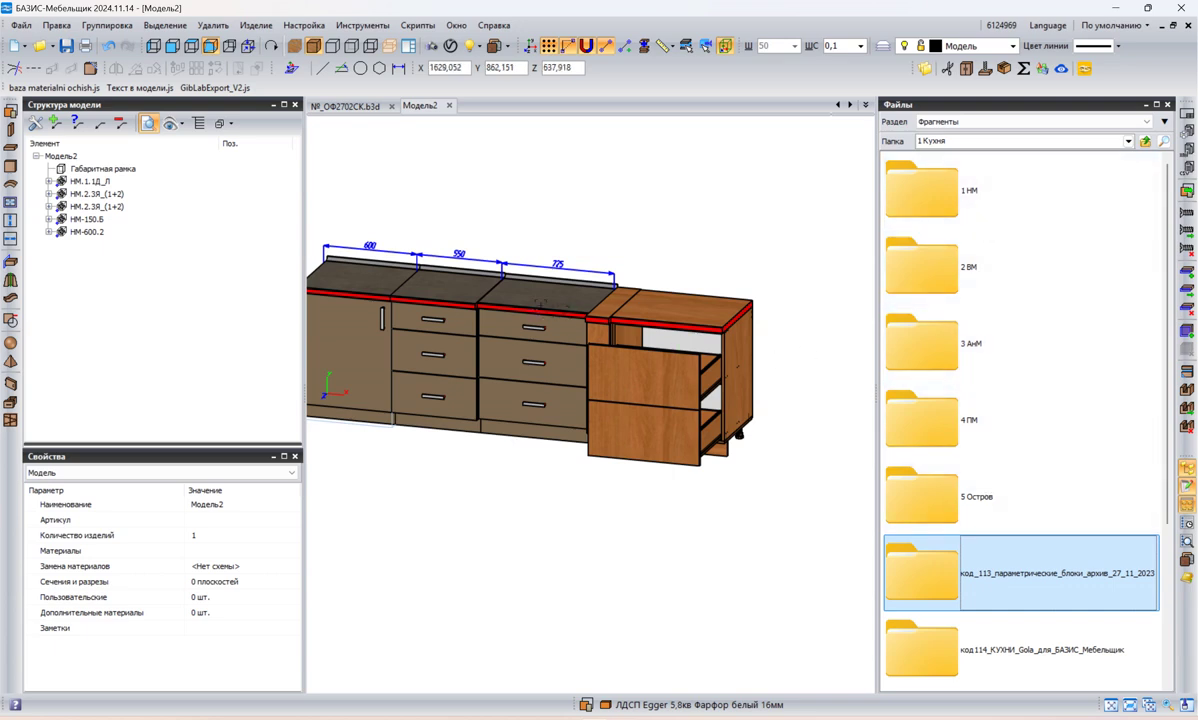
# - Examine the base cabinet row from the side, above and front, including the countertop joints and side panel
pyautogui.moveTo(622, 263); pyautogui.dragTo(703, 265, button='middle')
pyautogui.scroll(4, 587, 285)
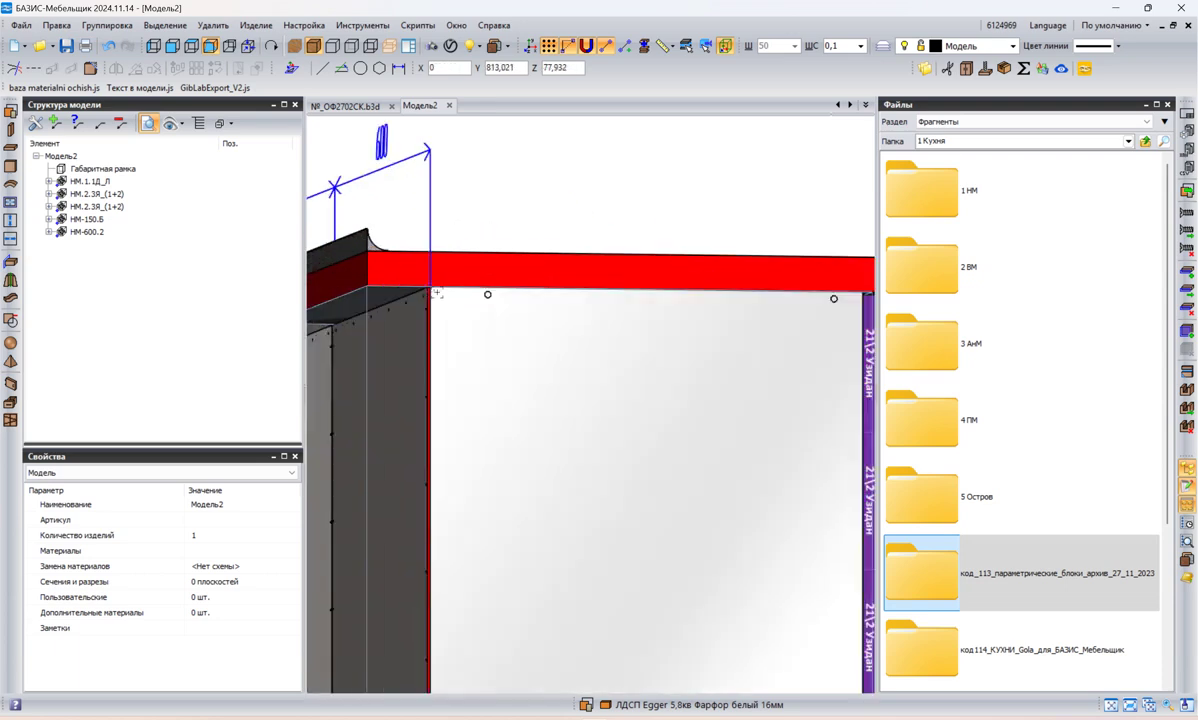
pyautogui.scroll(-3, 595, 278)
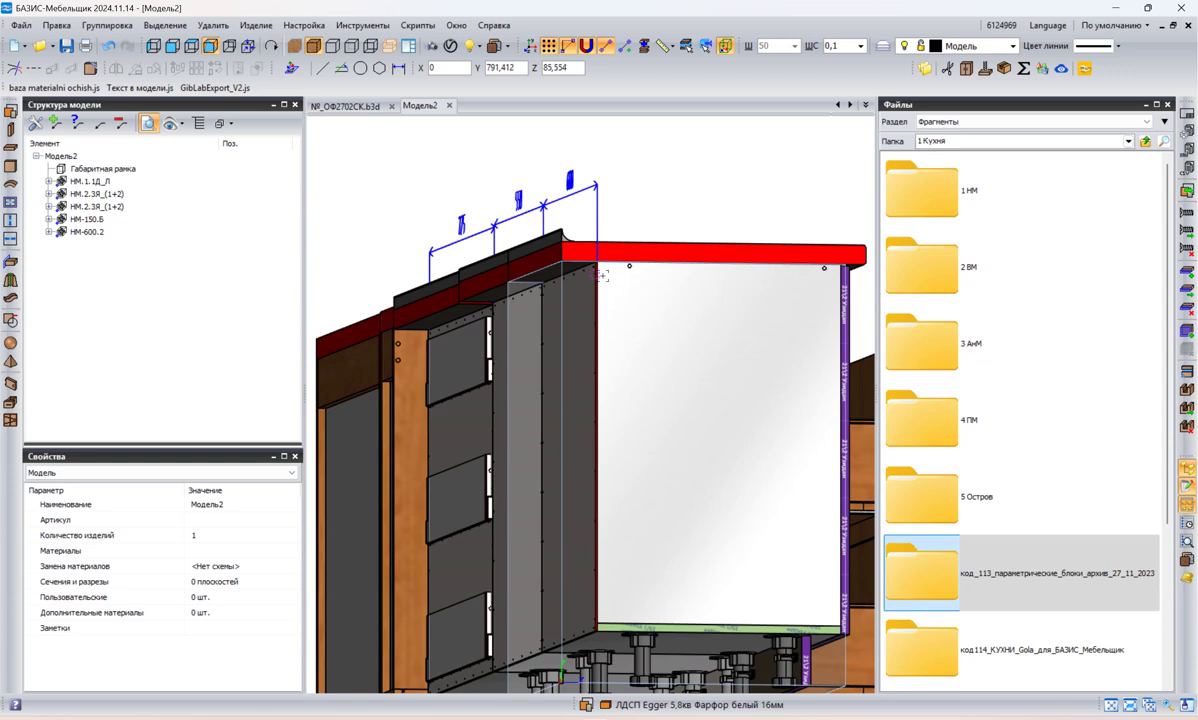
pyautogui.moveTo(684, 205); pyautogui.dragTo(573, 275, button='middle')
pyautogui.moveTo(705, 291); pyautogui.dragTo(614, 263, button='middle')
pyautogui.scroll(-3, 614, 263)
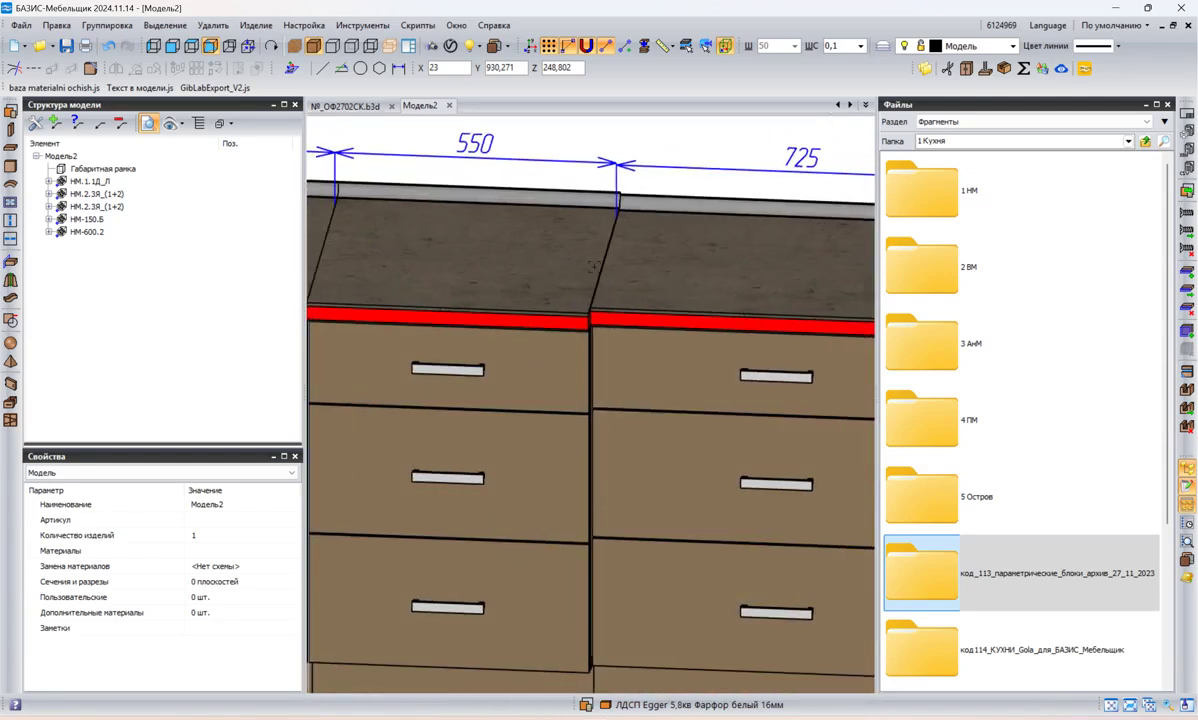
pyautogui.middleClick(632, 175)
pyautogui.click(632, 175)
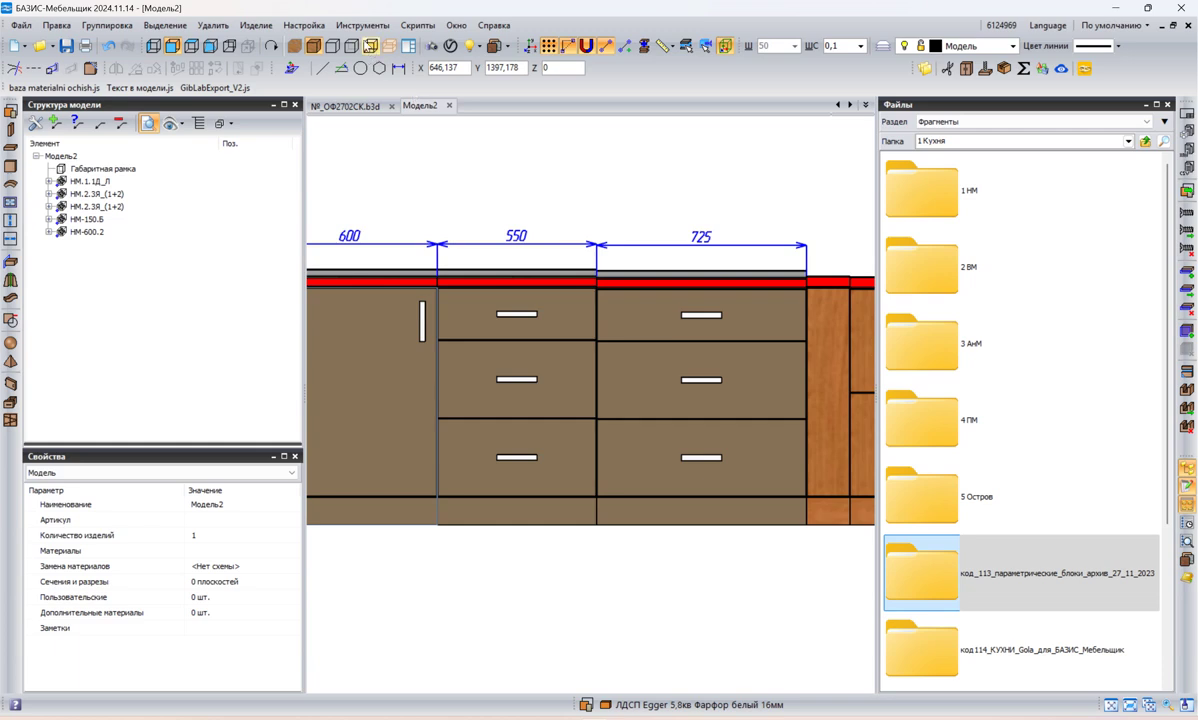
# - Display the cabinet row as wireframe to inspect the drawers and internal hardware, and restore the shaded display
pyautogui.click(351, 45)
pyautogui.scroll(5, 697, 280)
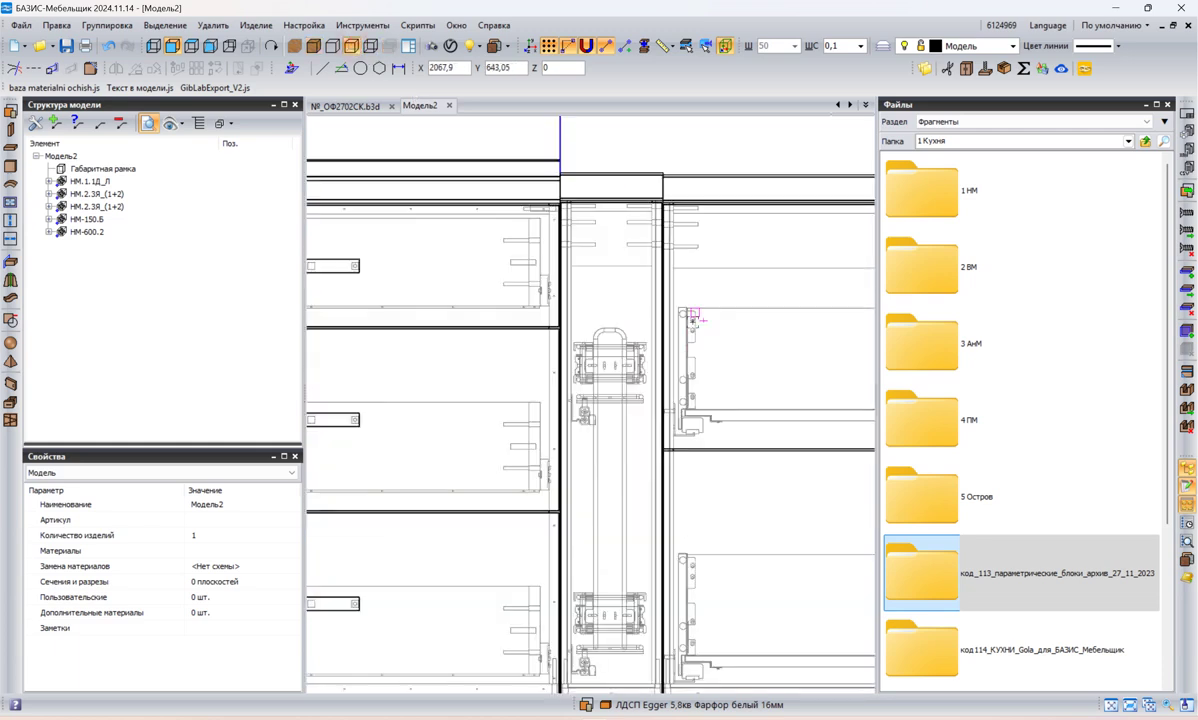
pyautogui.scroll(-5, 694, 391)
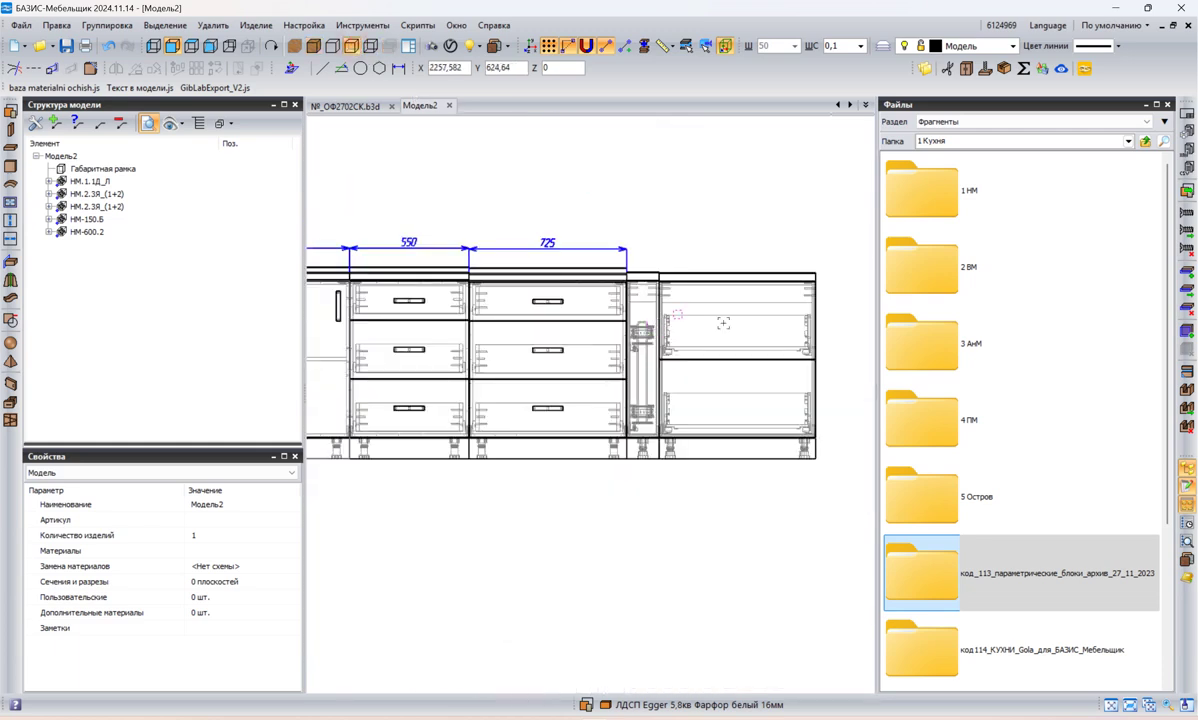
pyautogui.moveTo(728, 236)
pyautogui.mouseDown(button='middle')
pyautogui.moveTo(701, 267)
pyautogui.moveTo(713, 255)
pyautogui.mouseUp(button='middle')
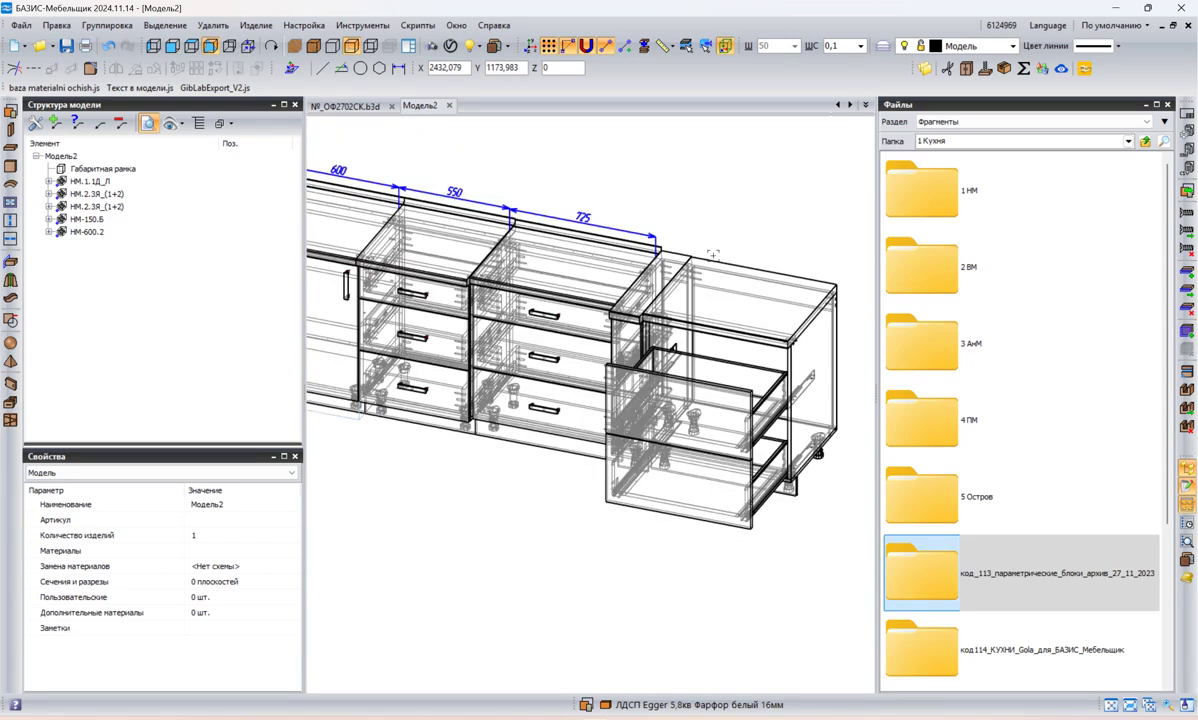
pyautogui.click(314, 47)
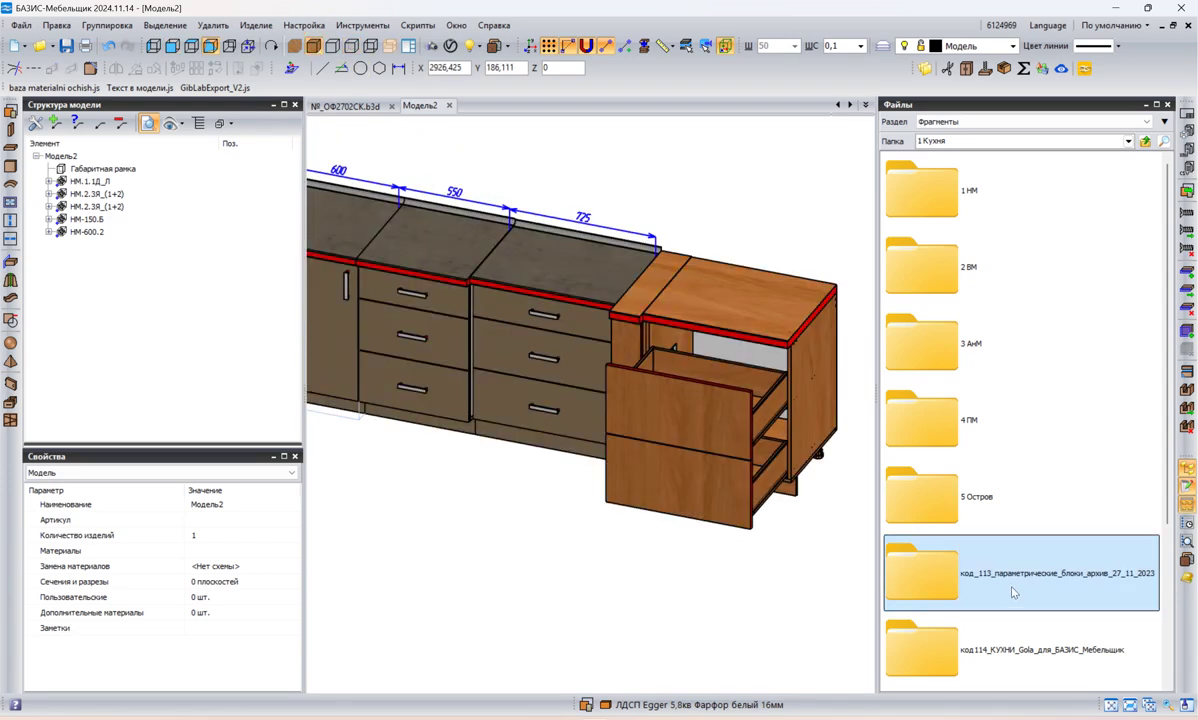
# - Open the код114_КУХНИ_Gola_для_БАЗИС_Мебельщик folder and go down to its КУХНИ-Gola Модули subfolder
pyautogui.scroll(-3, 1025, 577)
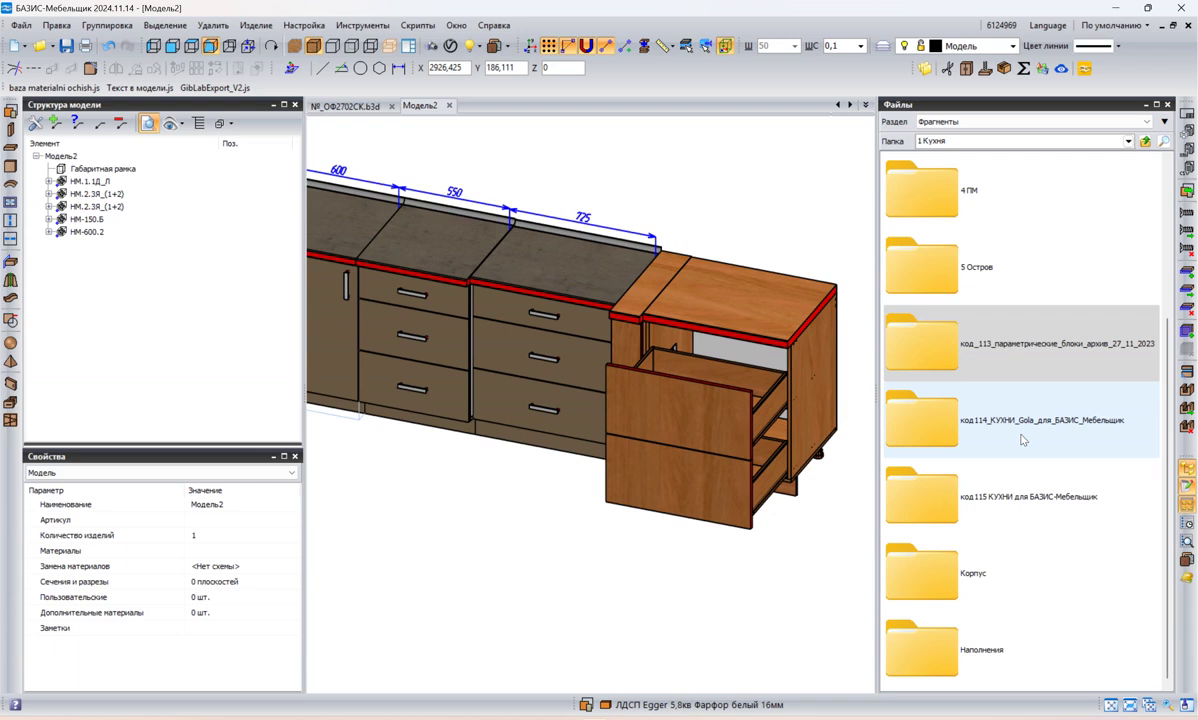
pyautogui.doubleClick(1022, 438)
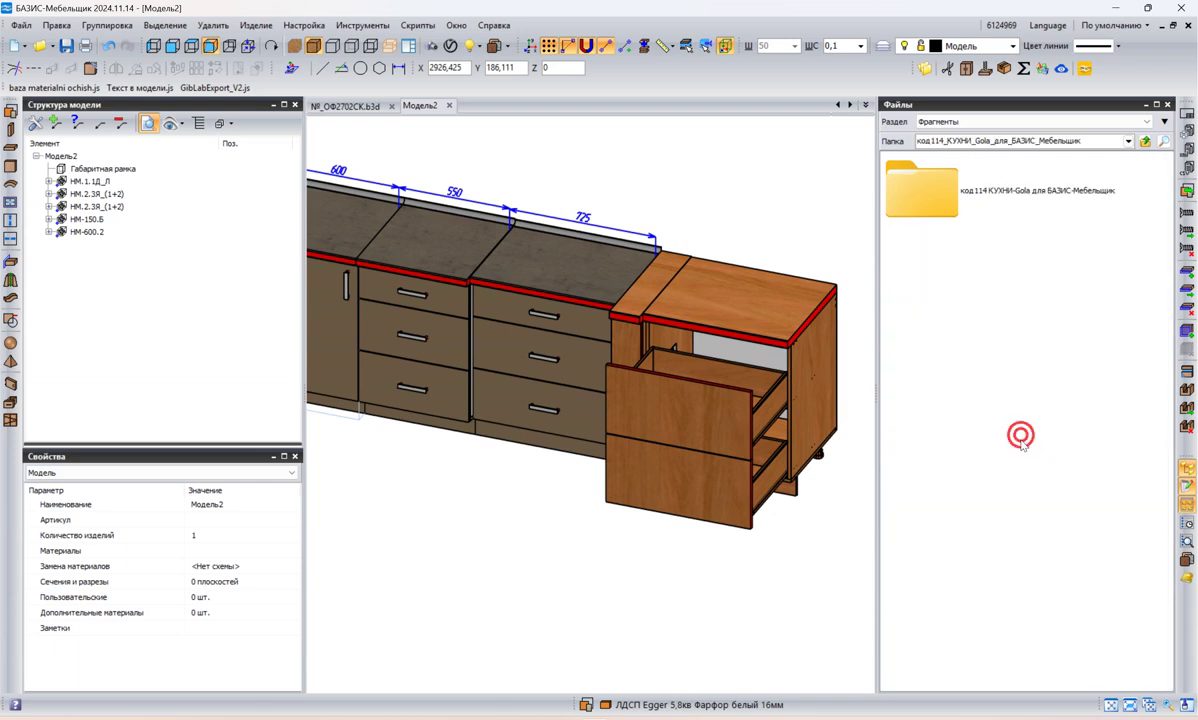
pyautogui.doubleClick(996, 200)
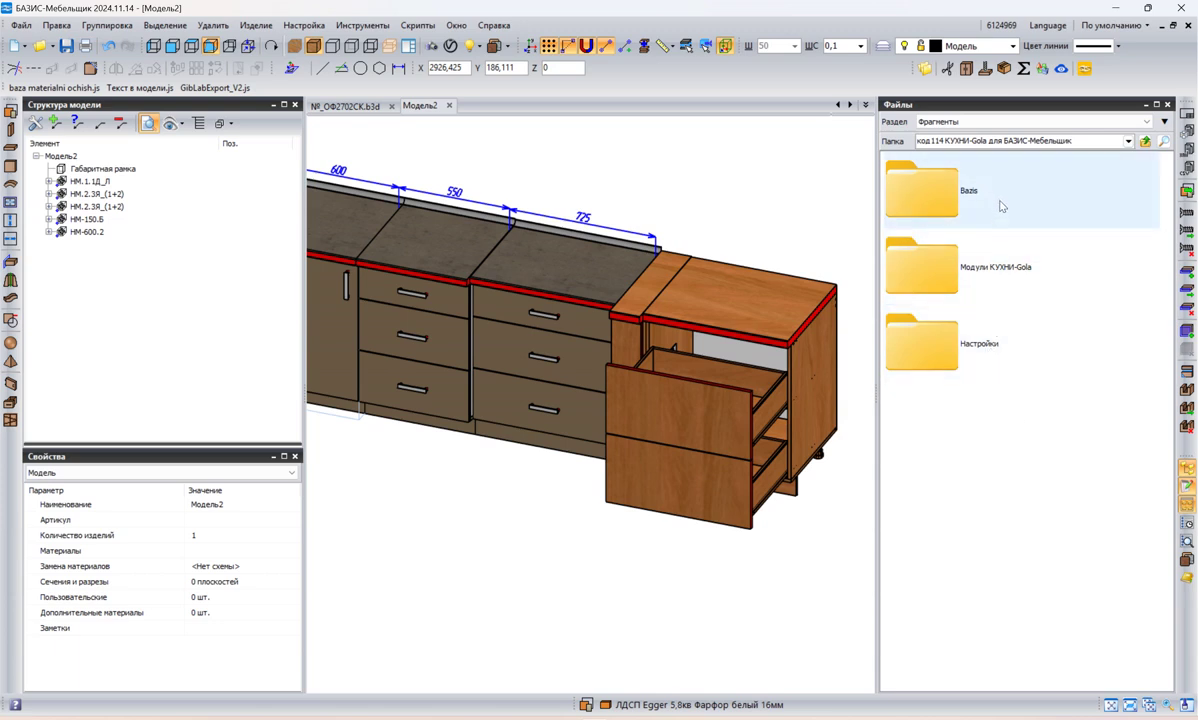
pyautogui.doubleClick(1009, 283)
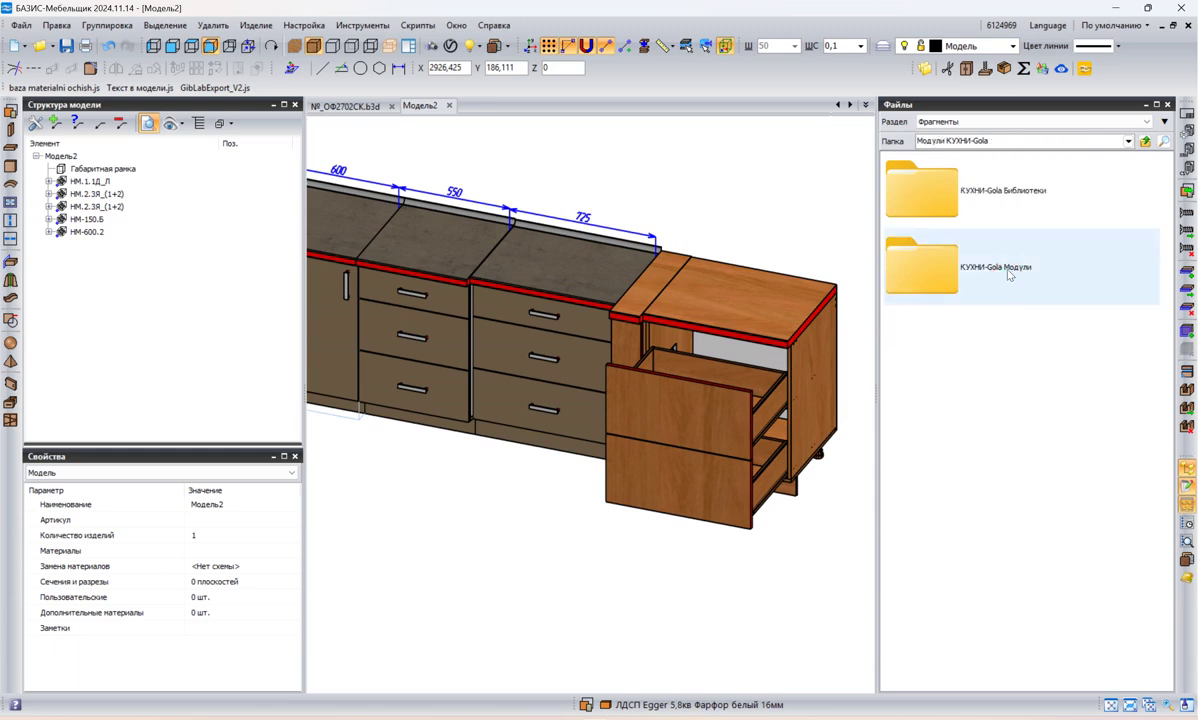
pyautogui.doubleClick(1012, 272)
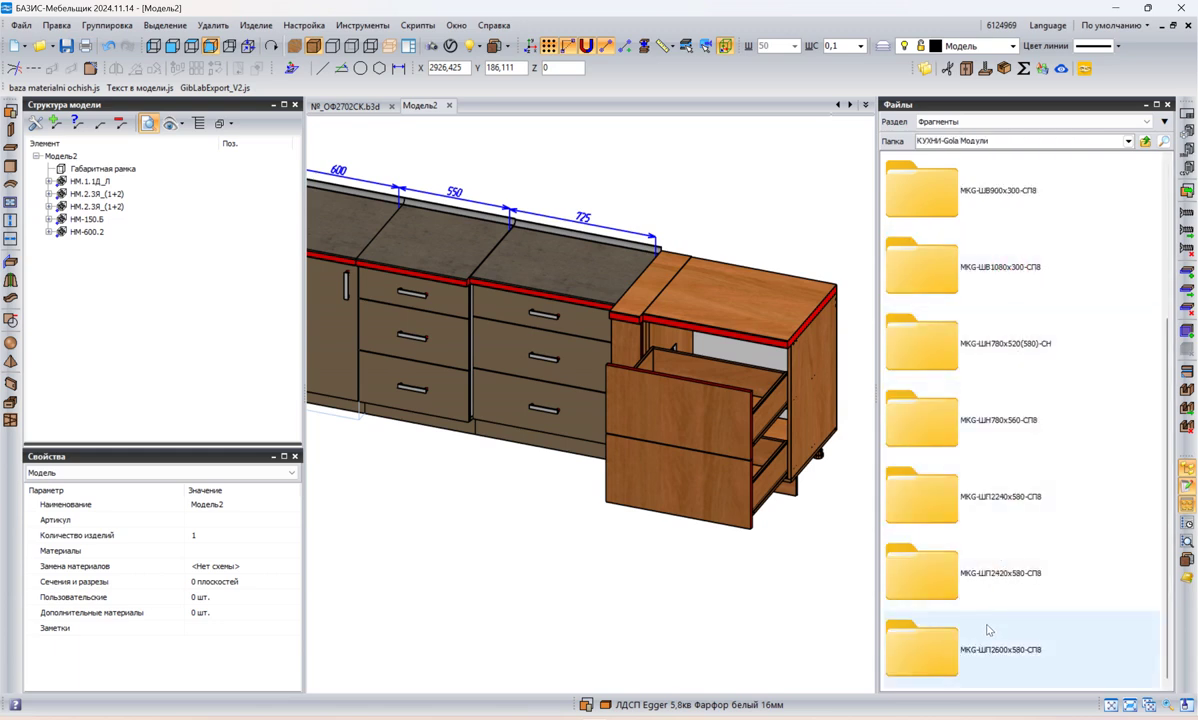
# - Open MKG-ШП2420x580-СП8 and look through the ШП2420x580-СП8-ДухШкаф subfolders of tall oven cabinets
pyautogui.doubleClick(940, 565)
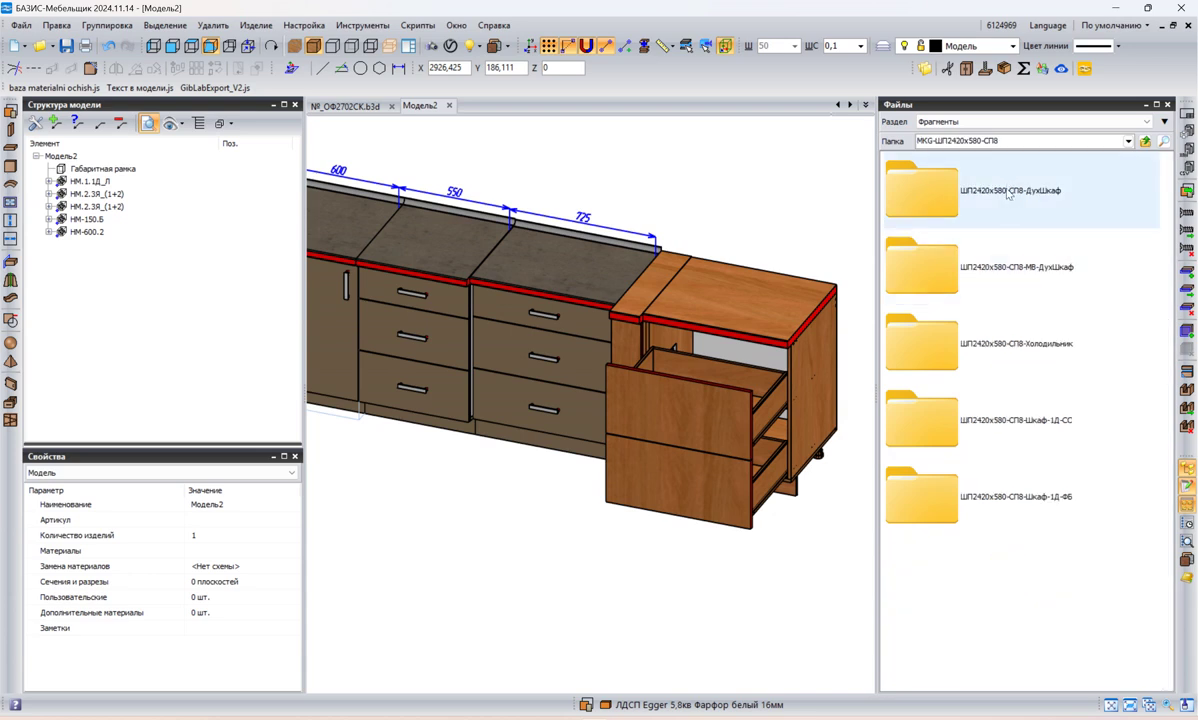
pyautogui.doubleClick(1003, 190)
pyautogui.doubleClick(1001, 191)
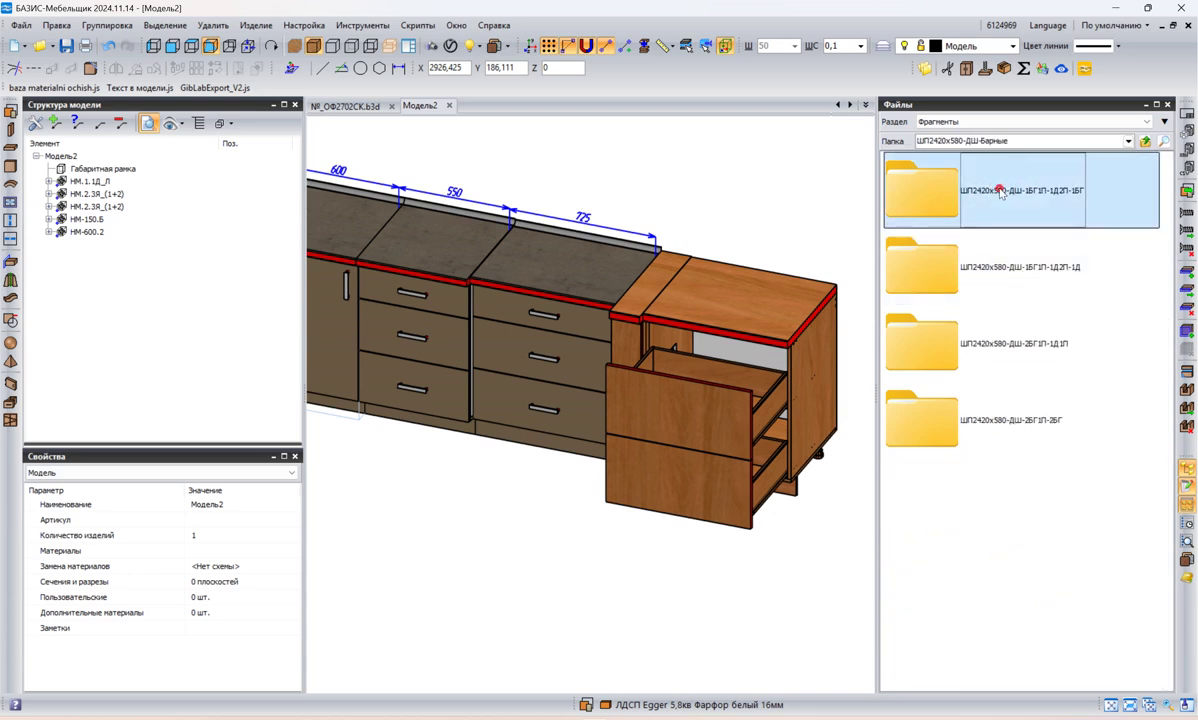
pyautogui.doubleClick(1001, 191)
pyautogui.click(1150, 142)
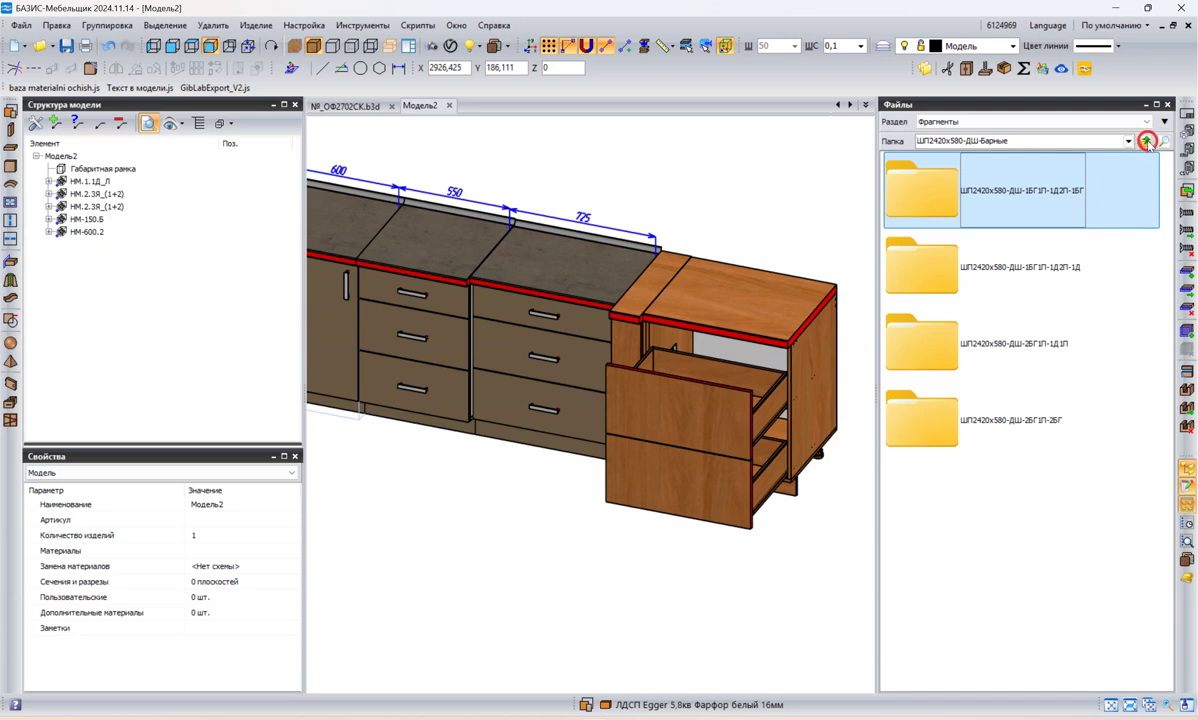
pyautogui.click(1146, 143)
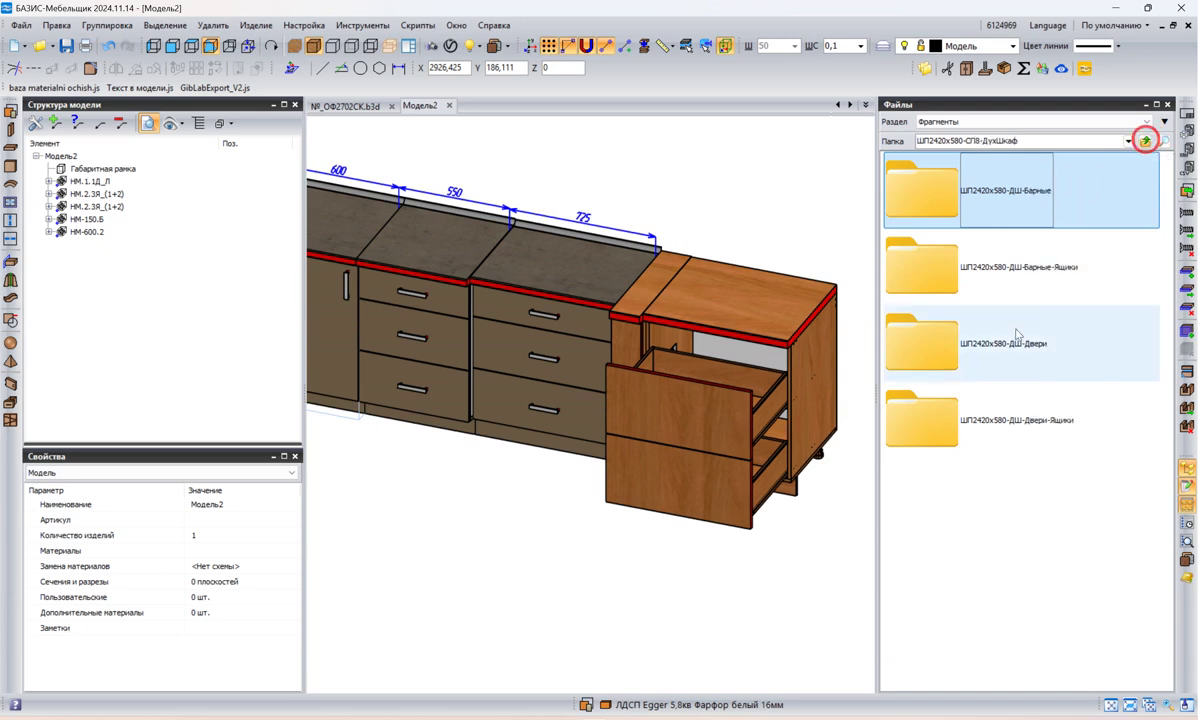
pyautogui.doubleClick(957, 268)
pyautogui.click(1146, 142)
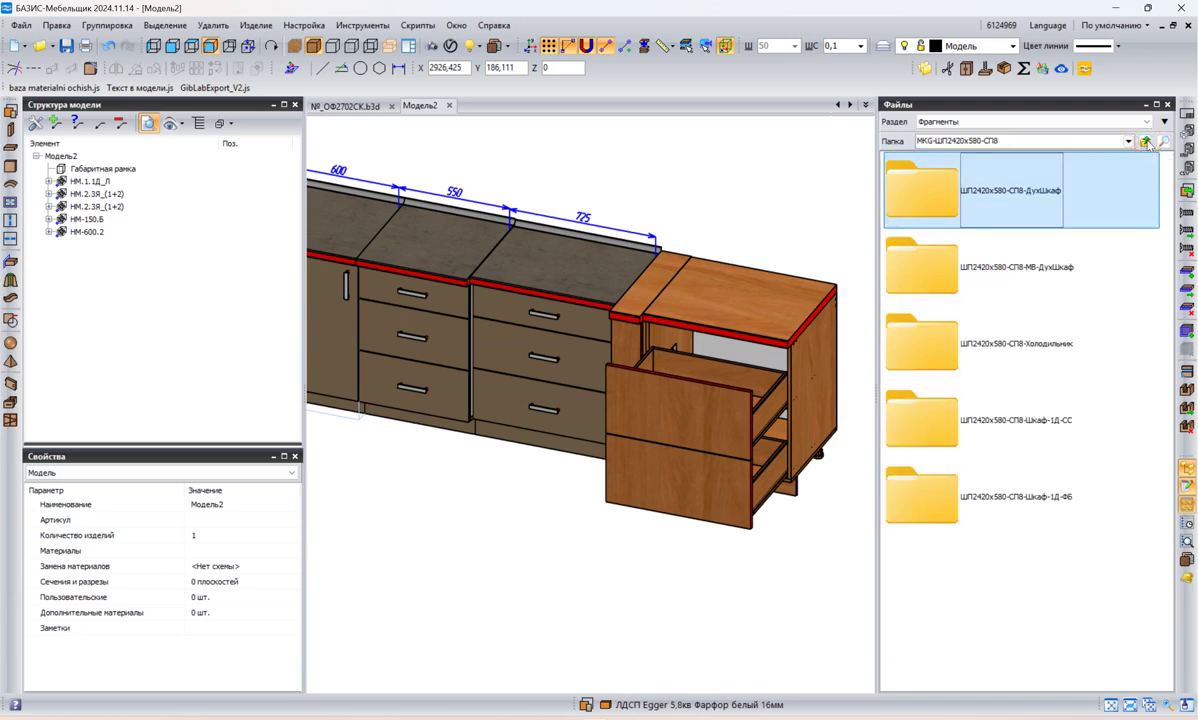
# - Return to КУХНИ-Gola Модули, look at the ШВ360x300-СП8-Барные-1дв wall cabinets, and show the model from the front
pyautogui.click(1146, 142)
pyautogui.scroll(5, 995, 356)
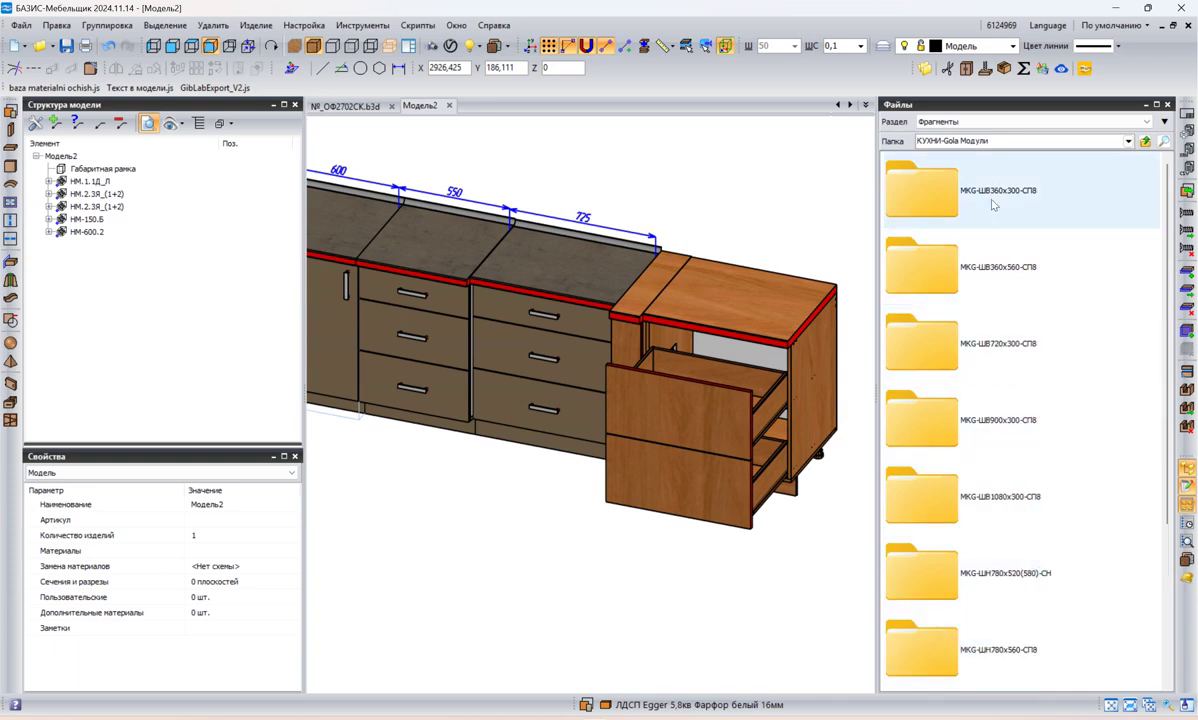
pyautogui.doubleClick(925, 190)
pyautogui.doubleClick(925, 190)
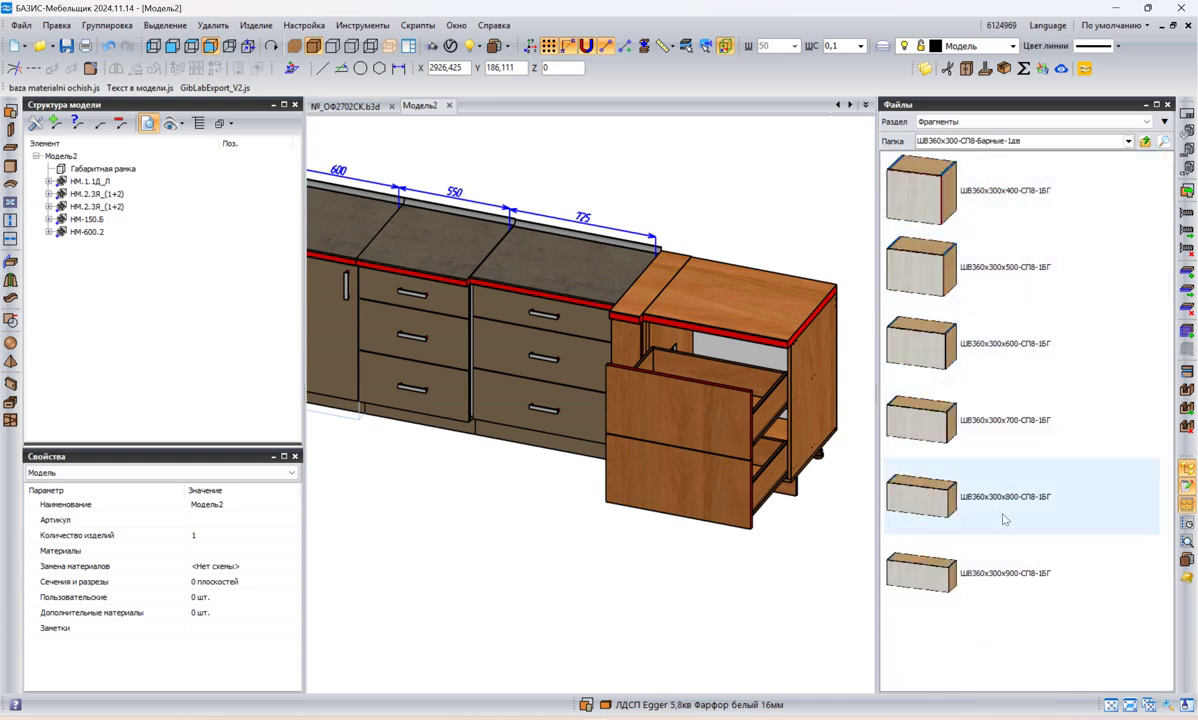
pyautogui.scroll(-3, 670, 215)
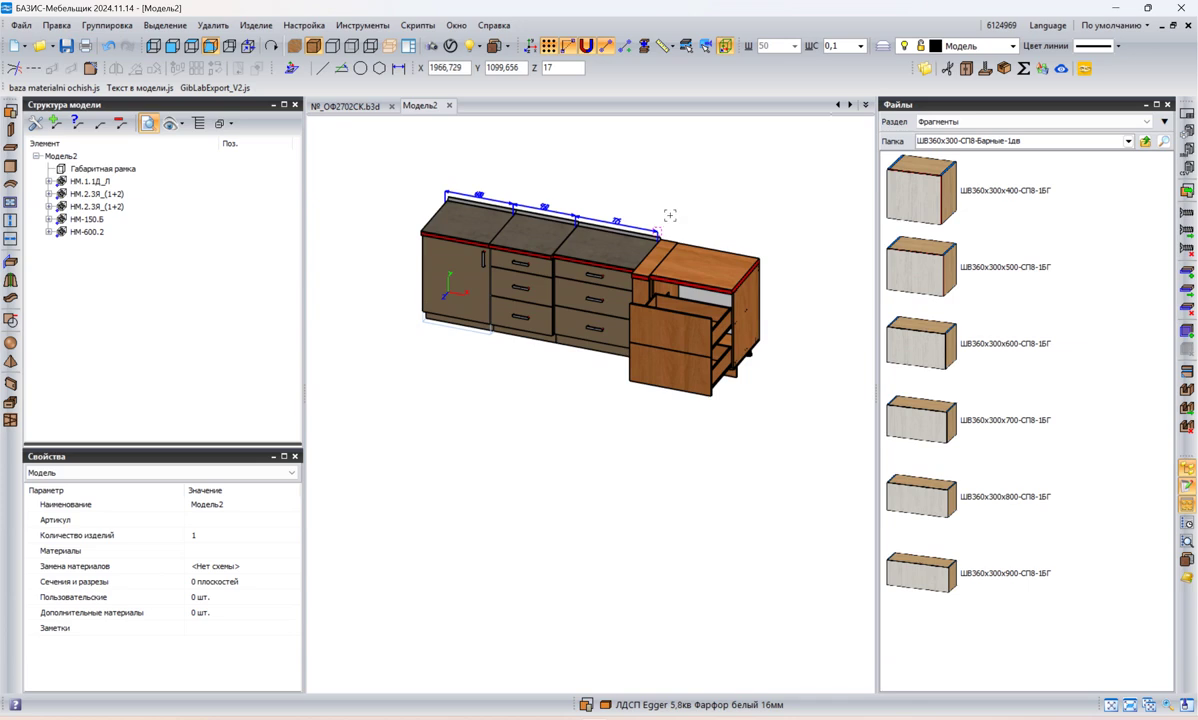
pyautogui.click(690, 180)
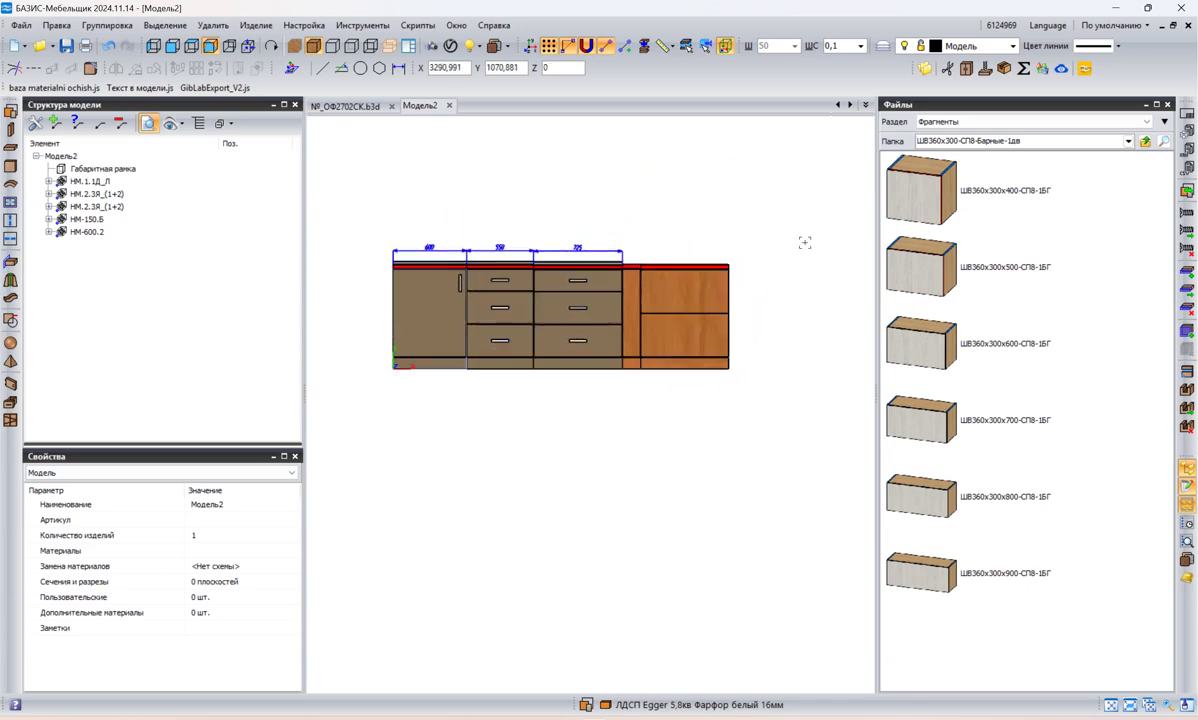
# - Return to the 1 Кухня folder, open 1 НМ корпус inside Корпус, and look through the base cabinet carcasses
pyautogui.doubleClick(1144, 142)
pyautogui.click(1144, 143)
pyautogui.click(1144, 143)
pyautogui.click(1144, 143)
pyautogui.click(1145, 143)
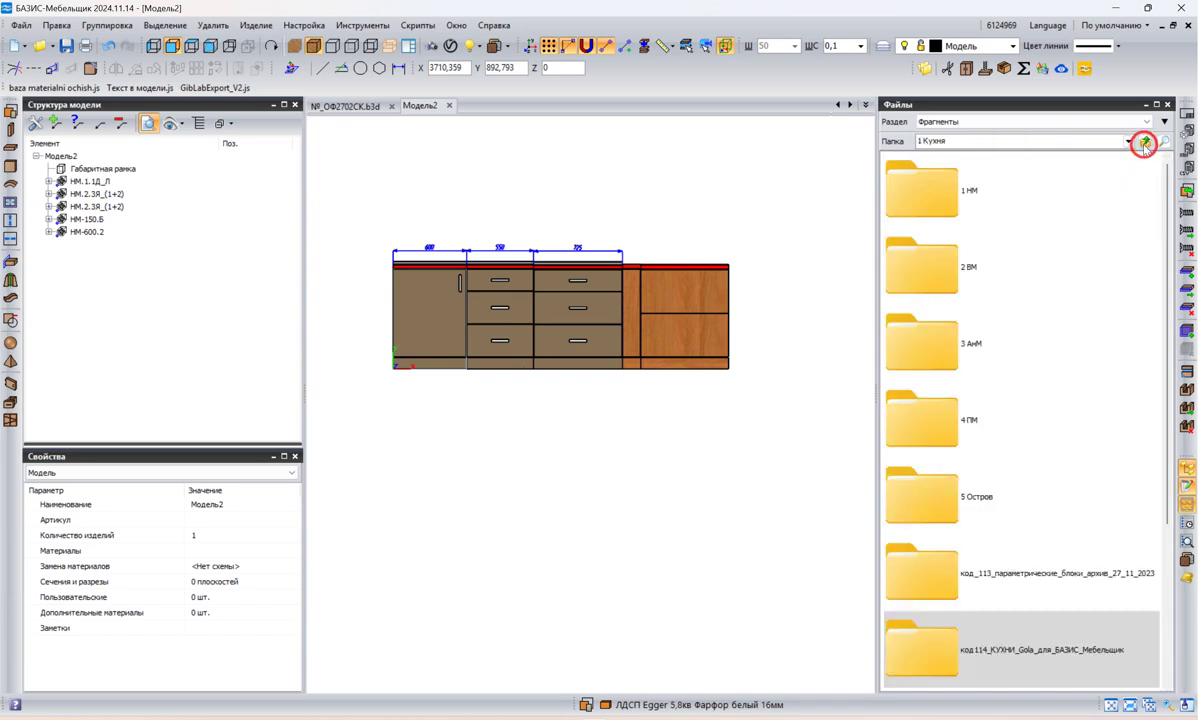
pyautogui.scroll(-3, 1043, 489)
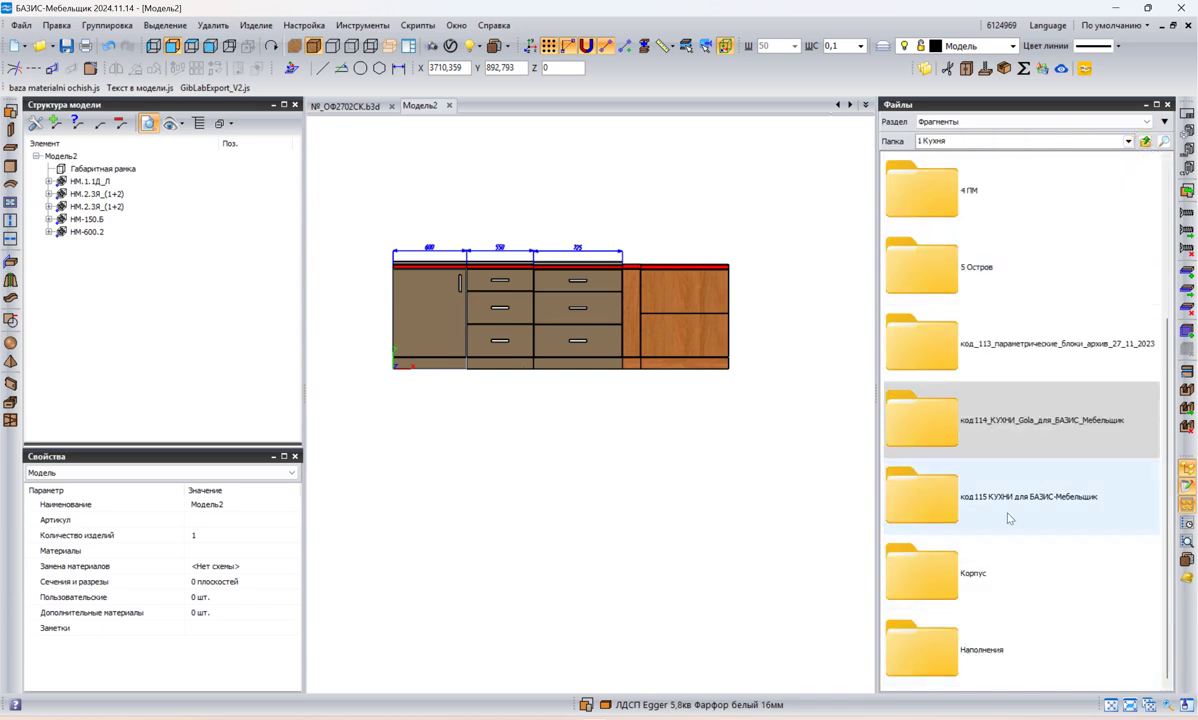
pyautogui.doubleClick(984, 572)
pyautogui.doubleClick(999, 207)
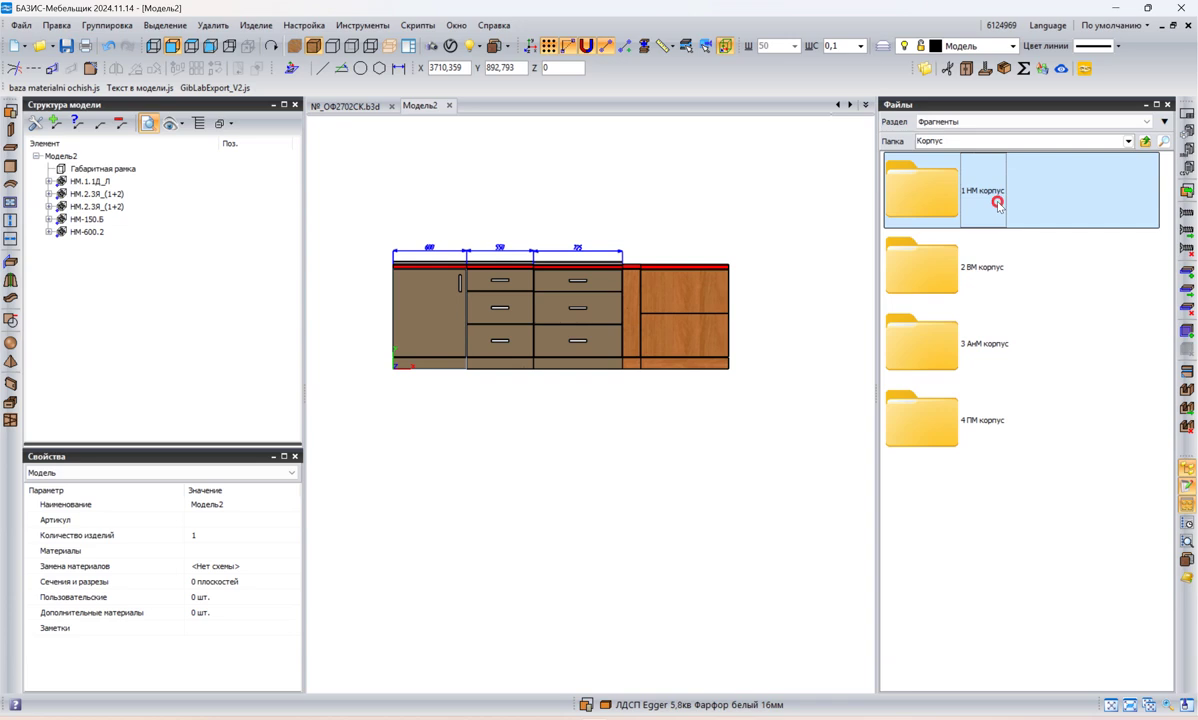
pyautogui.scroll(-5, 1015, 300)
pyautogui.scroll(10, 1013, 391)
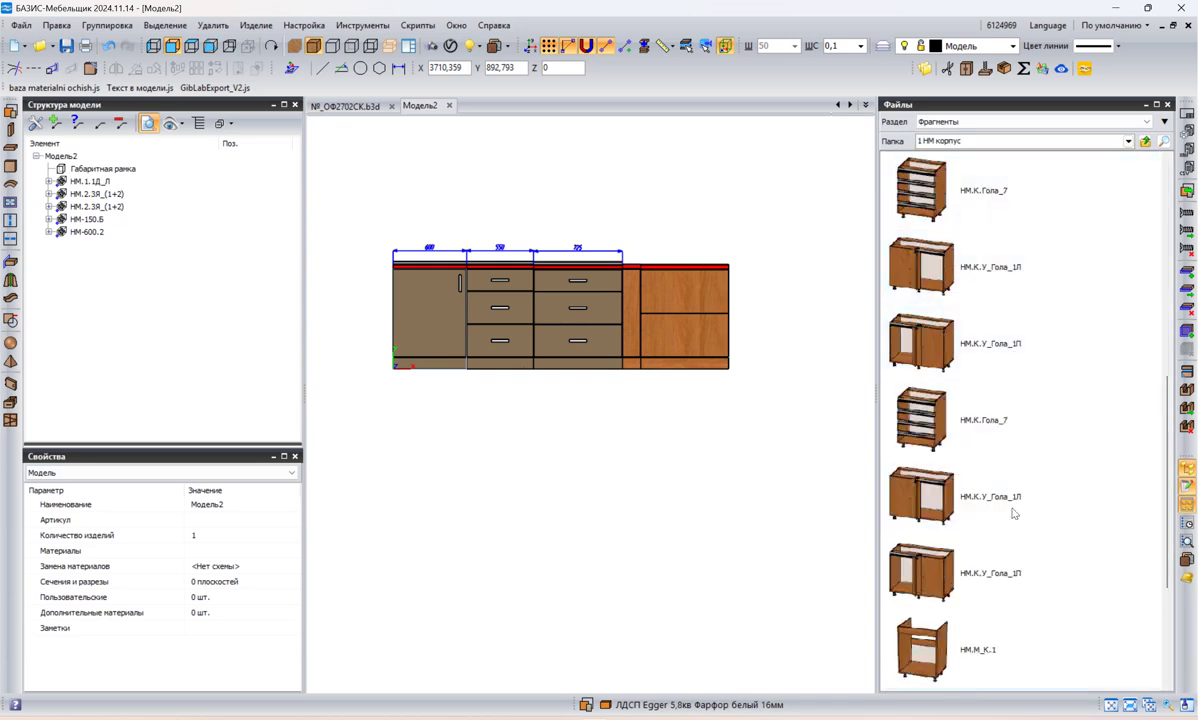
# - Return to Корпус, open the 1 Простой folder of 2 ВМ корпус, and look through its wall cabinet carcasses
pyautogui.click(1145, 141)
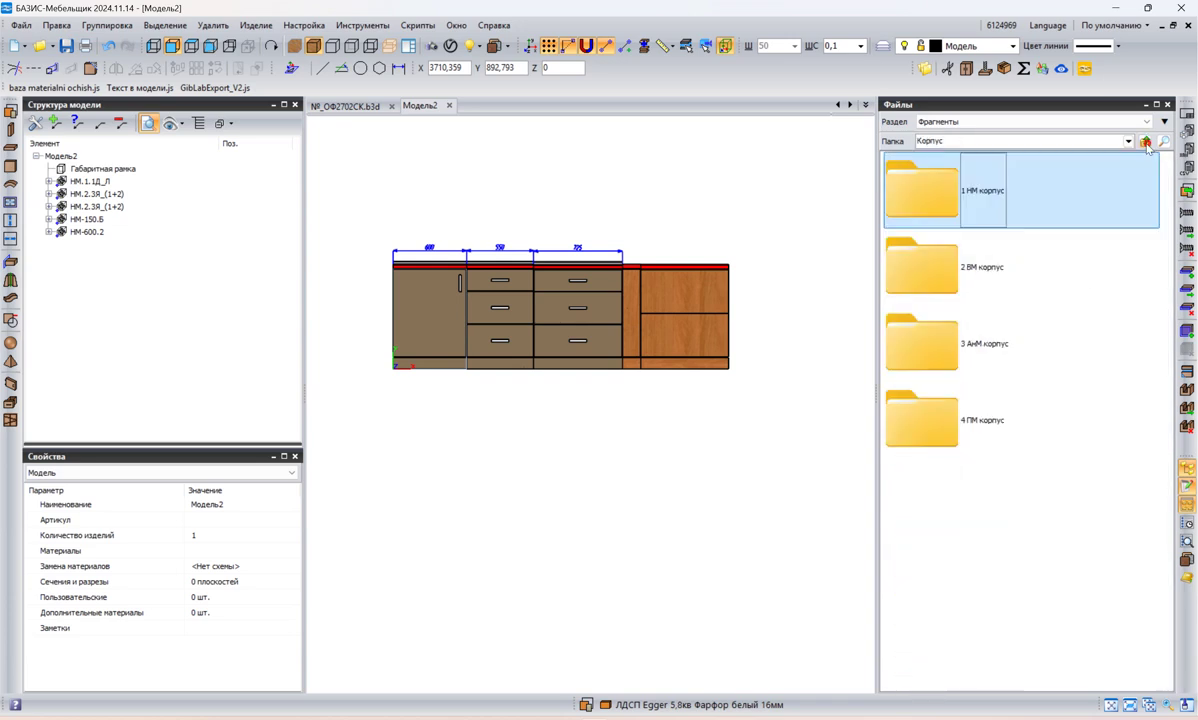
pyautogui.doubleClick(995, 284)
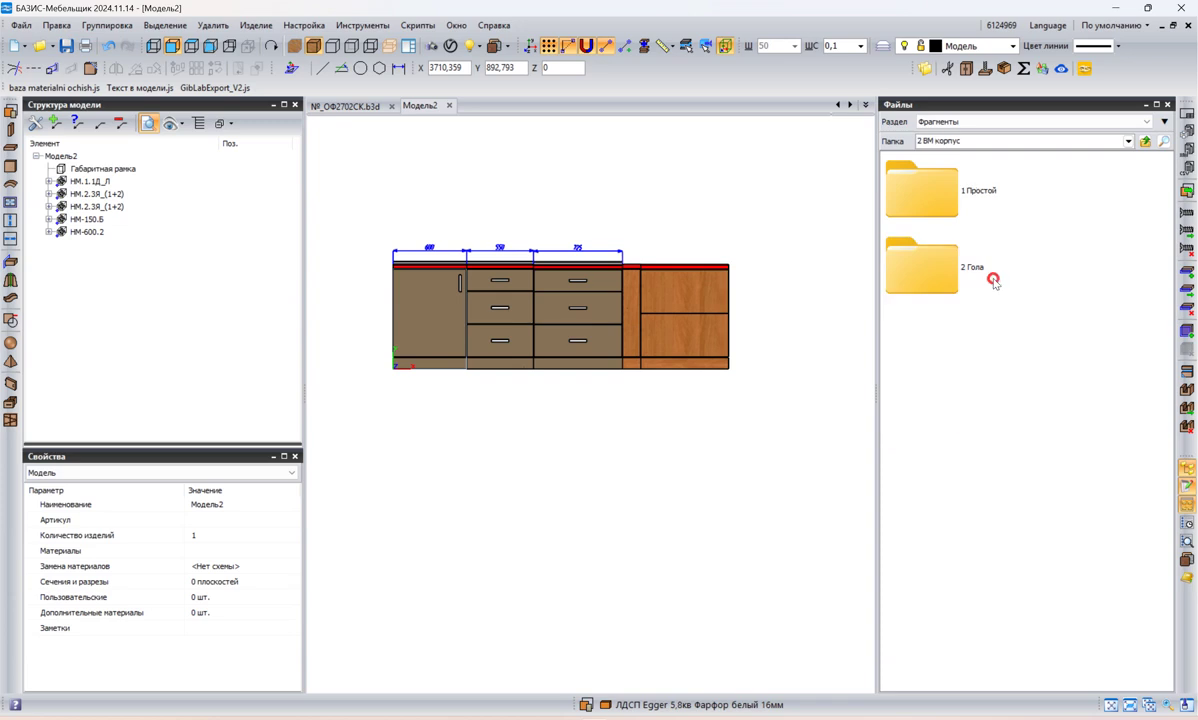
pyautogui.doubleClick(993, 190)
pyautogui.scroll(-5, 993, 300)
pyautogui.scroll(5, 1000, 420)
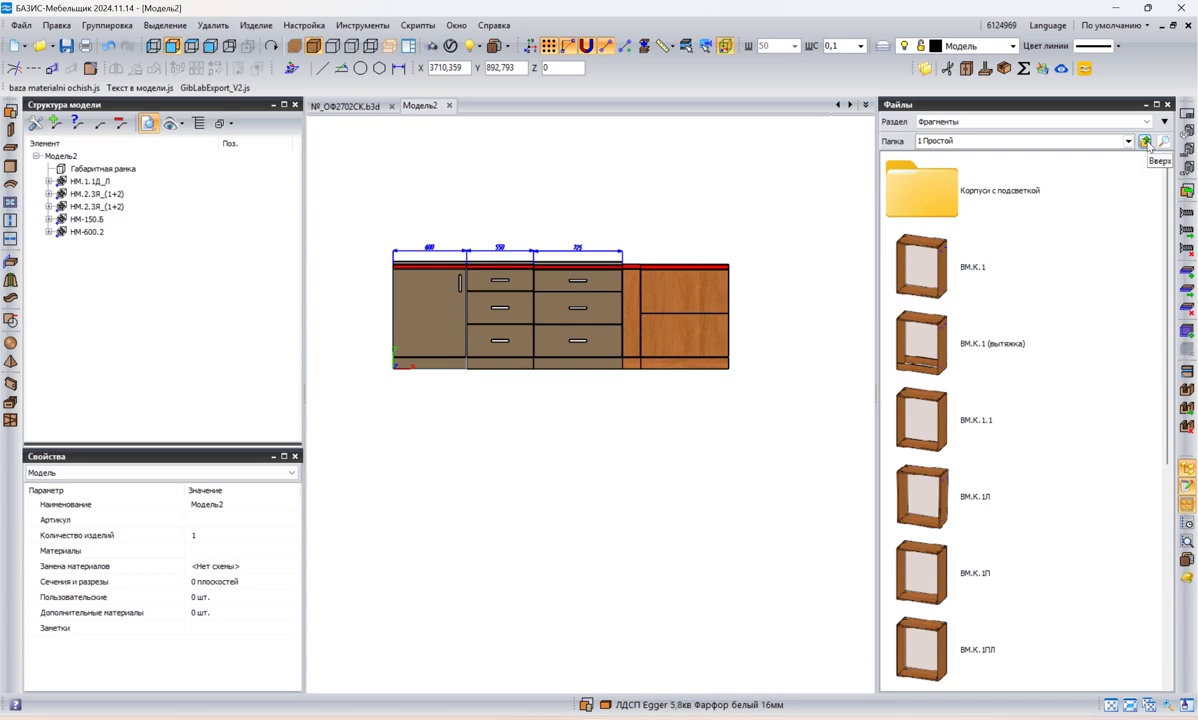
# - Look at the Корпуси с подсветкой subfolders, and open the 2 Гола folder of 2 ВМ корпус to view its carcasses
pyautogui.doubleClick(1004, 197)
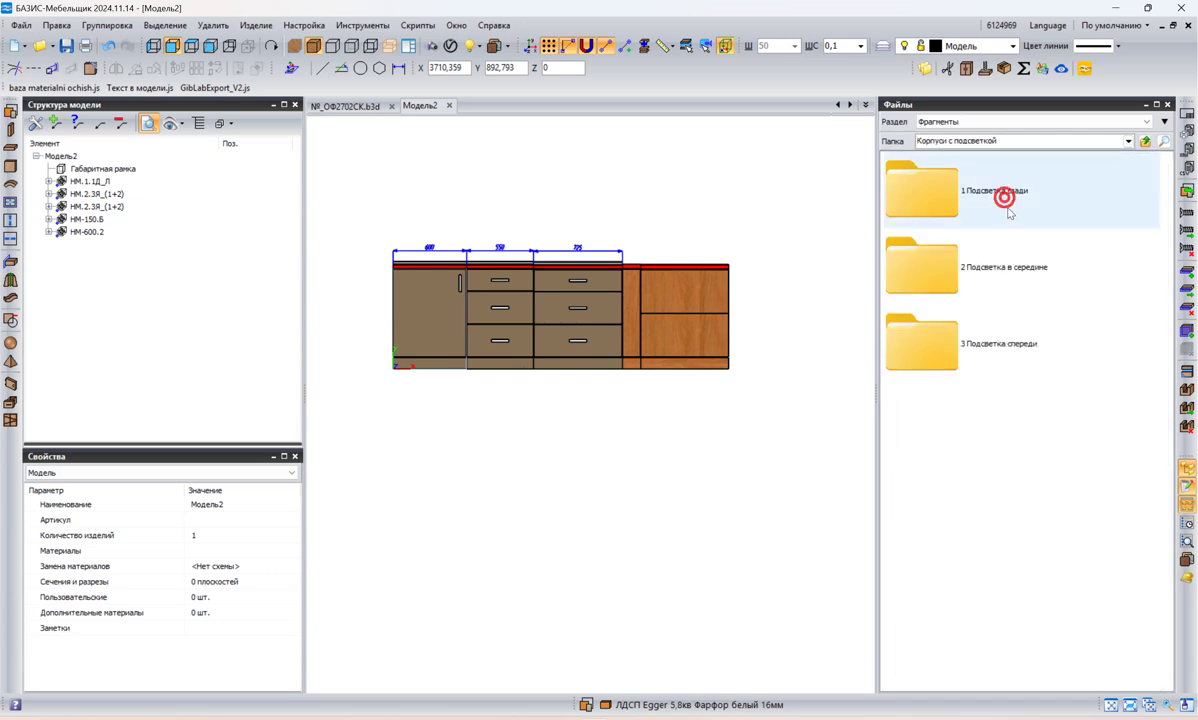
pyautogui.click(1146, 141)
pyautogui.click(1146, 141)
pyautogui.doubleClick(978, 290)
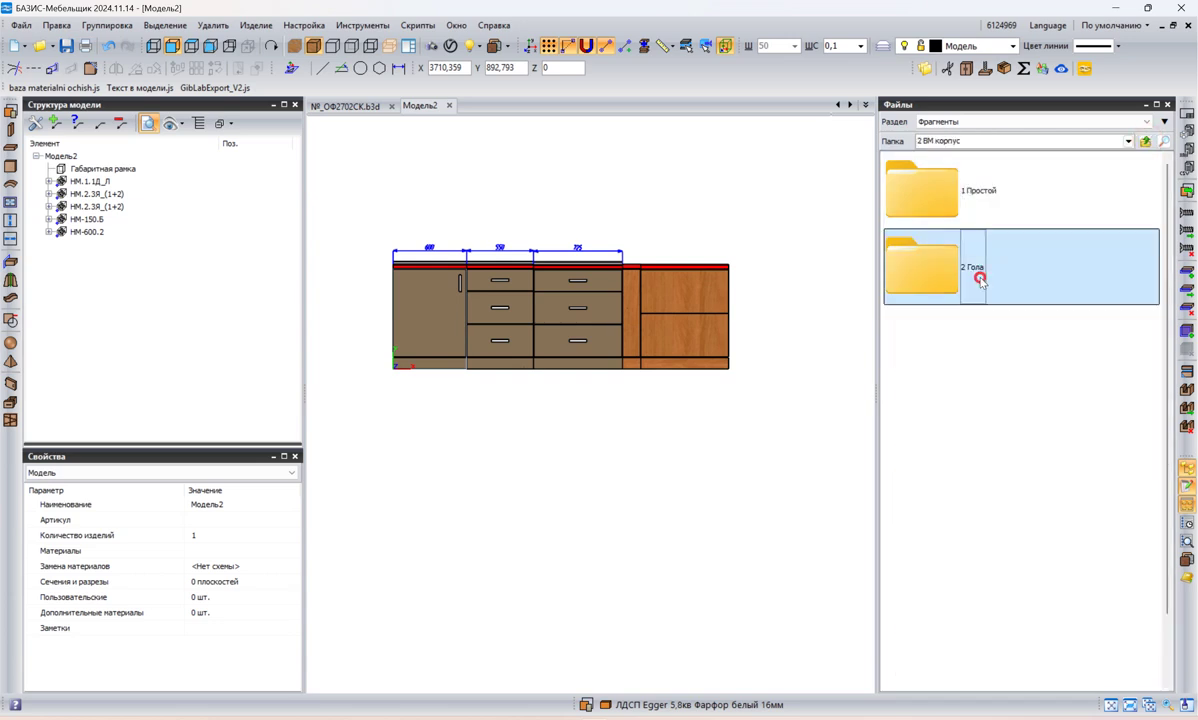
pyautogui.scroll(1, 1030, 338)
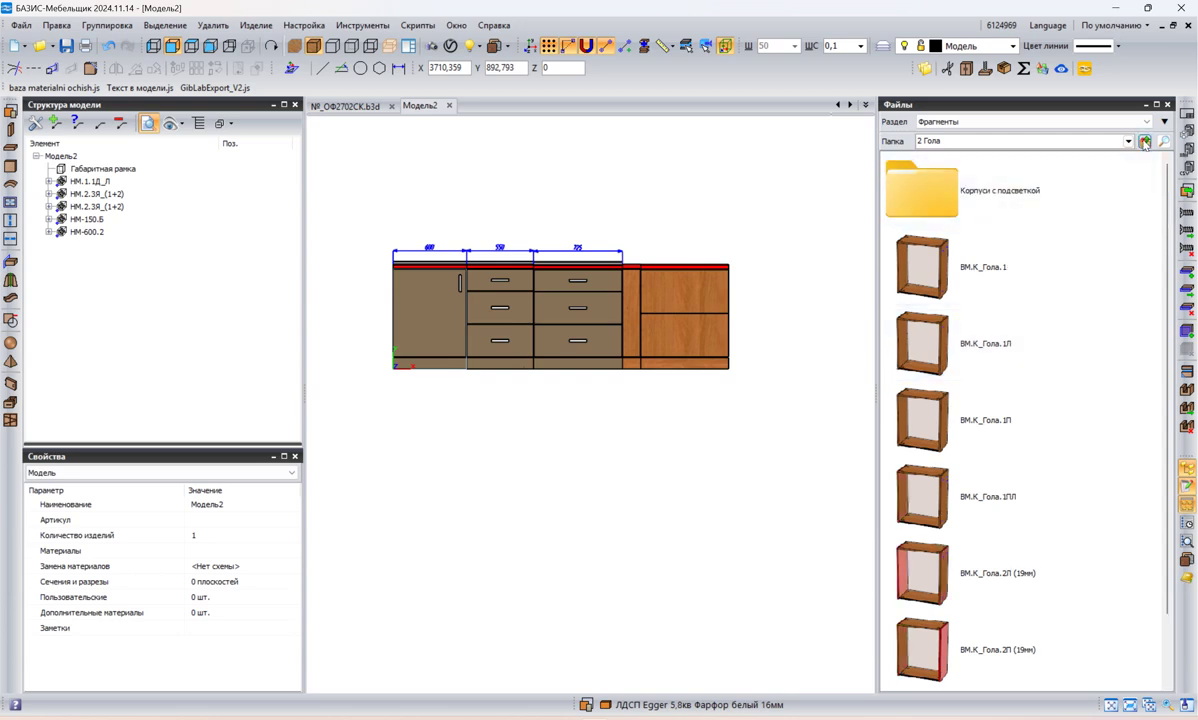
# - Return to Корпус, open the 3 АнМ корпус folder, and look through its carcass fragments
pyautogui.click(1146, 141)
pyautogui.click(1146, 141)
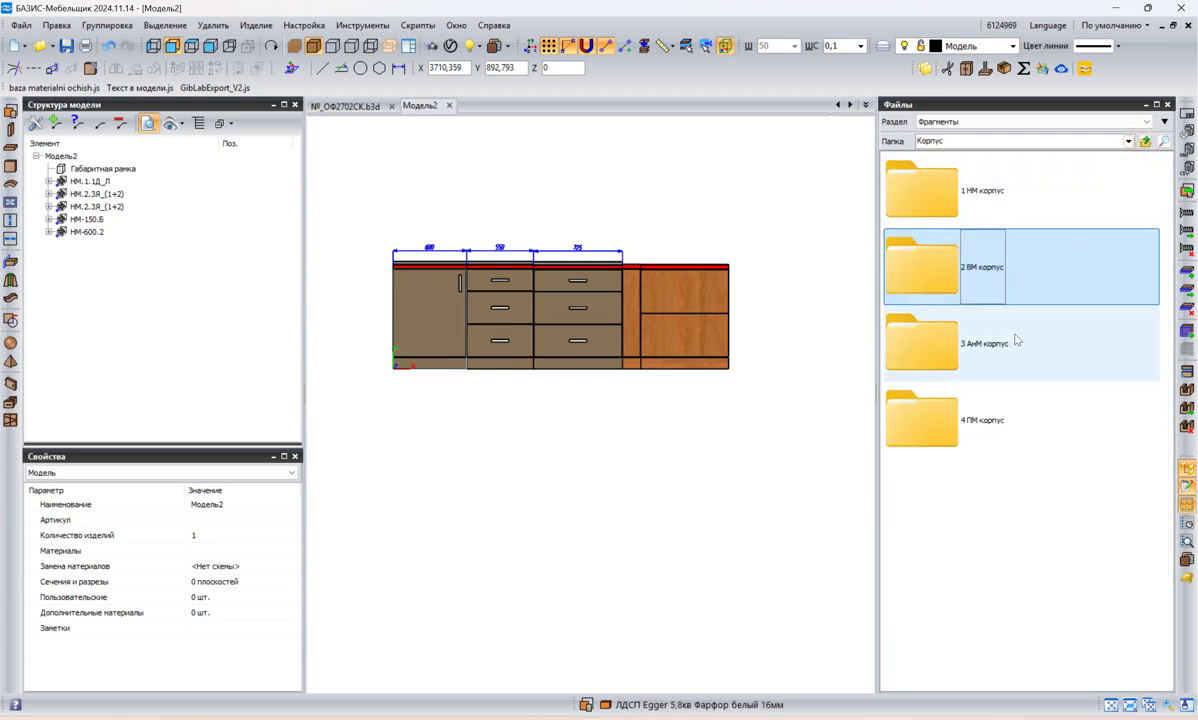
pyautogui.click(1006, 357)
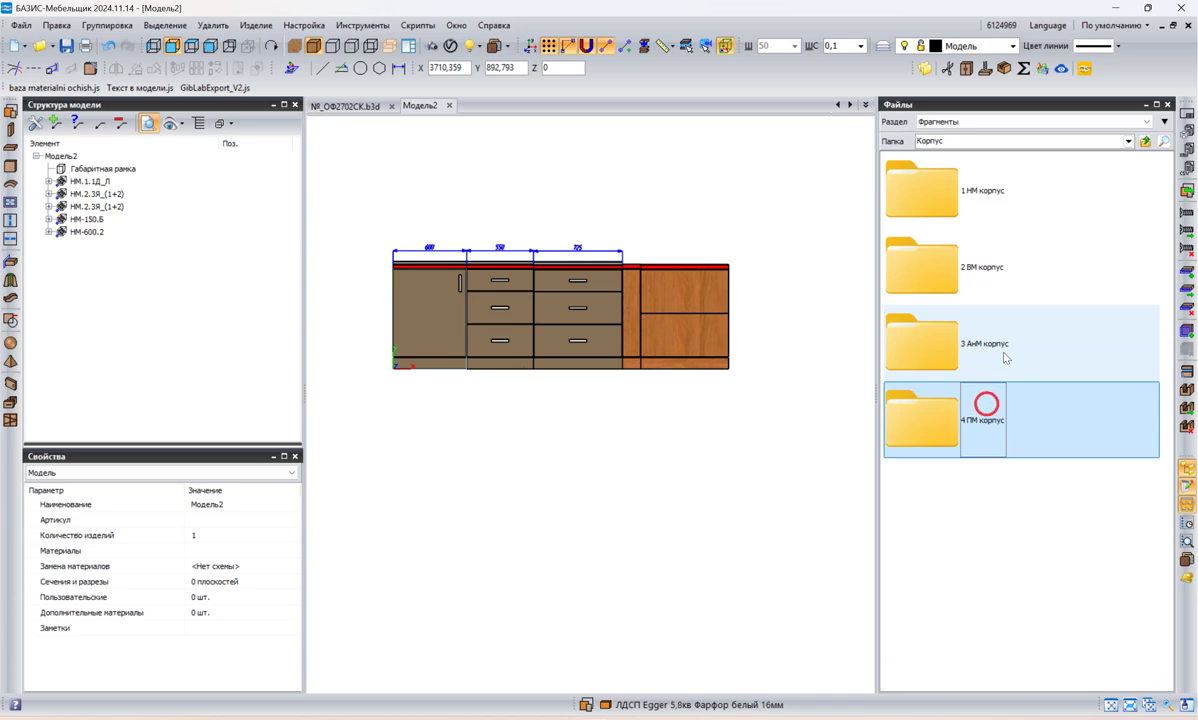
pyautogui.doubleClick(1006, 357)
pyautogui.scroll(-7, 1006, 374)
pyautogui.scroll(7, 1011, 396)
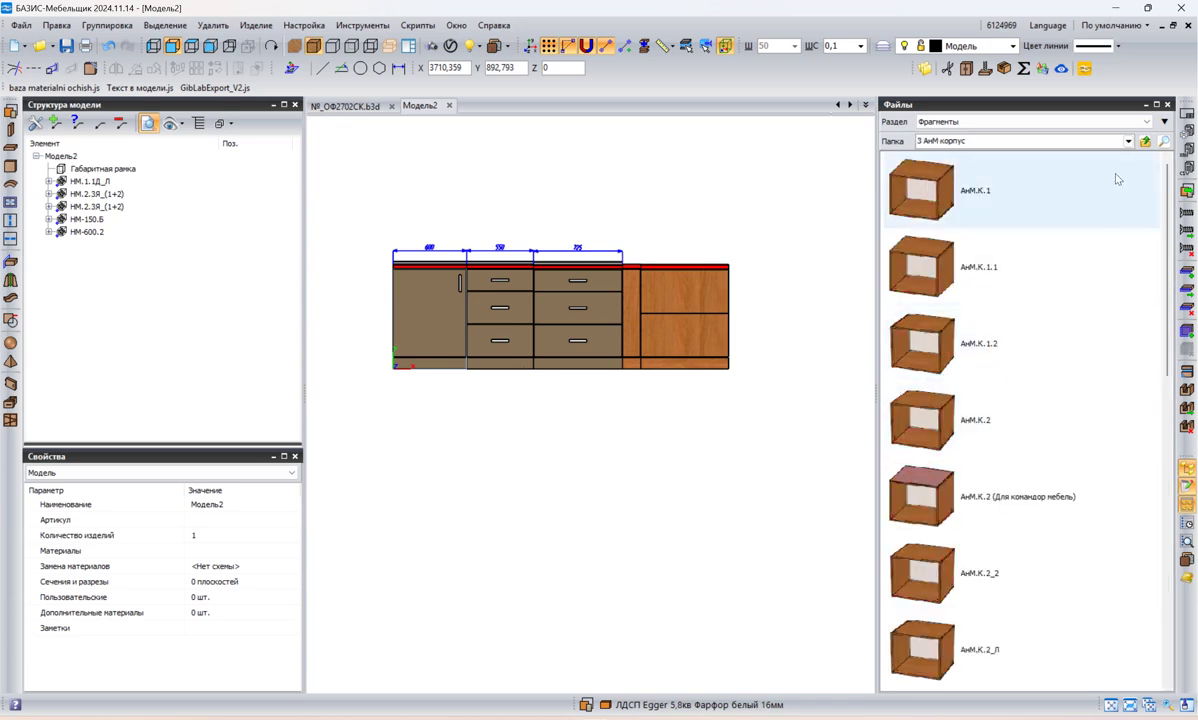
# - Return to the 1 Кухня folder, open Секция inside Наполнения, and look through its shelf fragments
pyautogui.click(1144, 142)
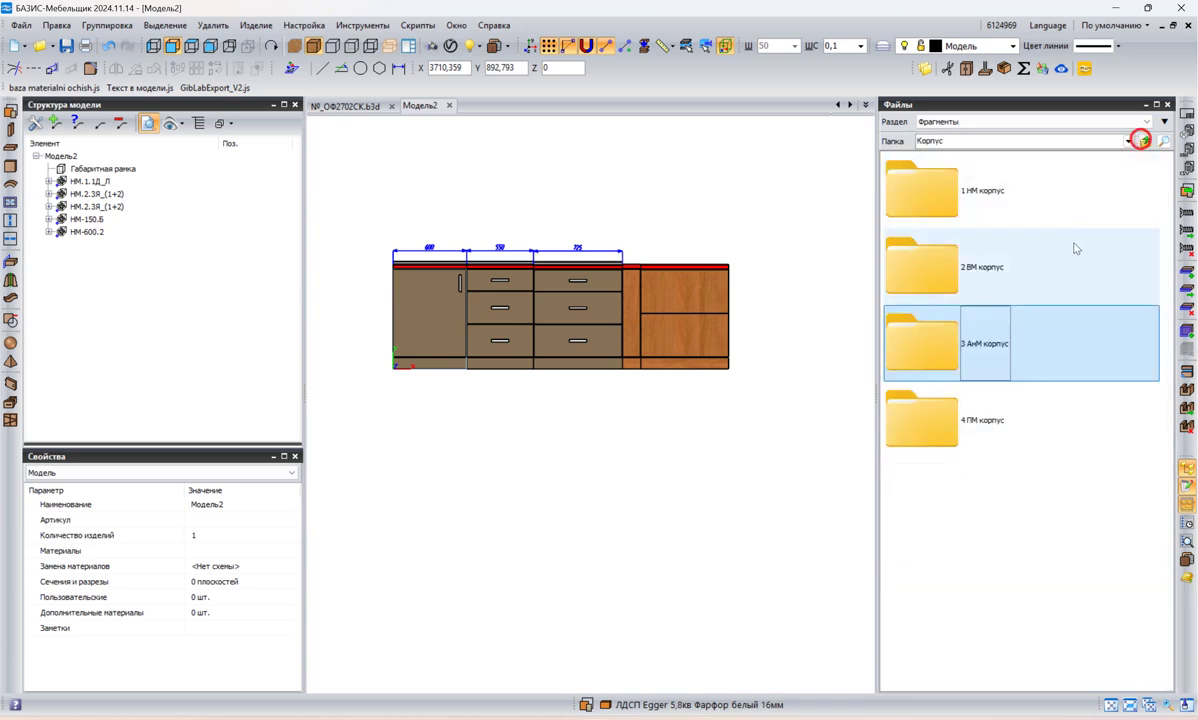
pyautogui.click(1146, 142)
pyautogui.scroll(-2, 1054, 332)
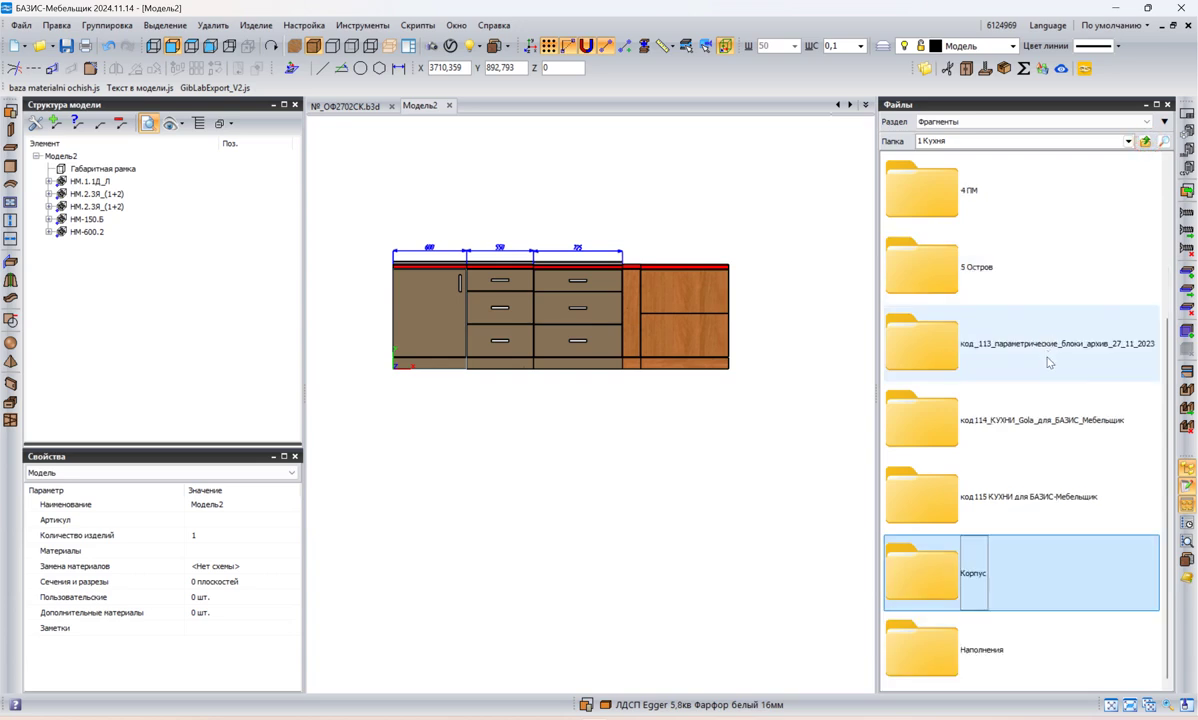
pyautogui.doubleClick(985, 655)
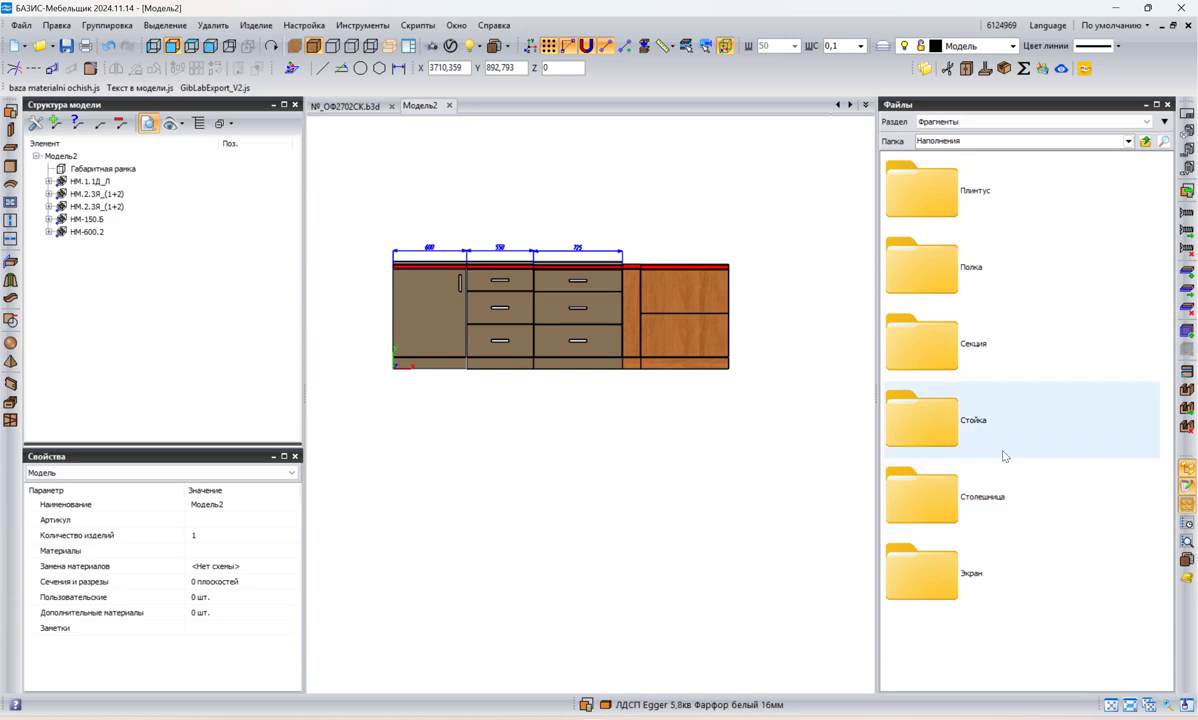
pyautogui.doubleClick(937, 328)
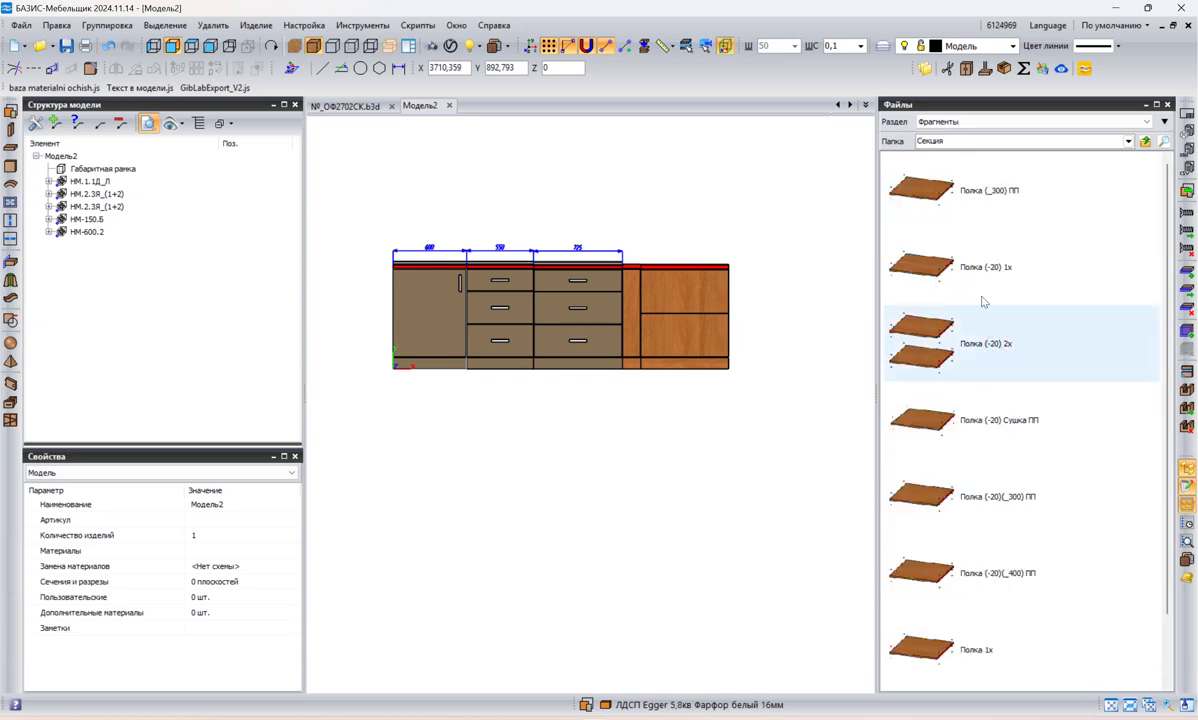
pyautogui.scroll(1, 1003, 366)
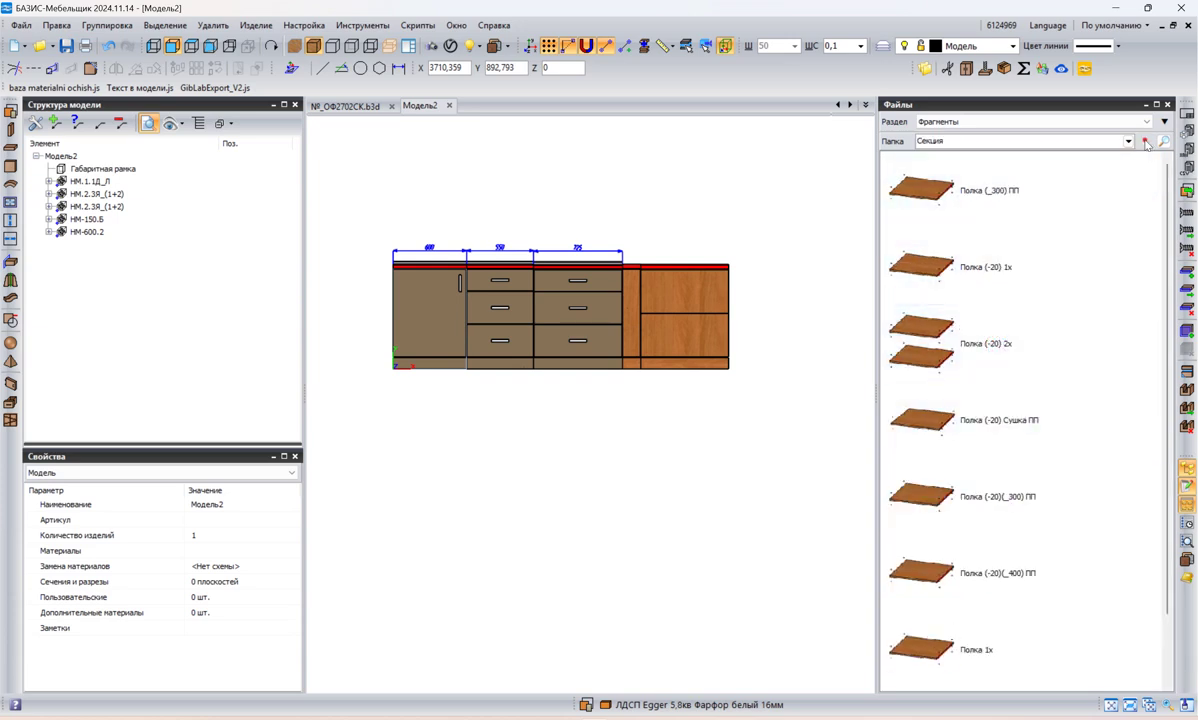
# - View the plinth fragments in the Плинтус folder of Наполнения, and return to the 1 Кухня folder
pyautogui.click(1145, 142)
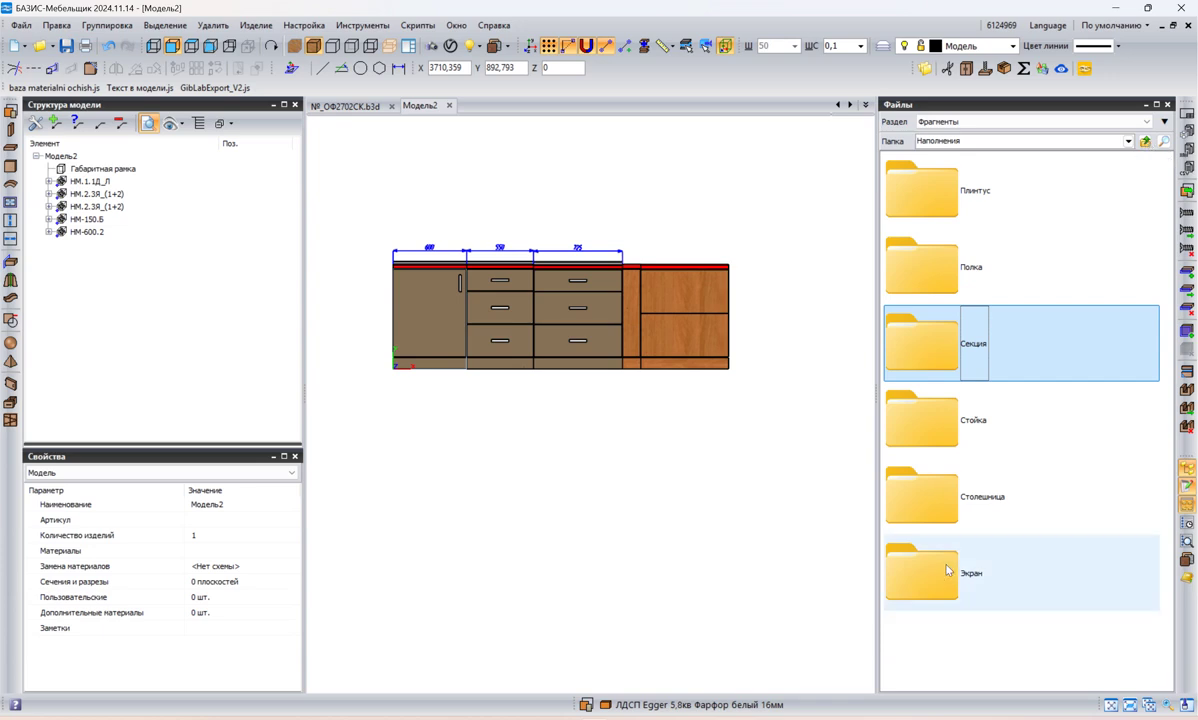
pyautogui.doubleClick(978, 201)
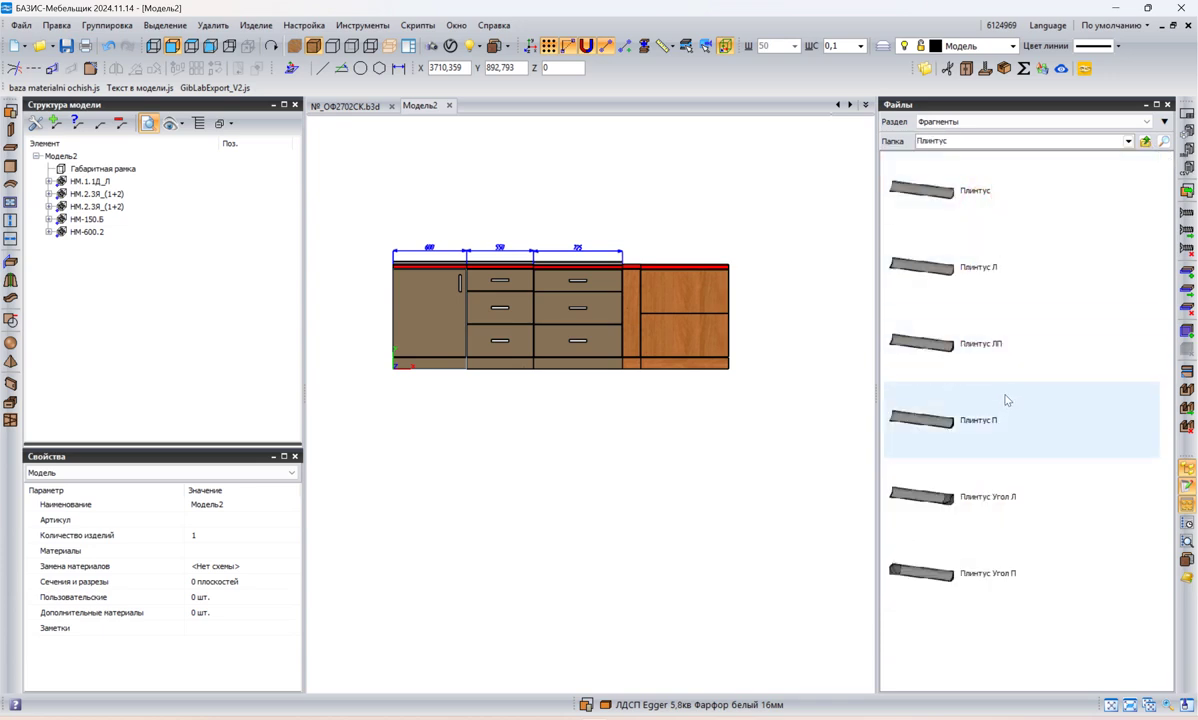
pyautogui.click(1145, 142)
pyautogui.click(1145, 142)
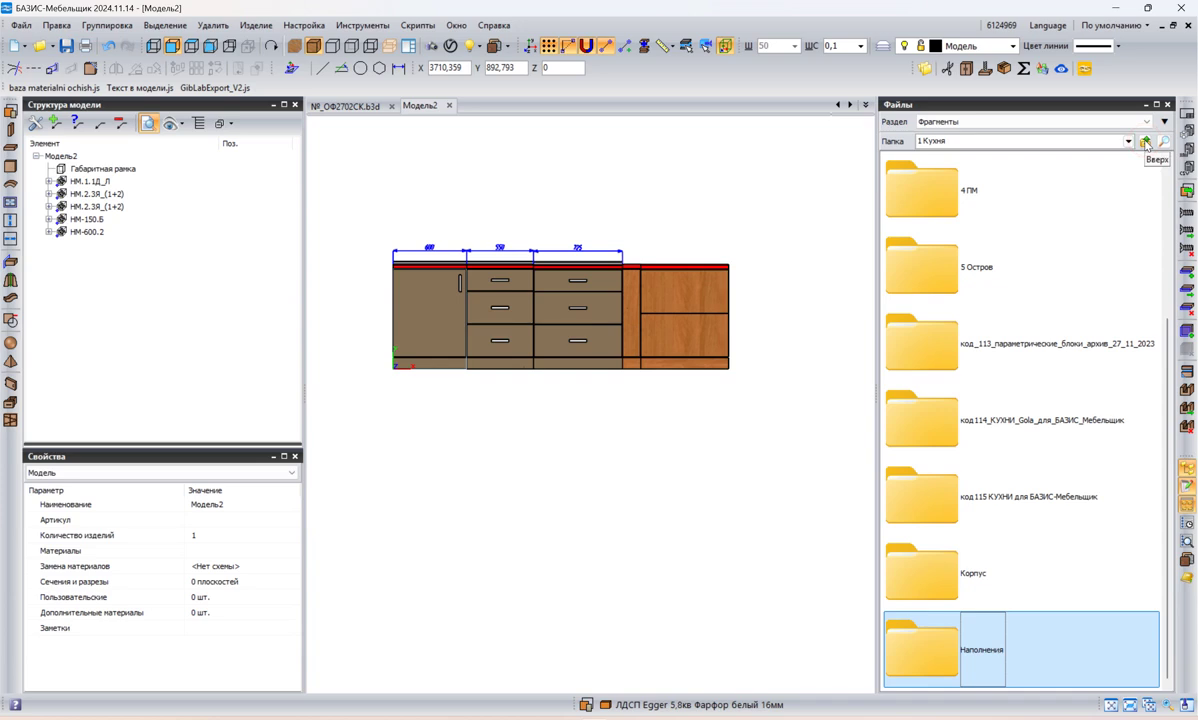
# - Open код 115 КУХНИ для БАЗИС-Мебельщик down to КУХНИ Модули, and view the ШВ360x550-СП8-Барные-1дв modules inside МК-ШВ360x550-СП8
pyautogui.doubleClick(1008, 498)
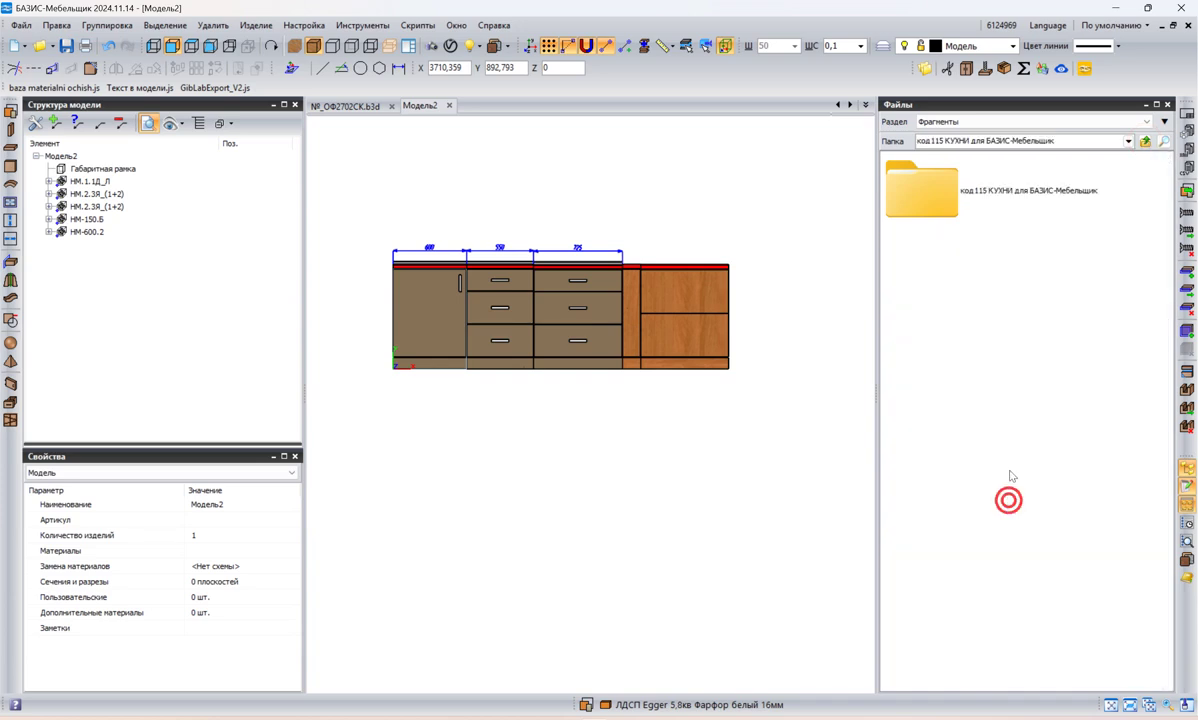
pyautogui.doubleClick(1005, 195)
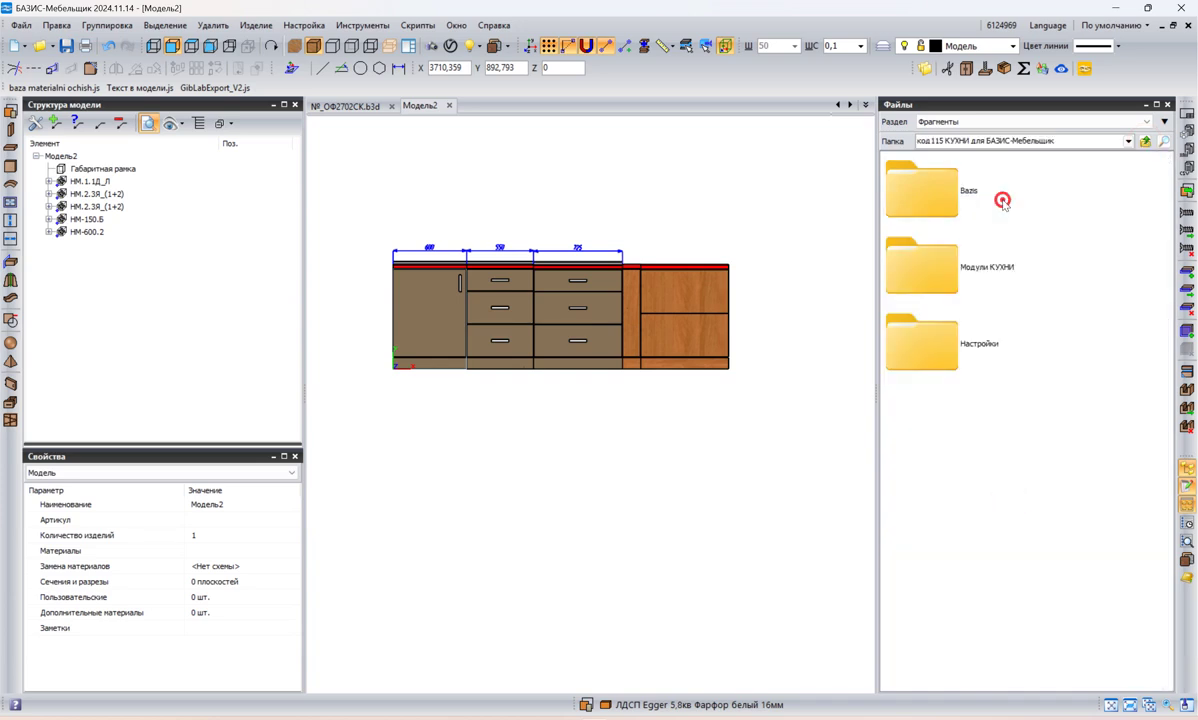
pyautogui.doubleClick(991, 281)
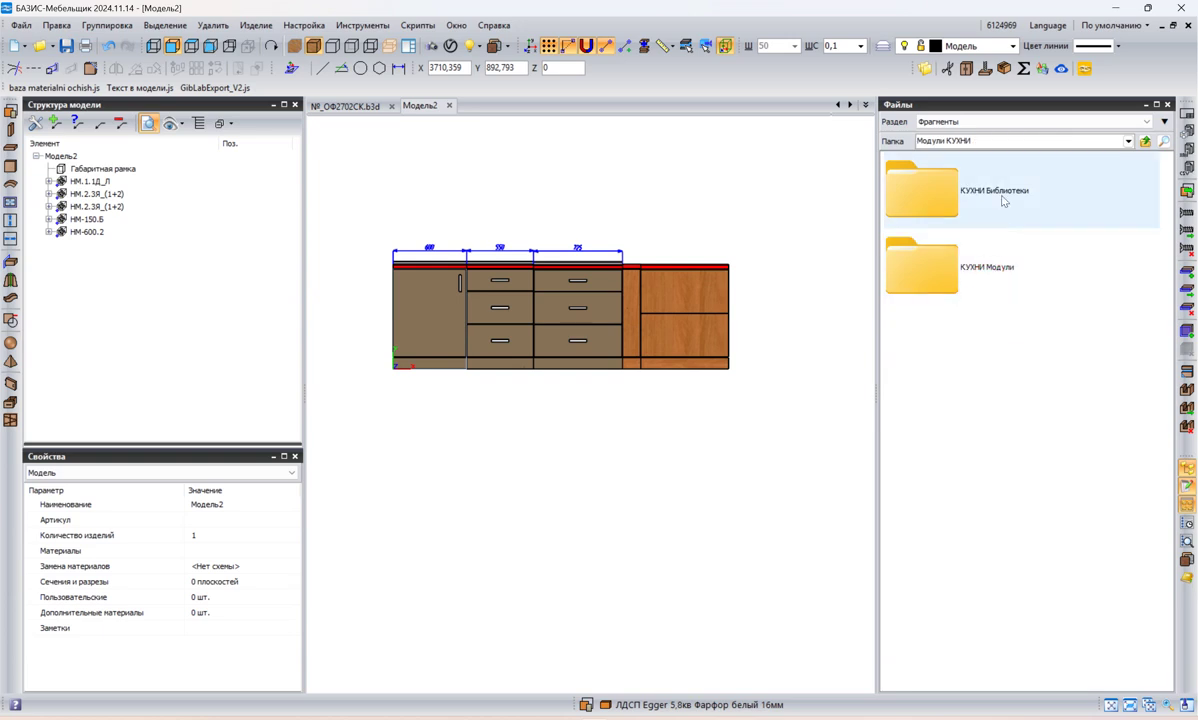
pyautogui.doubleClick(993, 285)
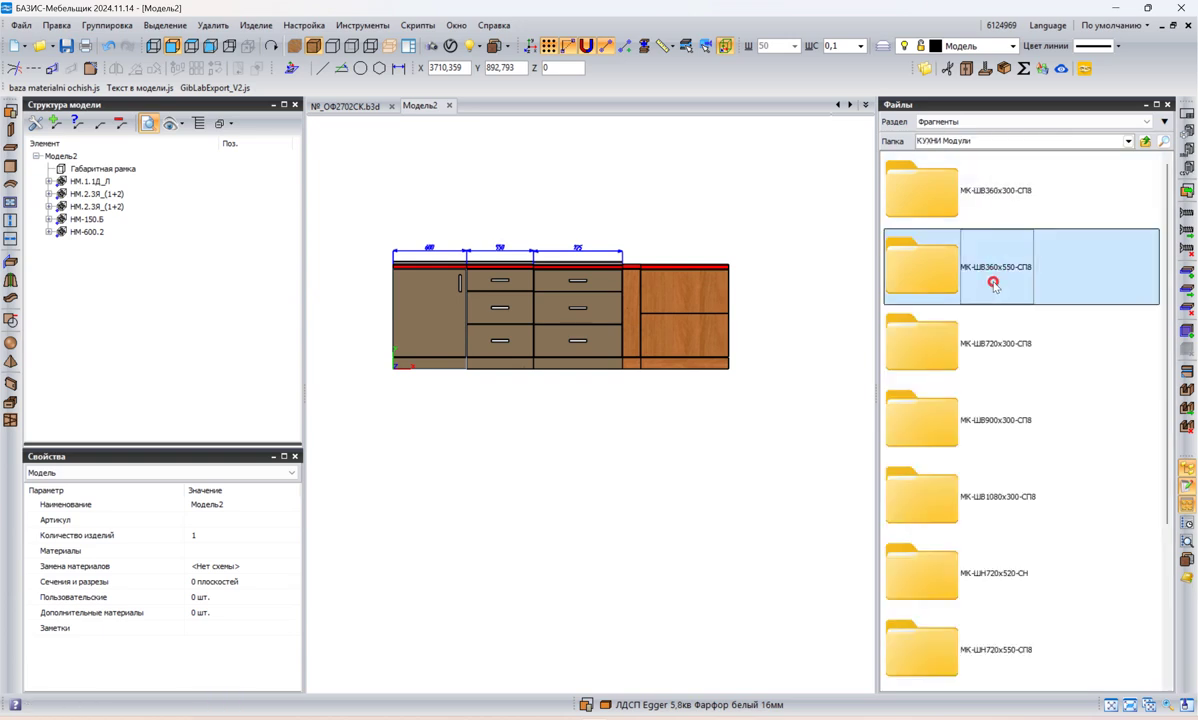
pyautogui.doubleClick(993, 284)
pyautogui.doubleClick(1000, 213)
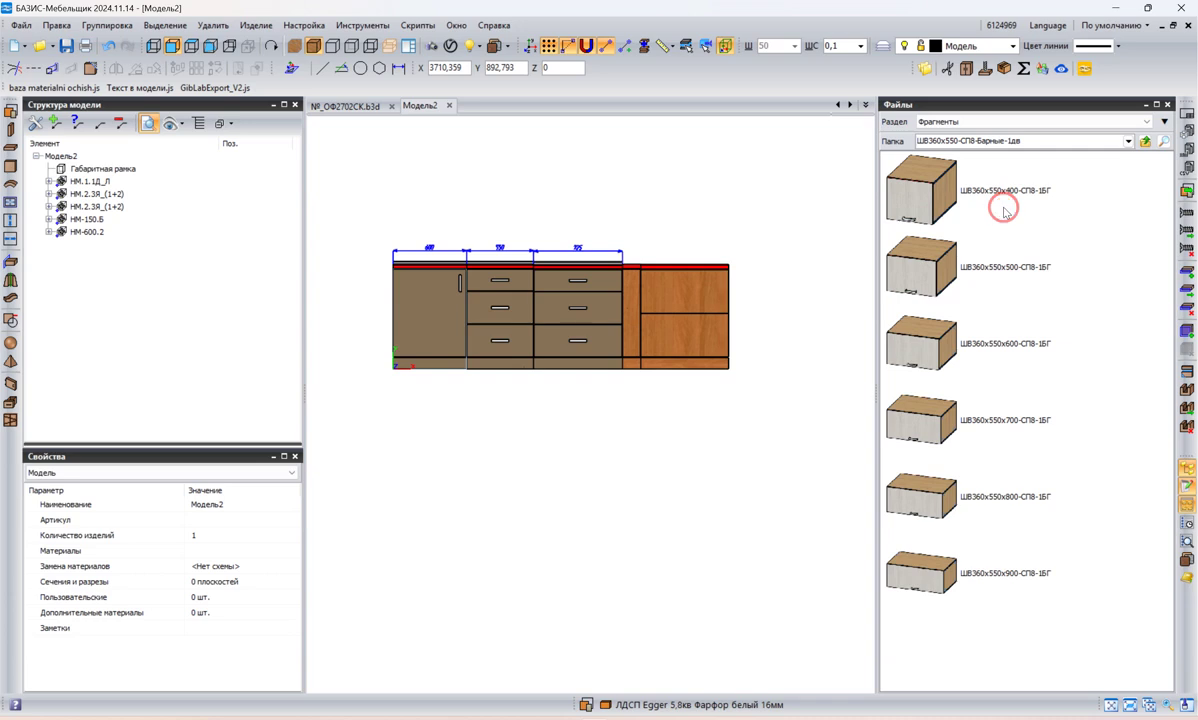
# - Open ШВ360x550-СП8-Барные-1дв-Фальш-30 in the same module group, and view the modules of its ШВ360x550-СП8-1БГФ30-пр subfolder
pyautogui.click(1146, 143)
pyautogui.doubleClick(1019, 299)
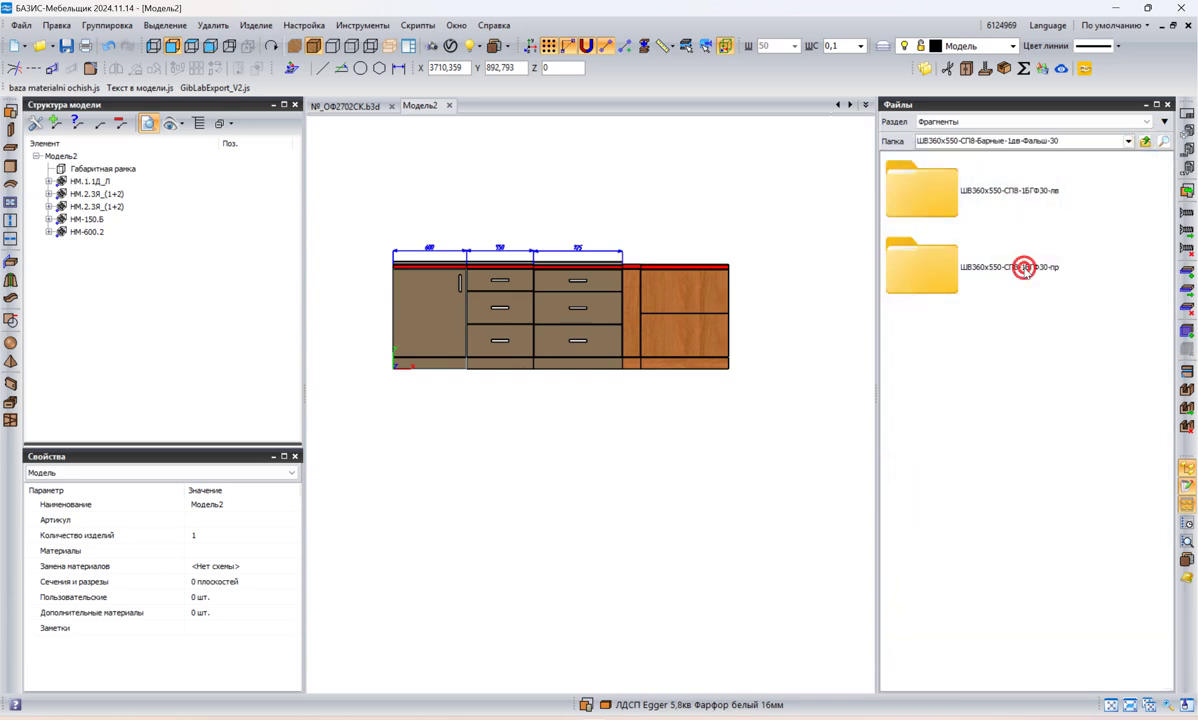
pyautogui.doubleClick(992, 262)
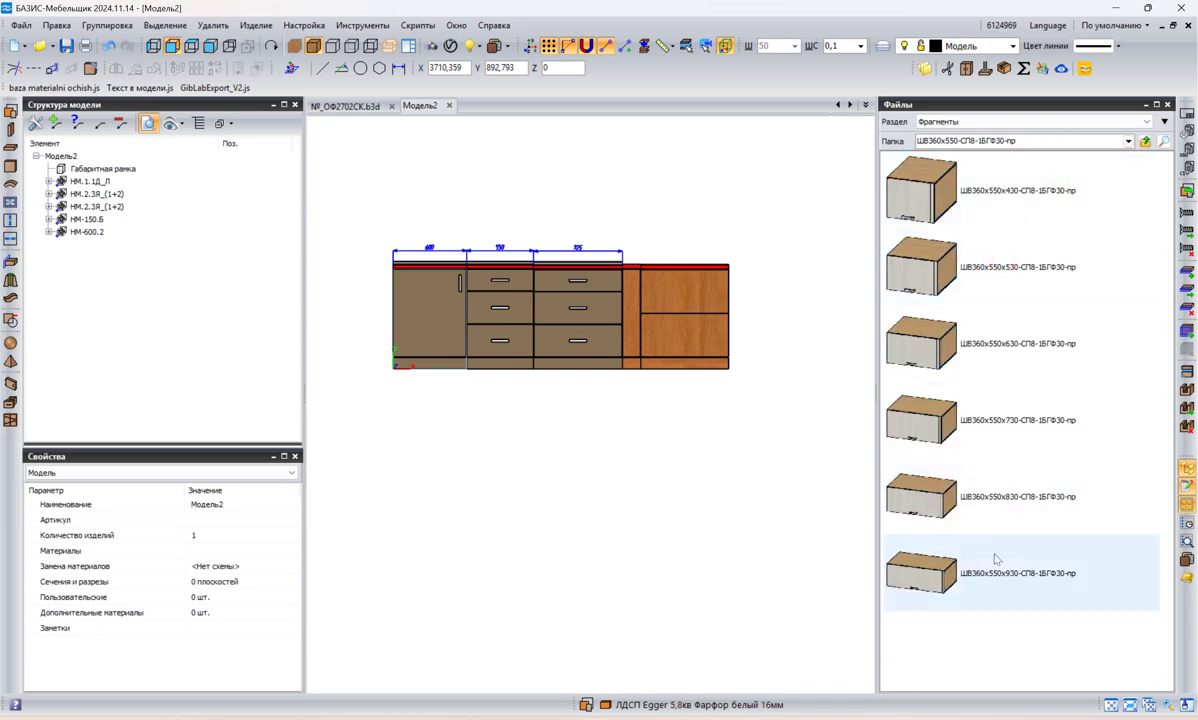
pyautogui.click(1145, 143)
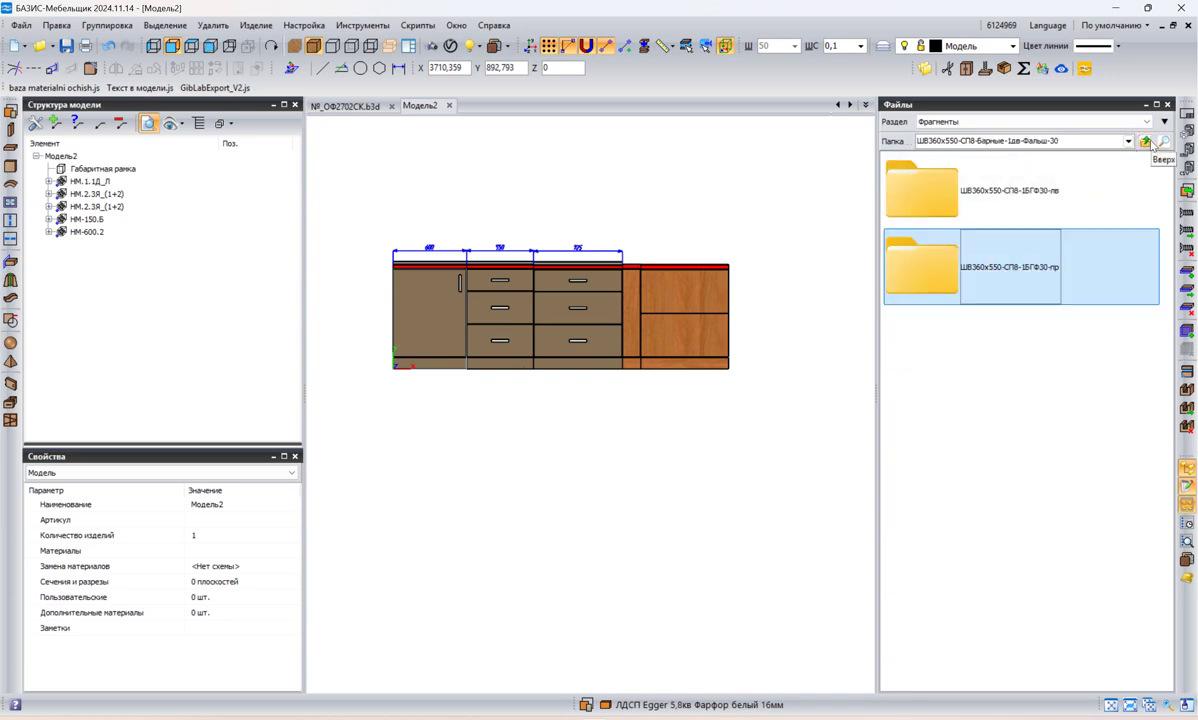
# - Return to the 1 Кухня folder and look over its full list of subfolders
pyautogui.click(1146, 142)
pyautogui.click(1146, 142)
pyautogui.click(1146, 142)
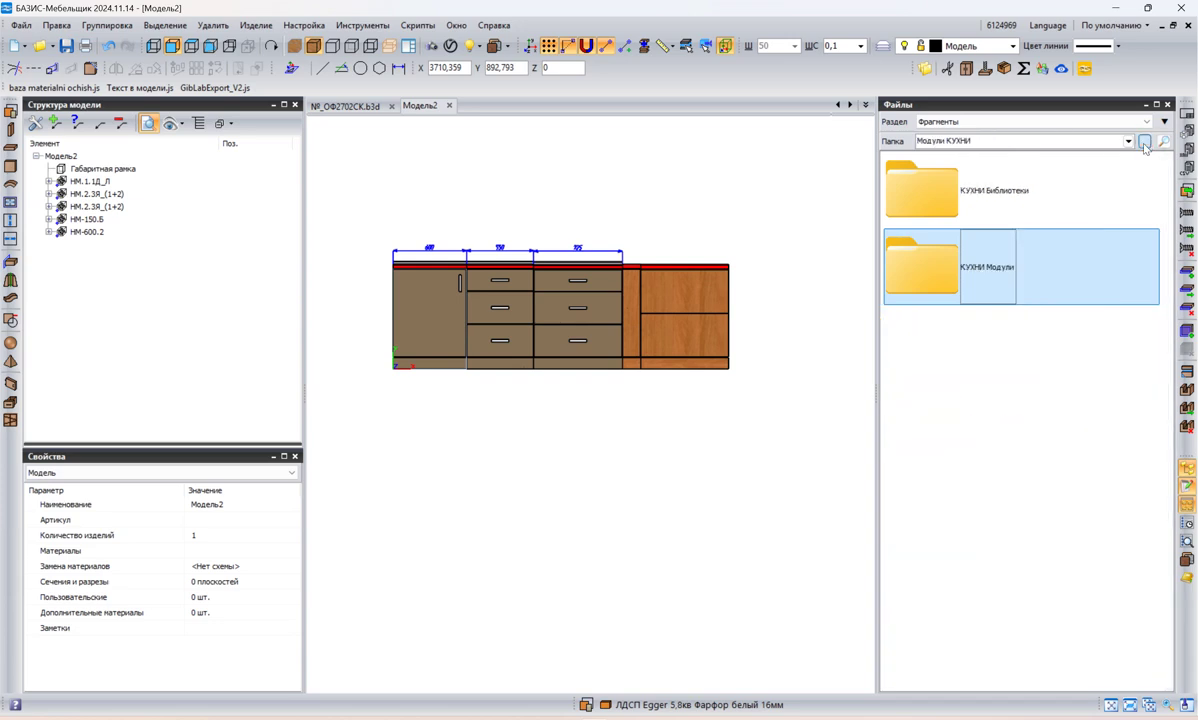
pyautogui.click(1145, 142)
pyautogui.click(1145, 142)
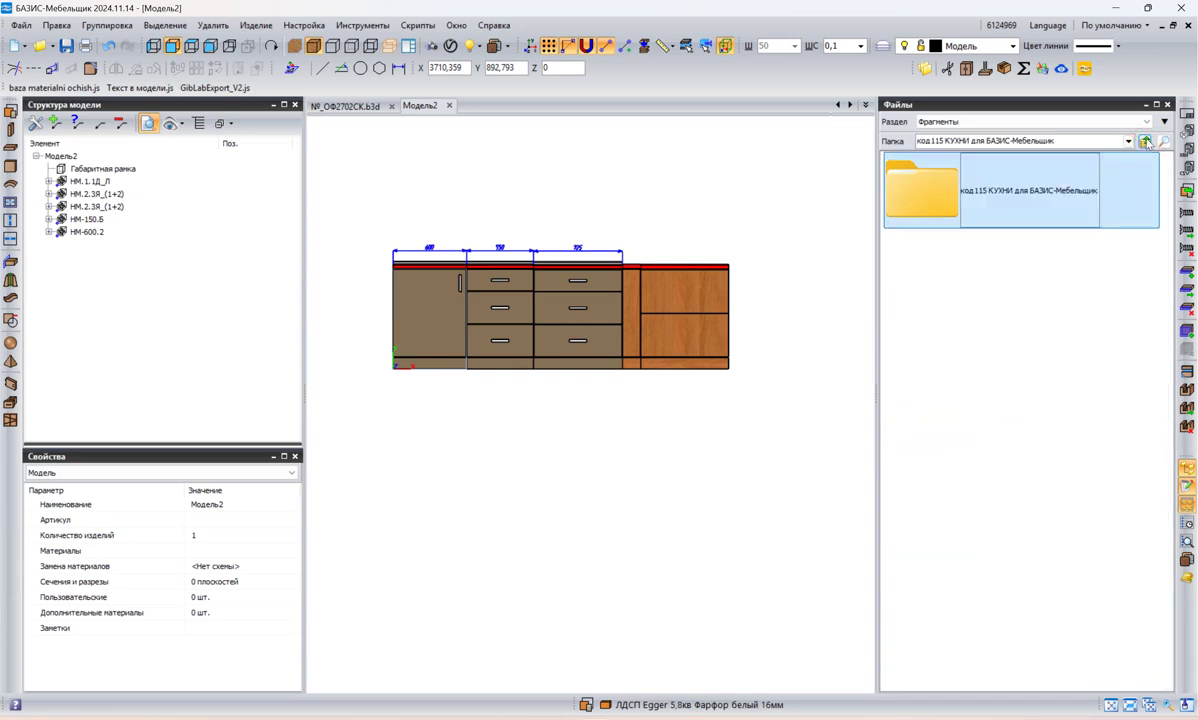
pyautogui.click(1145, 142)
pyautogui.scroll(-2, 1050, 420)
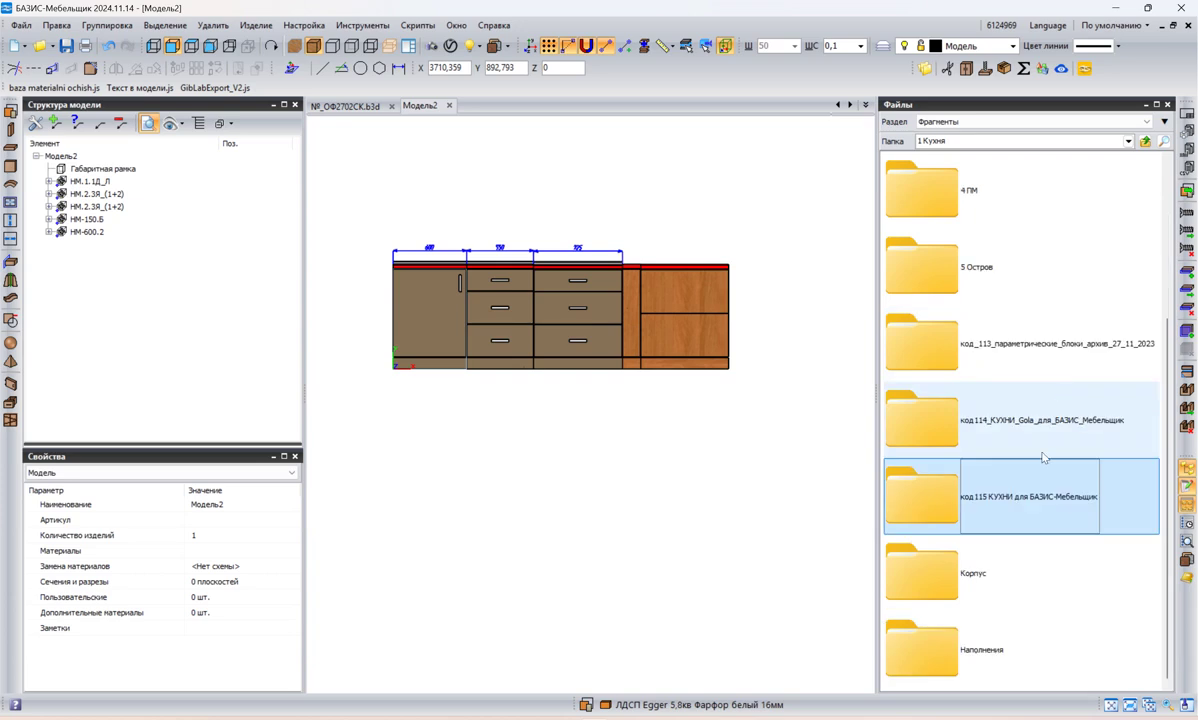
pyautogui.click(988, 581)
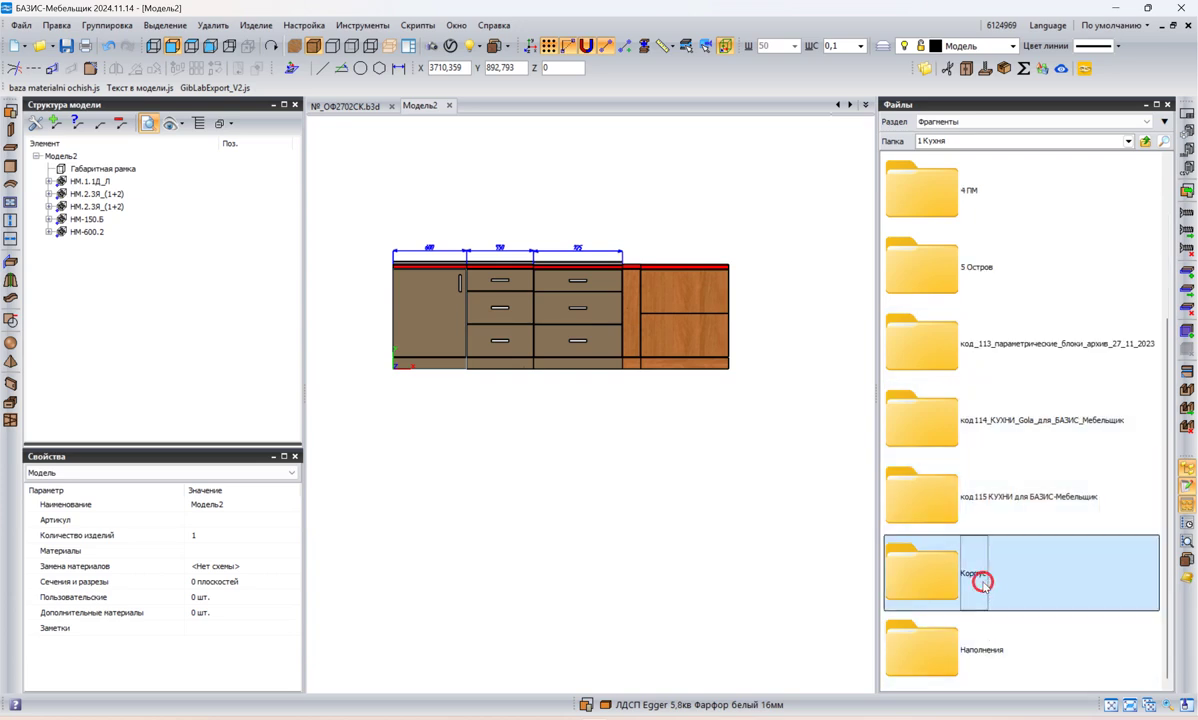
pyautogui.scroll(2, 990, 590)
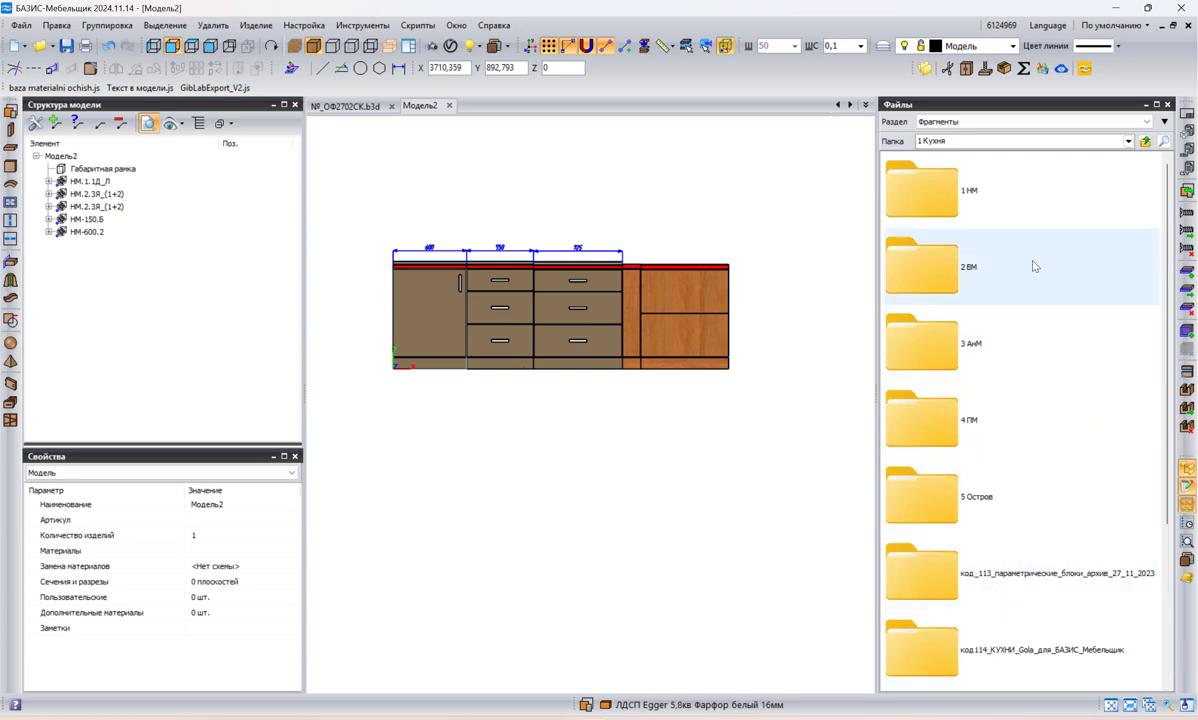
# - Go up to Базис каталог and open the 1 Мебель folder inside 3 Фурнитуры
pyautogui.click(1145, 142)
pyautogui.click(1145, 142)
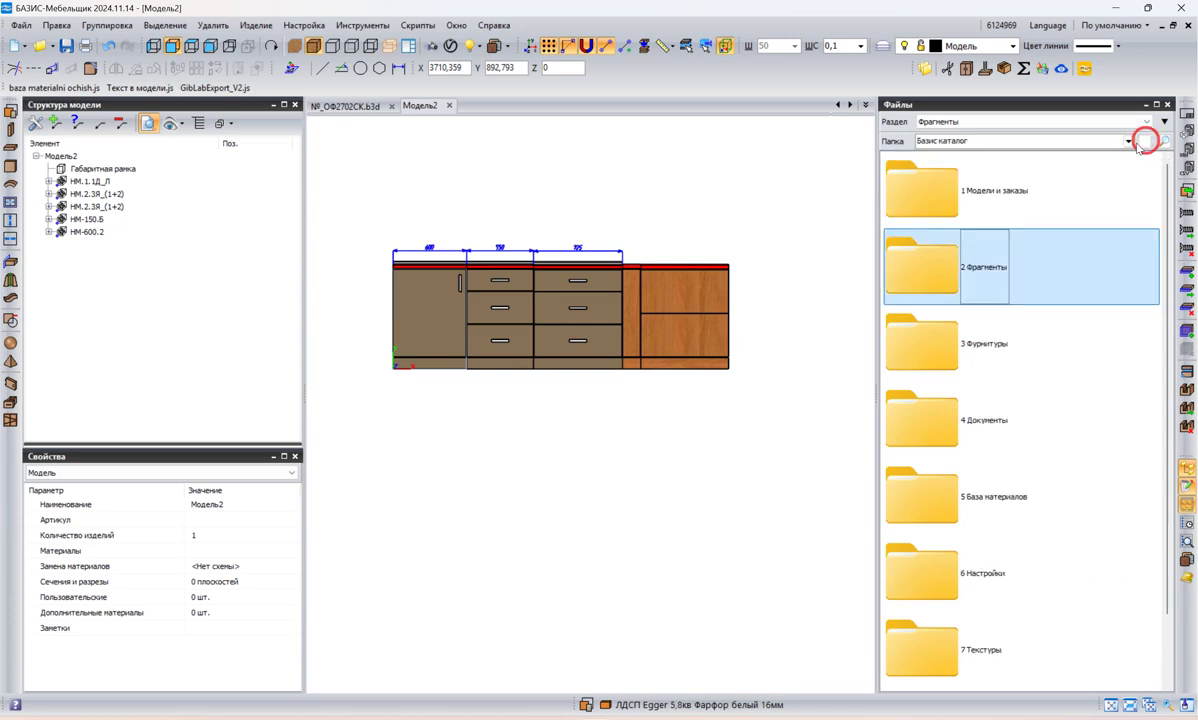
pyautogui.doubleClick(958, 332)
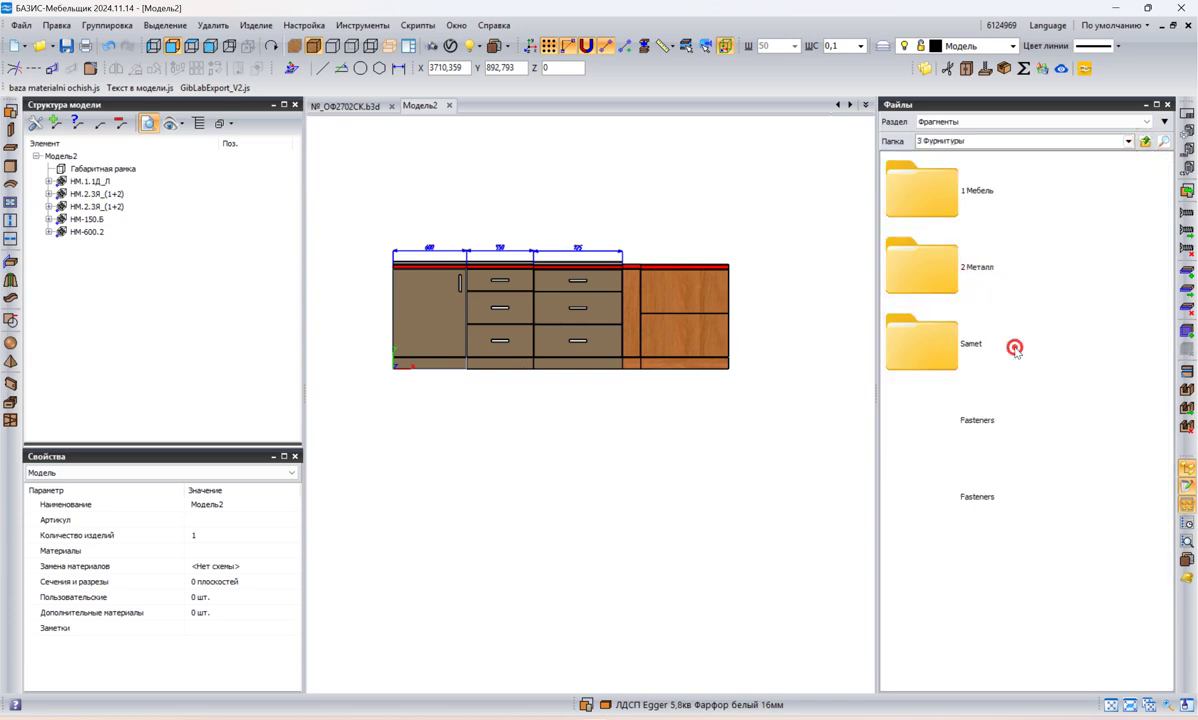
pyautogui.doubleClick(997, 200)
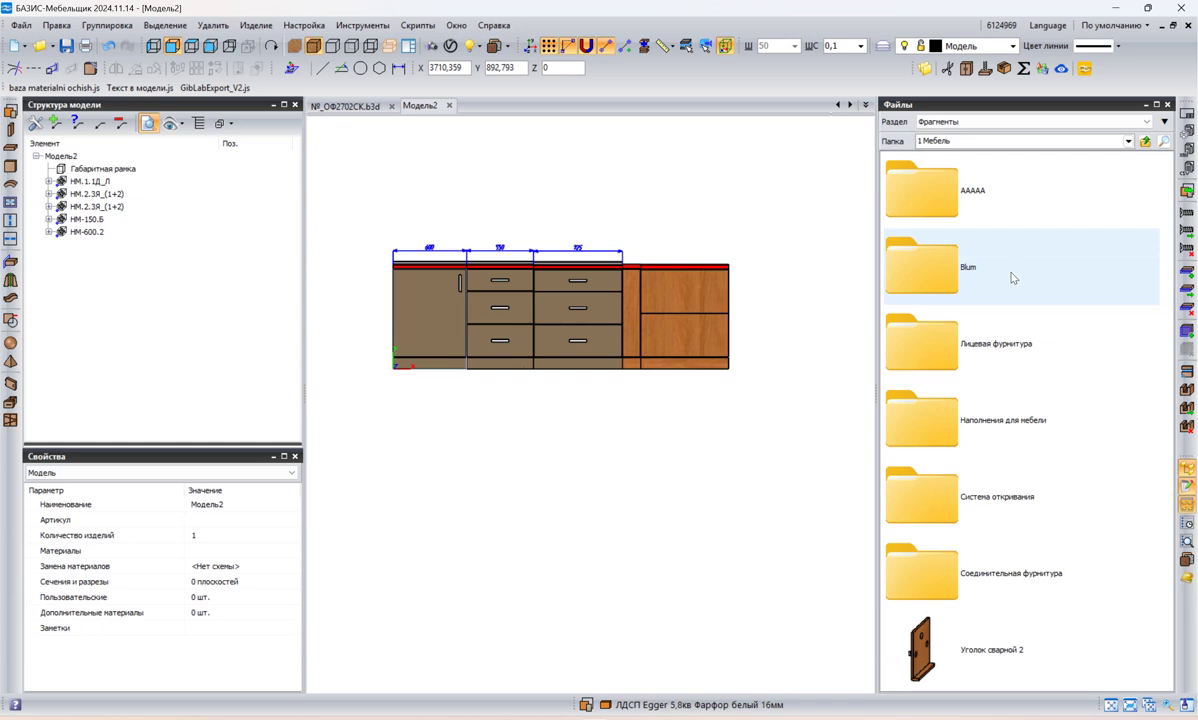
# - Look through the subfolders of the Blum hardware folder, and return to 1 Мебель
pyautogui.doubleClick(1088, 270)
pyautogui.scroll(-10, 1037, 215)
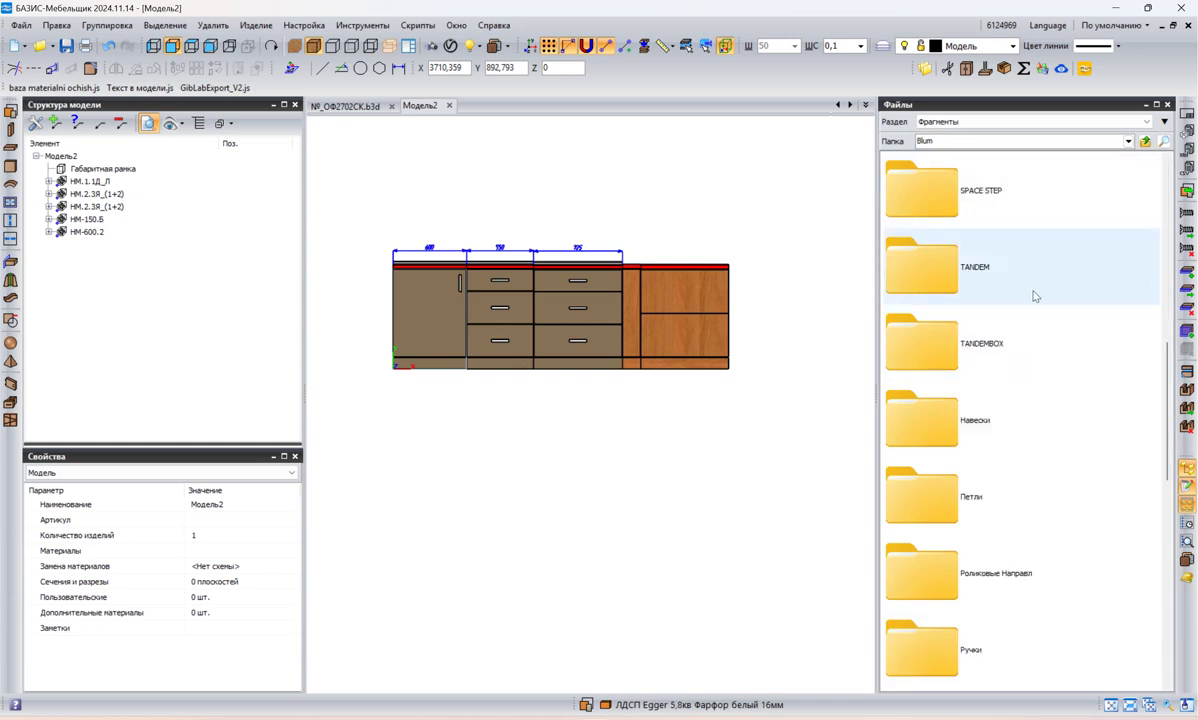
pyautogui.scroll(10, 1032, 422)
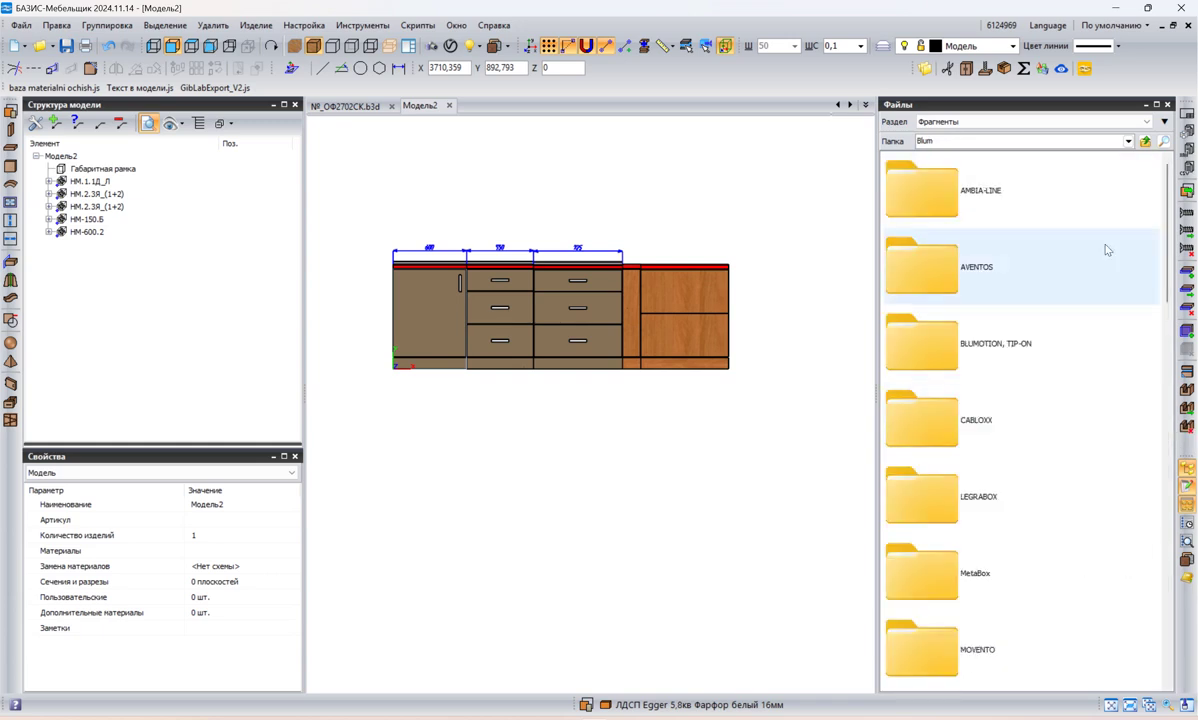
pyautogui.click(1147, 141)
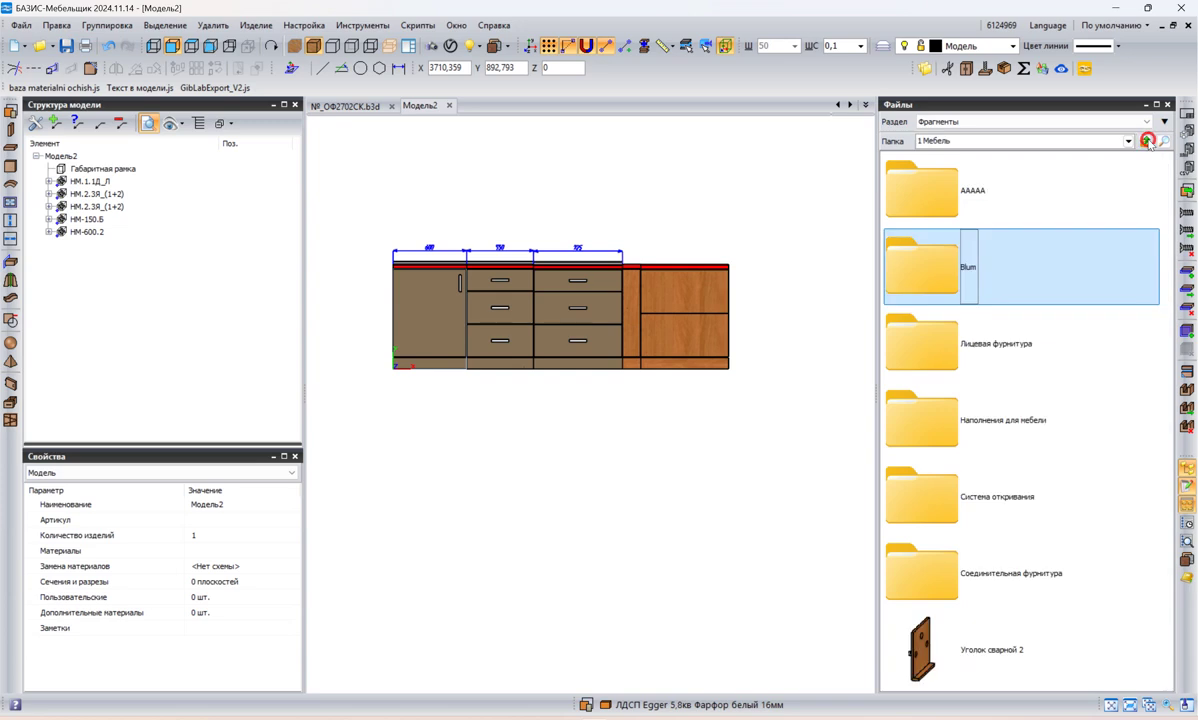
# - Look through the Лицевая фурнитура and Наполнения для мебели folders of 1 Мебель
pyautogui.doubleClick(1062, 343)
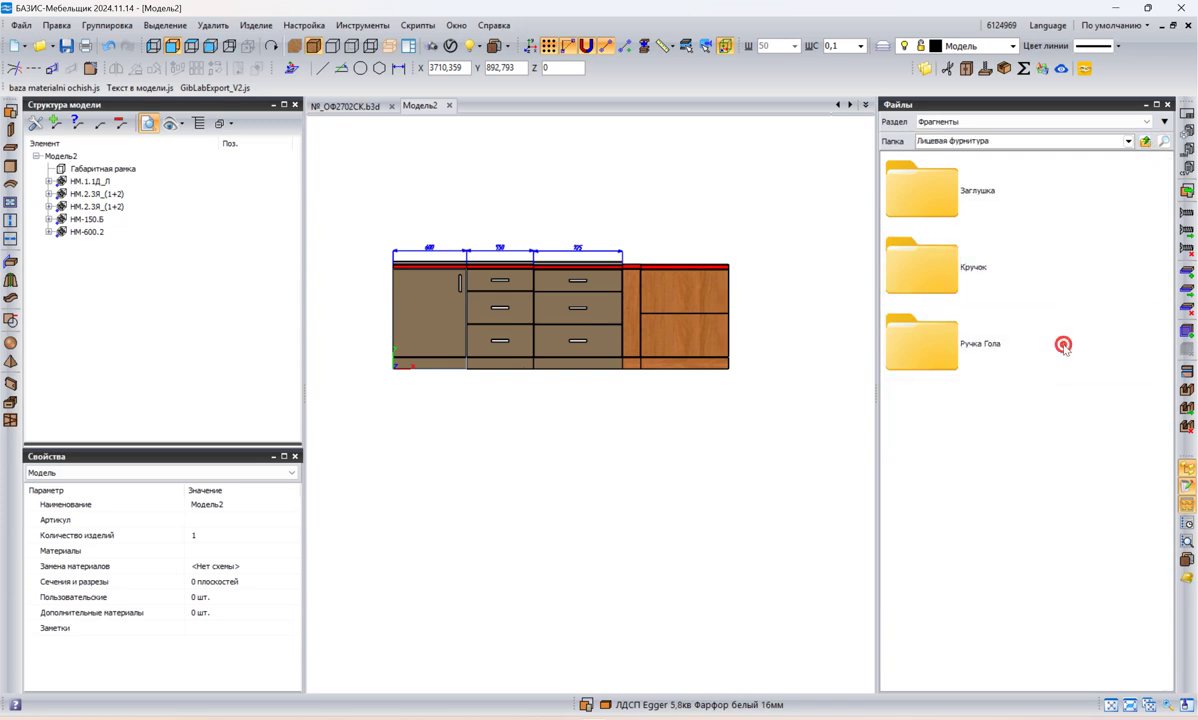
pyautogui.click(1146, 141)
pyautogui.doubleClick(989, 492)
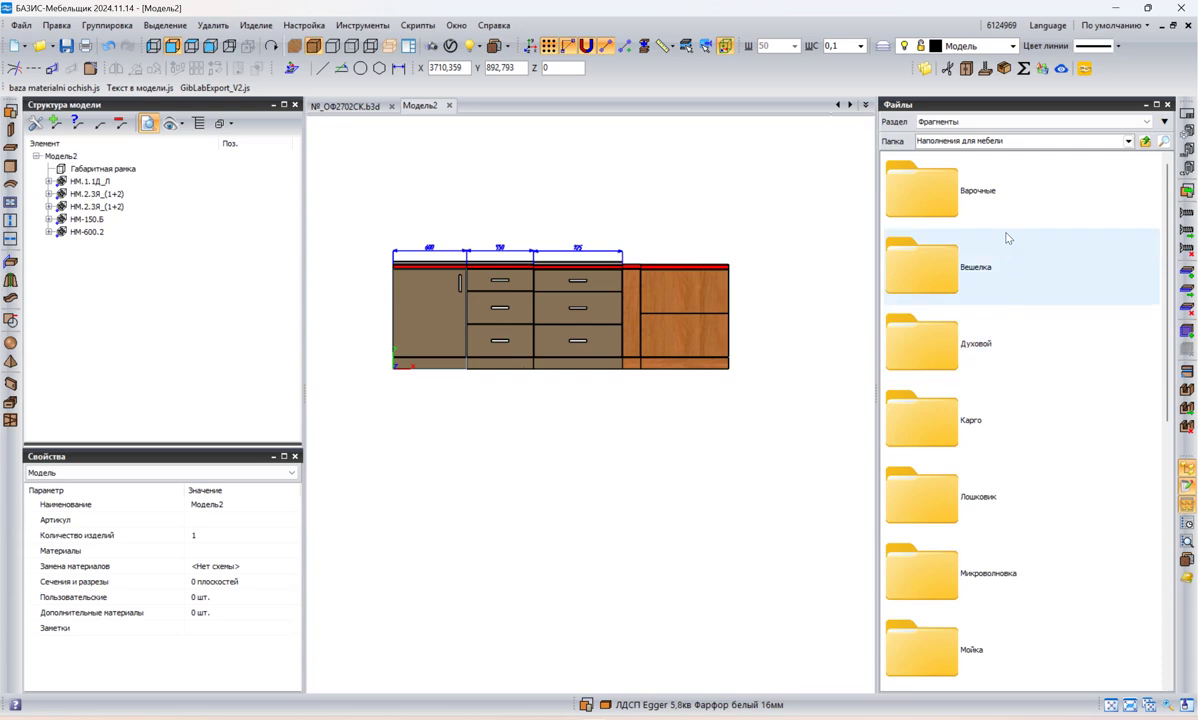
pyautogui.scroll(-5, 1008, 238)
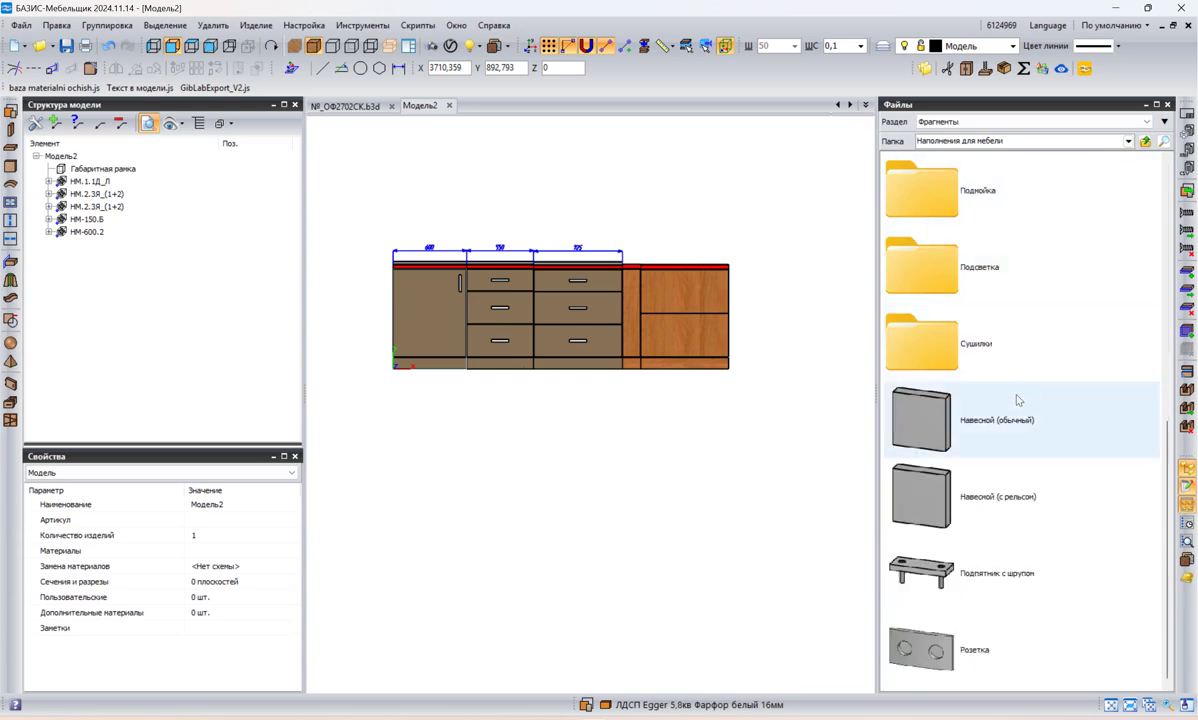
pyautogui.scroll(5, 1035, 480)
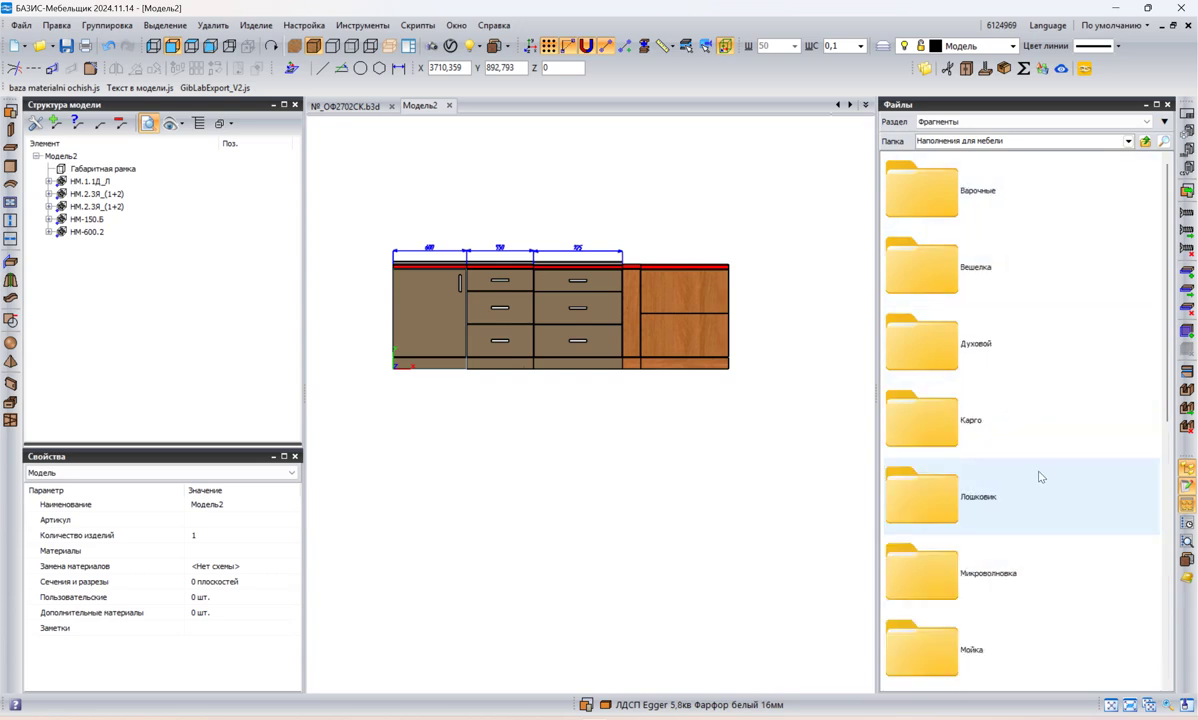
pyautogui.click(1146, 141)
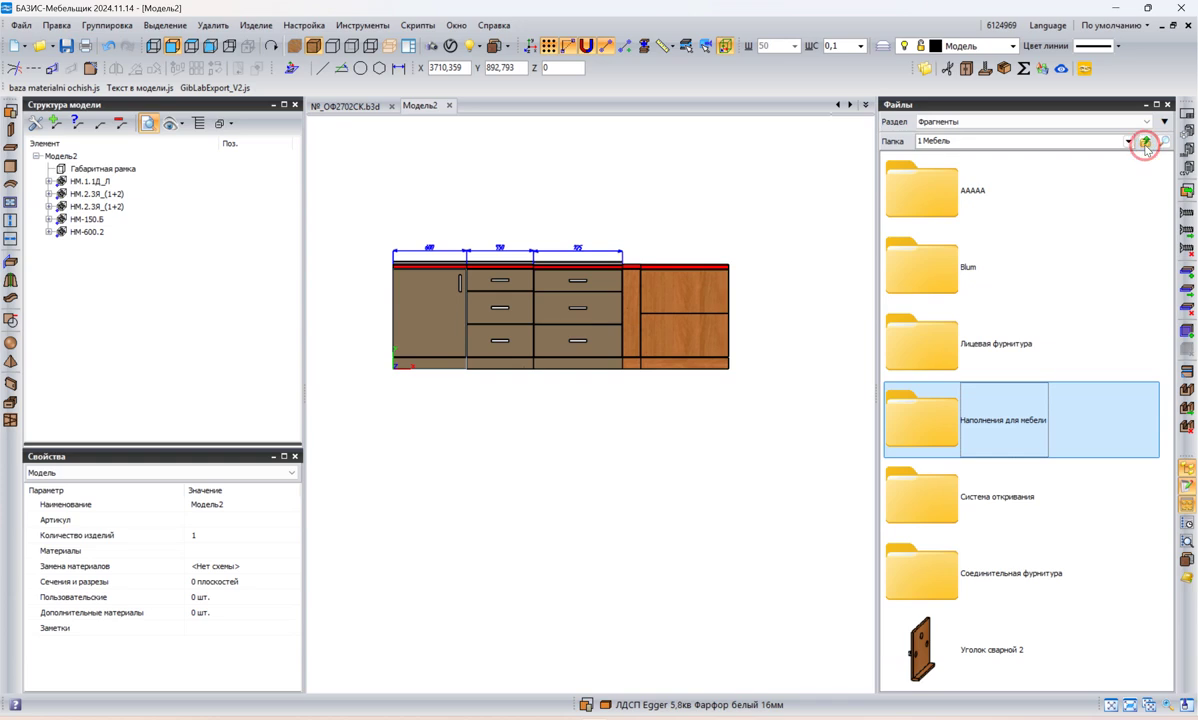
# - Look through the Система откривания and Соединительная фурнитура folders of 1 Мебель
pyautogui.doubleClick(1007, 500)
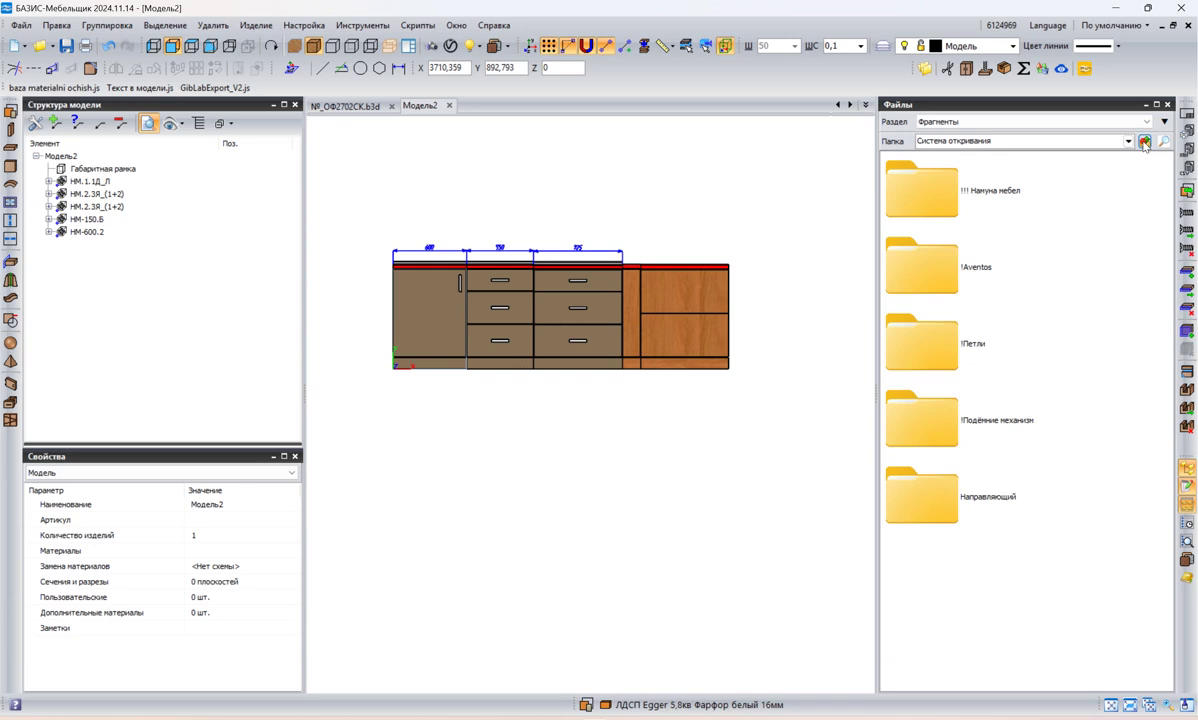
pyautogui.click(1146, 141)
pyautogui.doubleClick(991, 569)
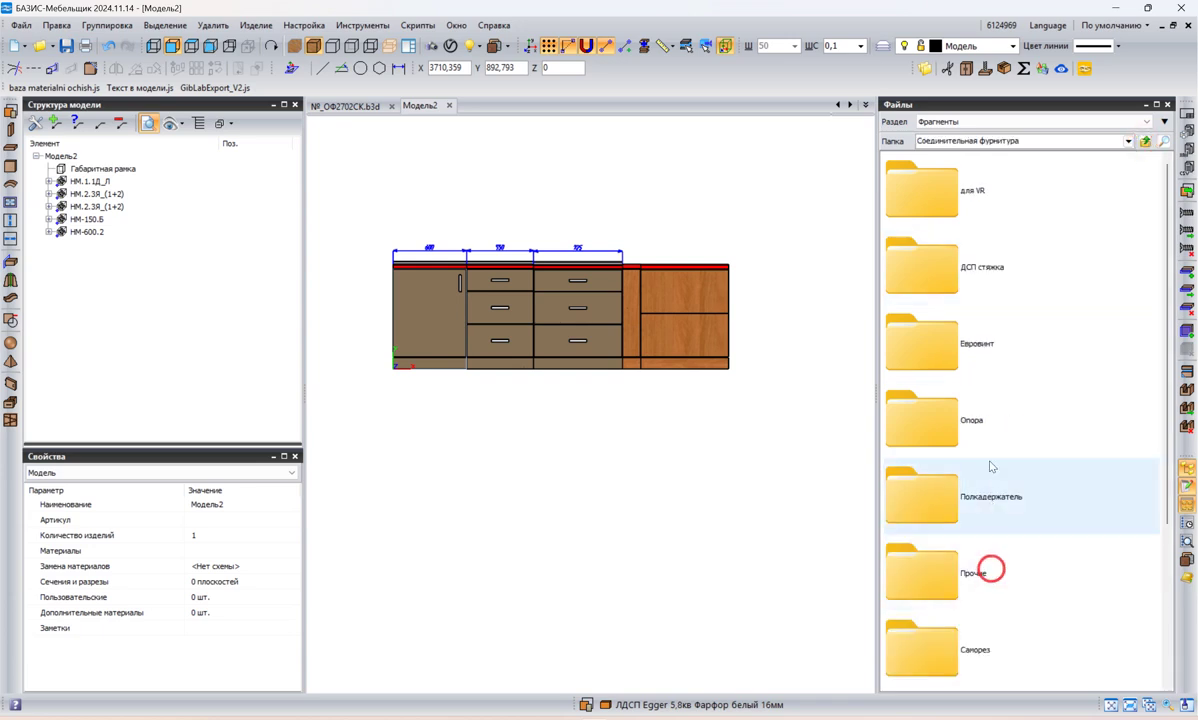
pyautogui.scroll(-3, 1015, 206)
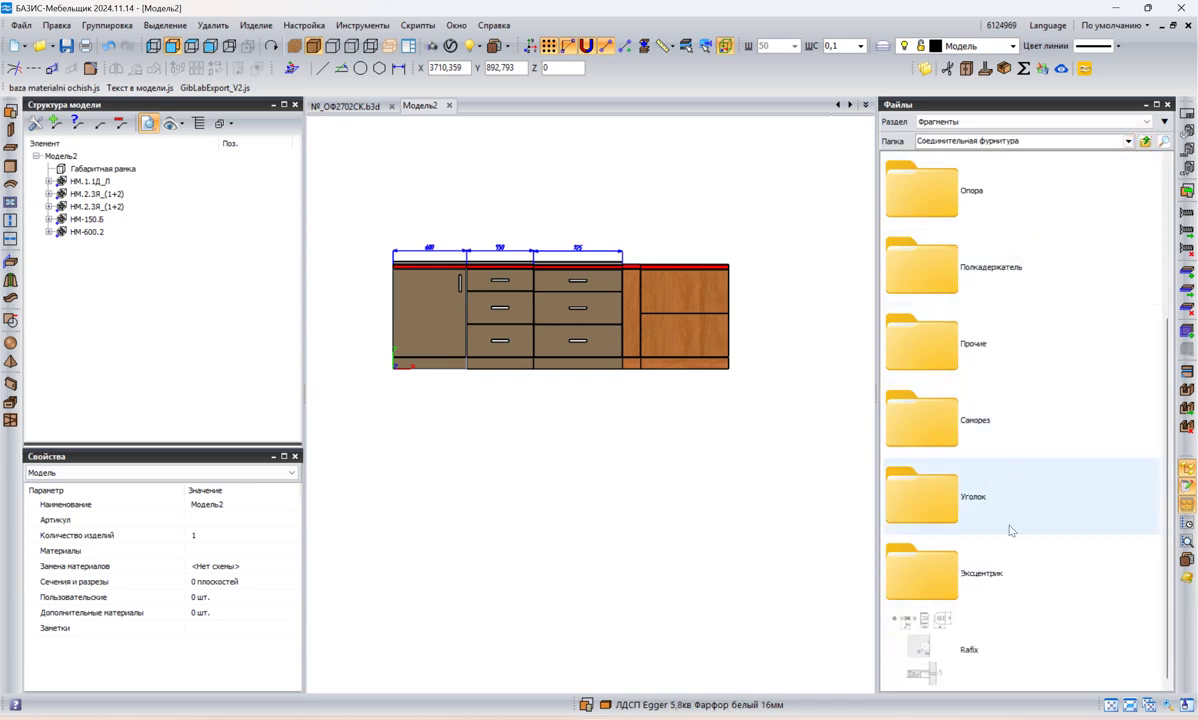
# - Return to 3 Фурнитуры, look into the 2 Металл folder, and go back up to Базис каталог
pyautogui.scroll(3, 1015, 430)
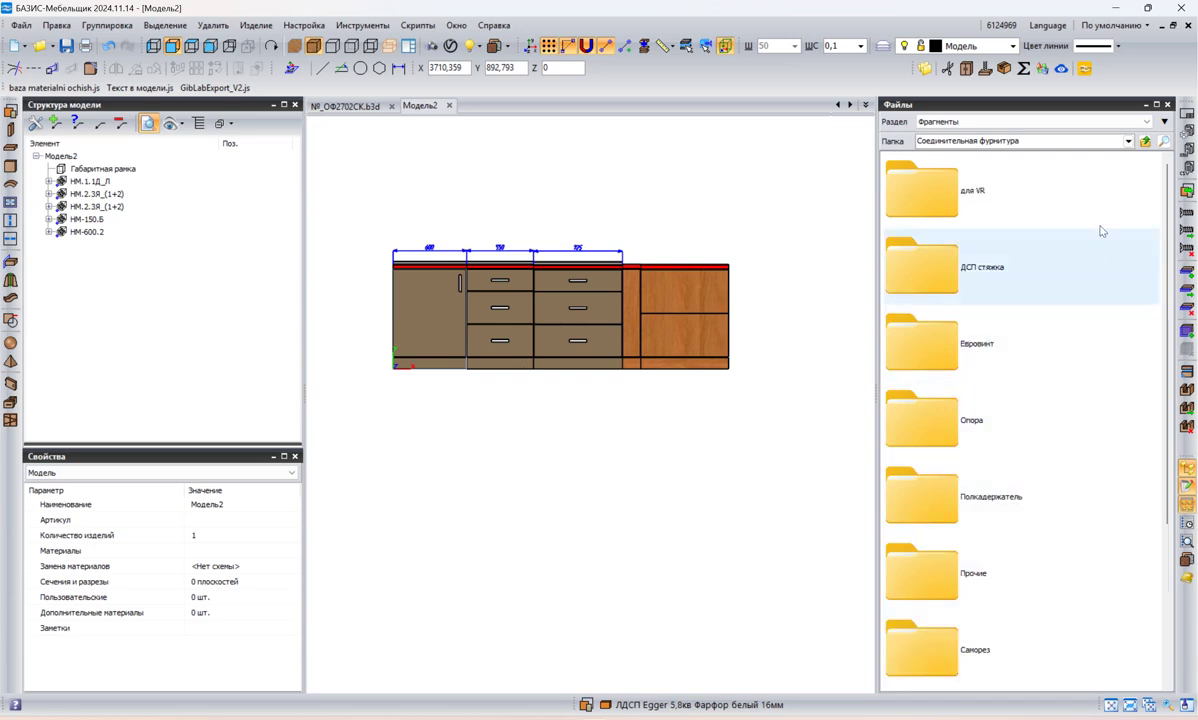
pyautogui.click(1146, 141)
pyautogui.click(1146, 141)
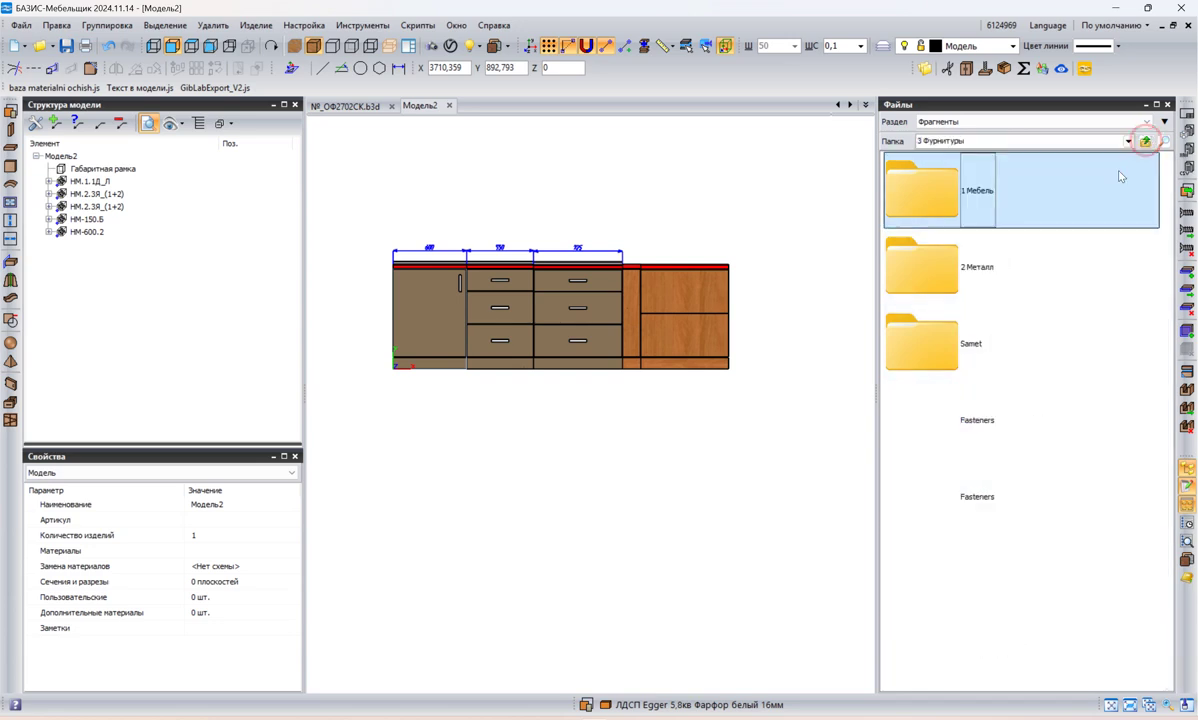
pyautogui.doubleClick(1021, 268)
pyautogui.click(1146, 141)
pyautogui.click(1146, 141)
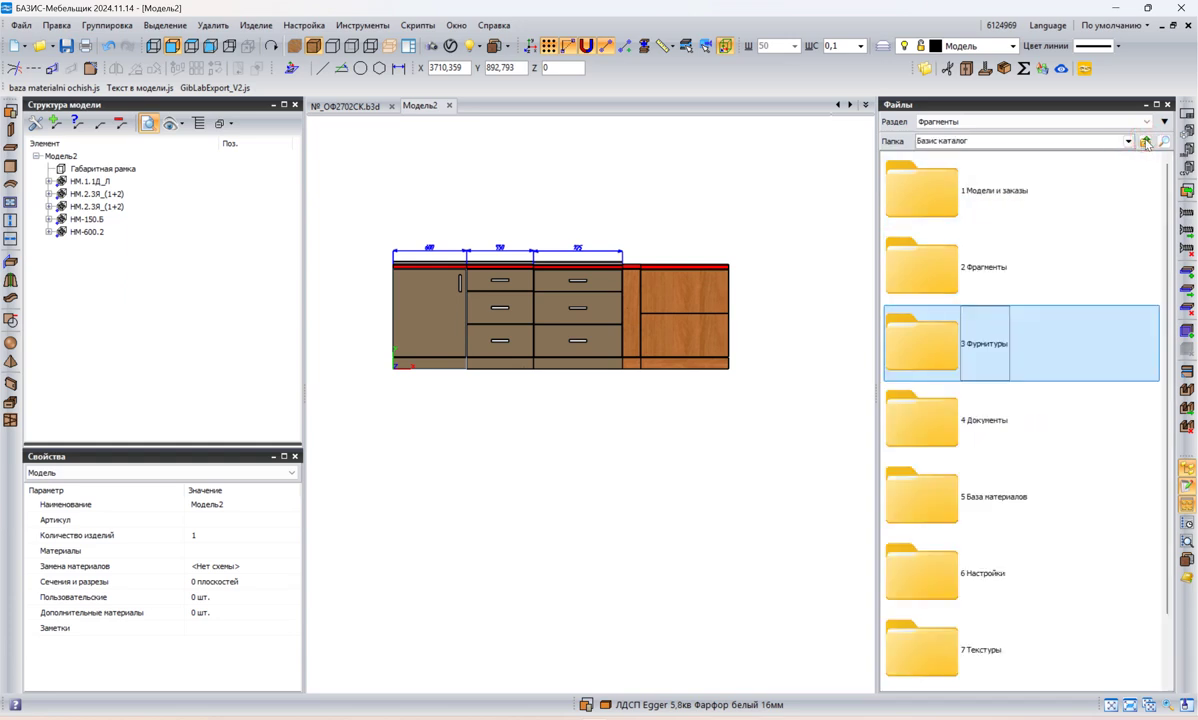
pyautogui.scroll(-1, 1035, 393)
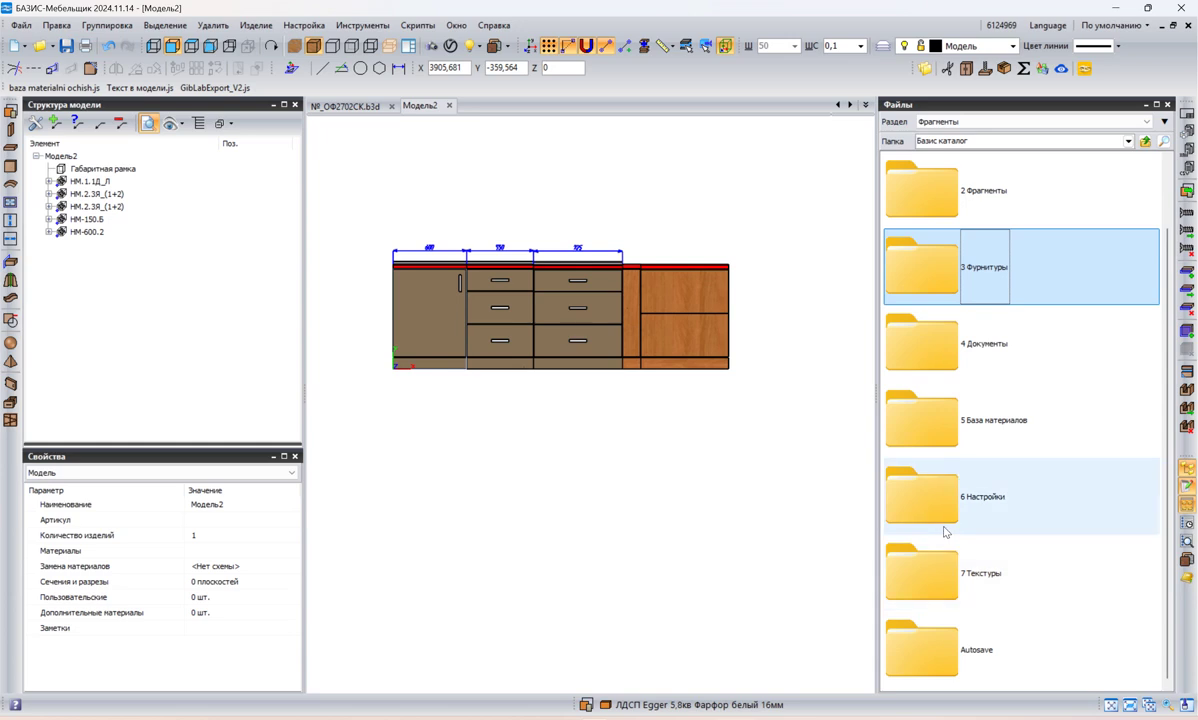
# - View the base cabinet row in 3D, and switch to the other open document with the full kitchen project
pyautogui.moveTo(802, 243); pyautogui.dragTo(773, 307, button='middle')
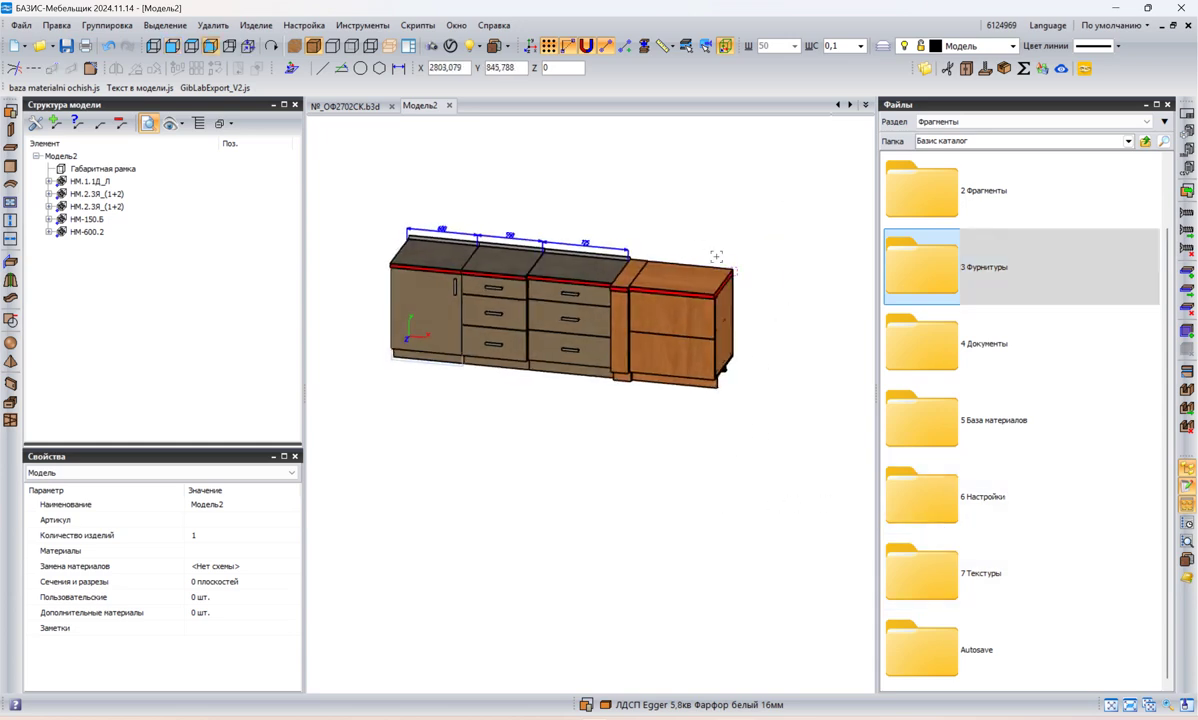
pyautogui.scroll(3, 716, 257)
pyautogui.scroll(-2, 700, 250)
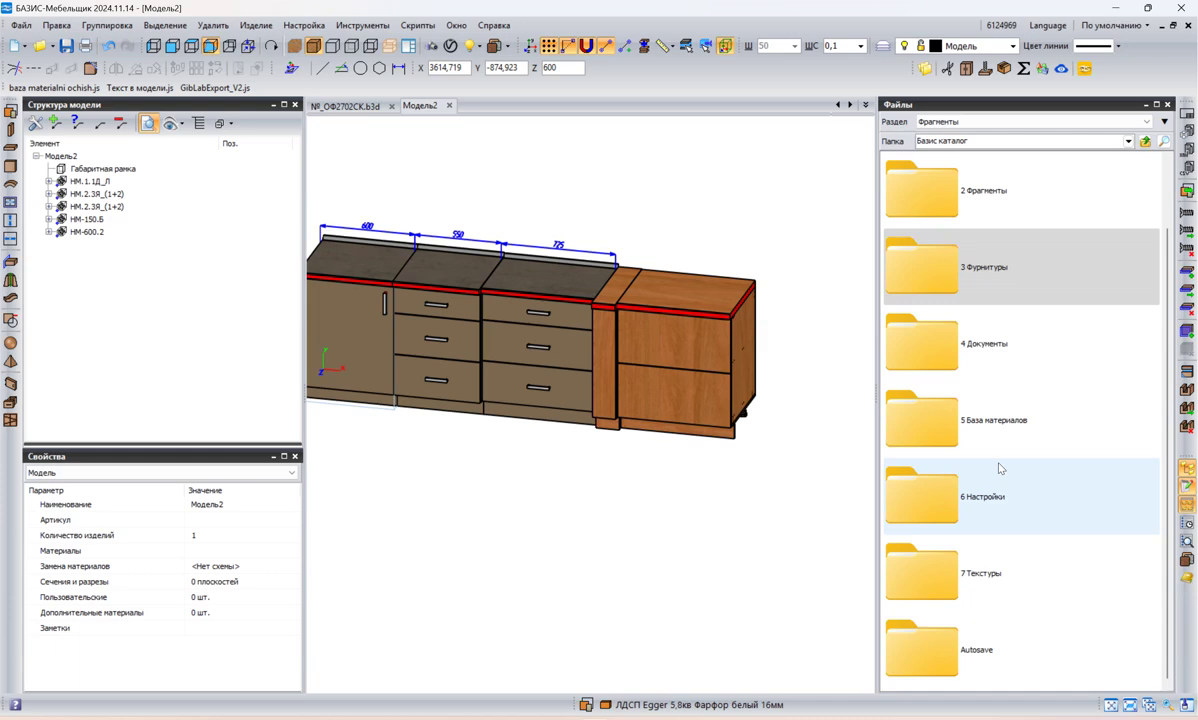
pyautogui.click(345, 106)
pyautogui.moveTo(732, 165); pyautogui.dragTo(752, 175, button='middle')
pyautogui.click(752, 175)
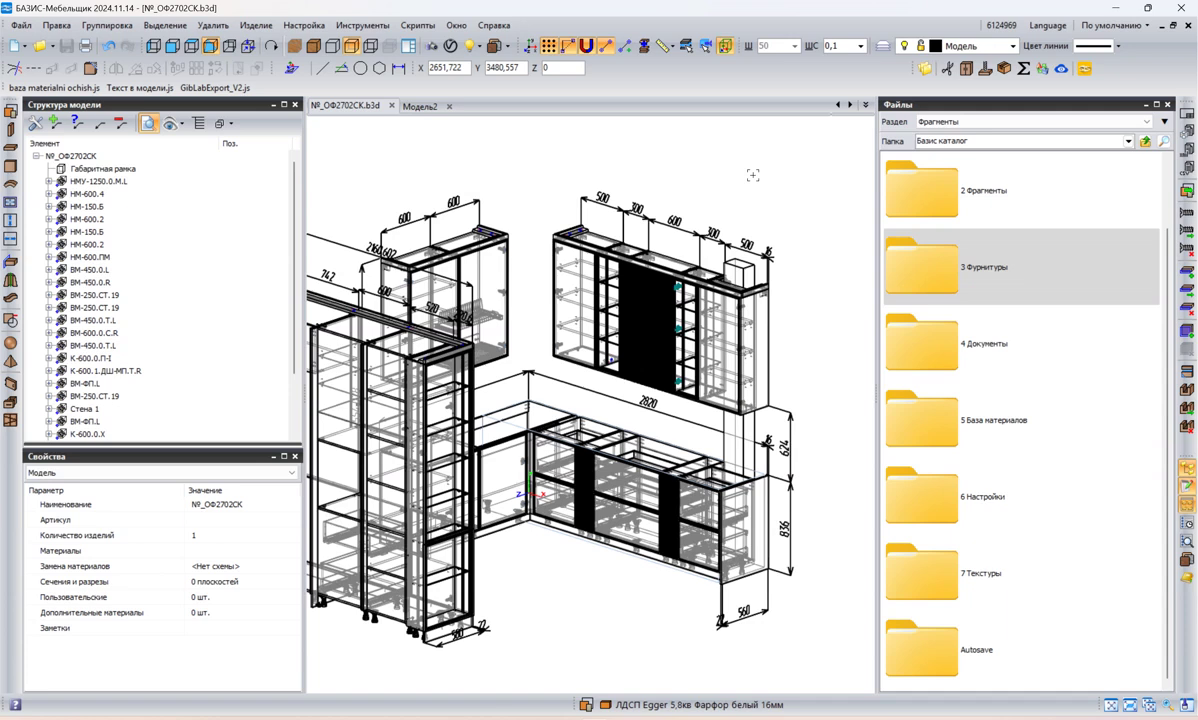
# - Calculate the kitchen's cost, accepting the list of materials missing from the base, and open the saving of output form tables
pyautogui.click(1023, 68)
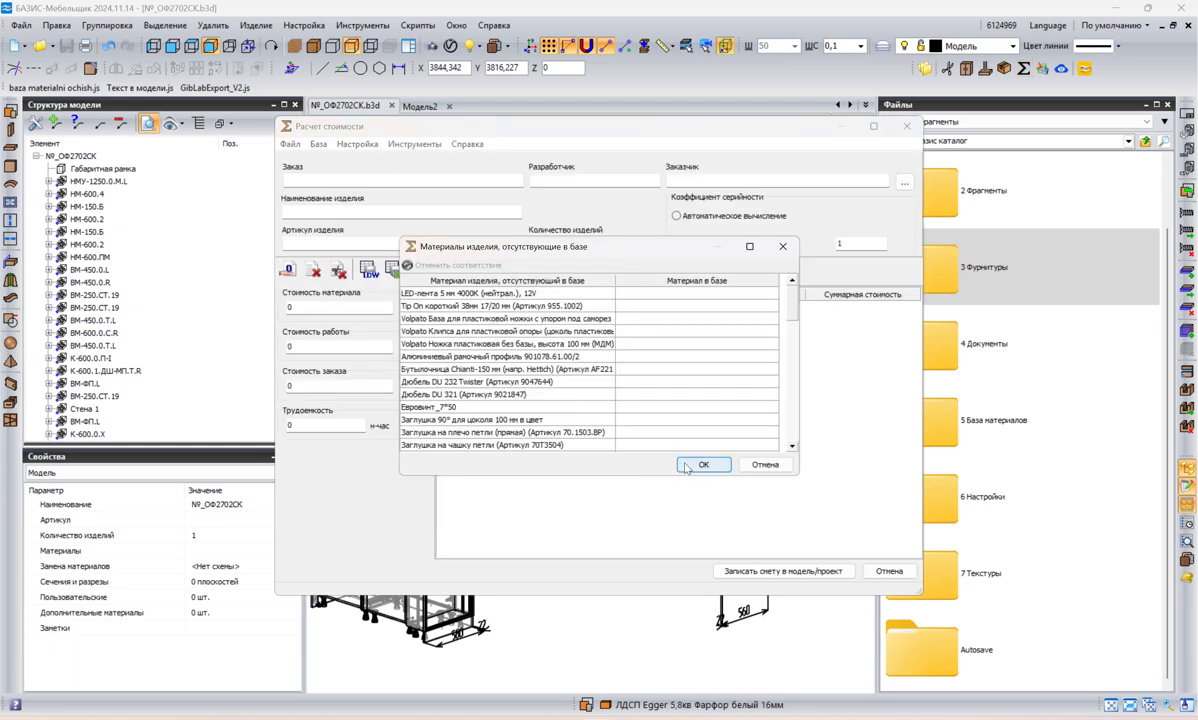
pyautogui.click(685, 460)
pyautogui.click(369, 267)
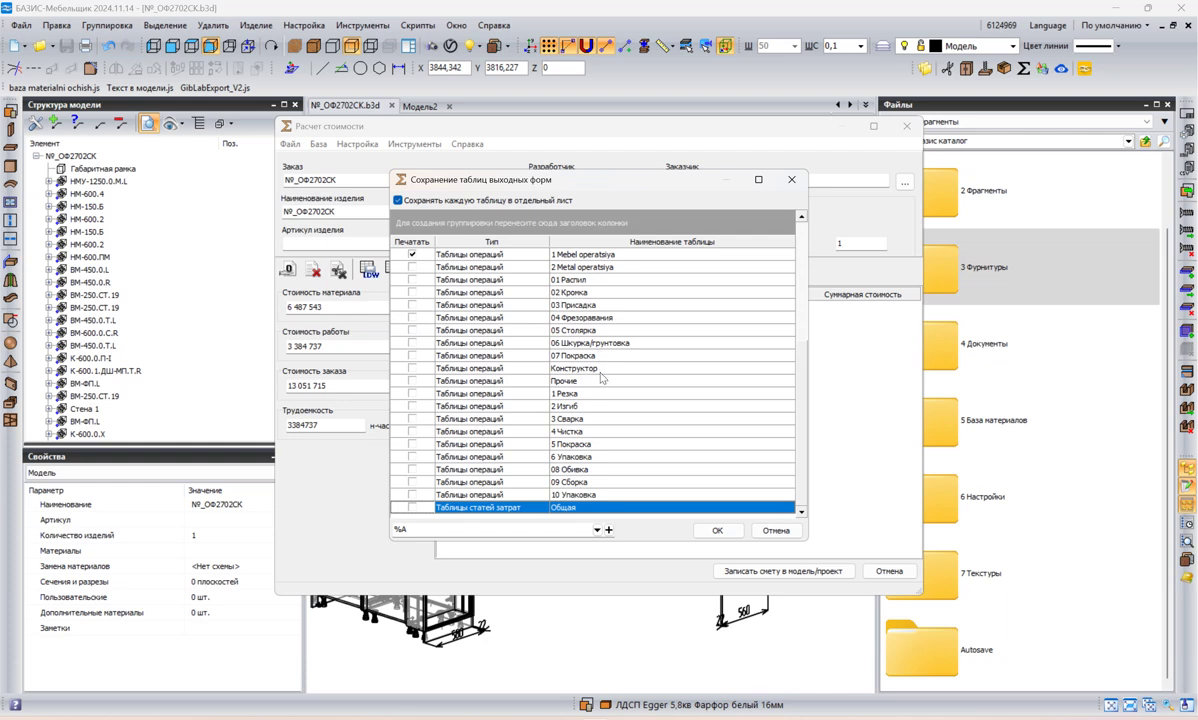
pyautogui.scroll(7, 548, 355)
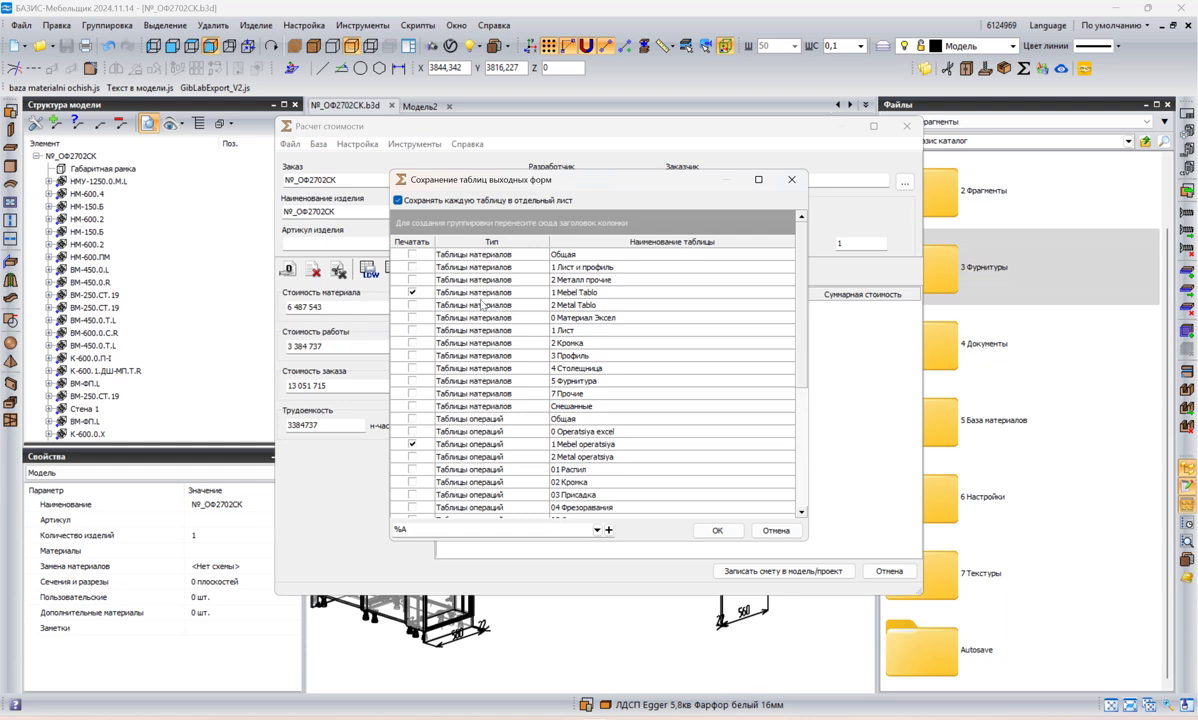
# - Export the checked 1 Mebel Tablo and 1 Mebel operatsiya tables to кухня тест.xls in the Тест folder, replacing the existing file
pyautogui.click(716, 531)
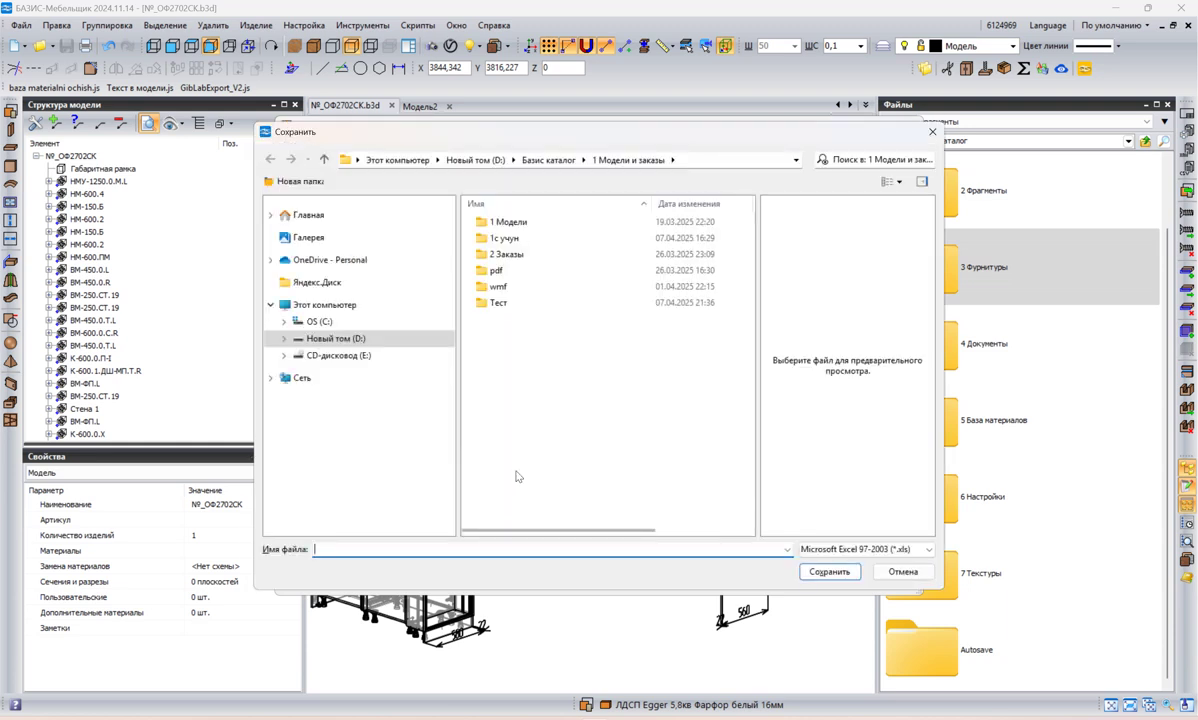
pyautogui.doubleClick(497, 303)
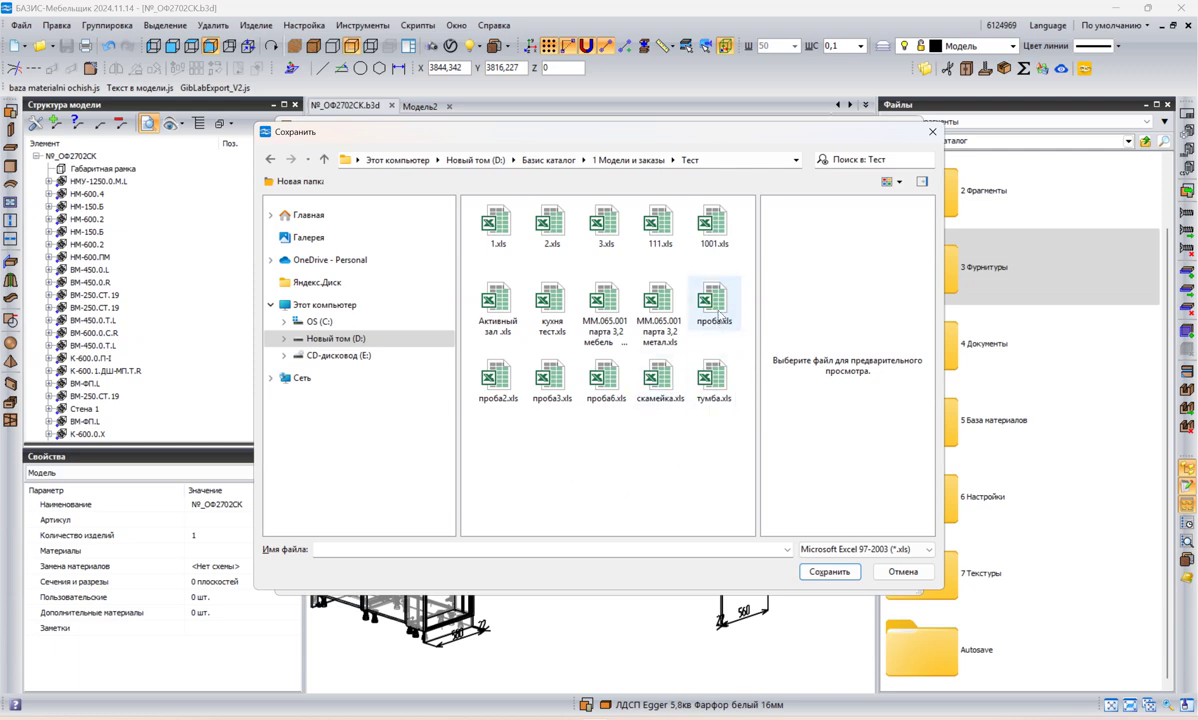
pyautogui.click(553, 316)
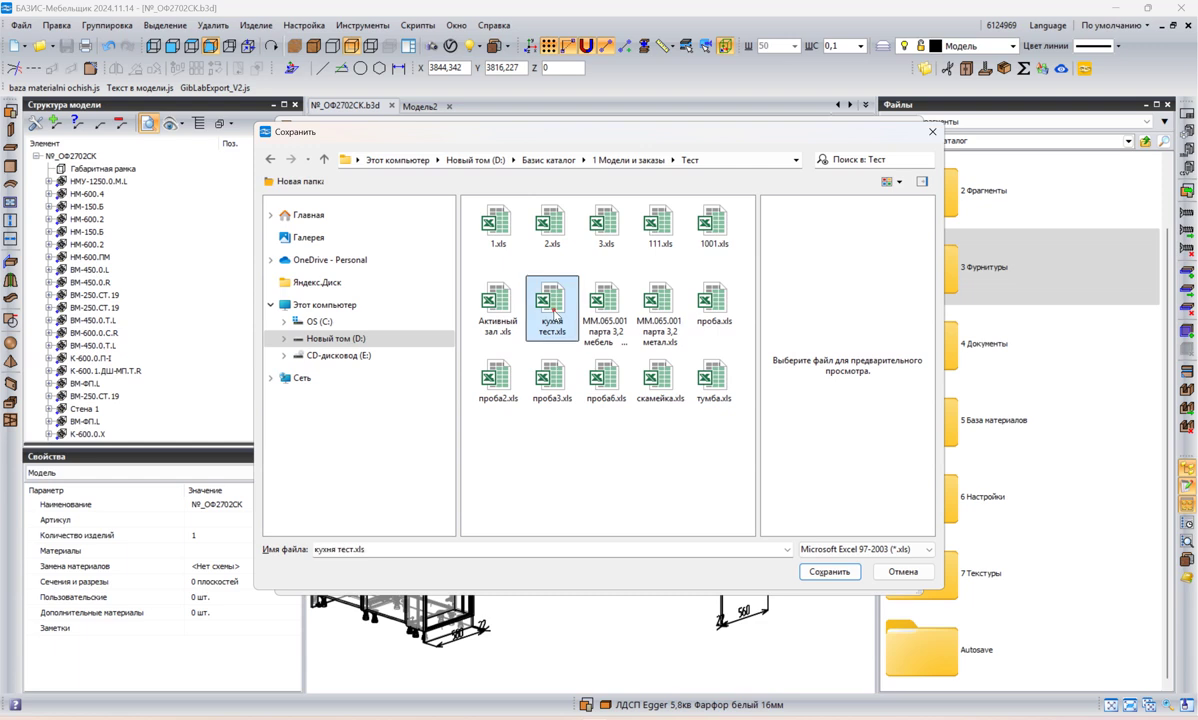
pyautogui.click(817, 573)
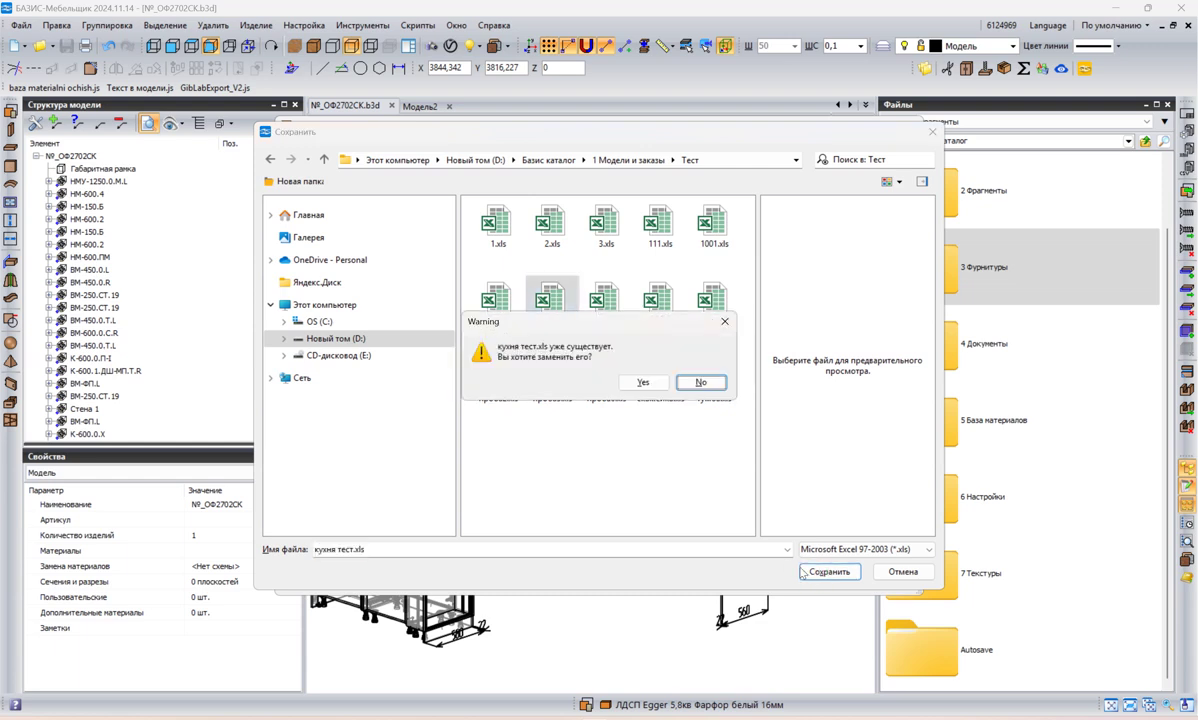
pyautogui.click(642, 384)
pyautogui.click(714, 531)
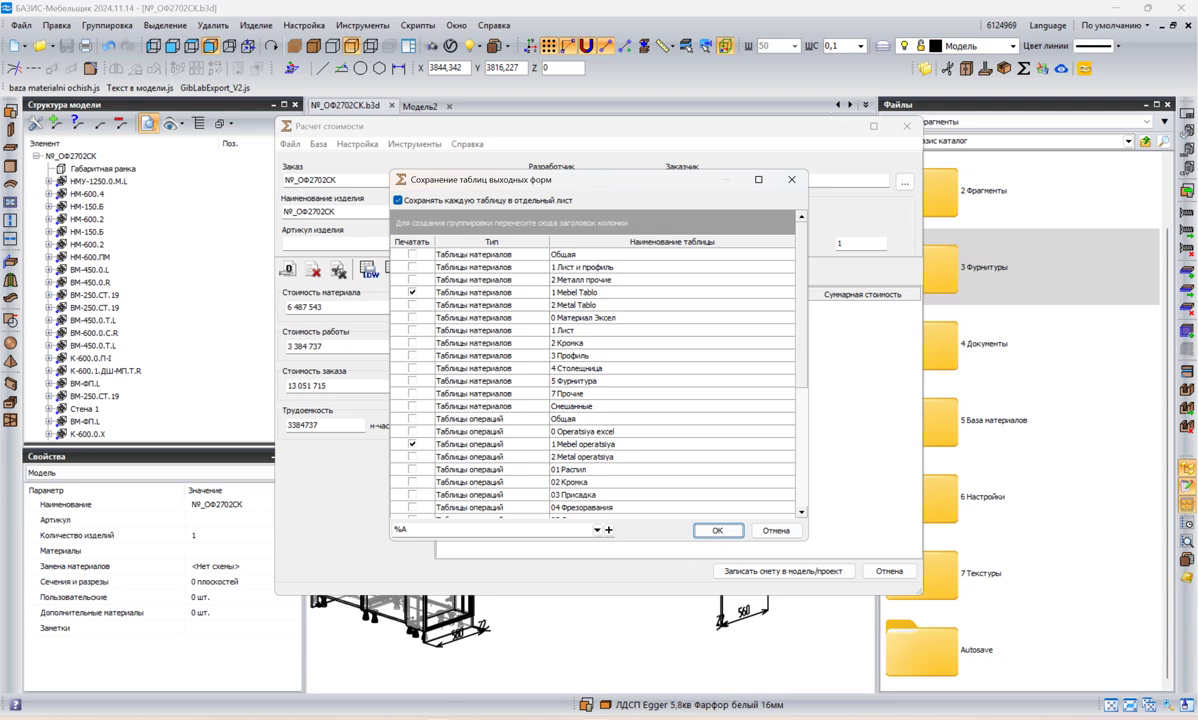
# - Switch to the File Explorer window of 1 Кухня and go up to the Базис каталог folder
pyautogui.moveTo(440, 715)
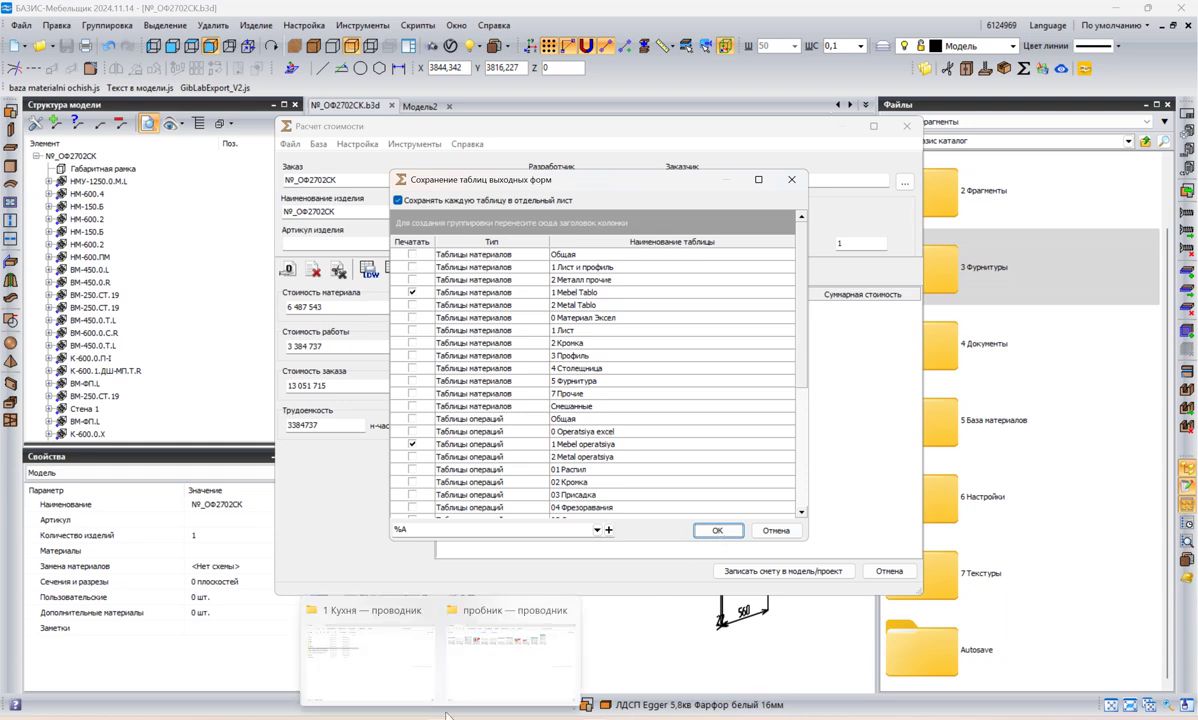
pyautogui.click(481, 666)
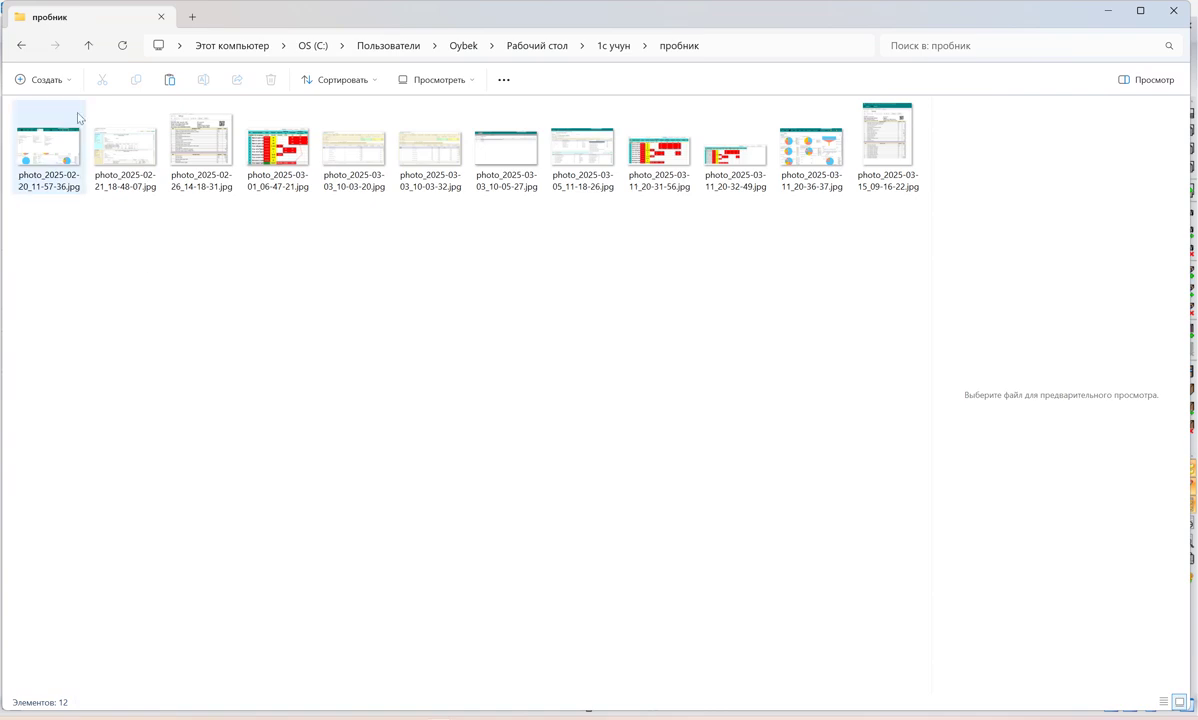
pyautogui.click(440, 714)
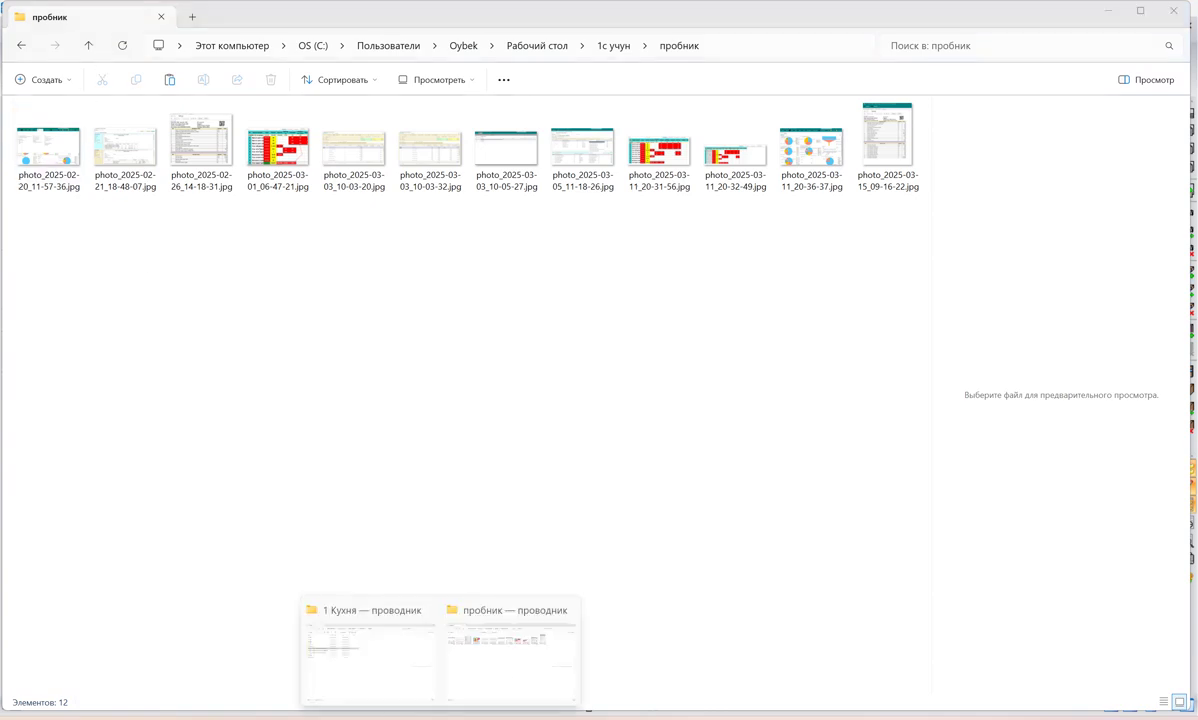
pyautogui.click(380, 668)
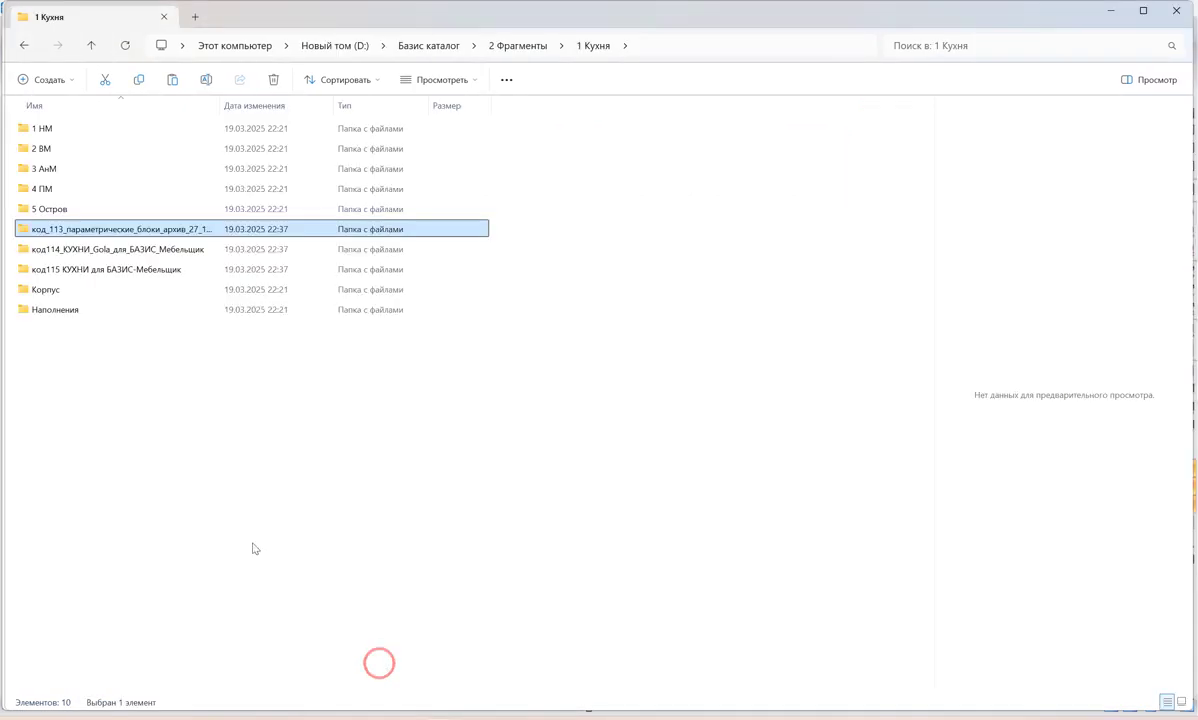
pyautogui.click(91, 45)
pyautogui.click(89, 46)
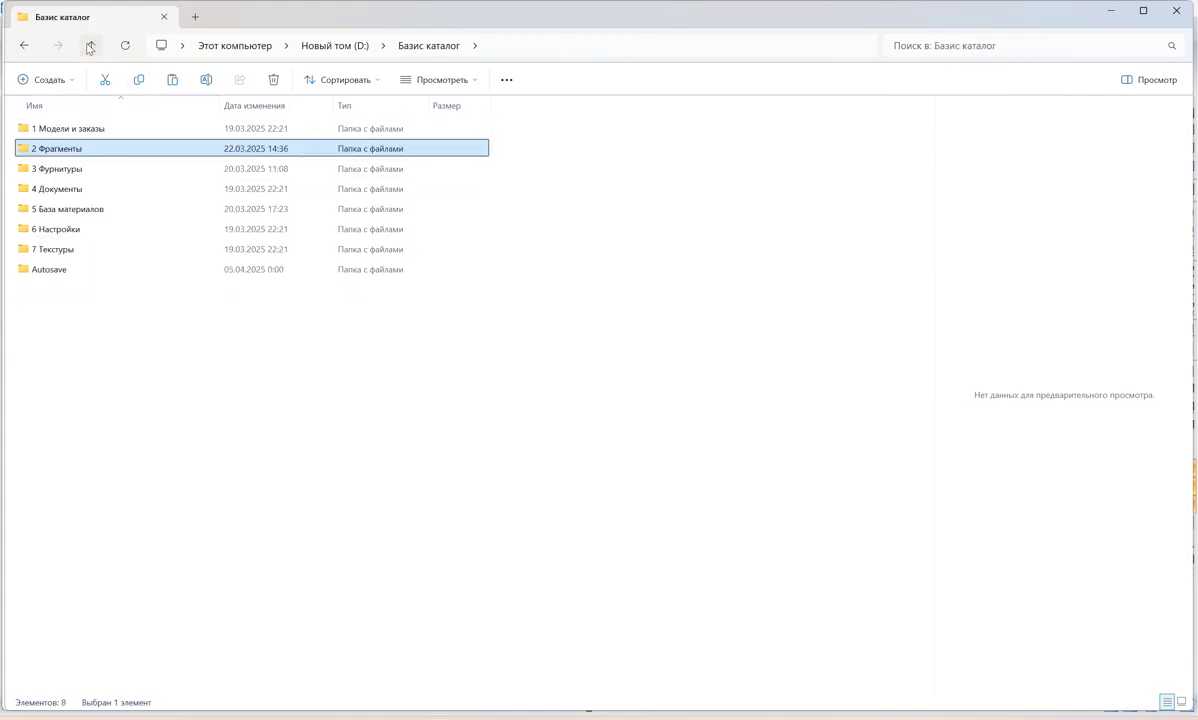
# - Open кухня тест.xls from the Тест folder inside 1 Модели и заказы in Excel
pyautogui.doubleClick(70, 128)
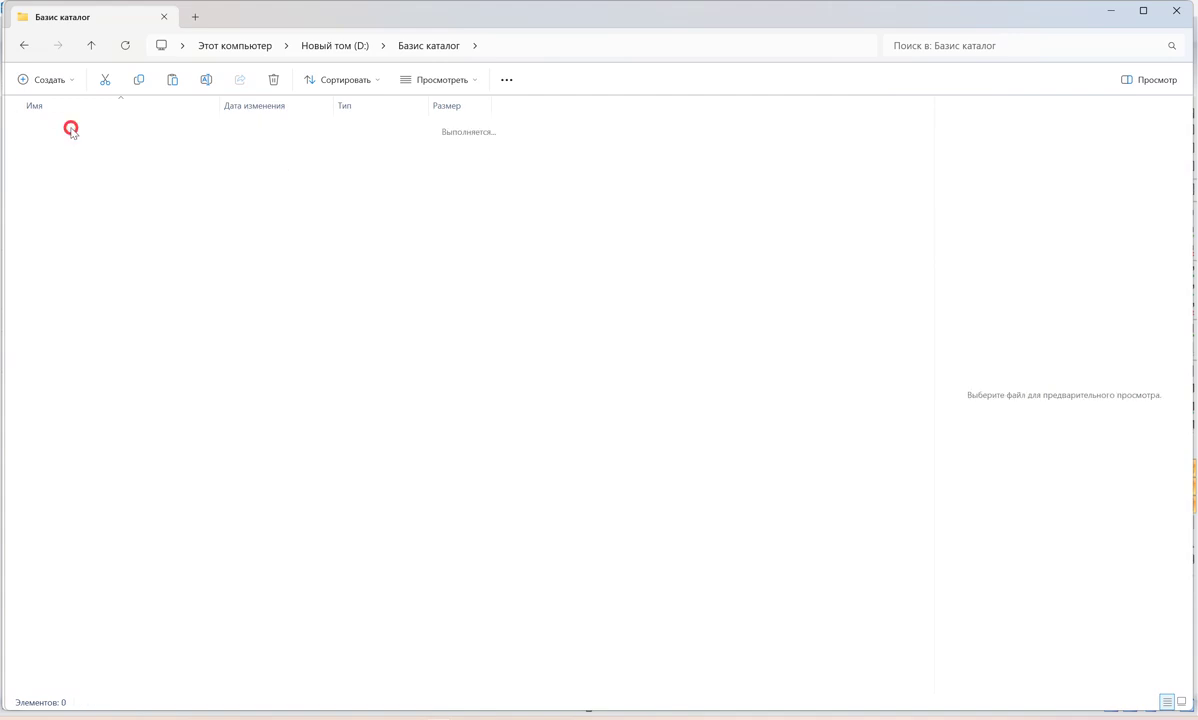
pyautogui.doubleClick(52, 229)
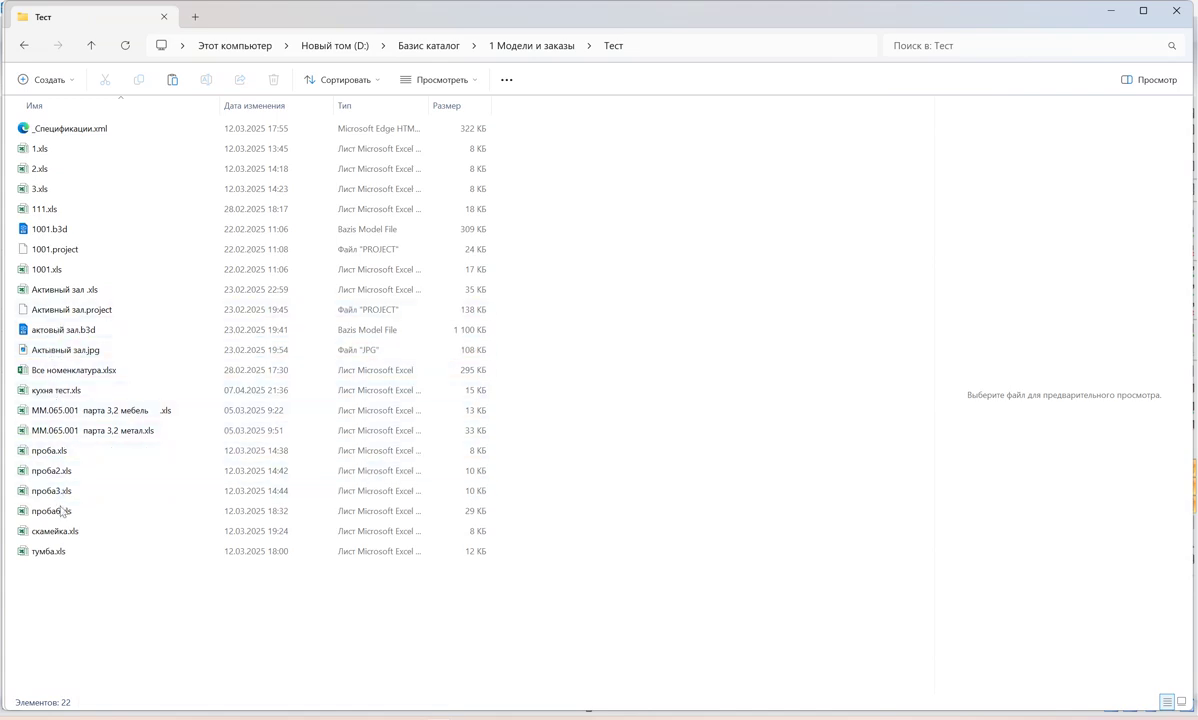
pyautogui.click(55, 395)
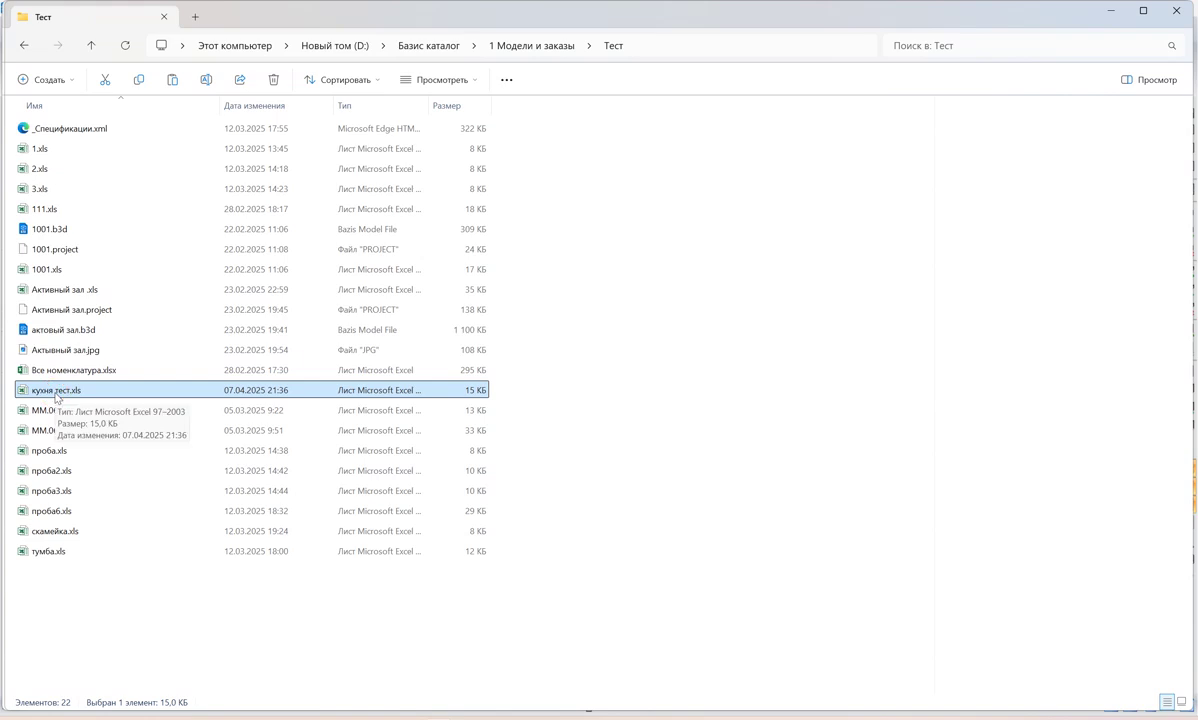
pyautogui.doubleClick(55, 392)
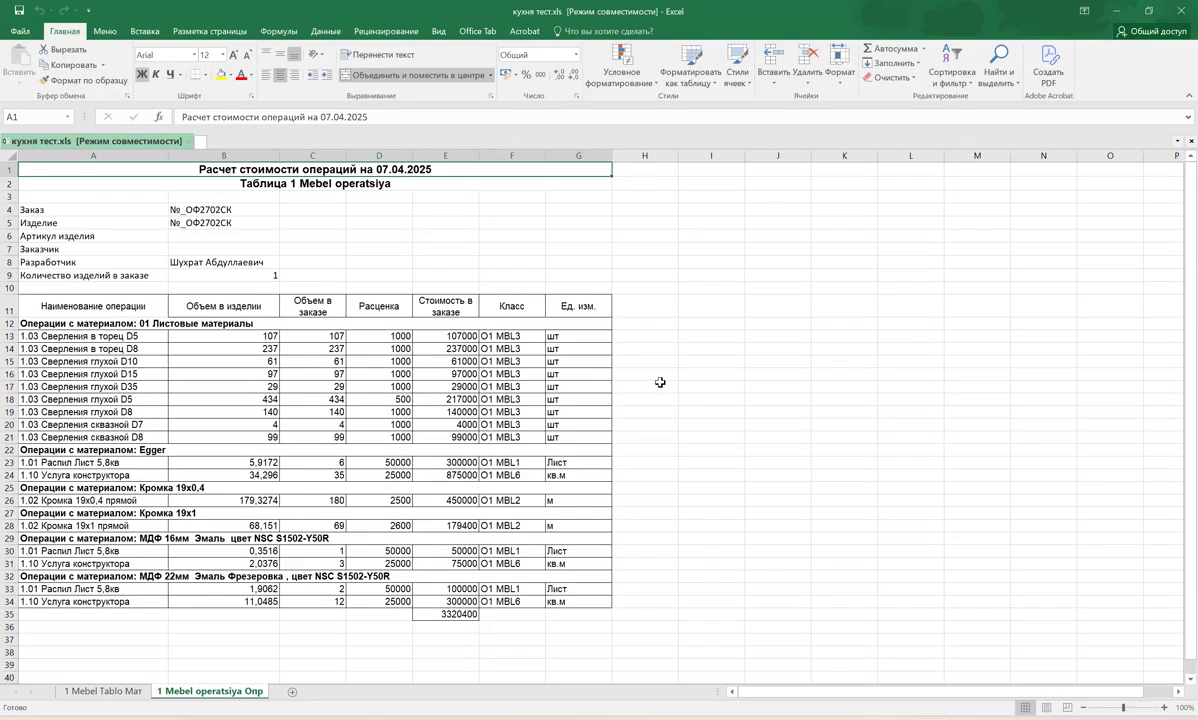
# - Examine the drilling, cutting and edging operations and their quantities on the 1 Mebel operatsiya sheet
pyautogui.click(132, 337)
pyautogui.click(130, 349)
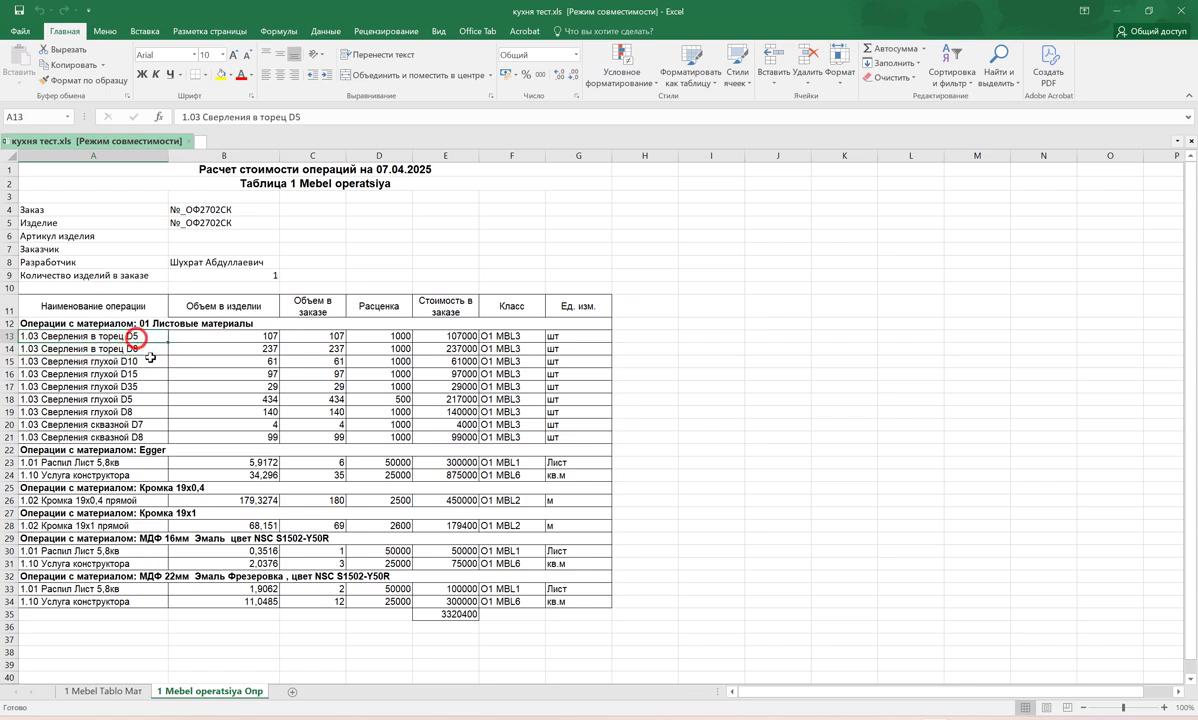
pyautogui.click(255, 337)
pyautogui.click(262, 348)
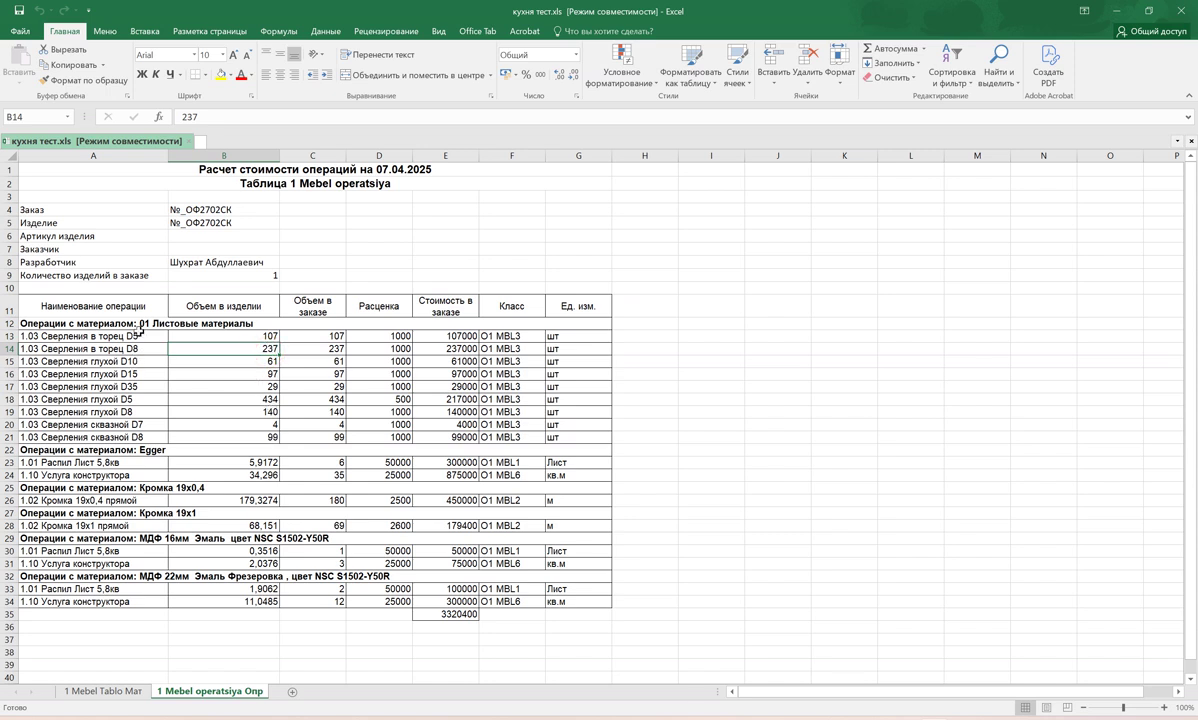
pyautogui.click(140, 334)
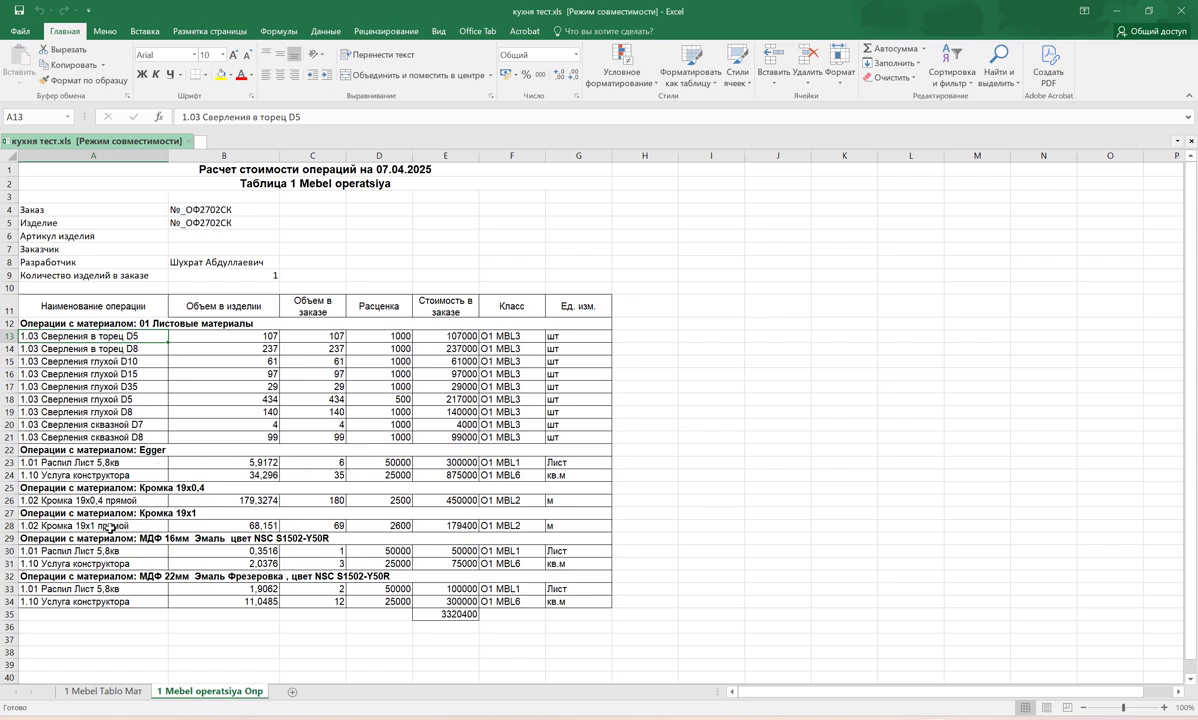
pyautogui.click(244, 474)
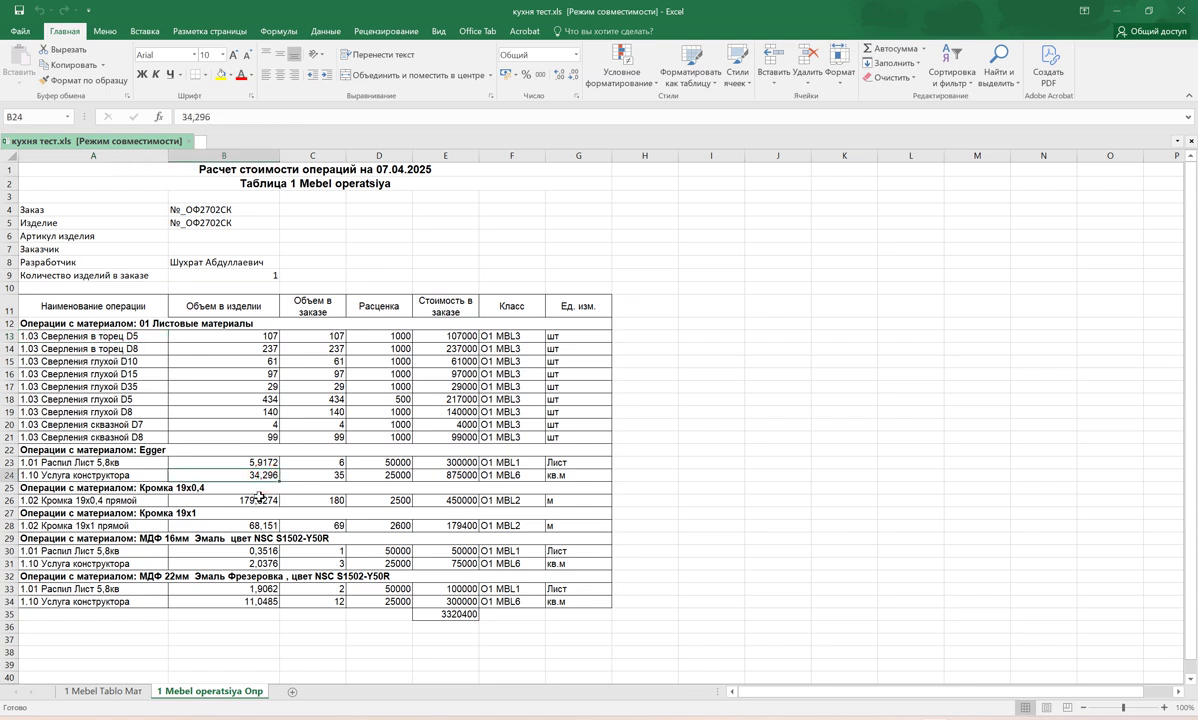
pyautogui.click(161, 503)
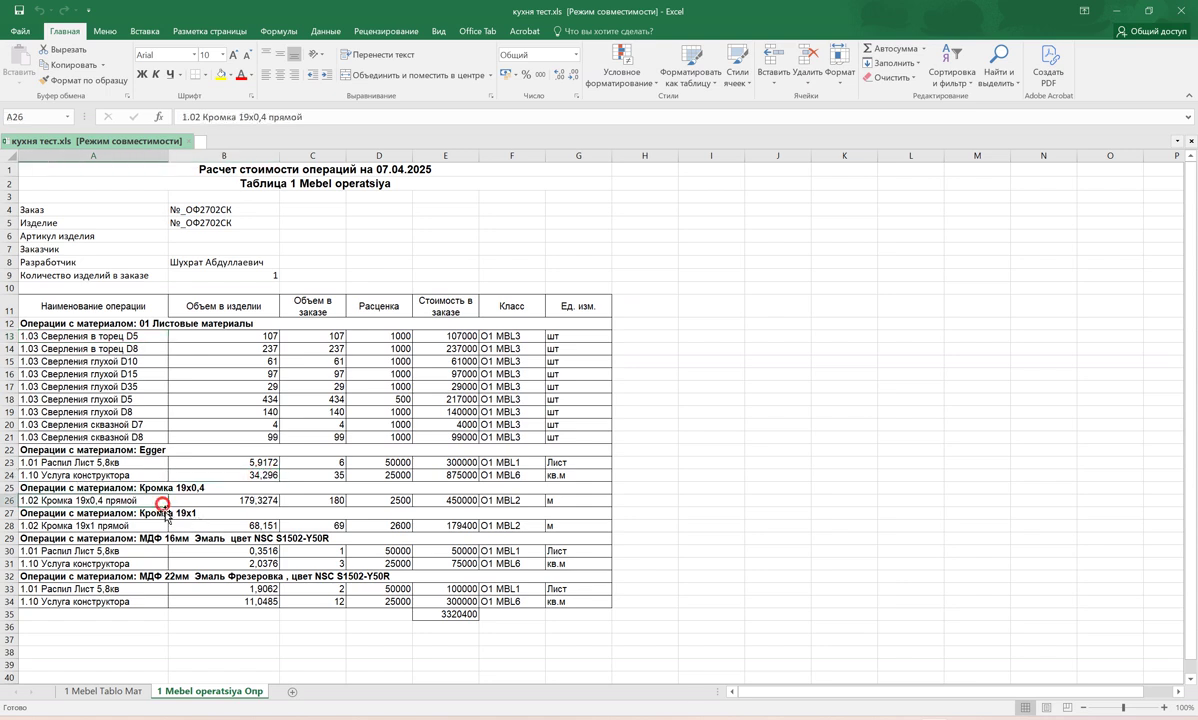
pyautogui.click(112, 524)
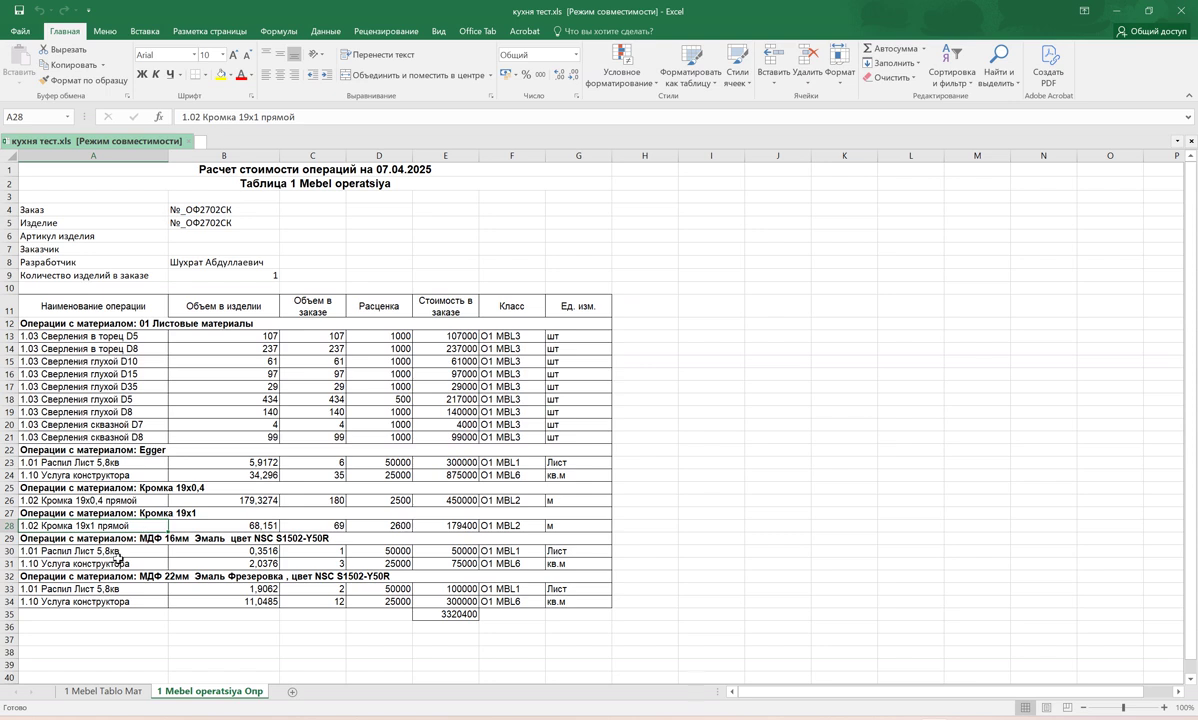
pyautogui.click(225, 549)
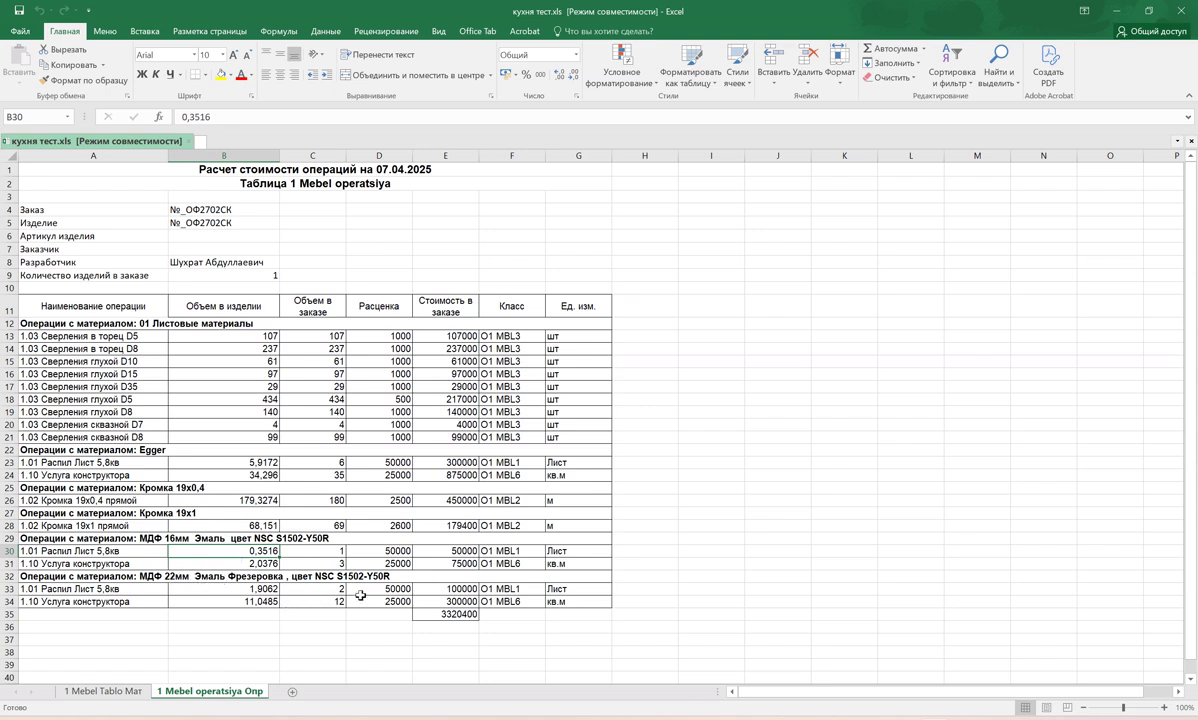
# - Examine the material names and order quantities on the 1 Mebel Tablo sheet, including the milled 22 mm МДФ row
pyautogui.click(131, 692)
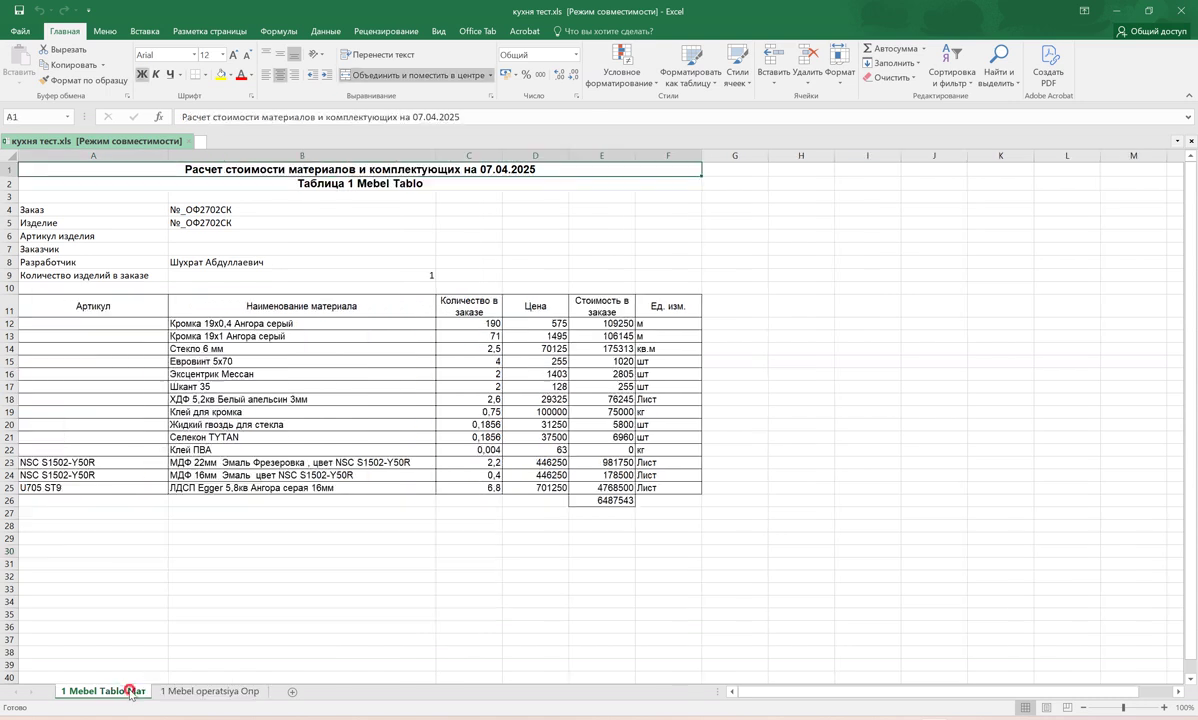
pyautogui.click(291, 304)
pyautogui.moveTo(290, 338); pyautogui.dragTo(307, 476)
pyautogui.click(307, 538)
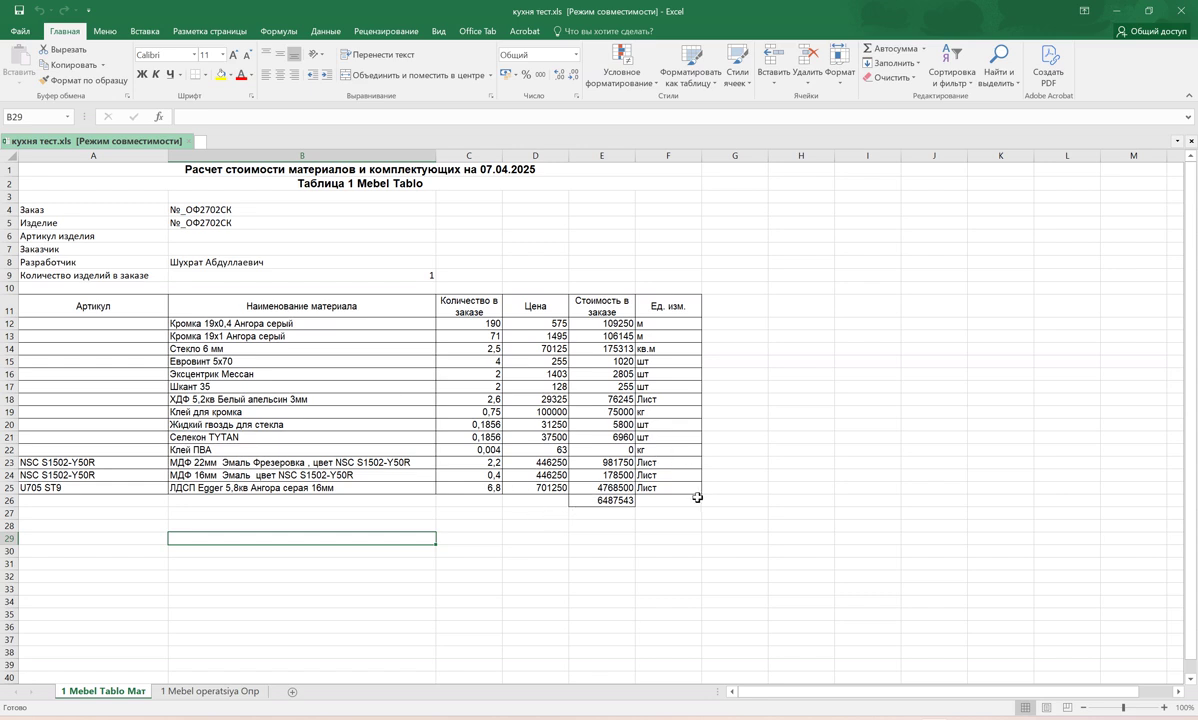
pyautogui.click(263, 462)
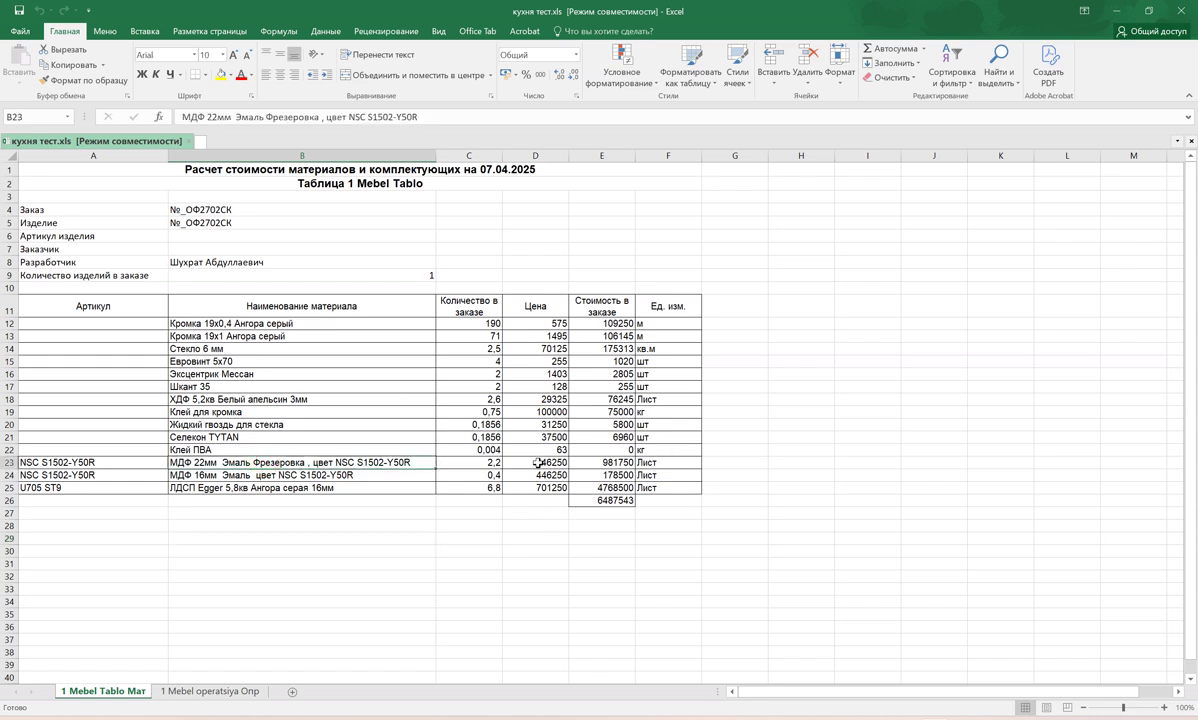
pyautogui.click(493, 462)
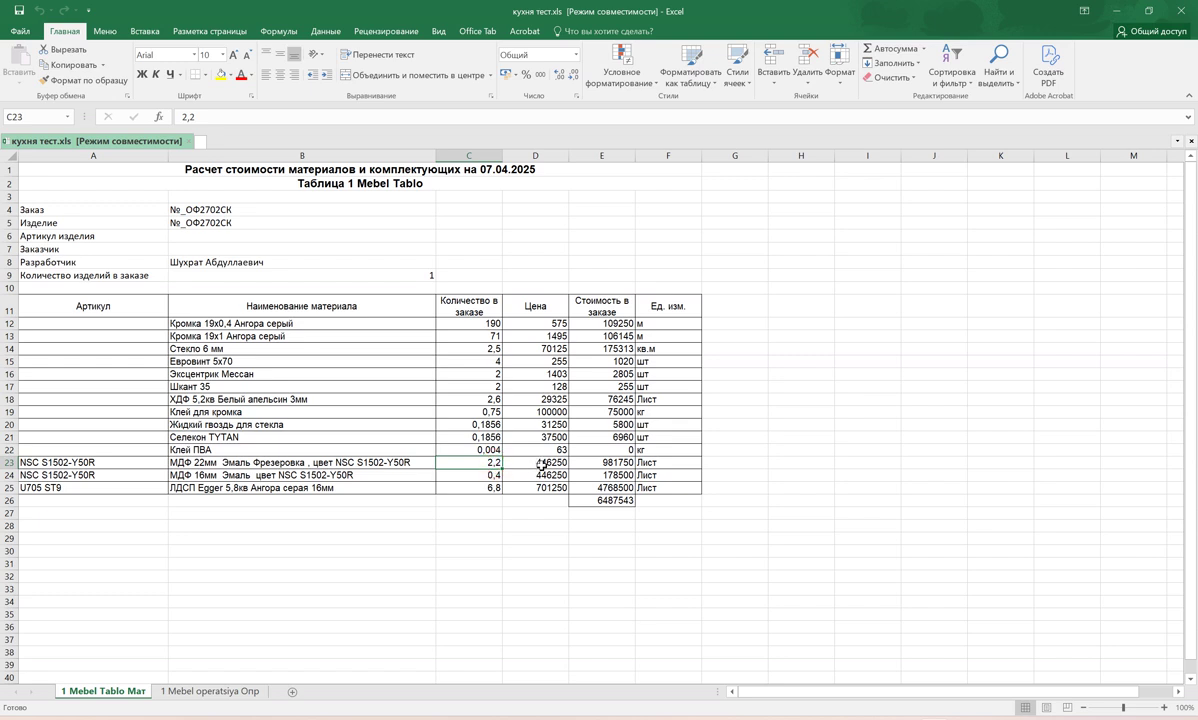
# - Check the price and order cost of the milled 22 mm МДФ row on the materials sheet
pyautogui.click(538, 462)
pyautogui.click(627, 462)
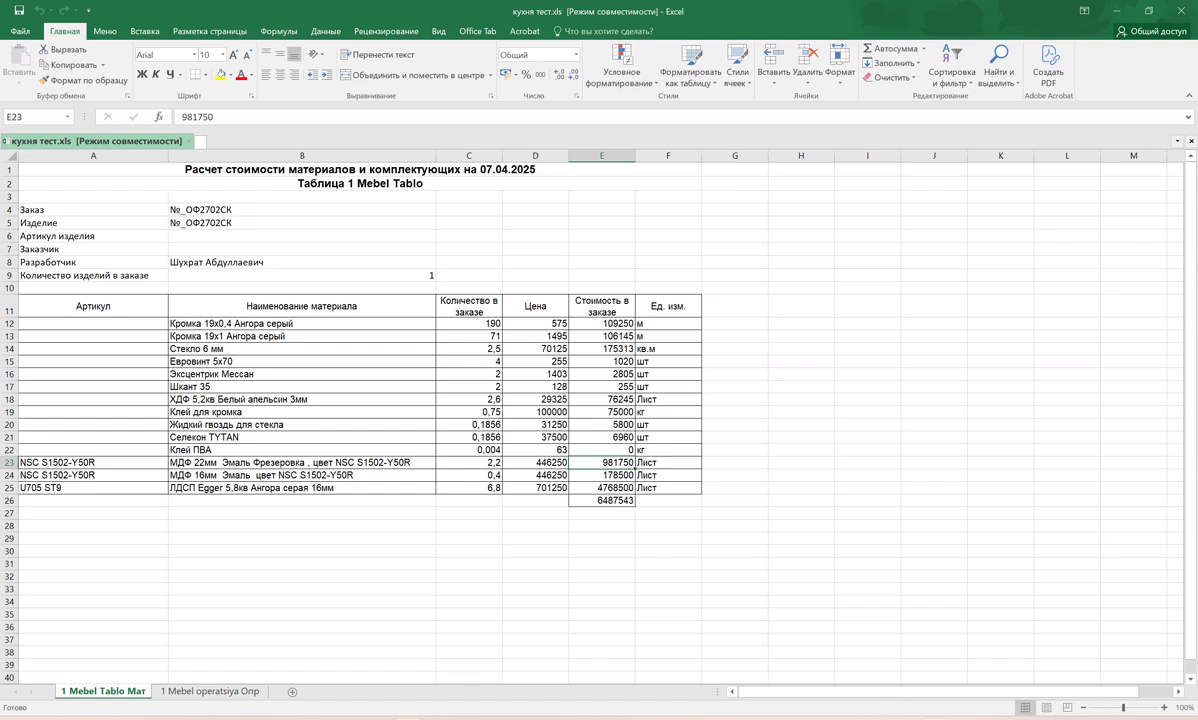
# - Switch to the пробник folder in File Explorer and view photo_2025-02-20_11-57-36.jpg enlarged in a maximized Photos window
pyautogui.click(474, 675)
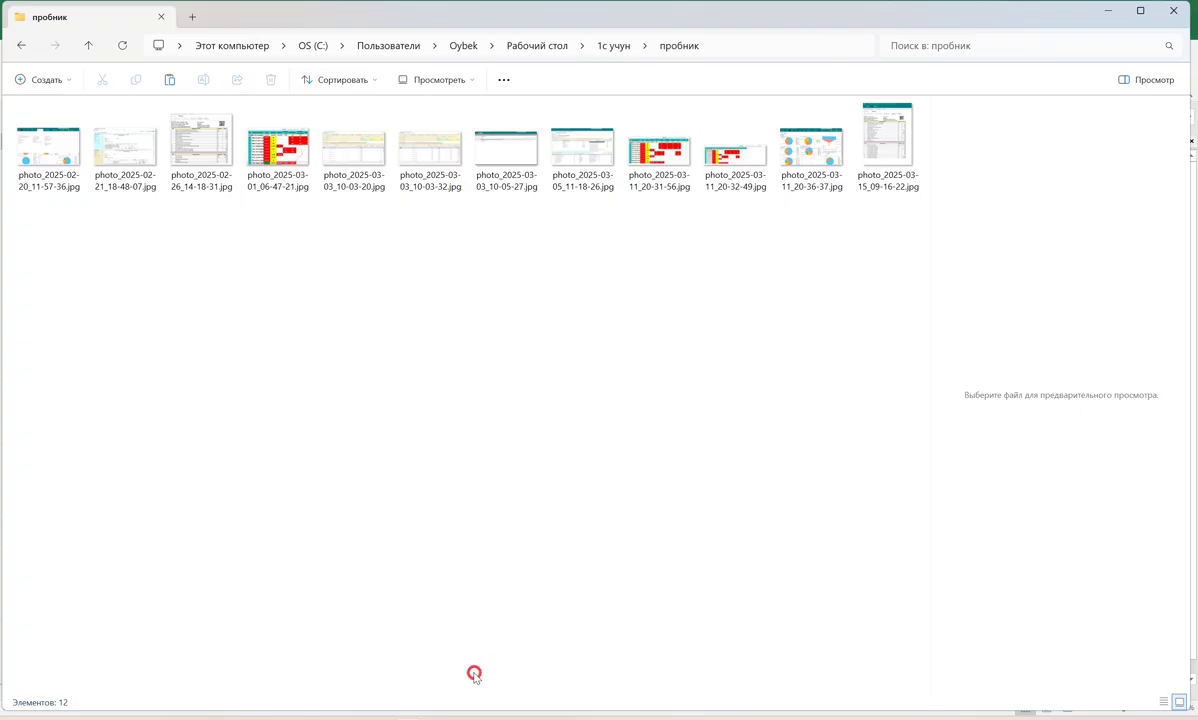
pyautogui.doubleClick(53, 166)
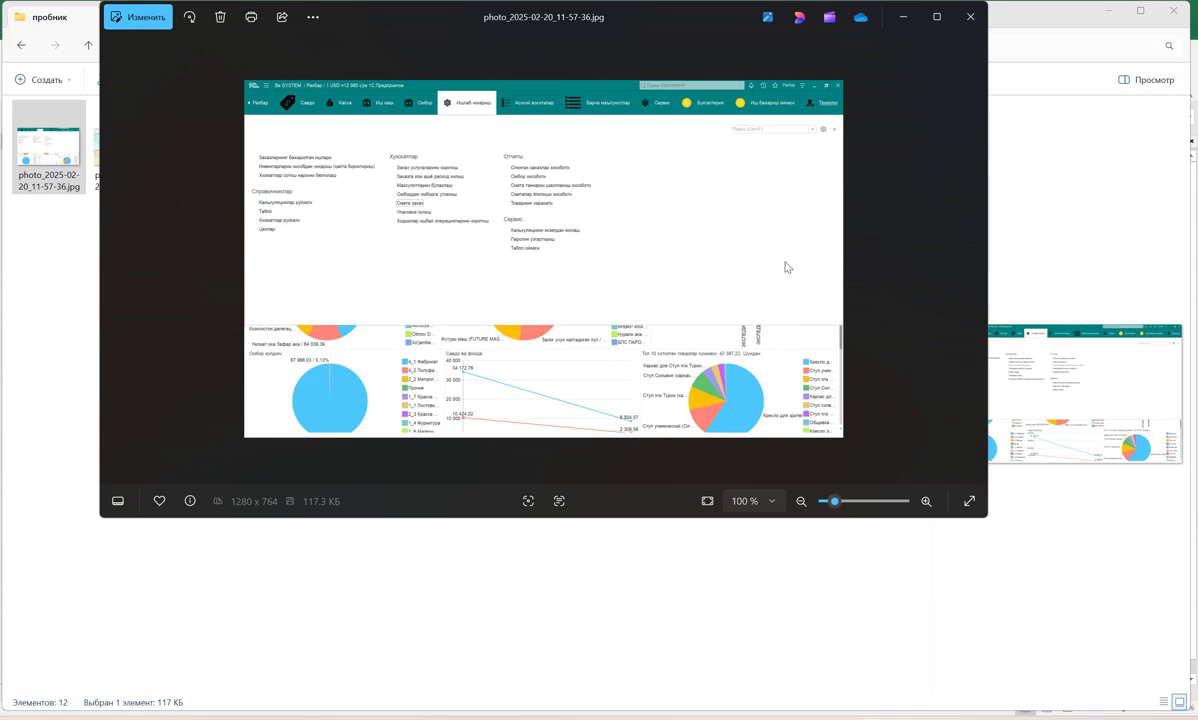
pyautogui.click(936, 17)
pyautogui.doubleClick(706, 242)
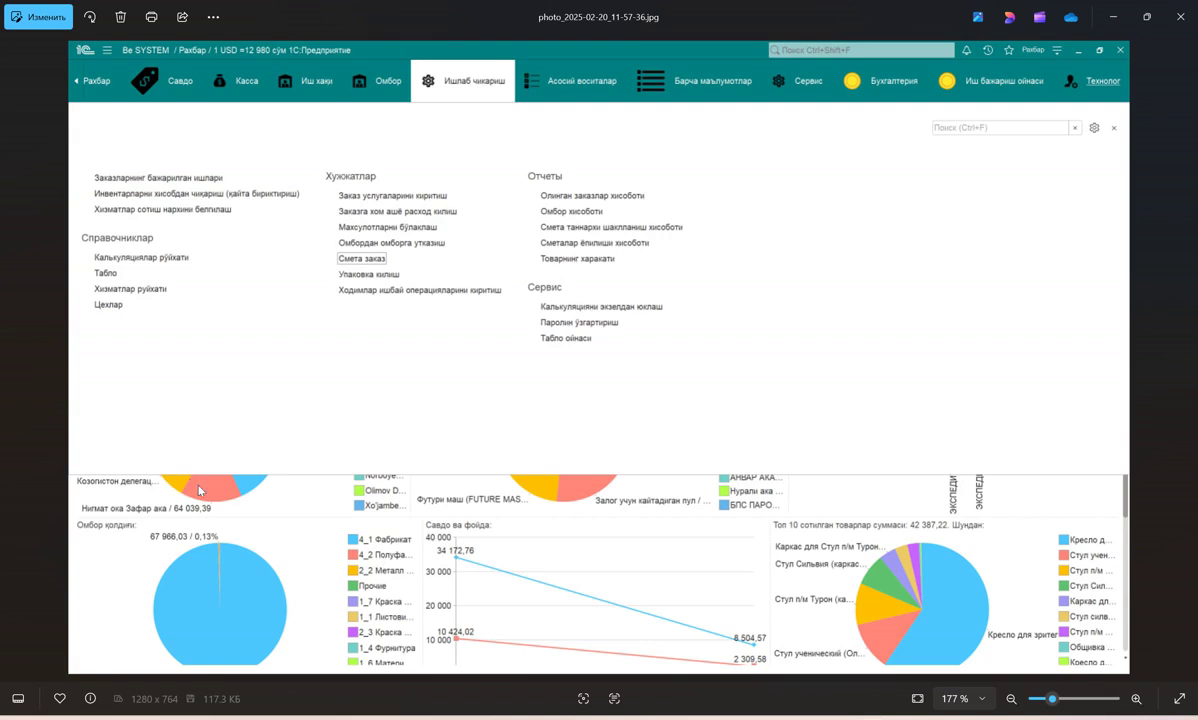
# - Examine the next three 1C images: the Excel calculation import, the Корпус Пенал 2024 estimate and the workshop order schedule
pyautogui.click(1185, 354)
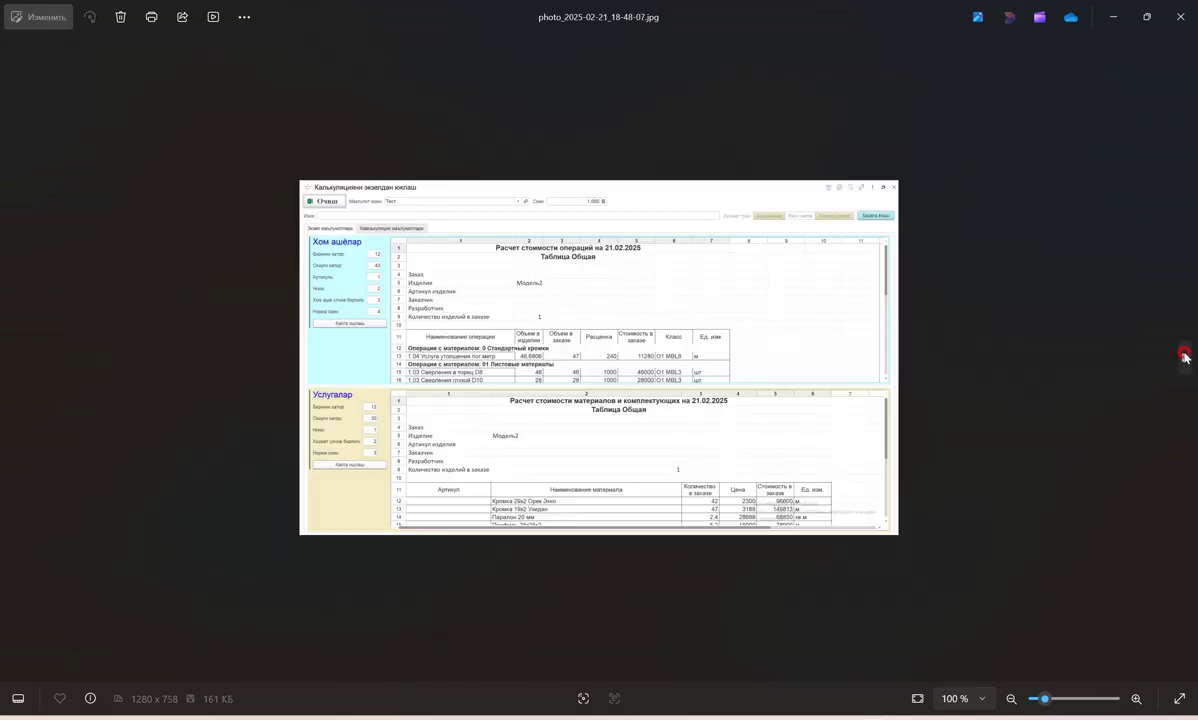
pyautogui.scroll(4, 716, 341)
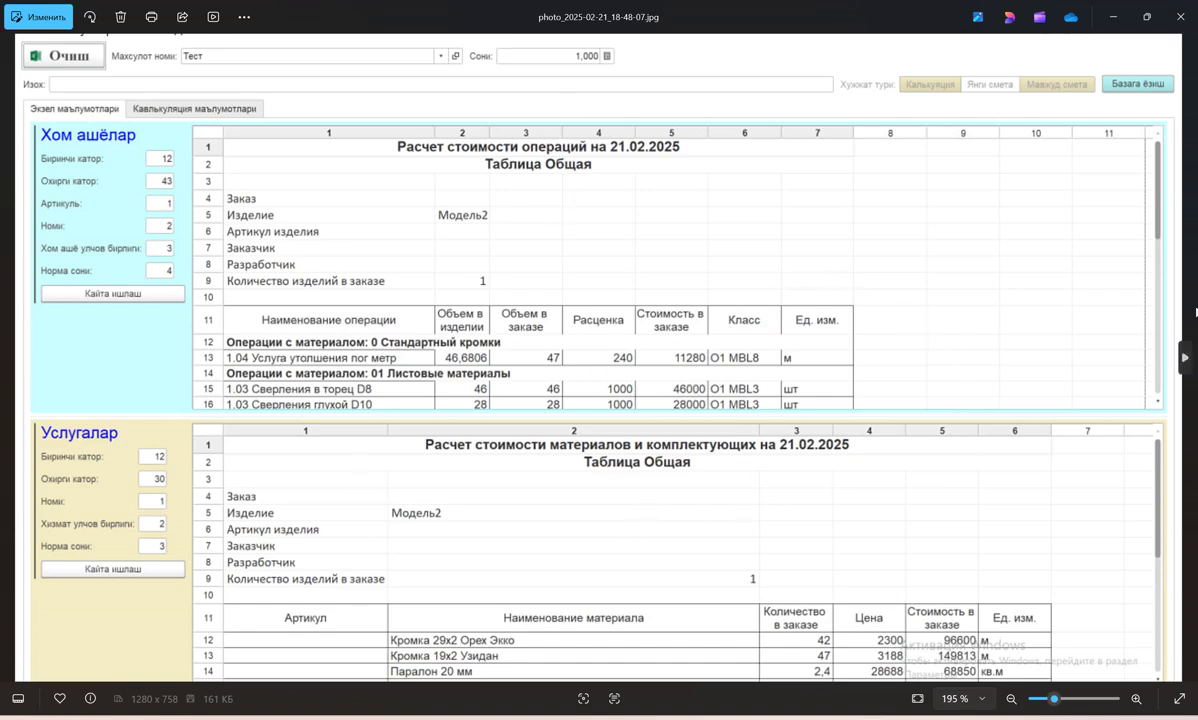
pyautogui.click(1185, 357)
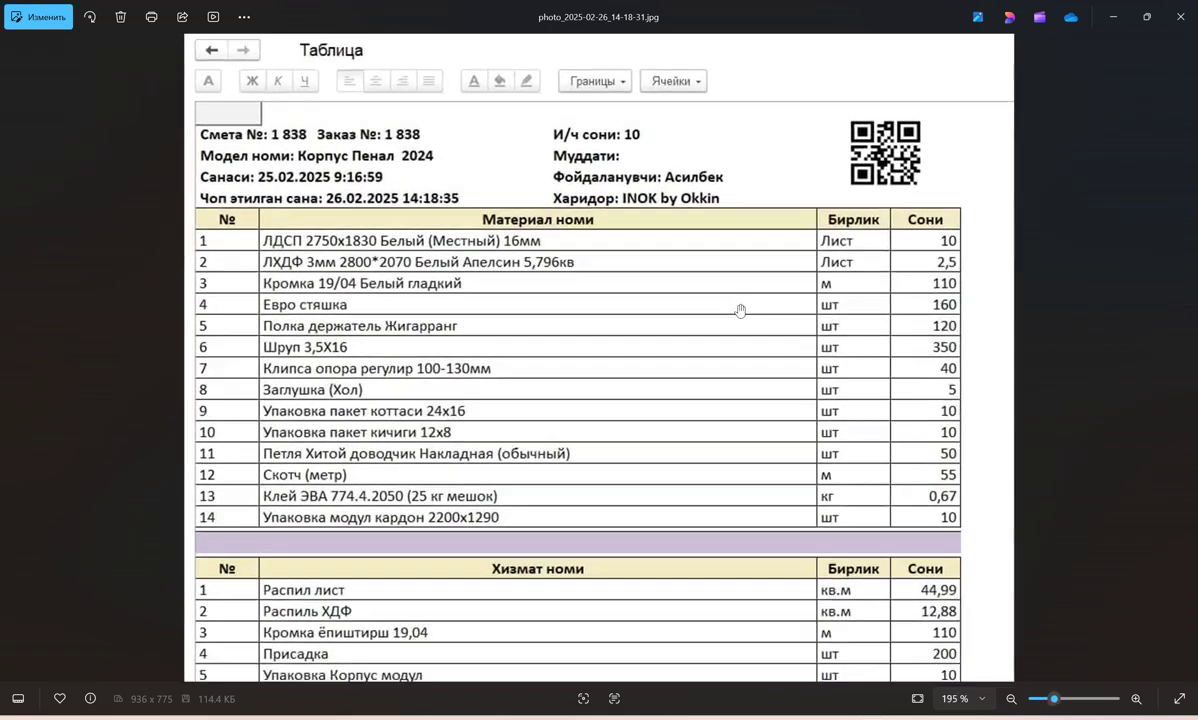
pyautogui.scroll(-1, 740, 311)
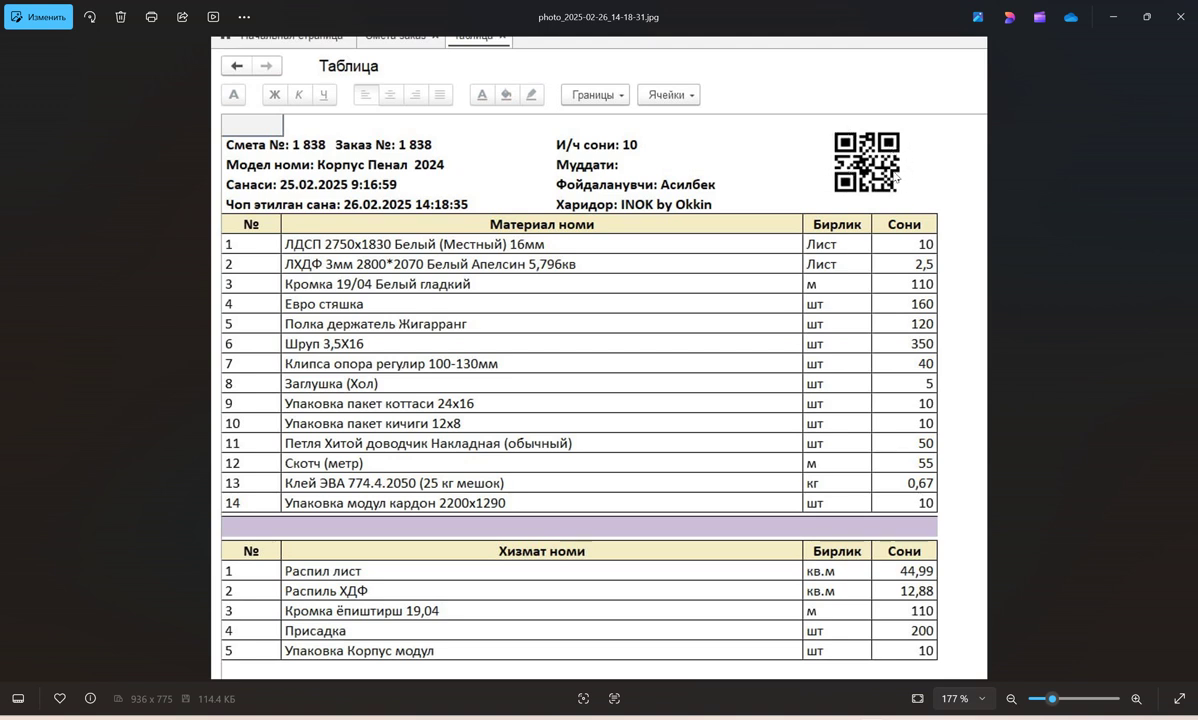
pyautogui.click(1186, 362)
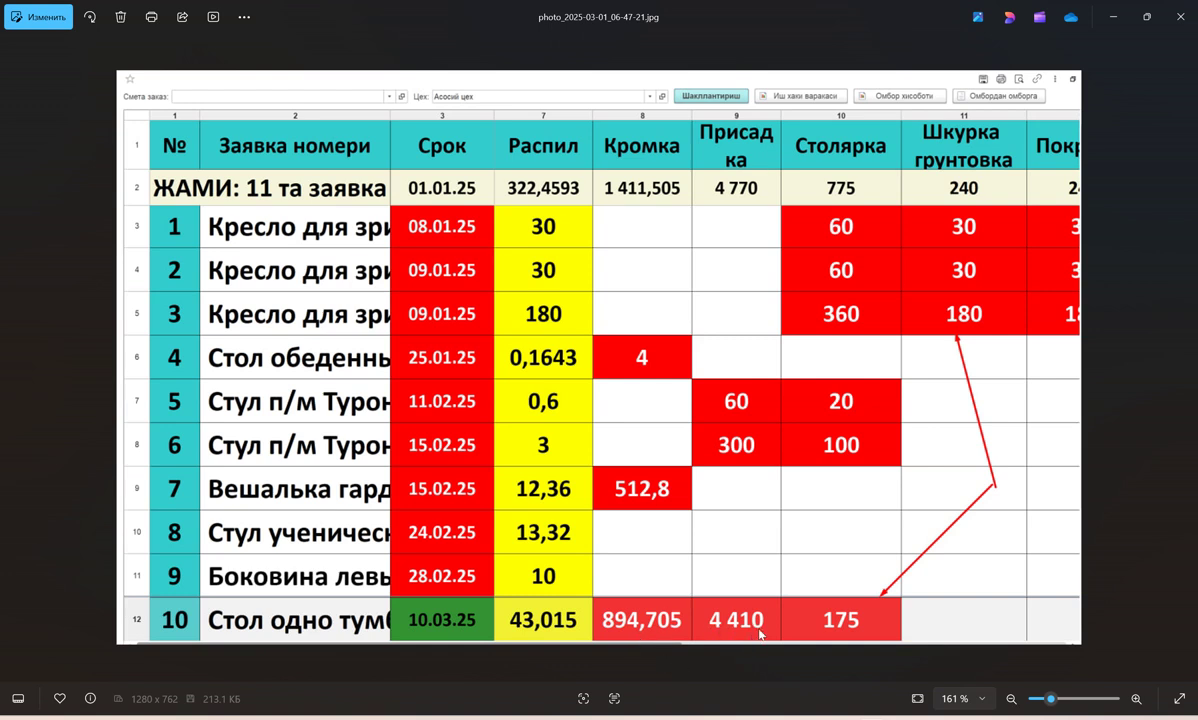
# - Examine the two enlarged images of Смета заказ 49, covering its raw materials list and its services list
pyautogui.click(1186, 357)
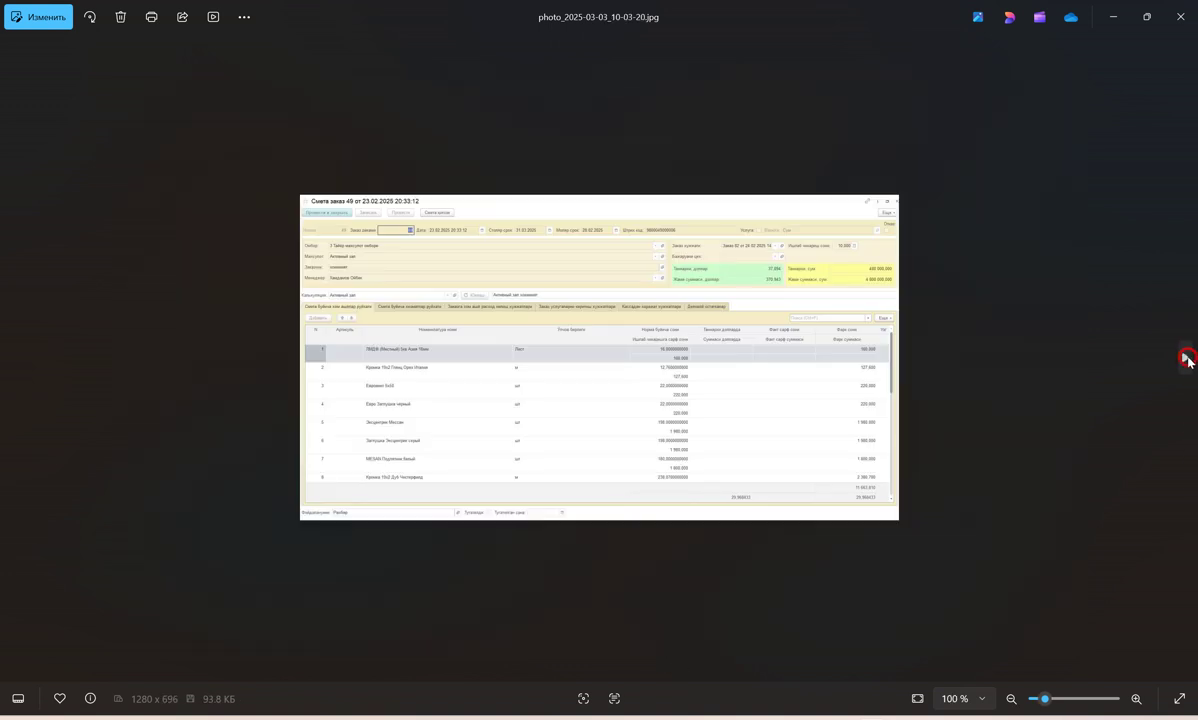
pyautogui.scroll(3, 789, 364)
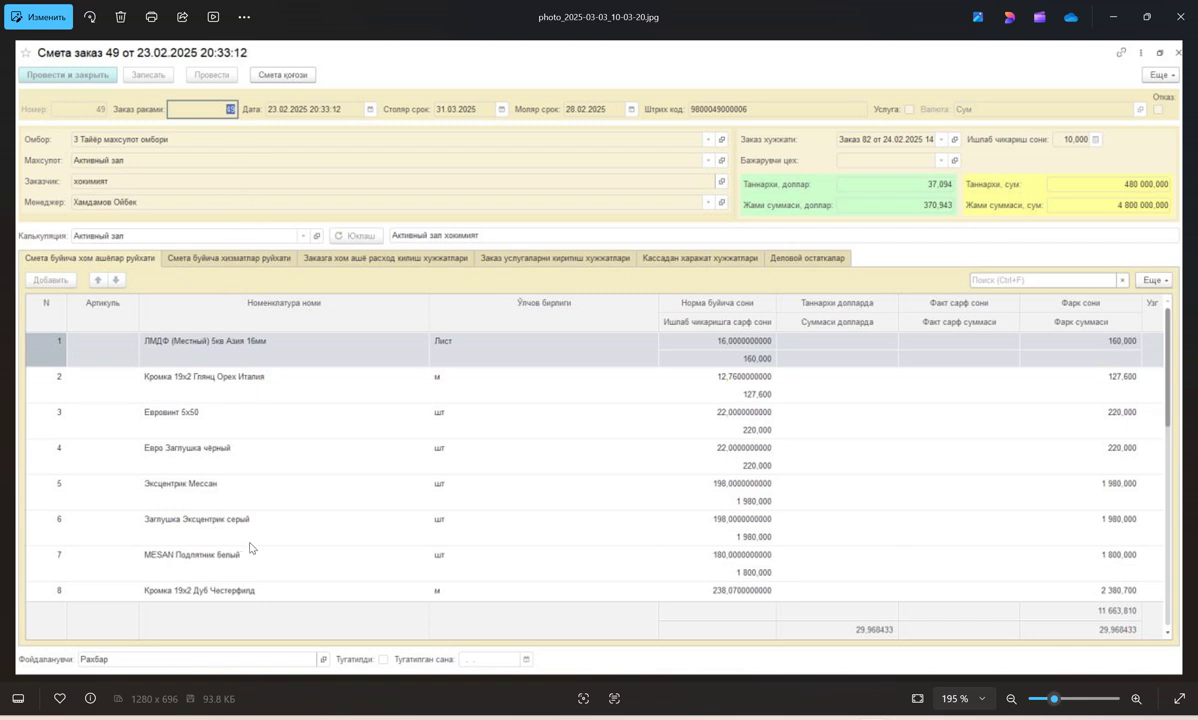
pyautogui.click(1186, 357)
pyautogui.scroll(3, 668, 357)
pyautogui.scroll(2, 668, 357)
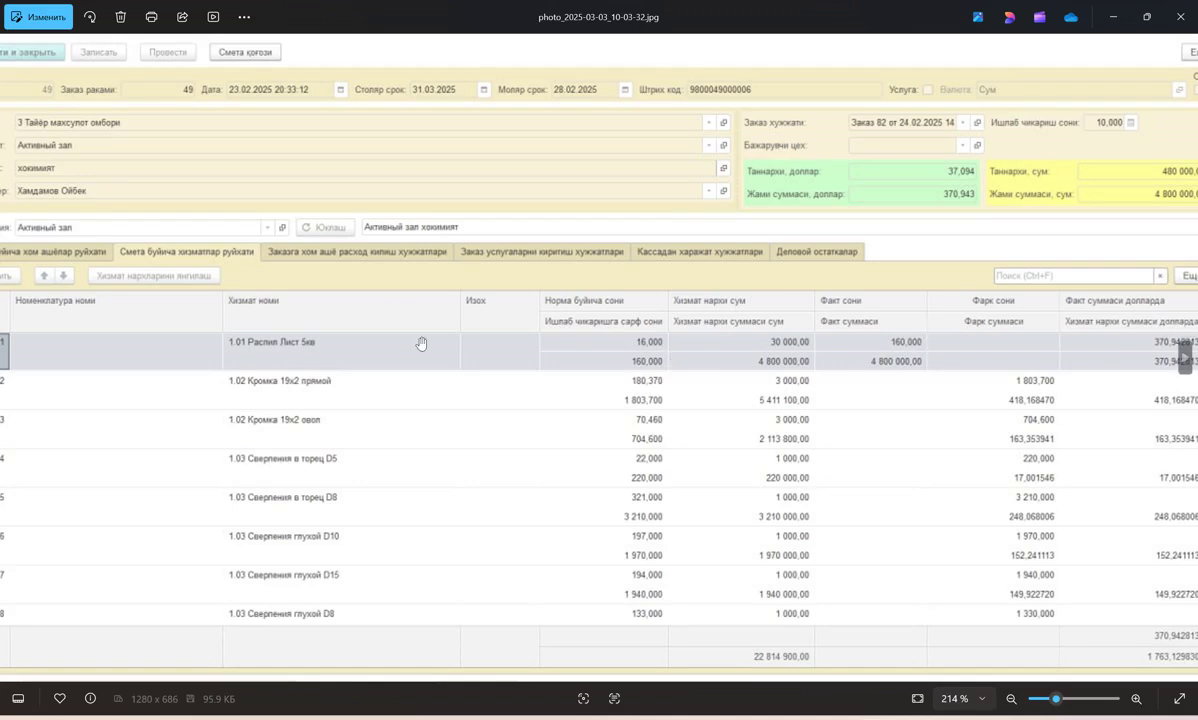
# - Examine the images of the Хизматлар руйхати service list, the calculation import's item matching and the workshop schedule through photo_2025-03-11_20-31-56.jpg
pyautogui.click(1184, 358)
pyautogui.scroll(3, 674, 356)
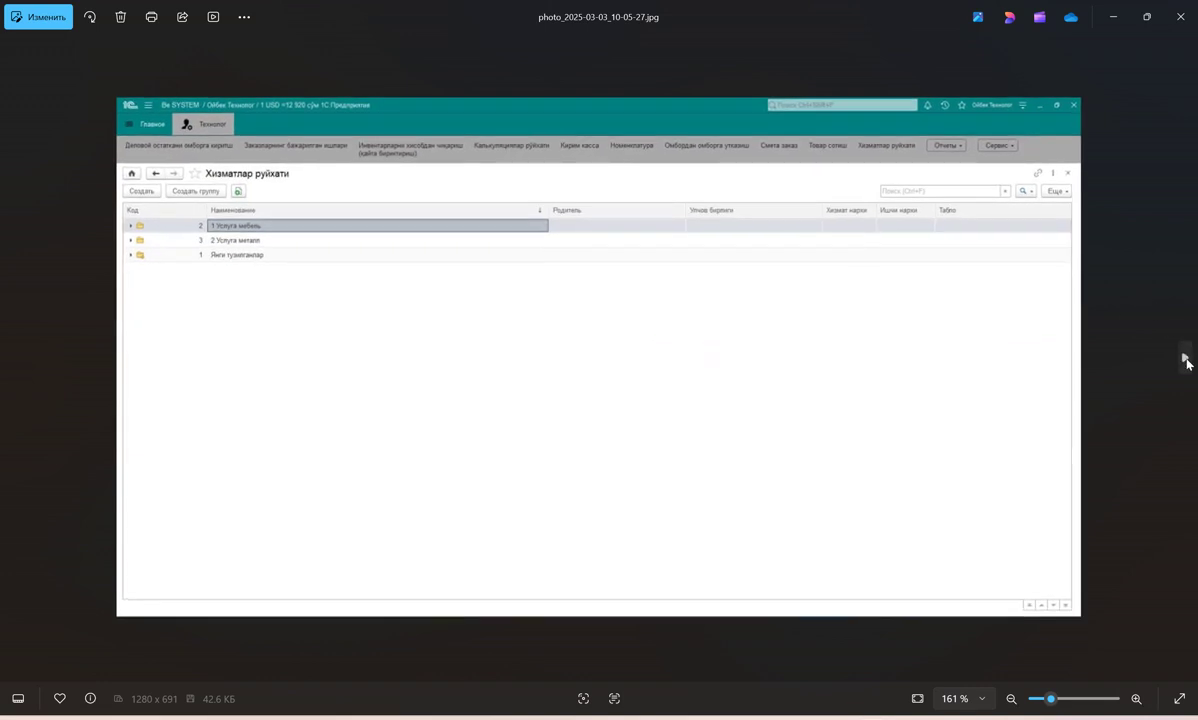
pyautogui.click(1186, 358)
pyautogui.scroll(3, 598, 357)
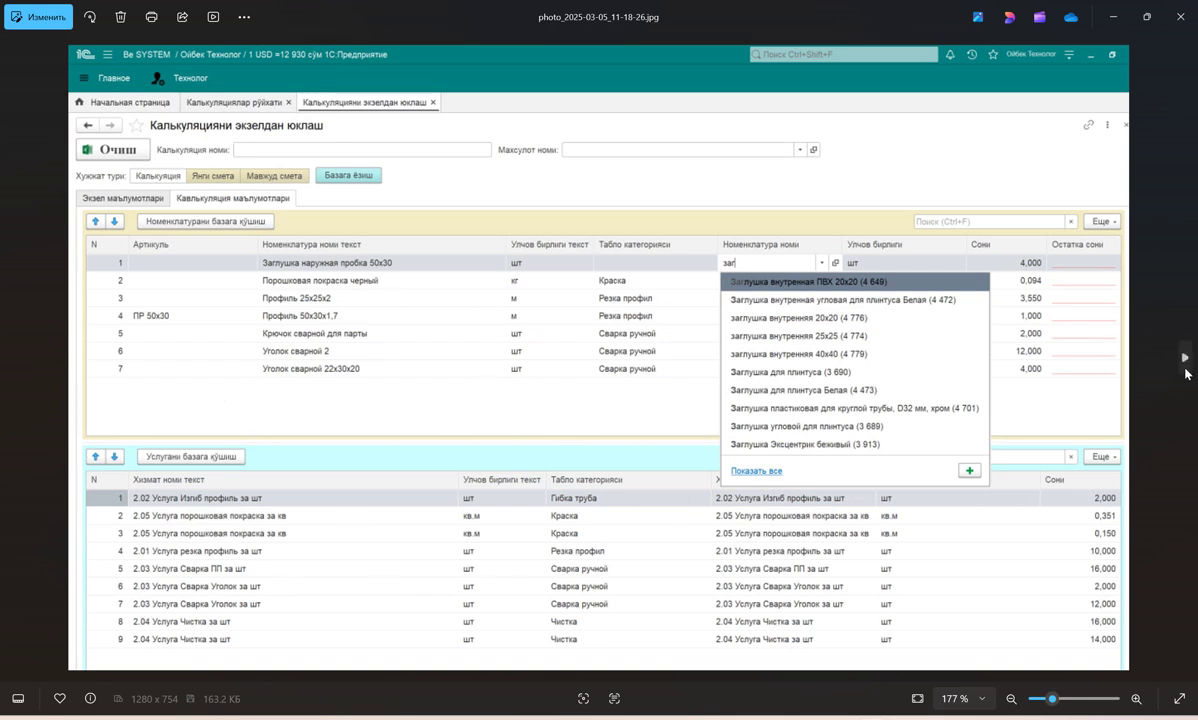
pyautogui.click(1110, 345)
pyautogui.scroll(1, 786, 350)
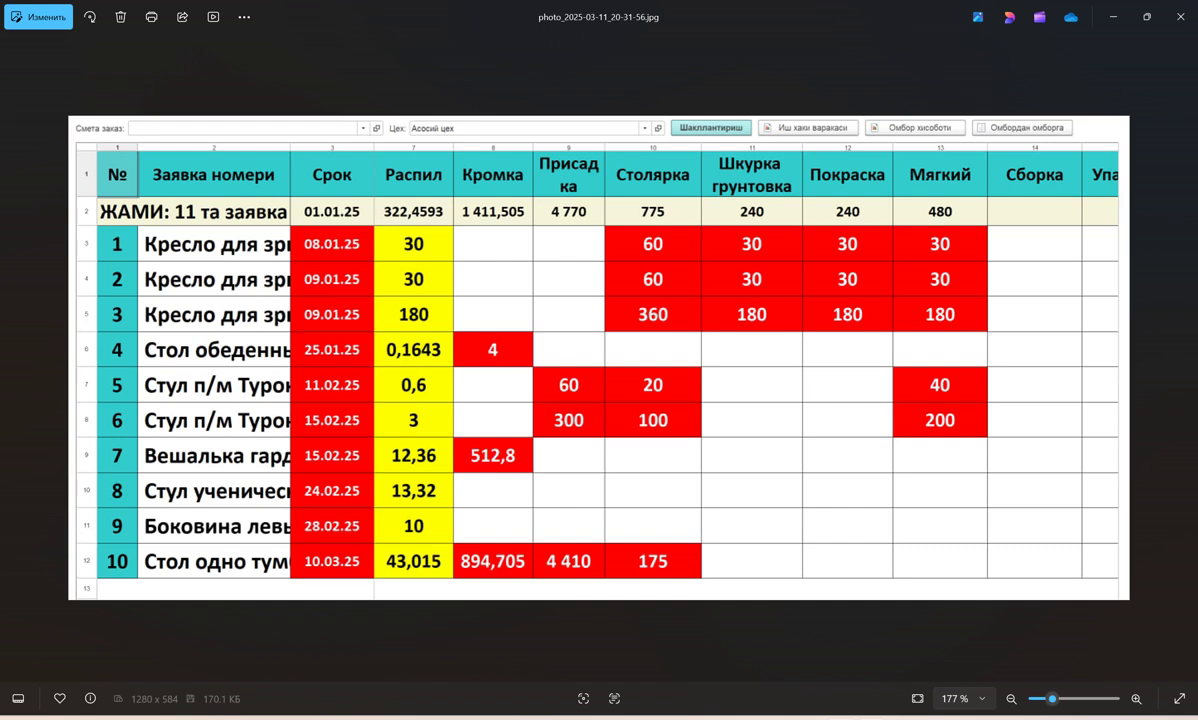
# - Switch back to кухня тест.xls in Excel and review its 1 Mebel Tablo title and the 1 Mebel operatsiya sheet
pyautogui.moveTo(934, 718)
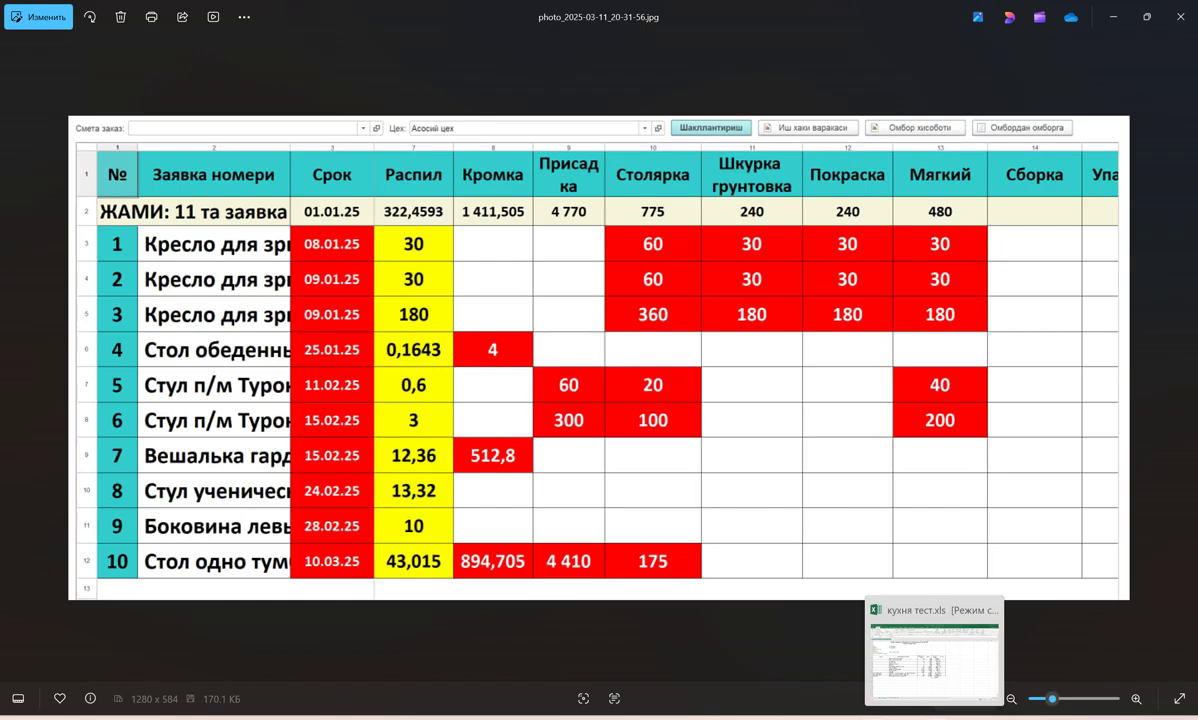
pyautogui.click(880, 640)
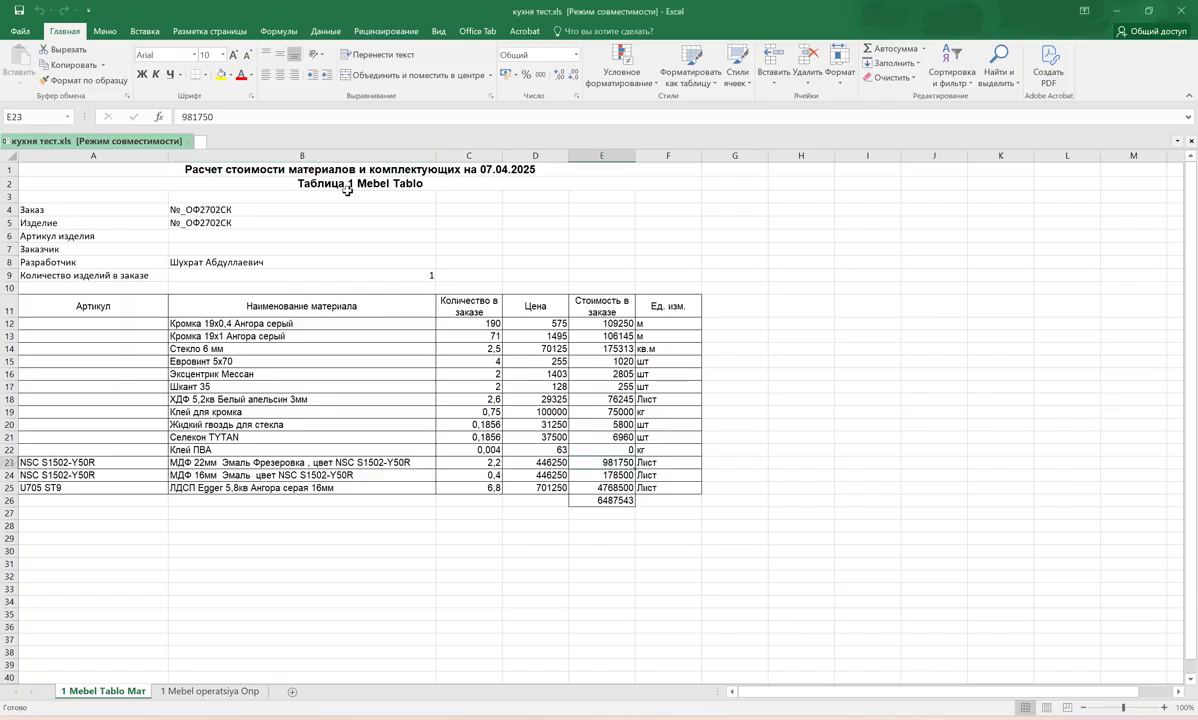
pyautogui.click(347, 186)
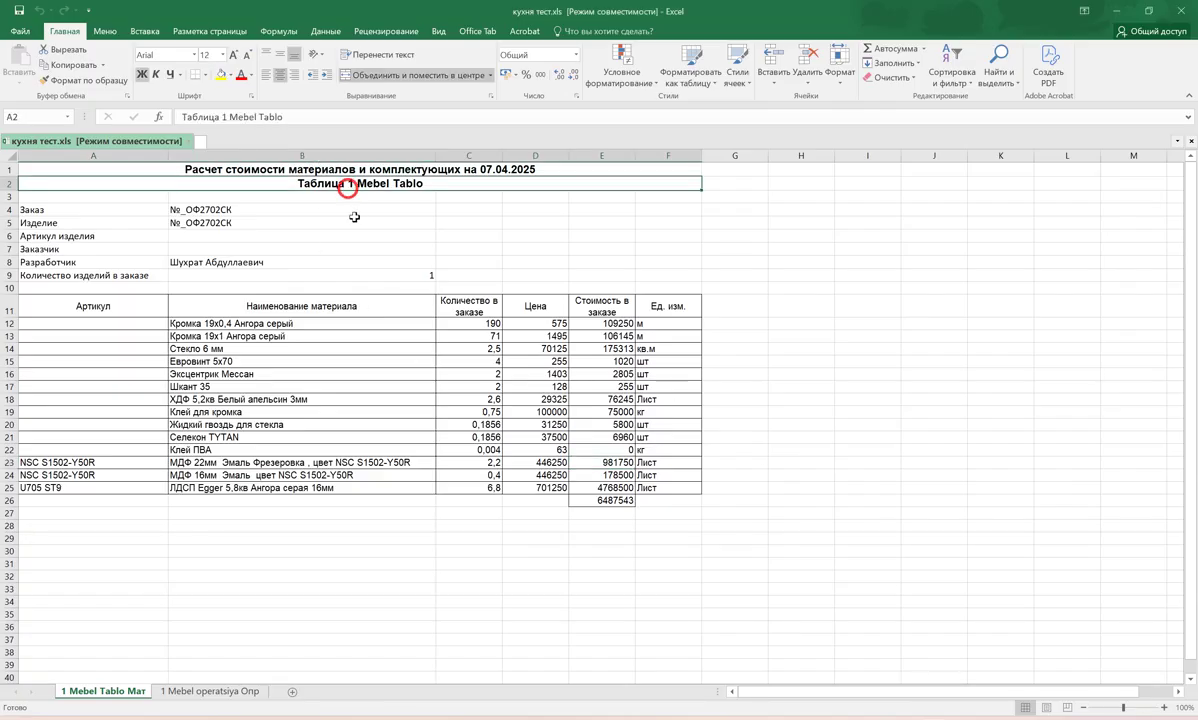
pyautogui.click(209, 691)
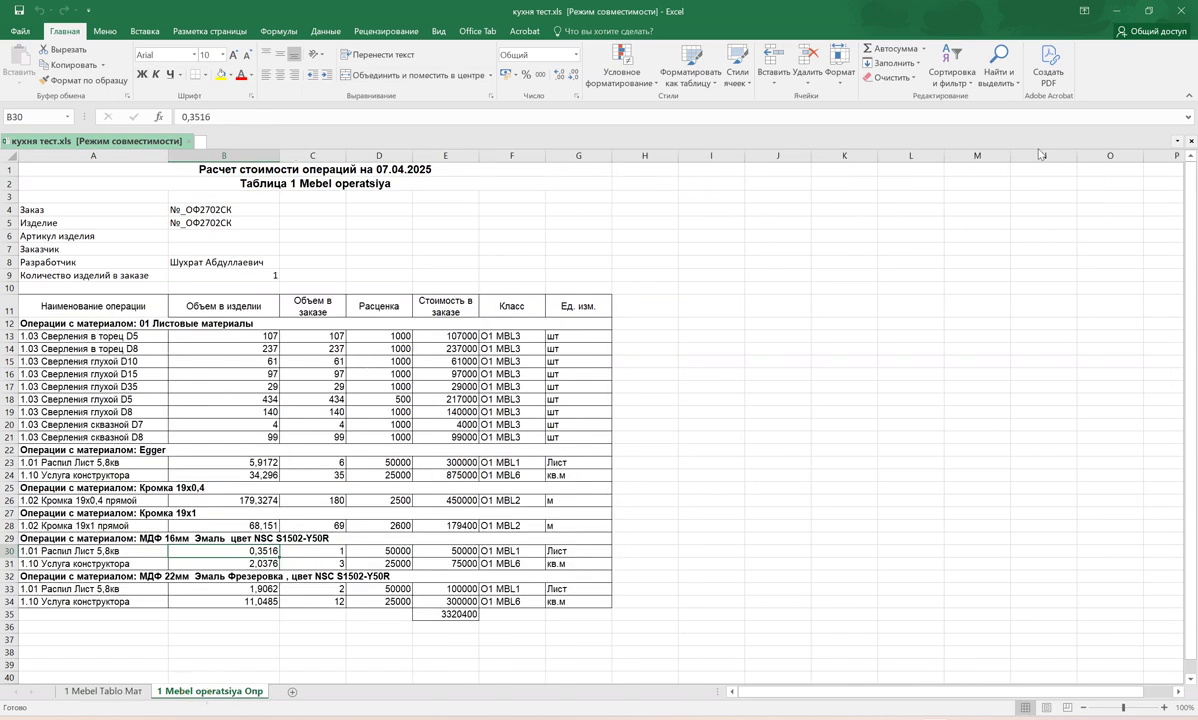